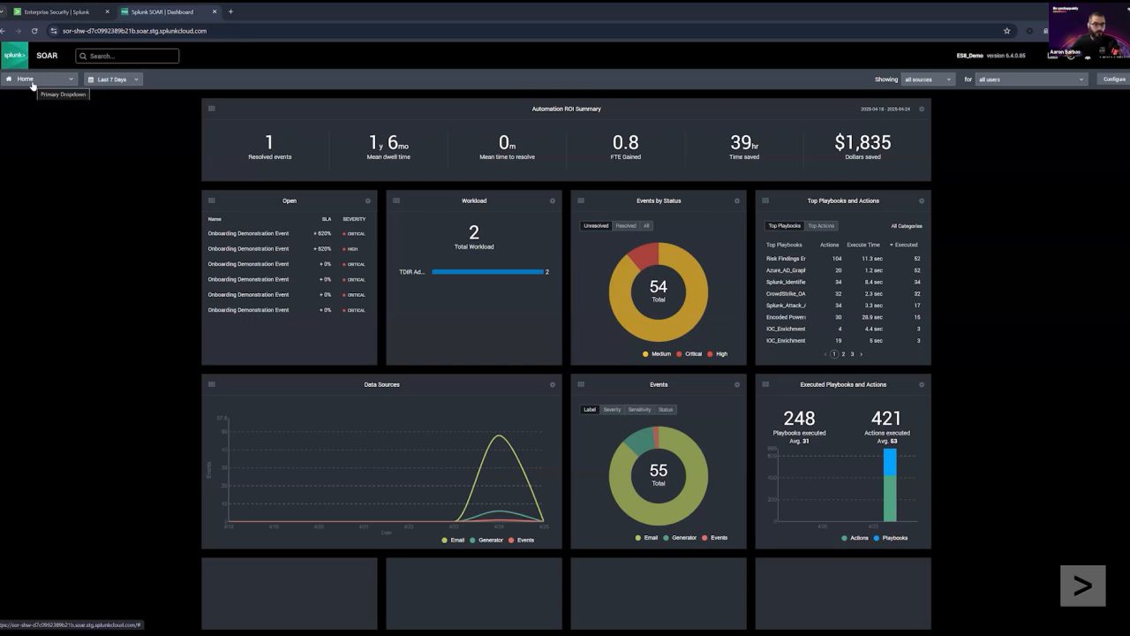
Step: Search today's SOAR indicators for 1.2.3.4 and open that indicator's details
click(29, 81)
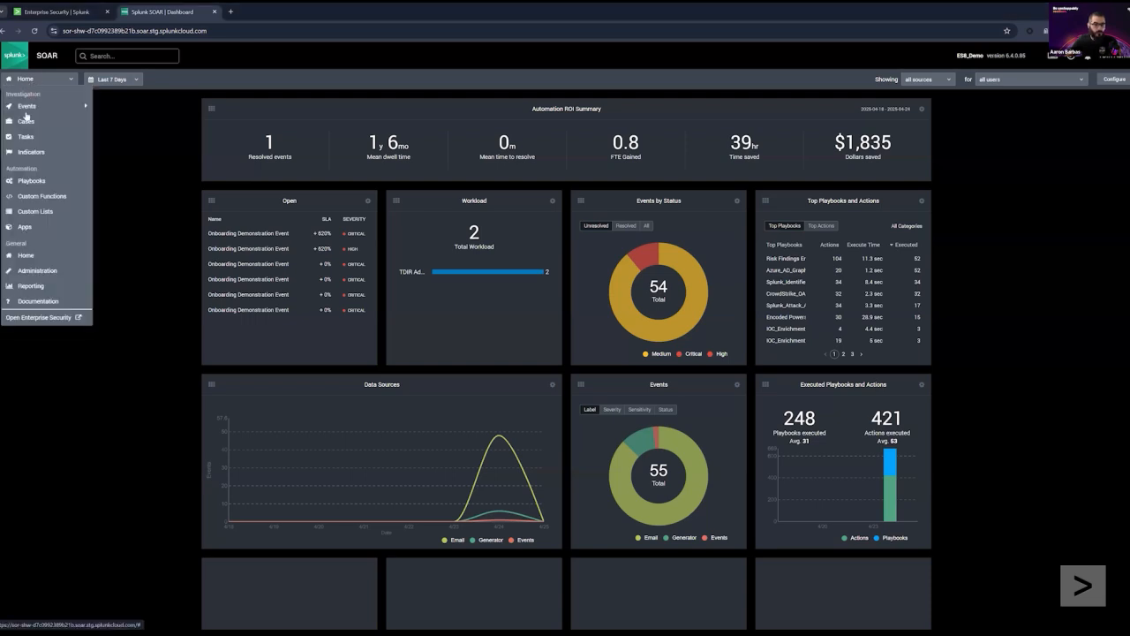
click(26, 106)
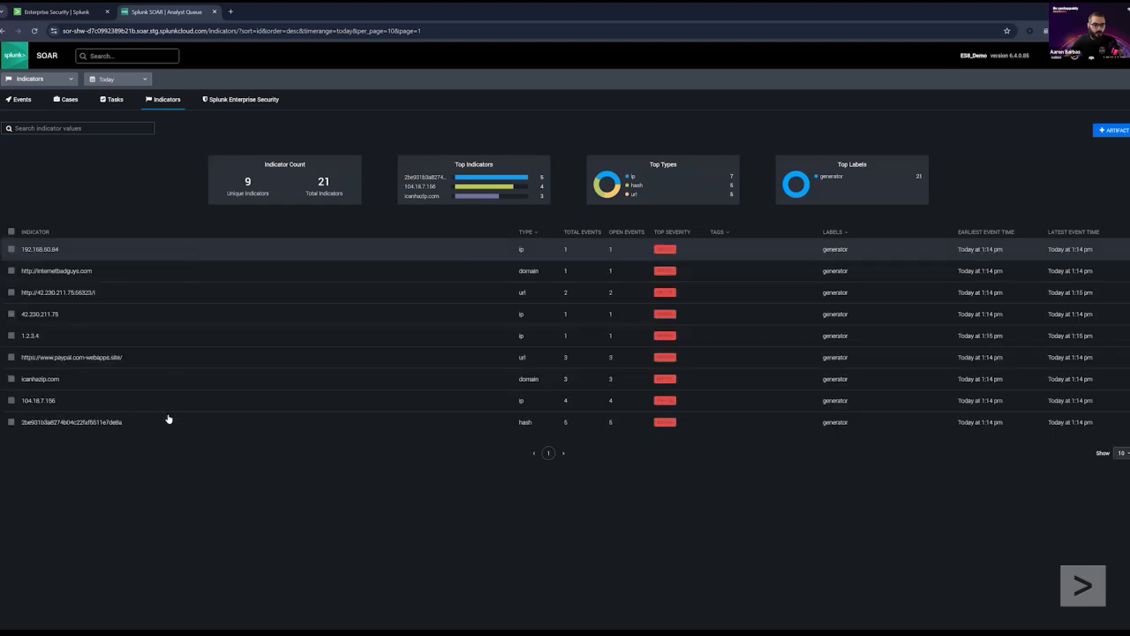
click(136, 130)
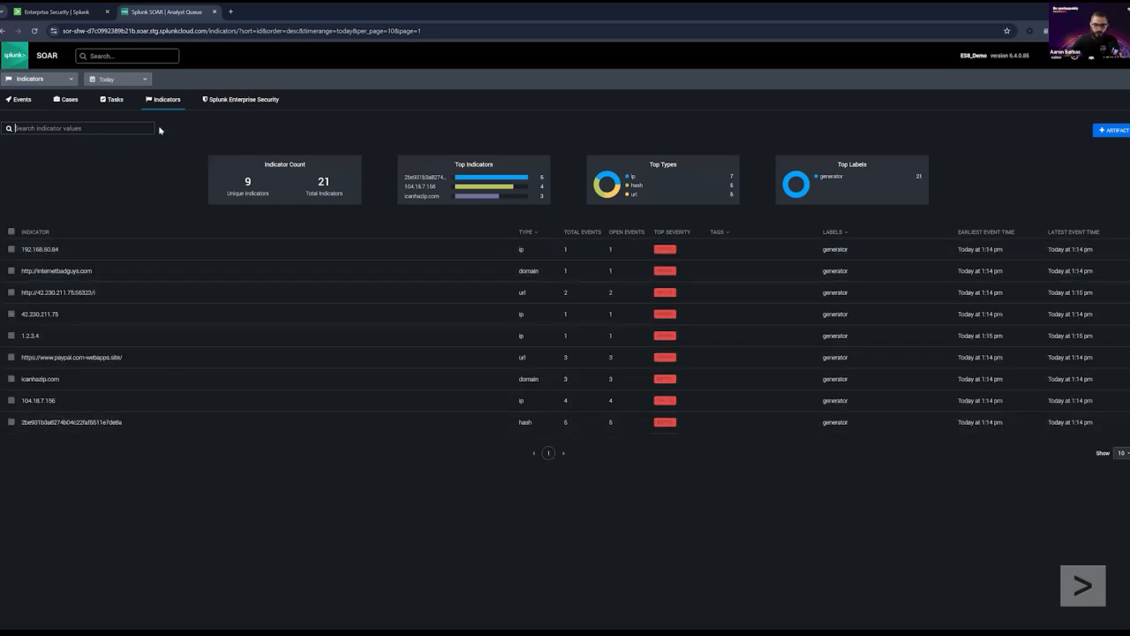
text(1.2)
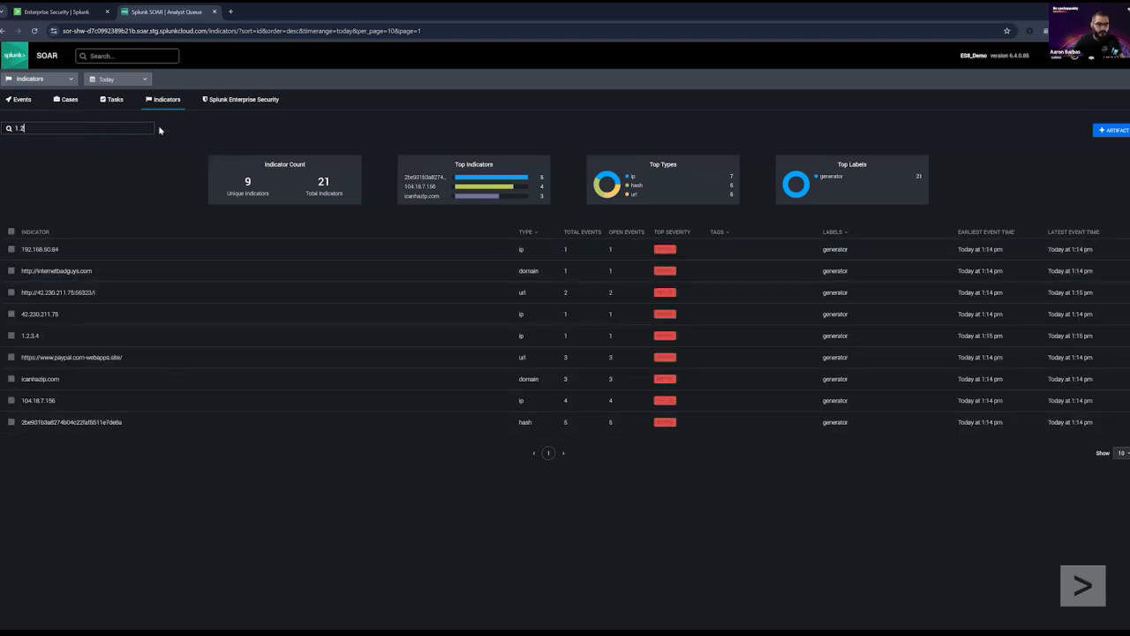
text(.3.4)
key(Return)
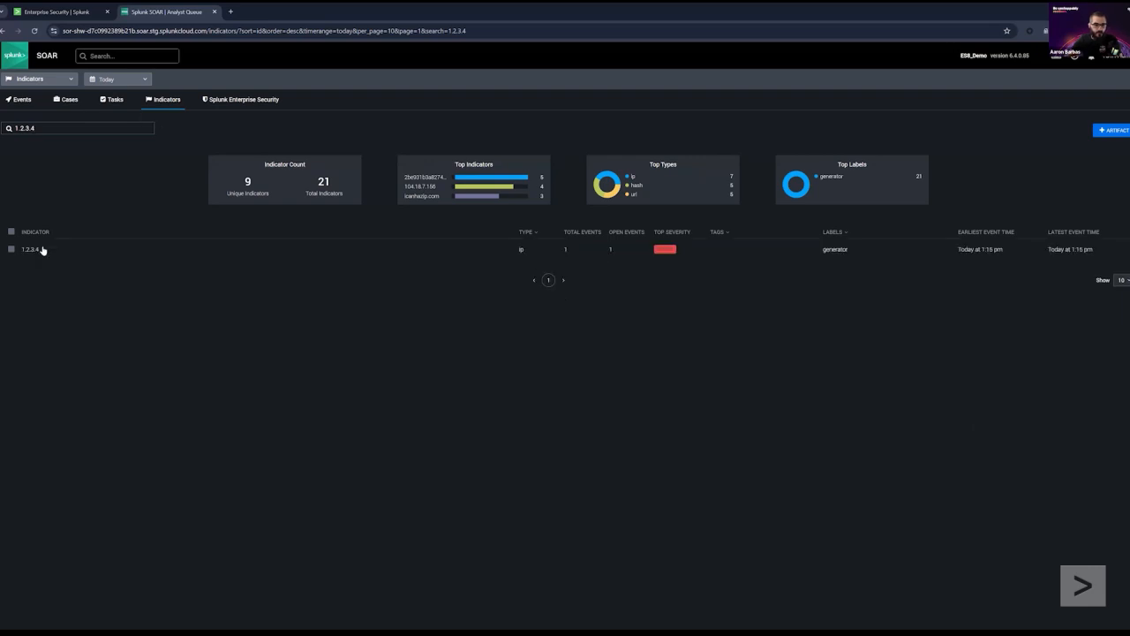
click(42, 249)
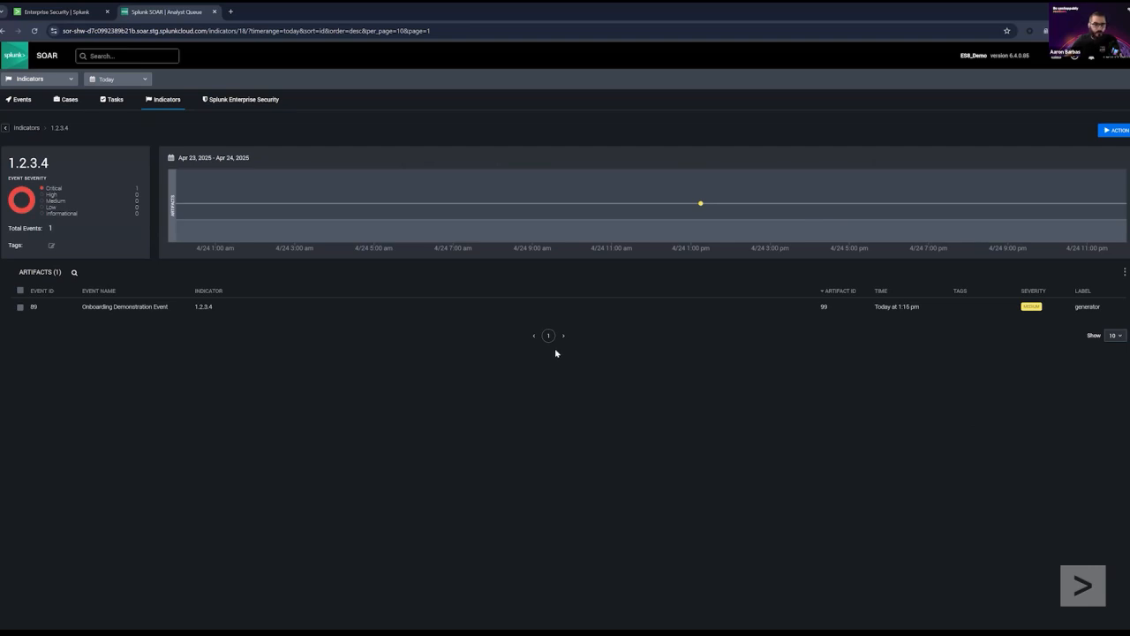
Step: Open the Indicators page of the event settings in Administration
click(37, 80)
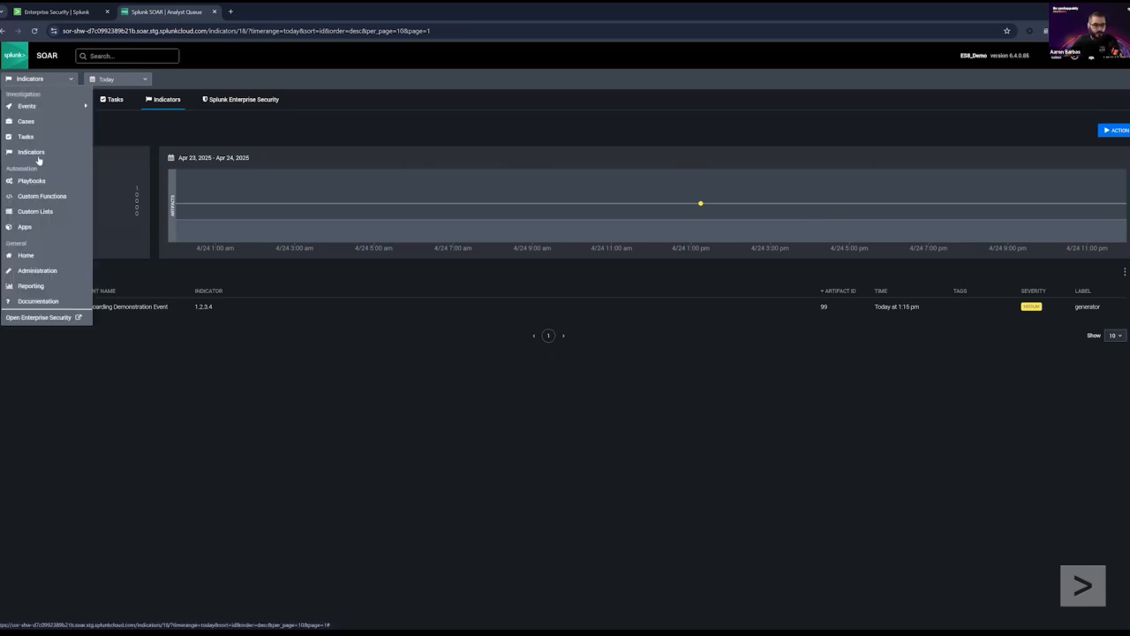
click(37, 271)
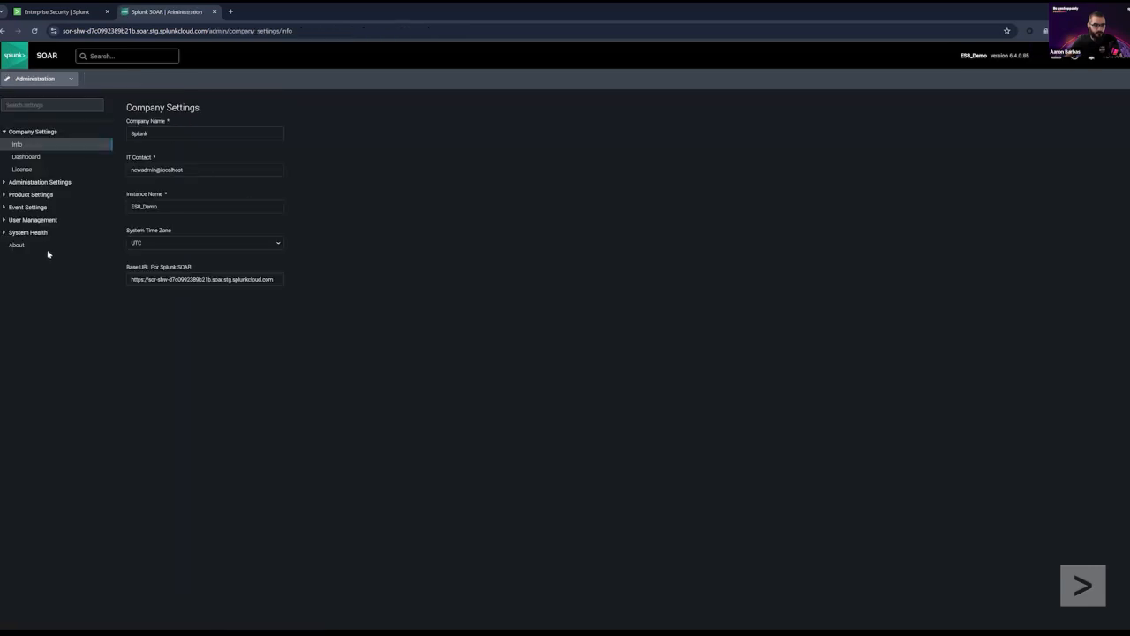
click(19, 208)
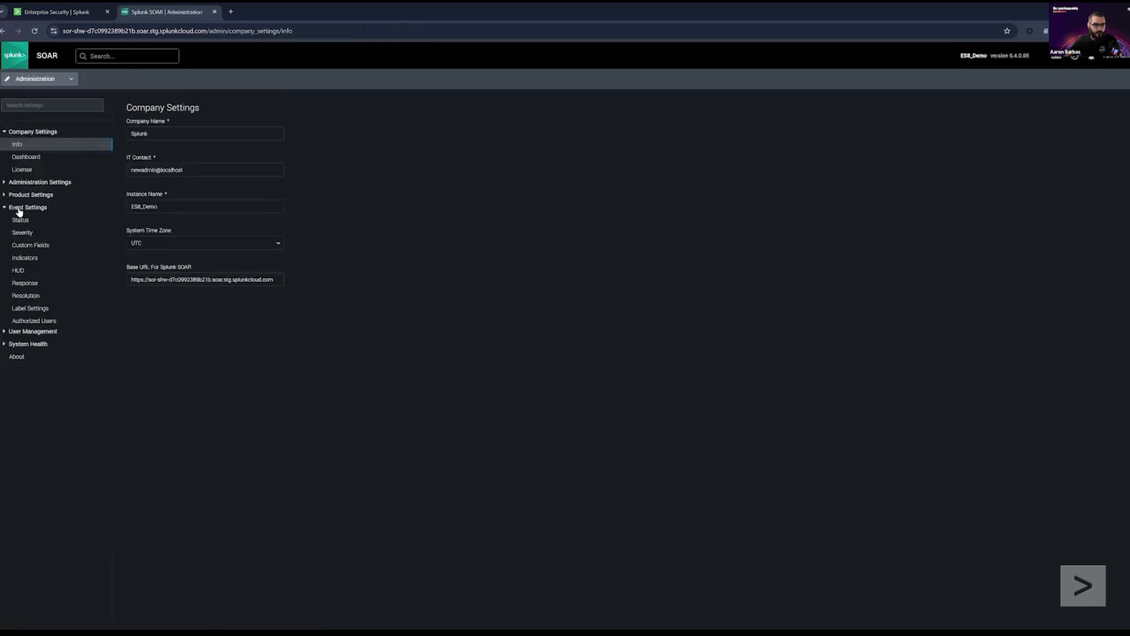
click(26, 259)
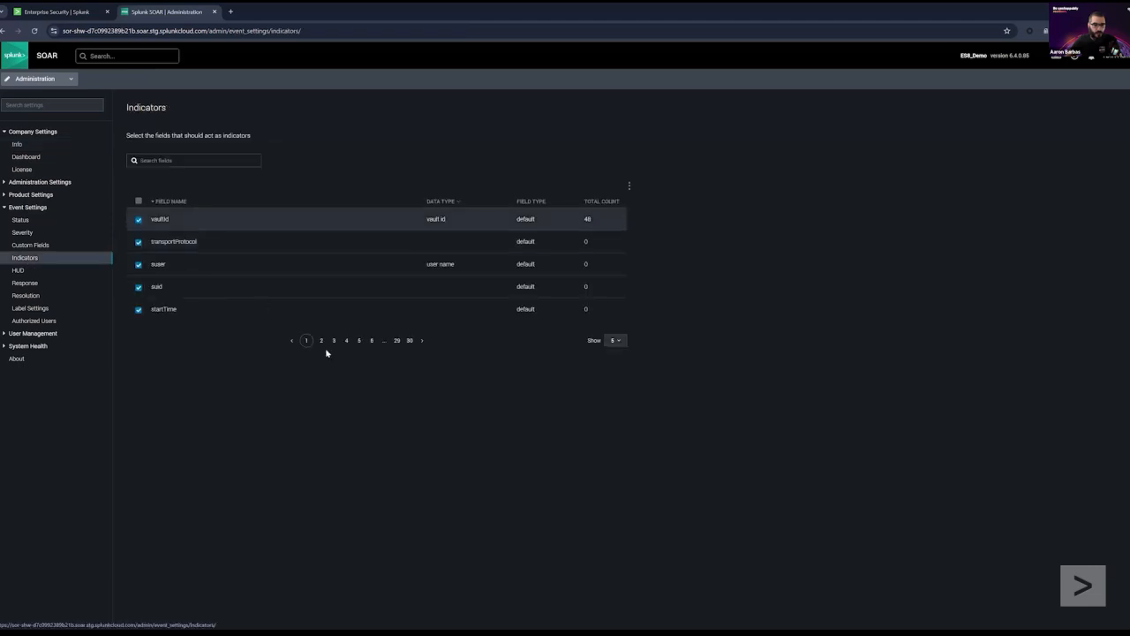
Step: Show 50 fields per page and examine the list of fields that act as indicators
click(616, 341)
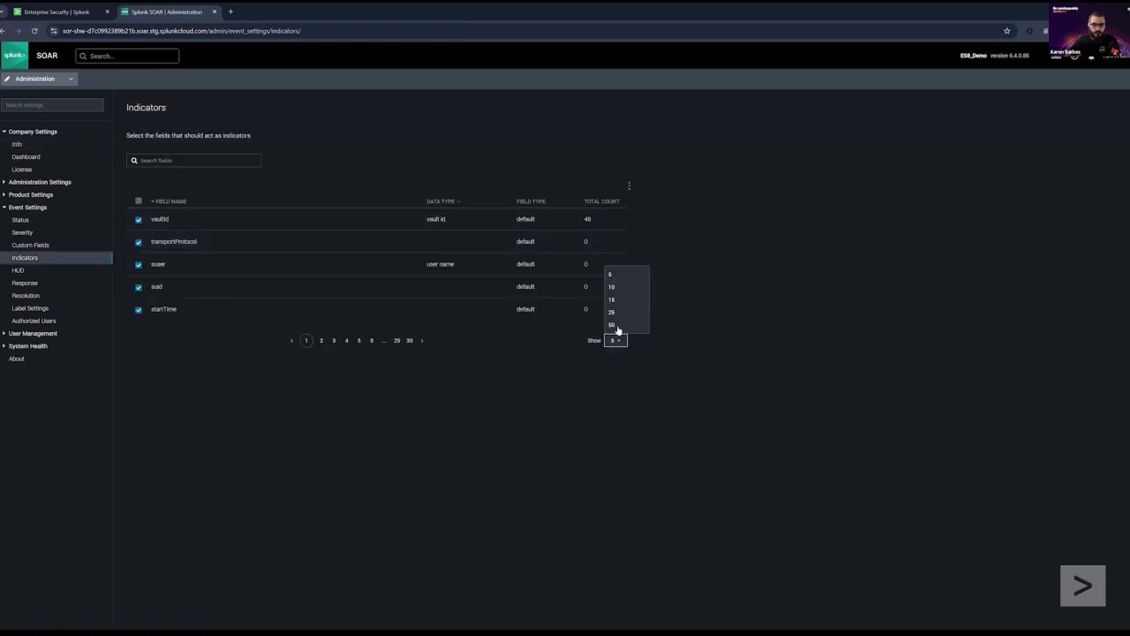
click(617, 325)
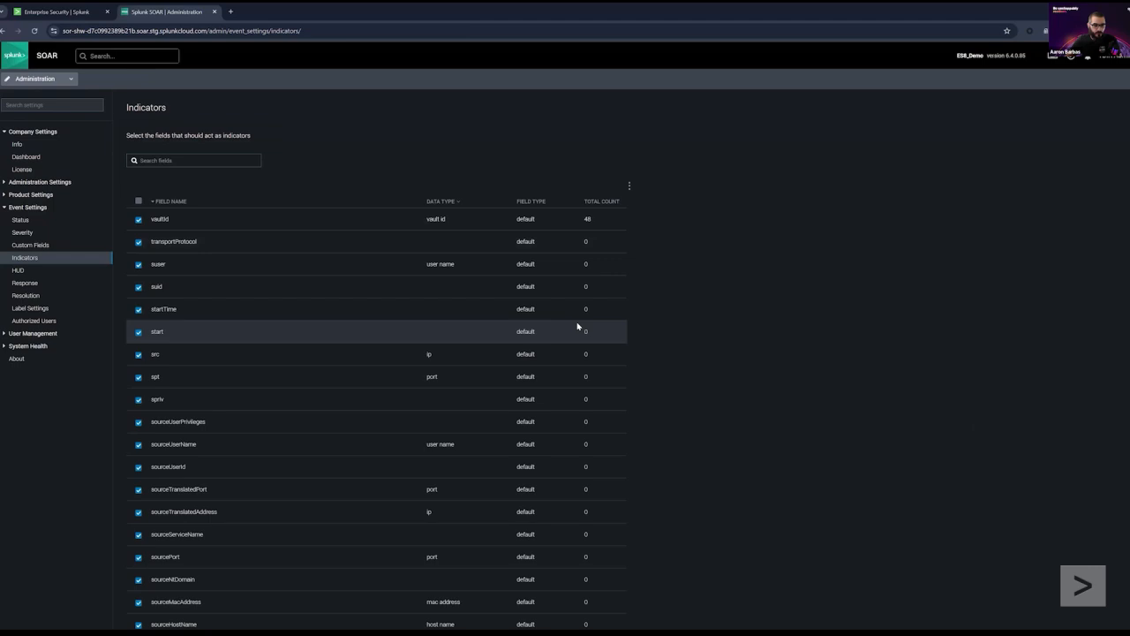
scroll(577, 326, down, 8)
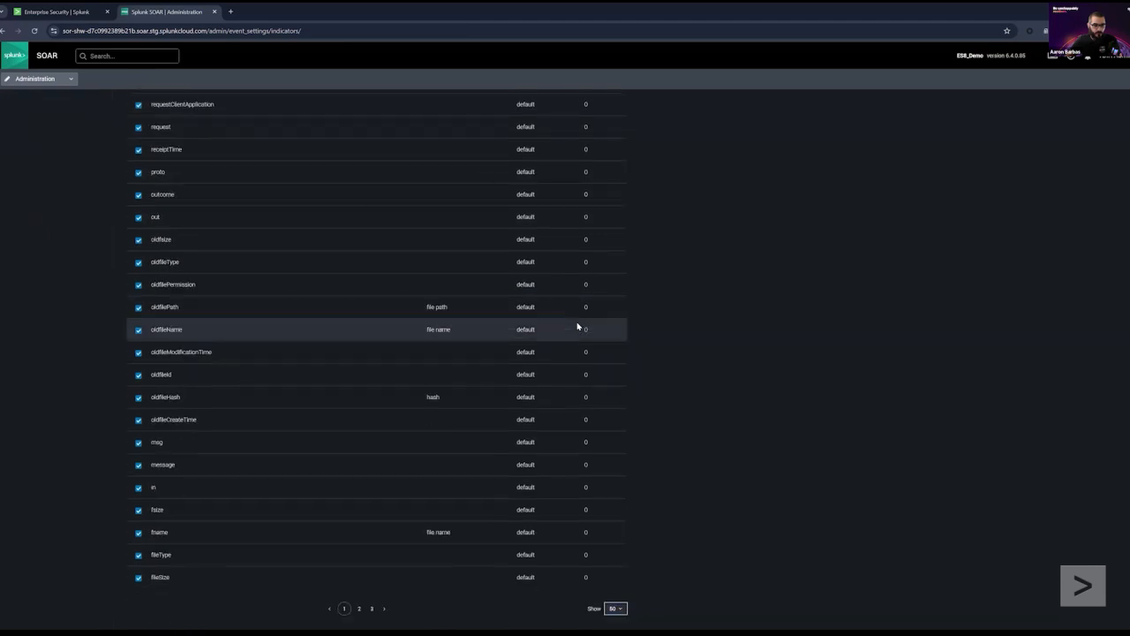
scroll(577, 325, up, 5)
scroll(39, 95, up, 5)
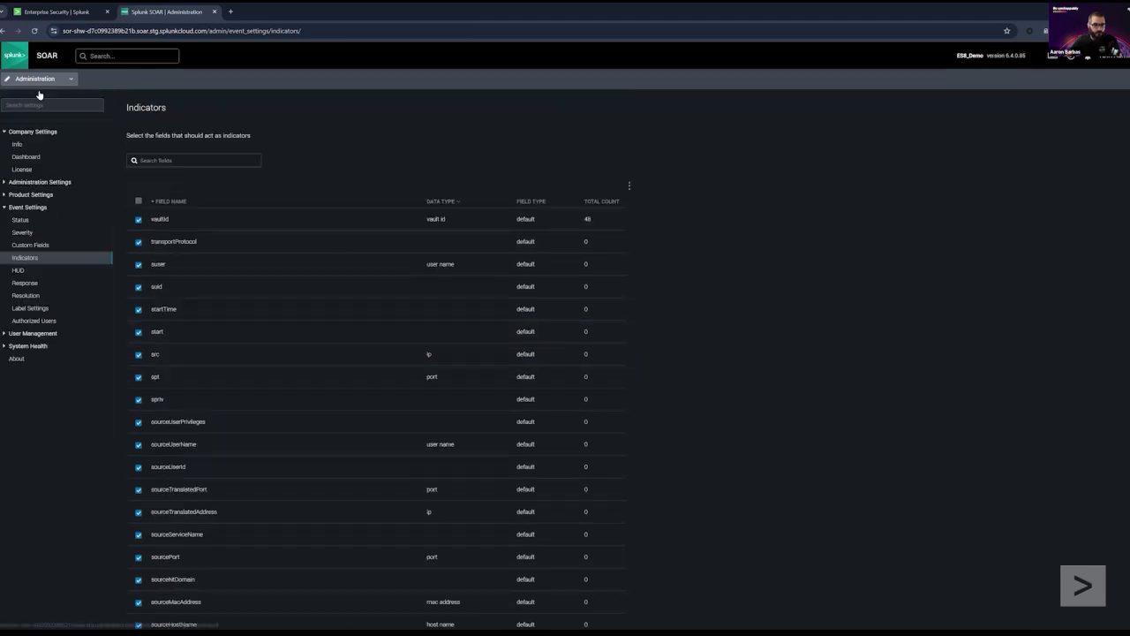
Step: List the events labelled generator and open the Onboarding Demonstration Event with ID 89
click(38, 82)
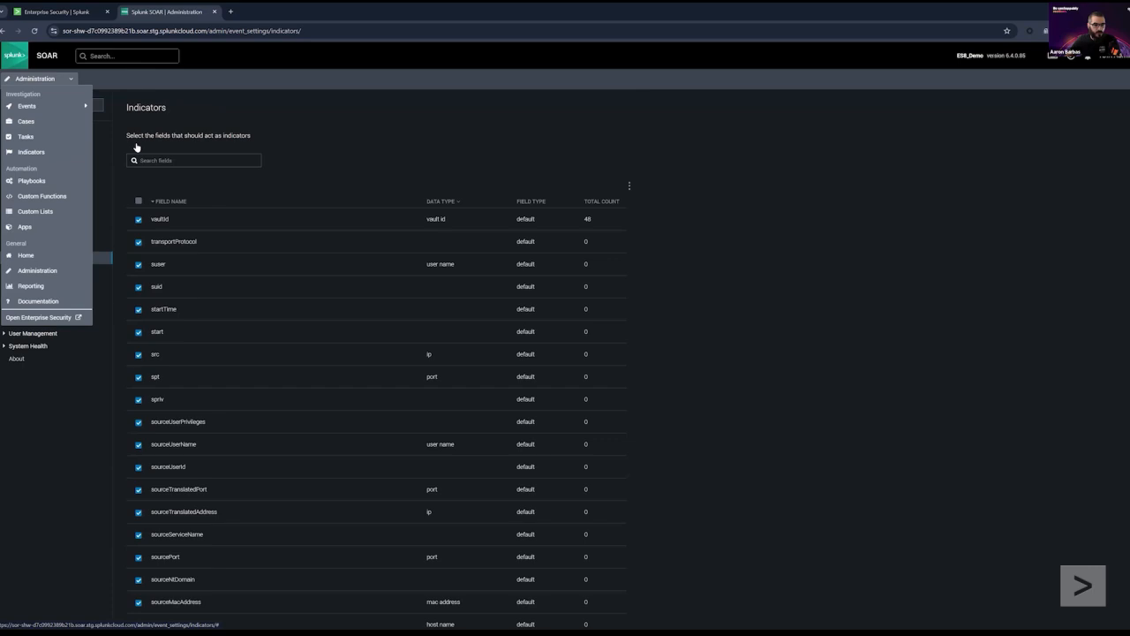
mouse_move(39, 106)
click(111, 236)
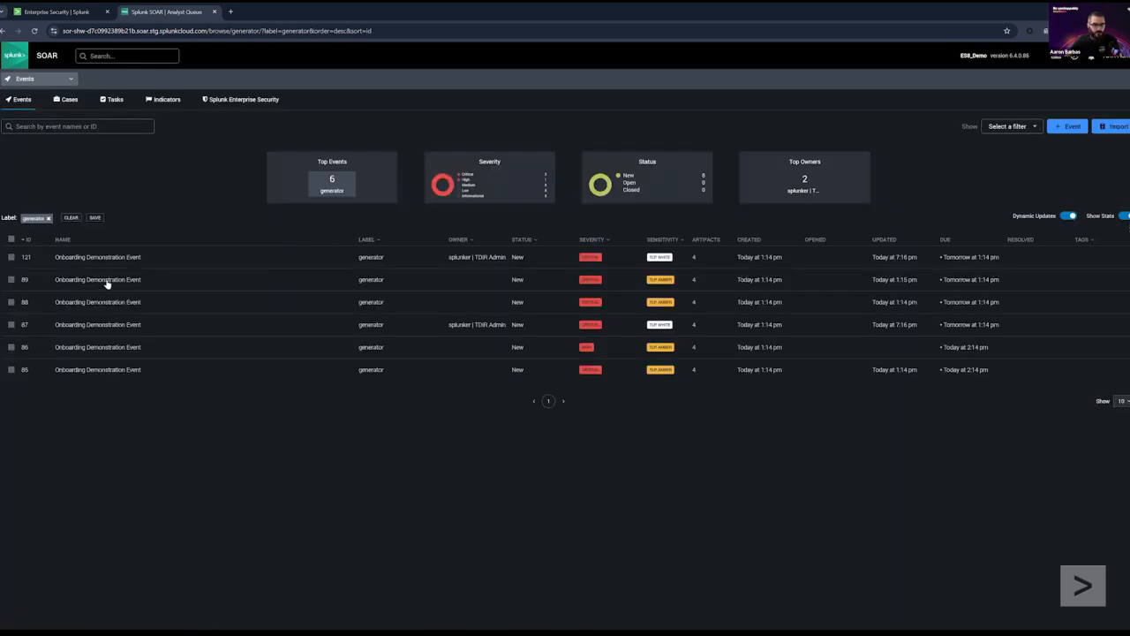
click(110, 282)
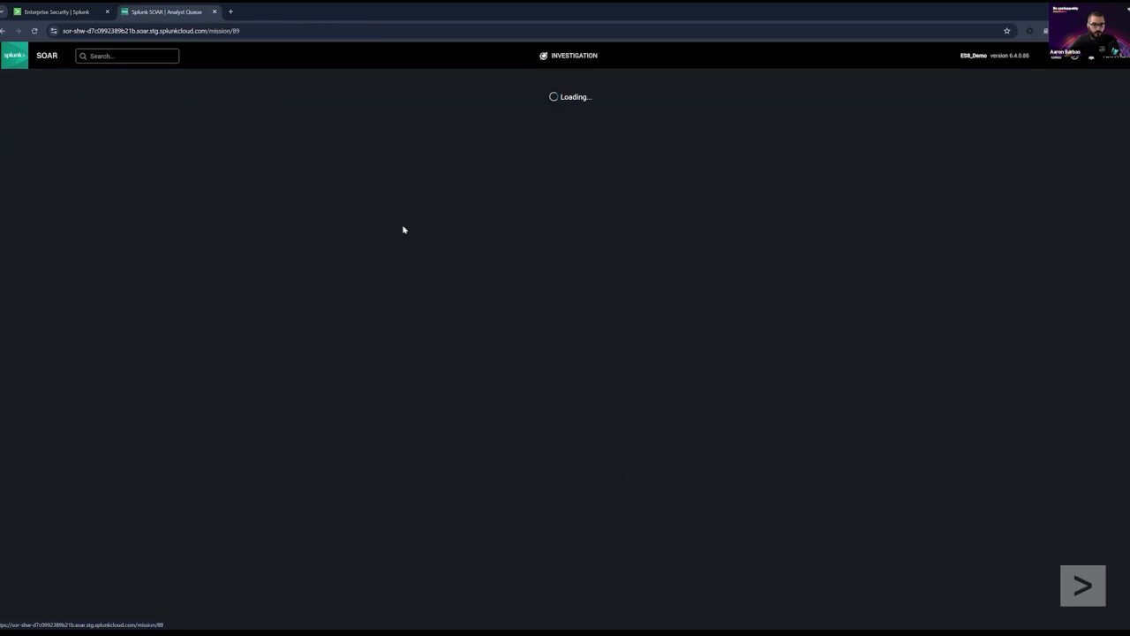
Step: Expand the details of artifacts 97, 98, 99 and 100 in the event's artifact list
click(261, 305)
click(258, 287)
click(257, 270)
click(255, 254)
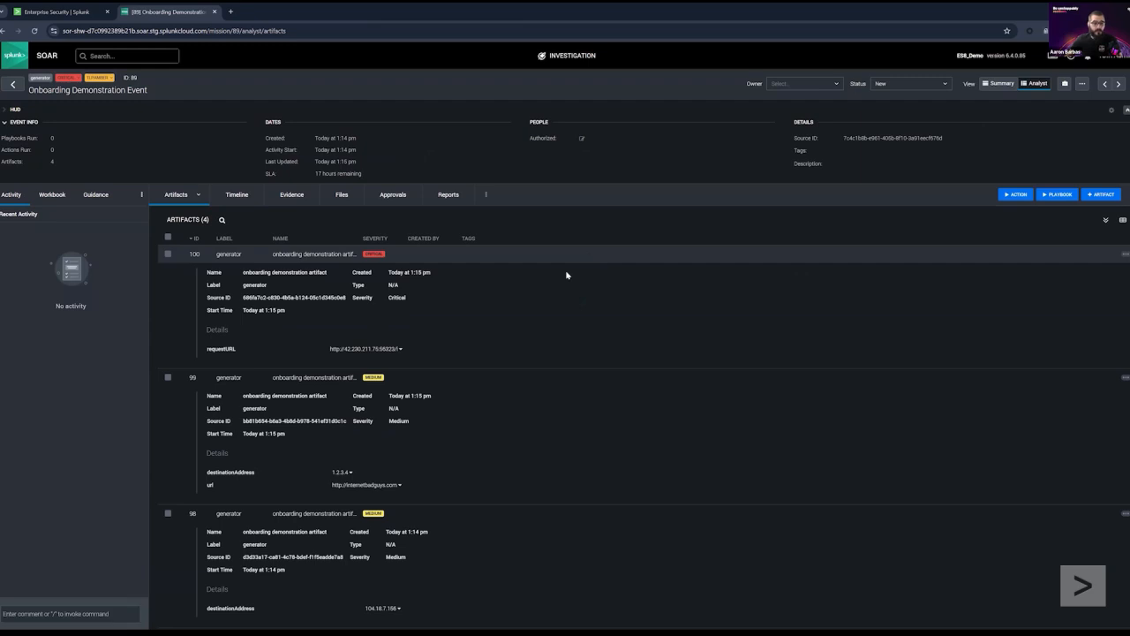
Step: Examine the details of the four expanded artifacts, from the request URL to the file hash
scroll(567, 276, down, 2)
scroll(568, 275, up, 1)
scroll(341, 244, down, 2)
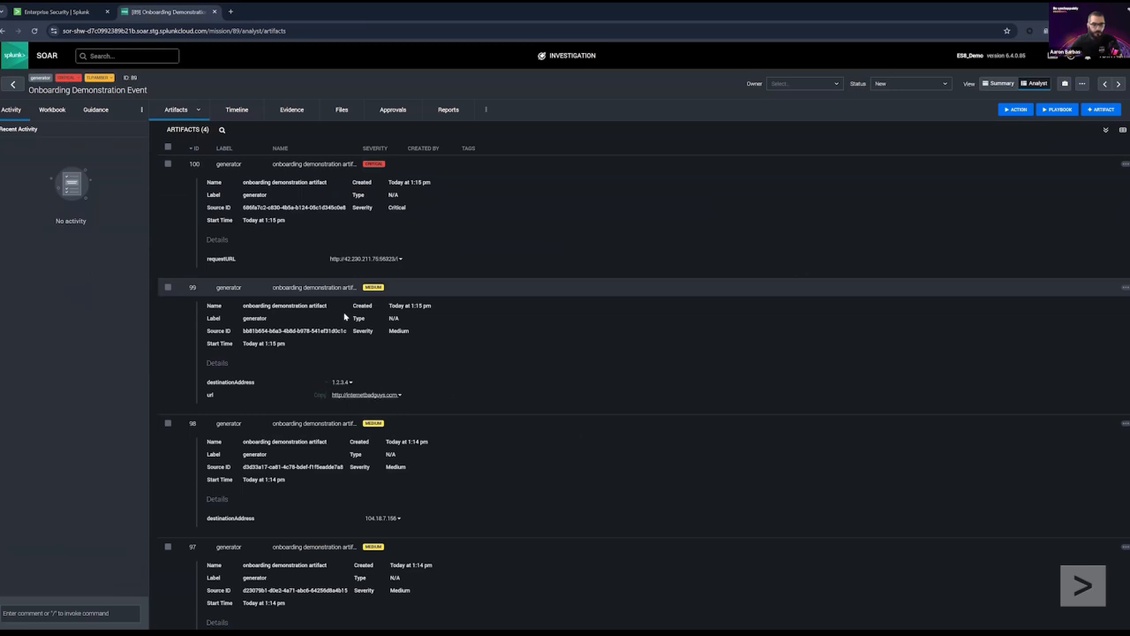
scroll(271, 302, down, 2)
scroll(271, 301, up, 2)
scroll(209, 432, down, 2)
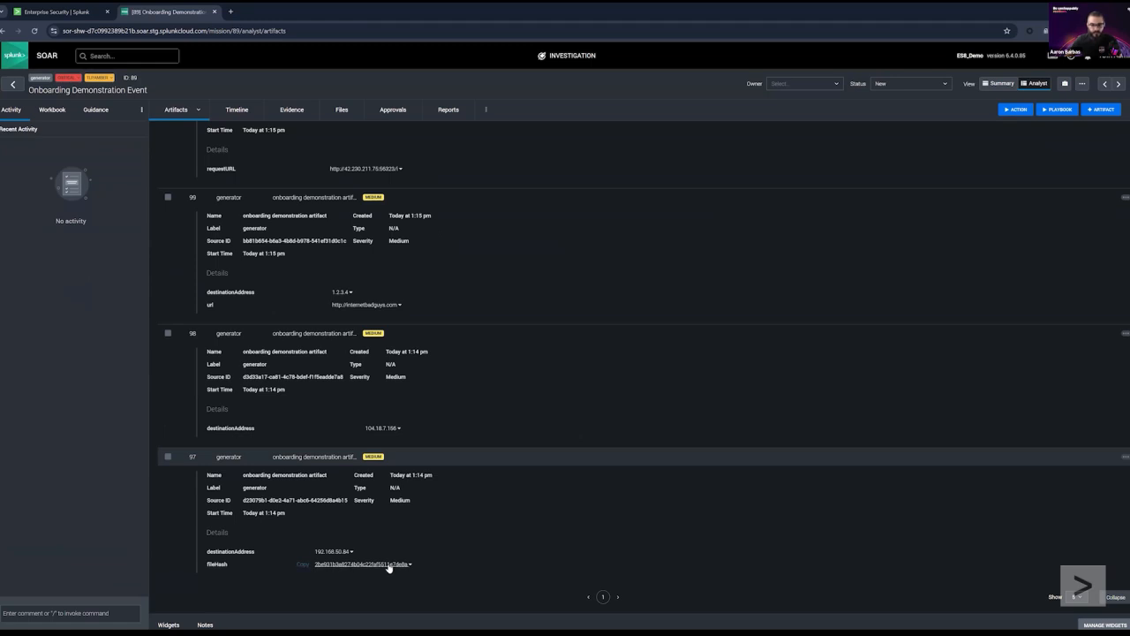
scroll(227, 272, up, 1)
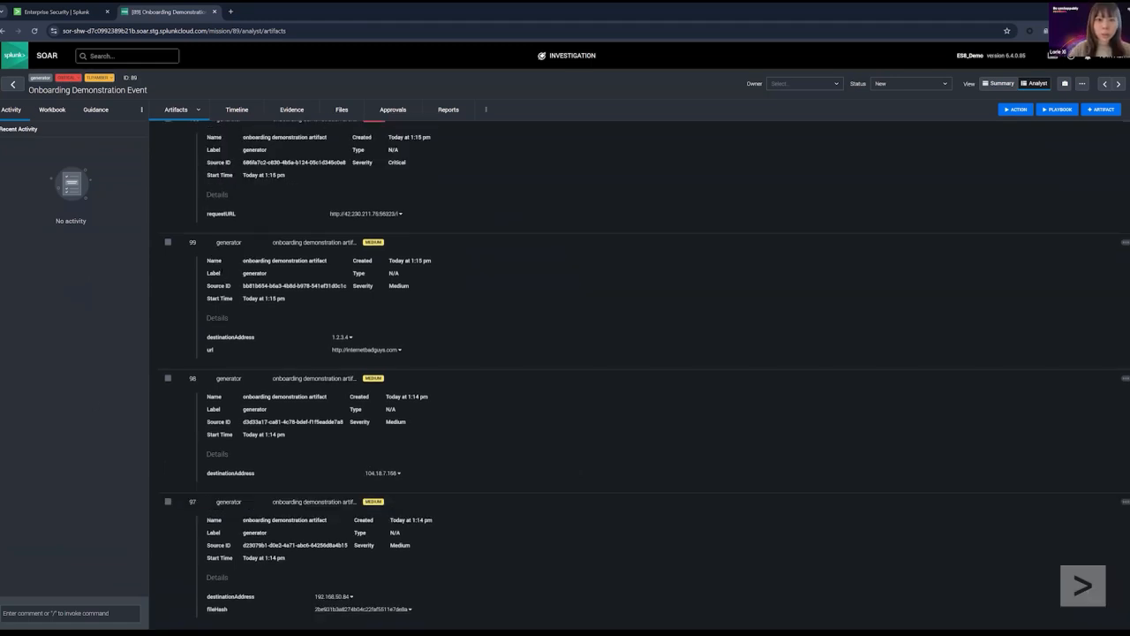
Step: Enlarge the page and compare the artifacts' field names, including requestURL, url, destinationAddress and fileHash
key(ctrl+plus)
key(ctrl+plus)
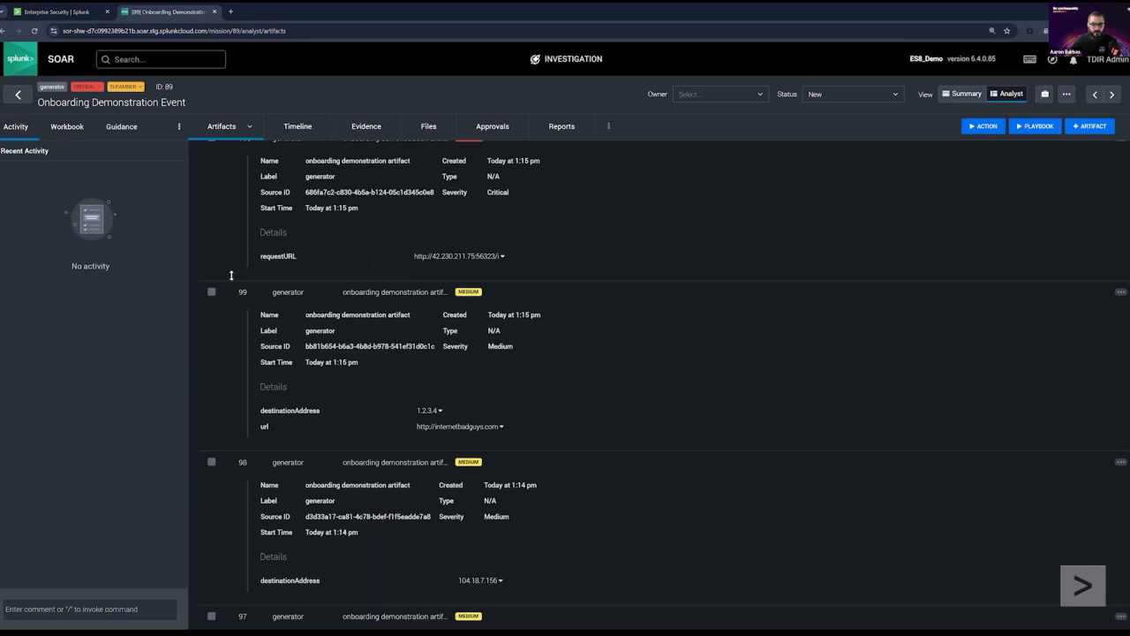
scroll(553, 314, up, 3)
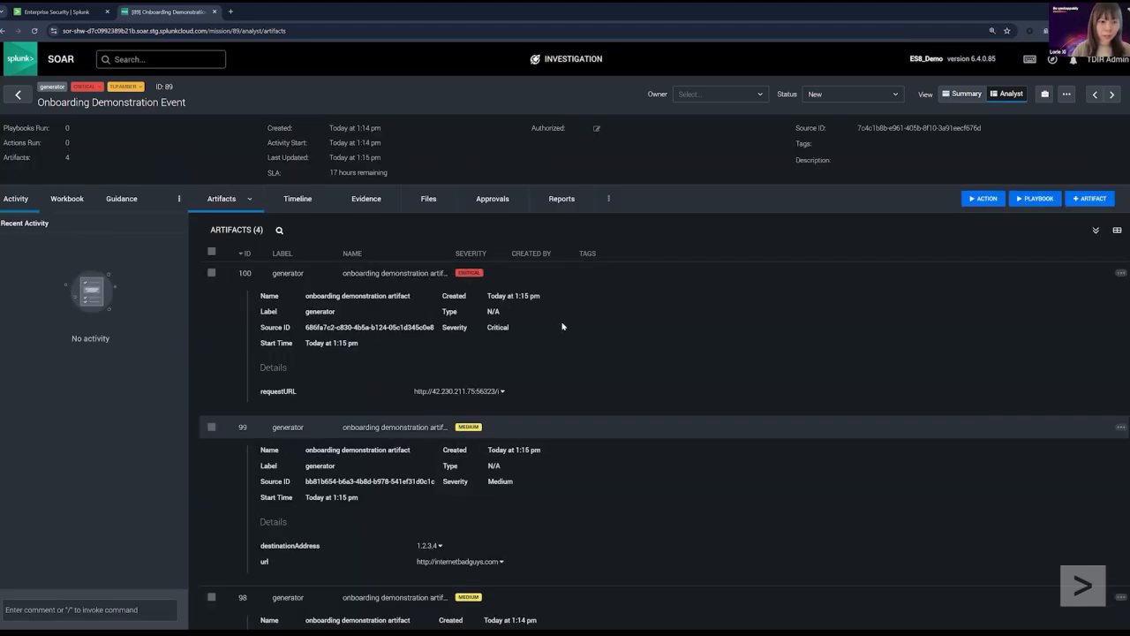
scroll(554, 323, down, 1)
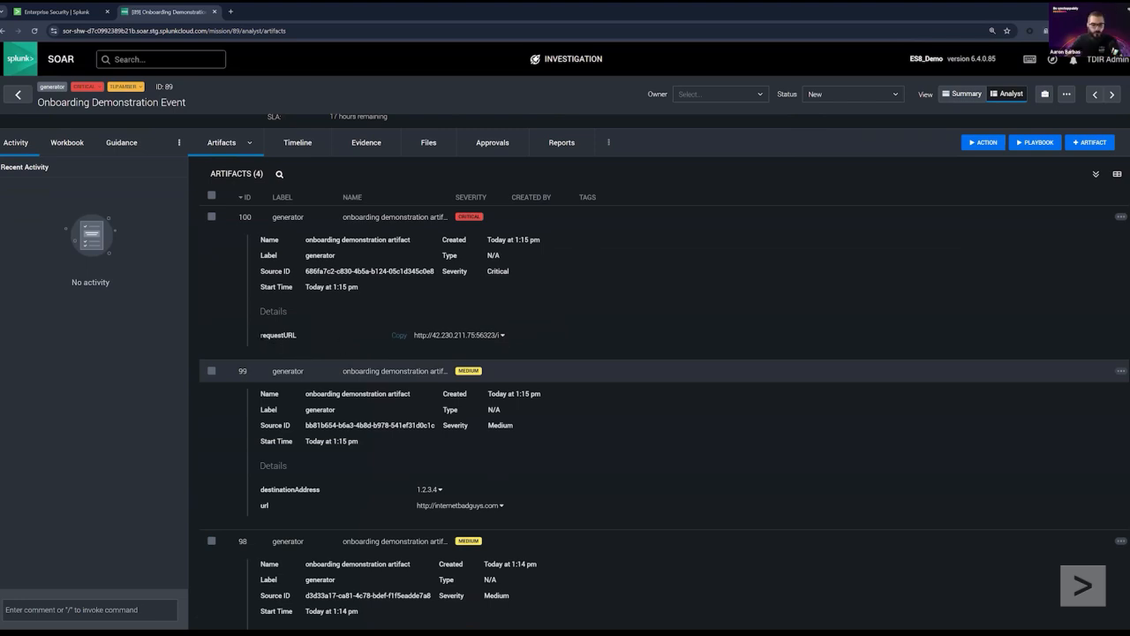
double_click(302, 338)
scroll(333, 370, down, 2)
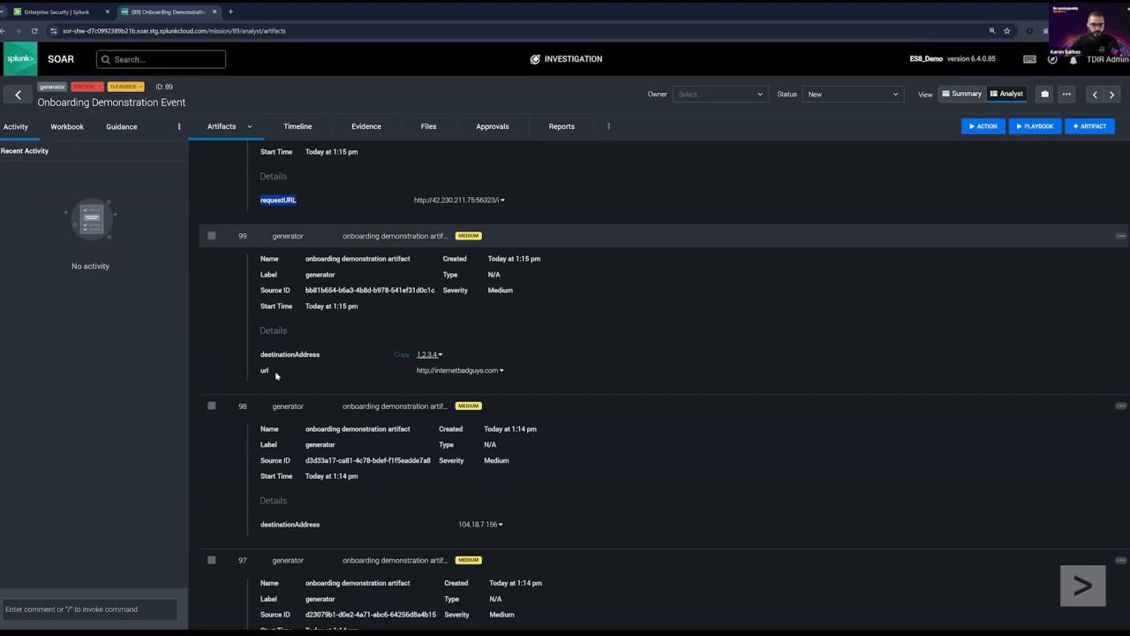
drag(420, 375, 500, 376)
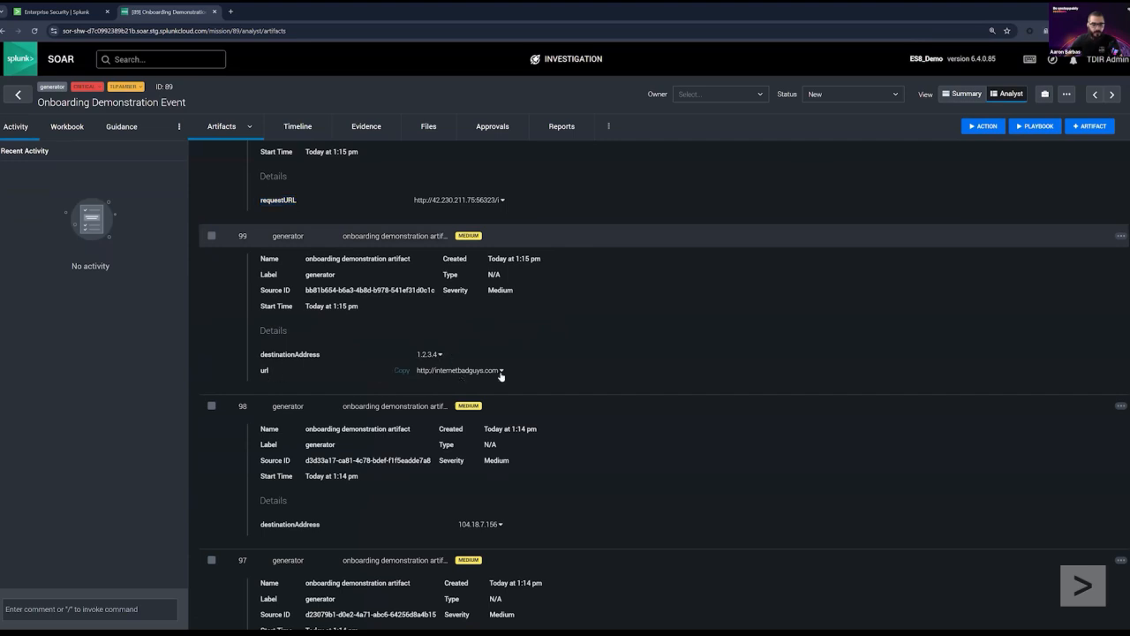
double_click(268, 371)
click(280, 373)
scroll(283, 381, down, 2)
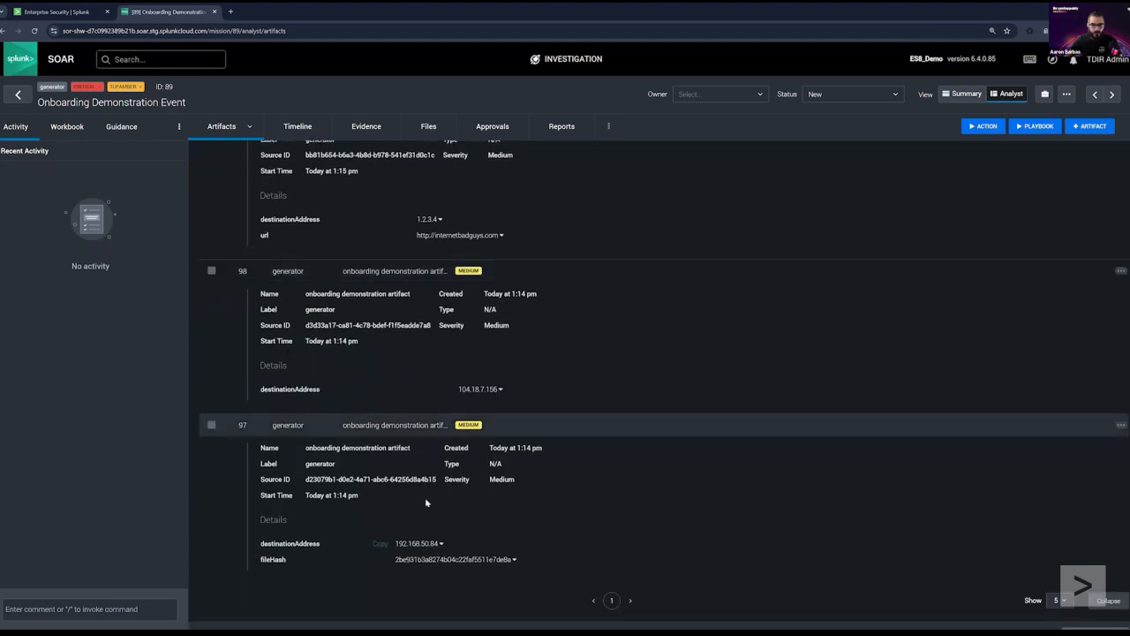
Step: Reduce the page zoom to 110% and return to artifact 100
key(ctrl+minus)
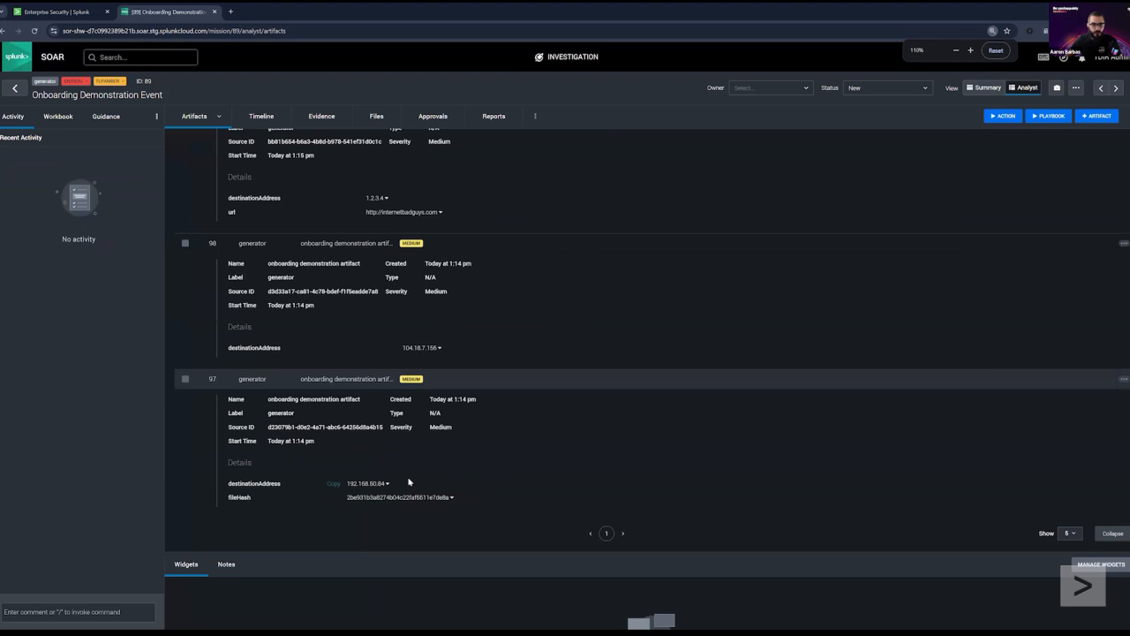
scroll(409, 480, up, 2)
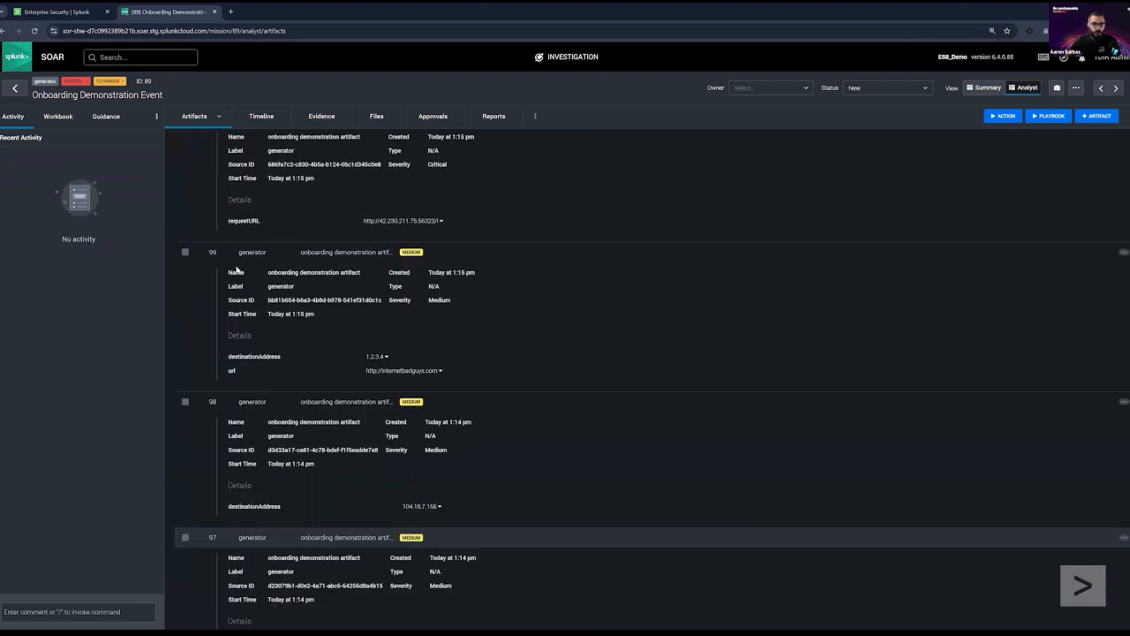
scroll(337, 415, up, 2)
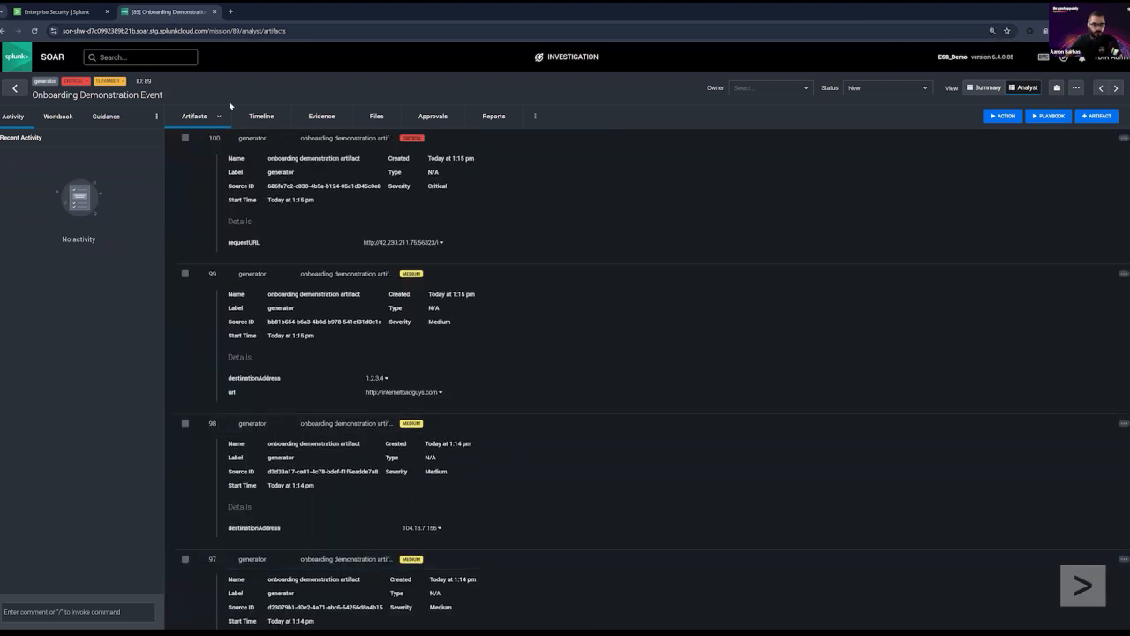
Step: Duplicate the event's browser tab and open the Playbooks list in the copy
right_click(172, 12)
click(287, 114)
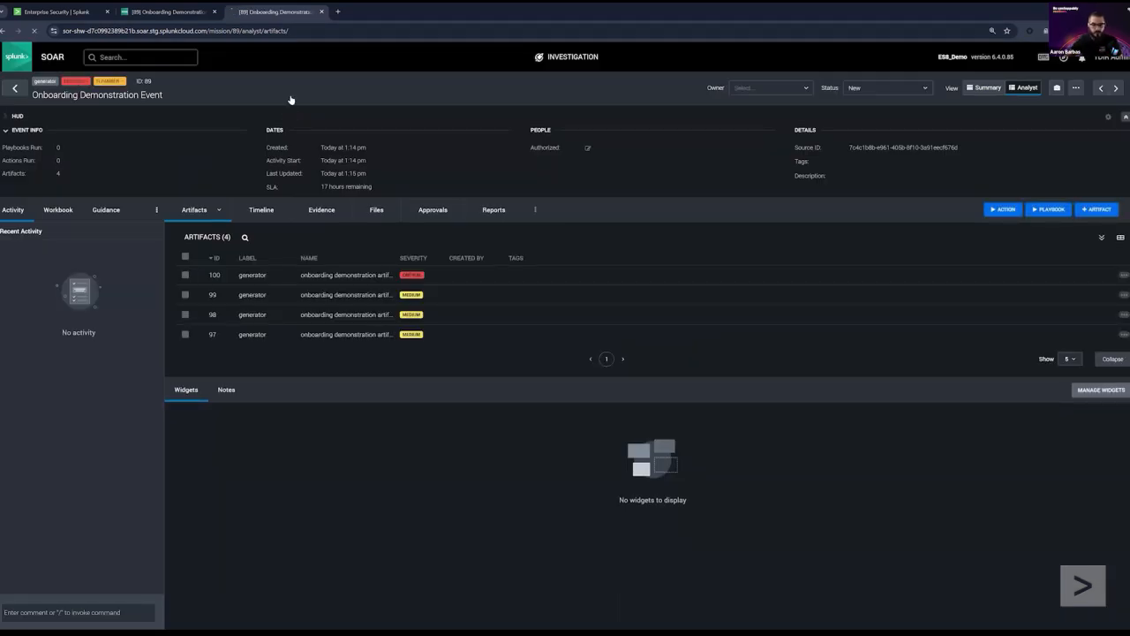
key(g)
key(p)
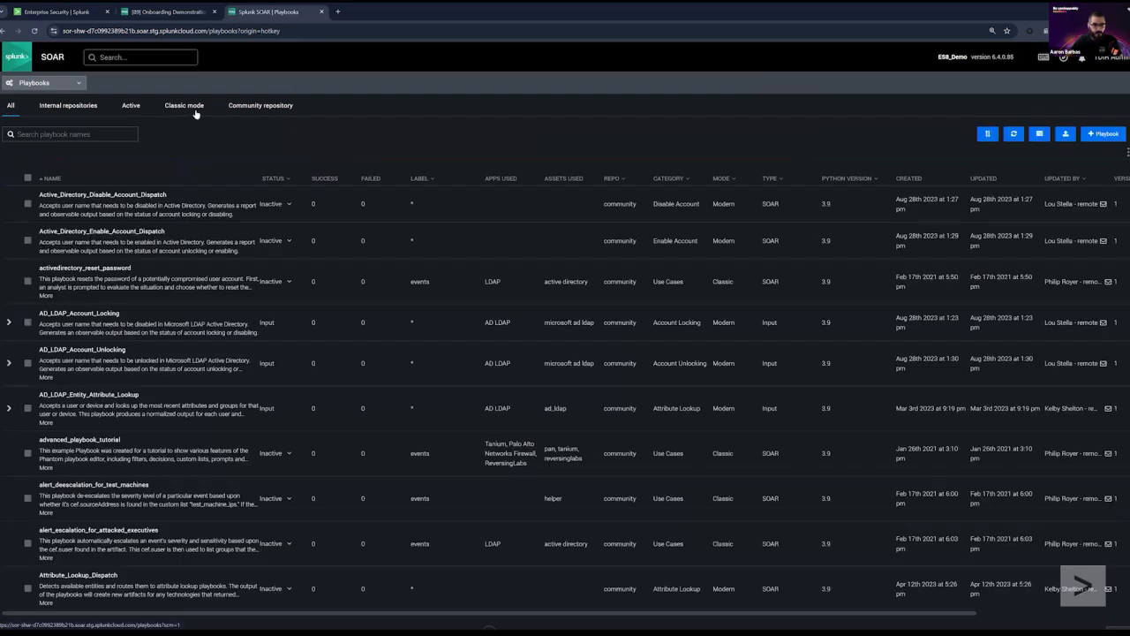
Step: Search the internal repositories' playbooks for IOC and open the IOC_Enrichment playbook
click(64, 106)
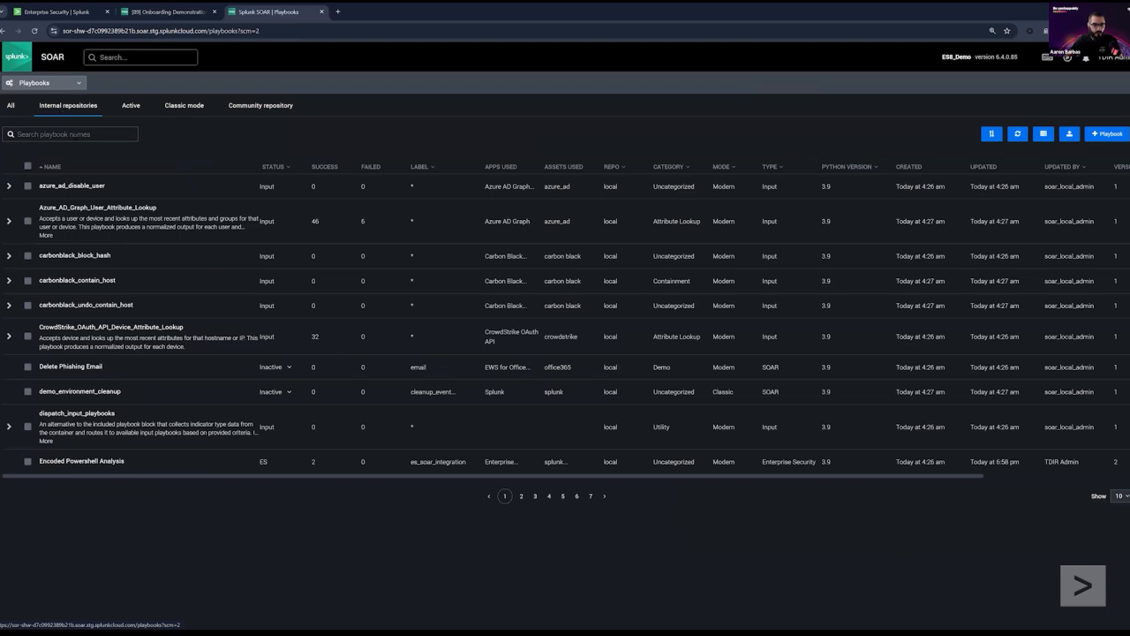
text(IOC)
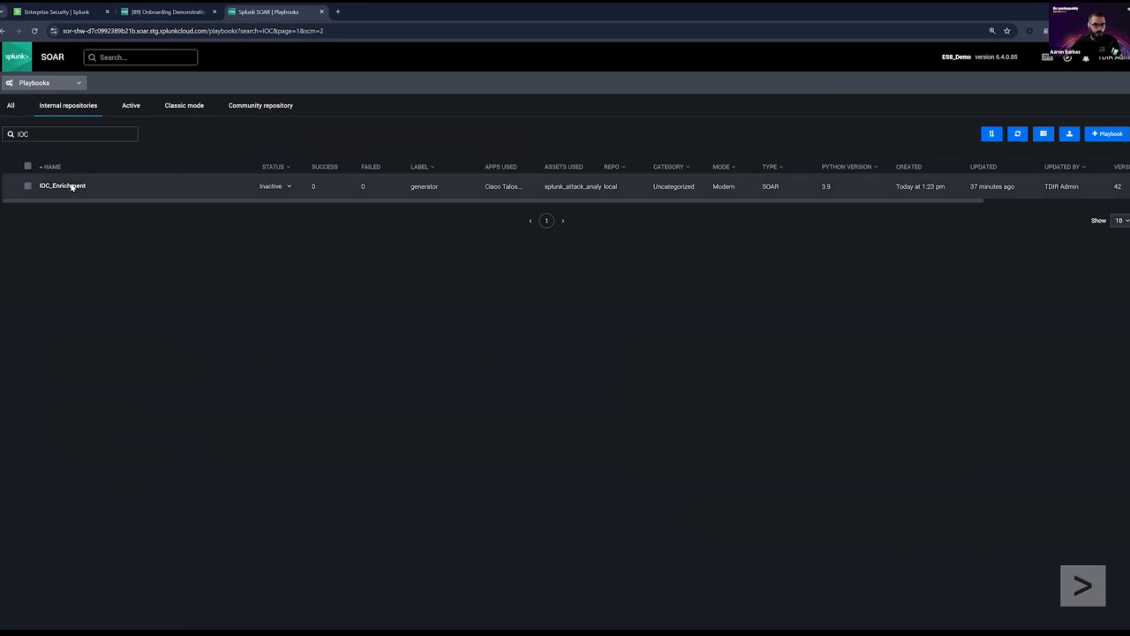
click(71, 186)
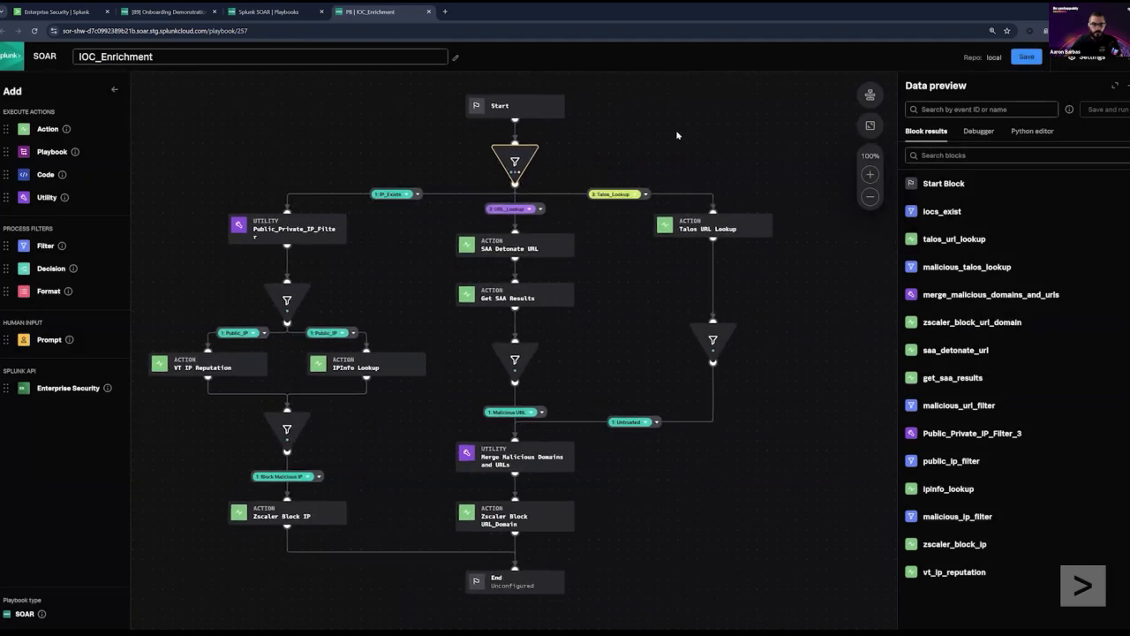
Step: Open the IOCs Exist filter below Start and review its IP_Exists, URL_Lookup and Talos_Lookup conditions against the playbook's three branches
click(517, 166)
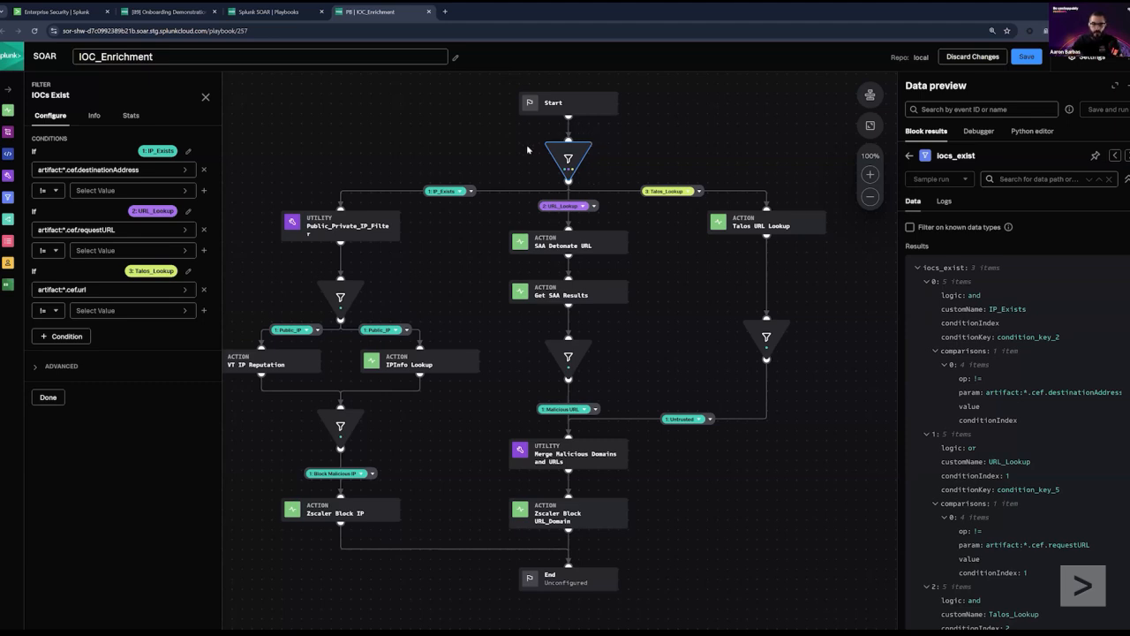
mouse_move(388, 228)
drag(382, 243, 428, 206)
mouse_move(415, 201)
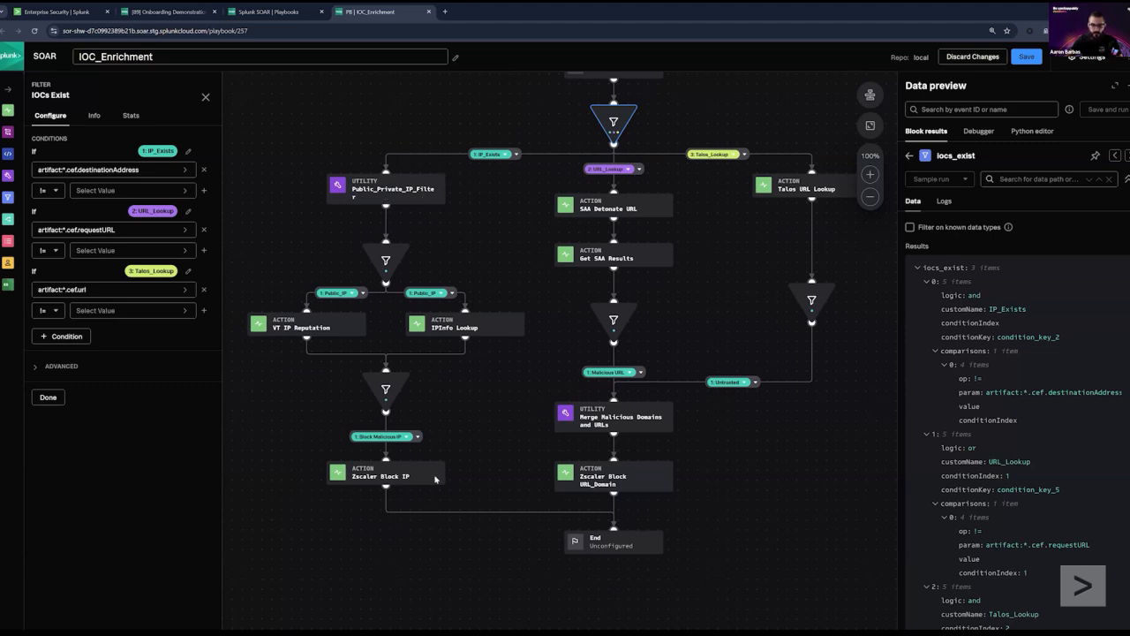
drag(662, 292, 544, 319)
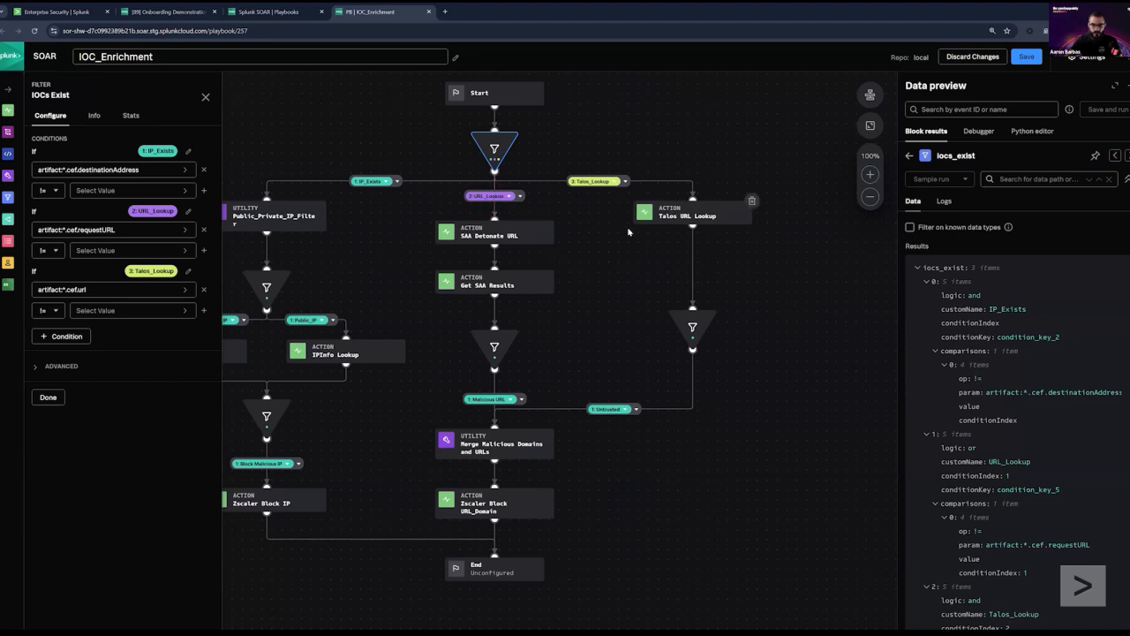
drag(602, 258, 703, 288)
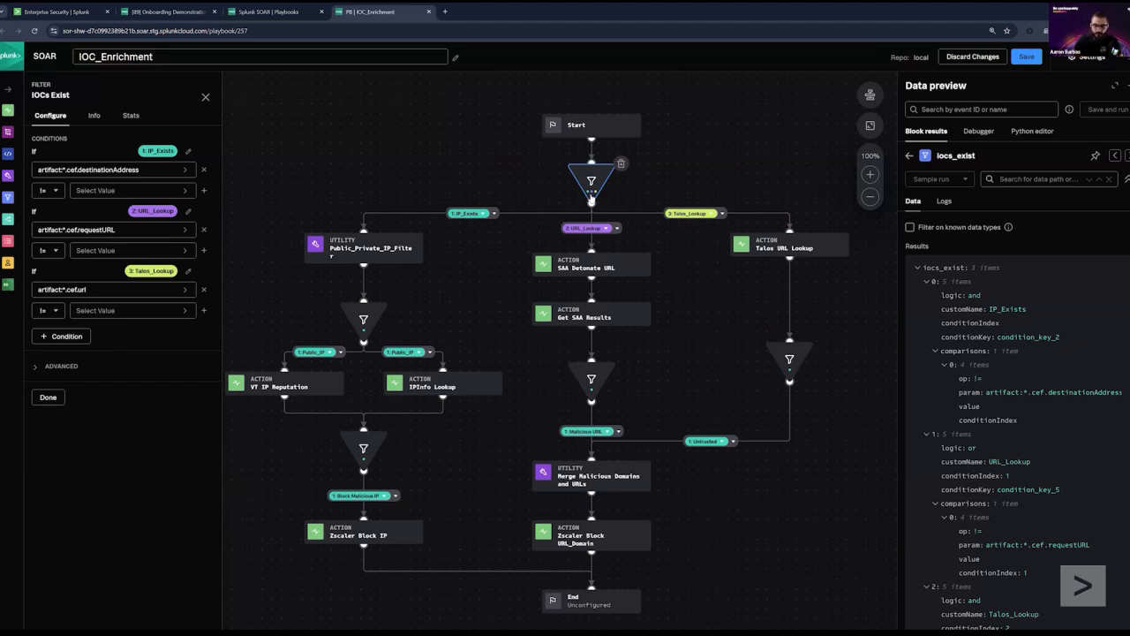
drag(703, 309, 699, 286)
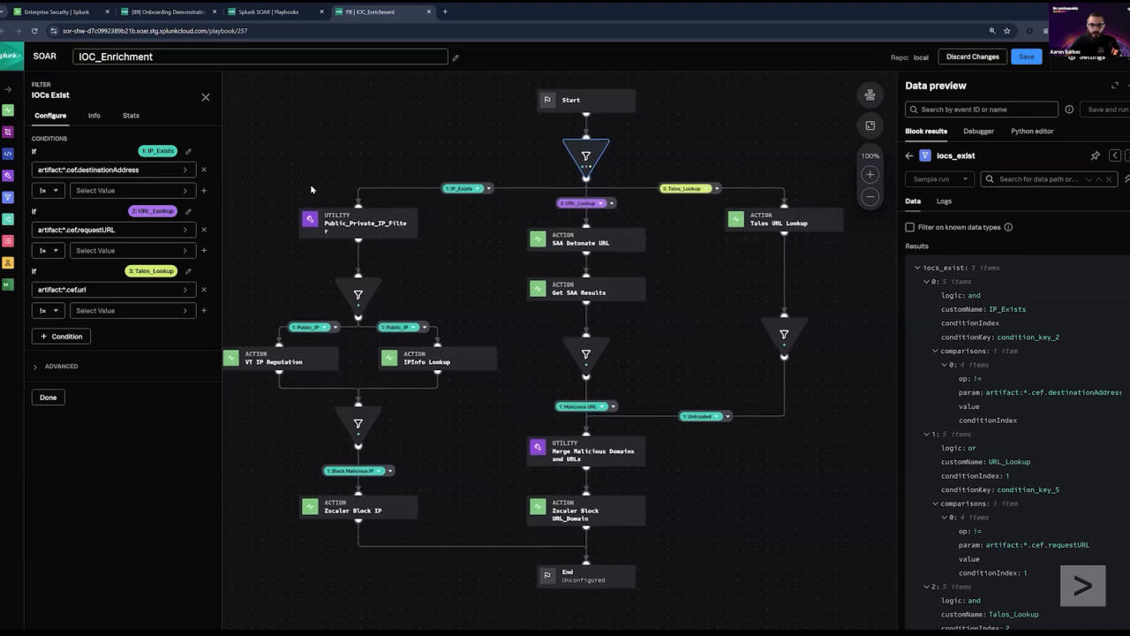
Step: Close the filter's settings and inspect the IPv4 input of the Public_Private_IP_Filter utility
click(205, 97)
drag(460, 259, 461, 225)
click(402, 212)
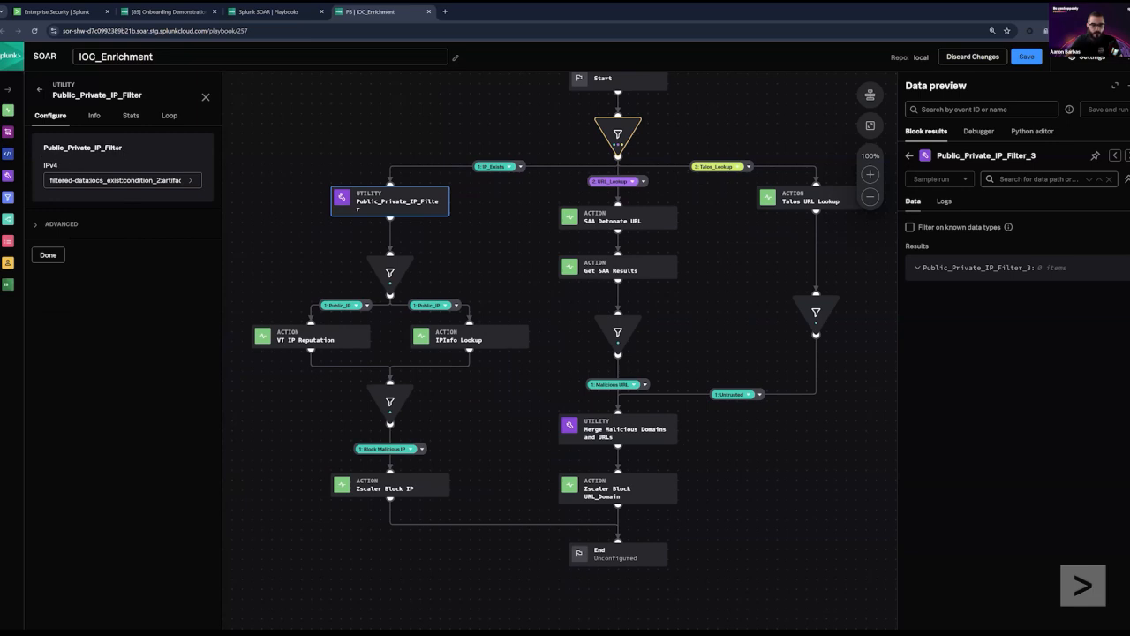
drag(484, 232, 487, 263)
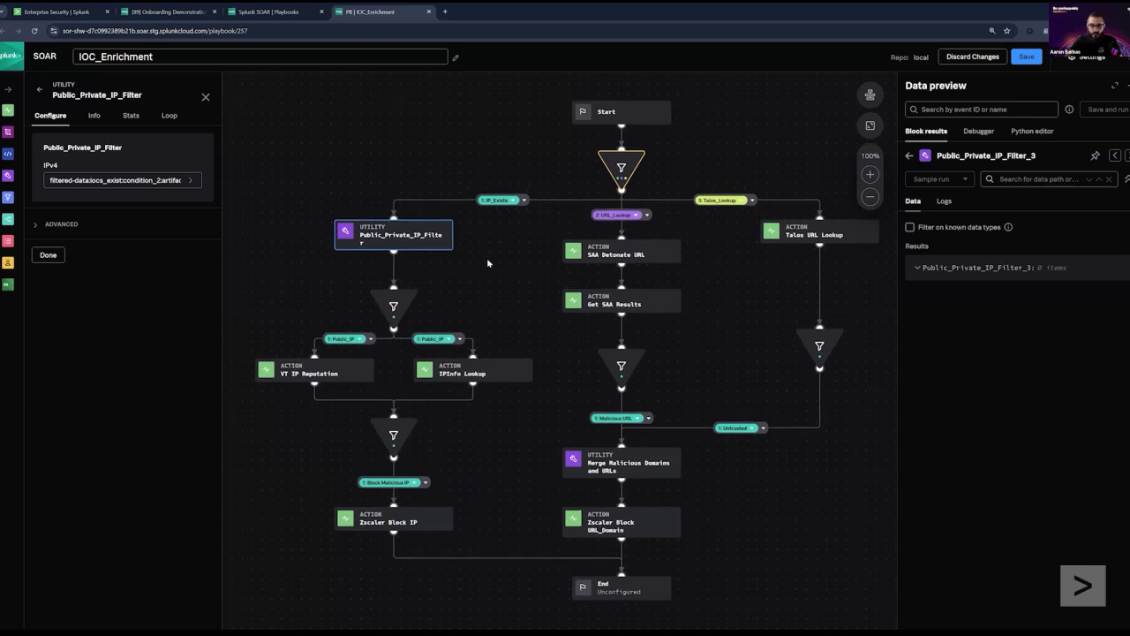
mouse_move(453, 245)
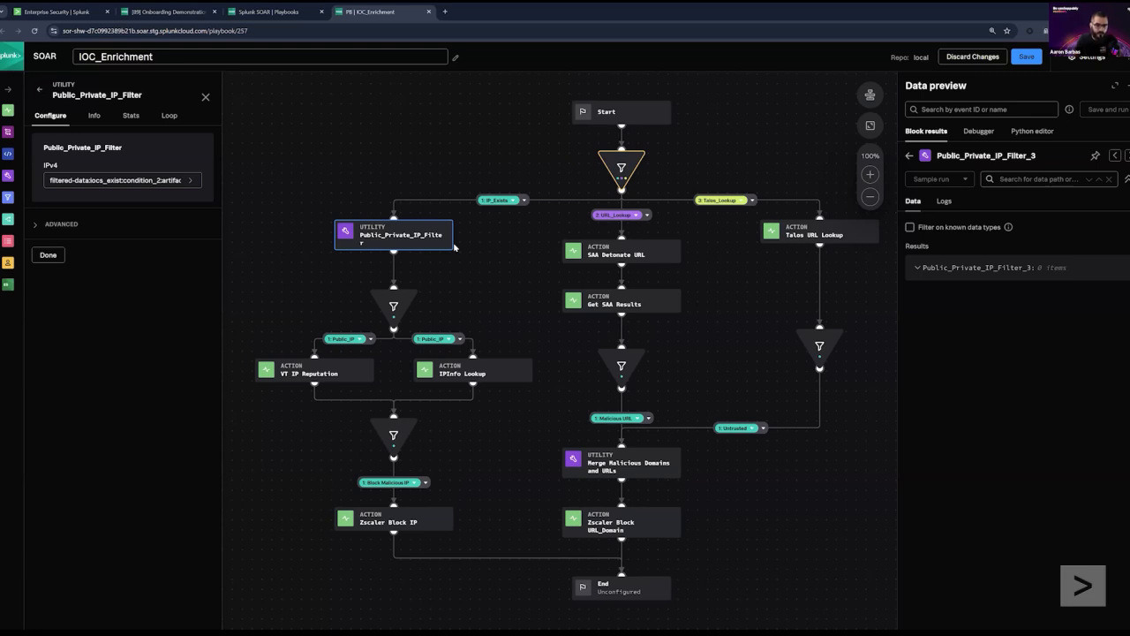
Step: Inspect the Public IP Filter's condition and data path choices, and read the full parameter path in the public_ip_filter block results
click(403, 312)
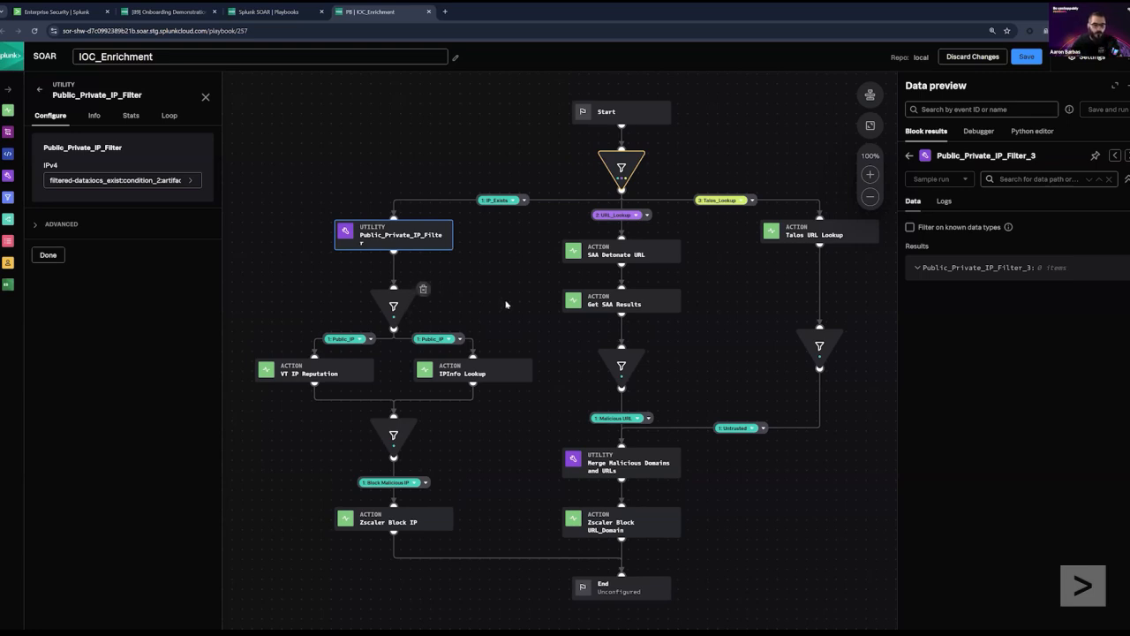
drag(505, 284, 501, 267)
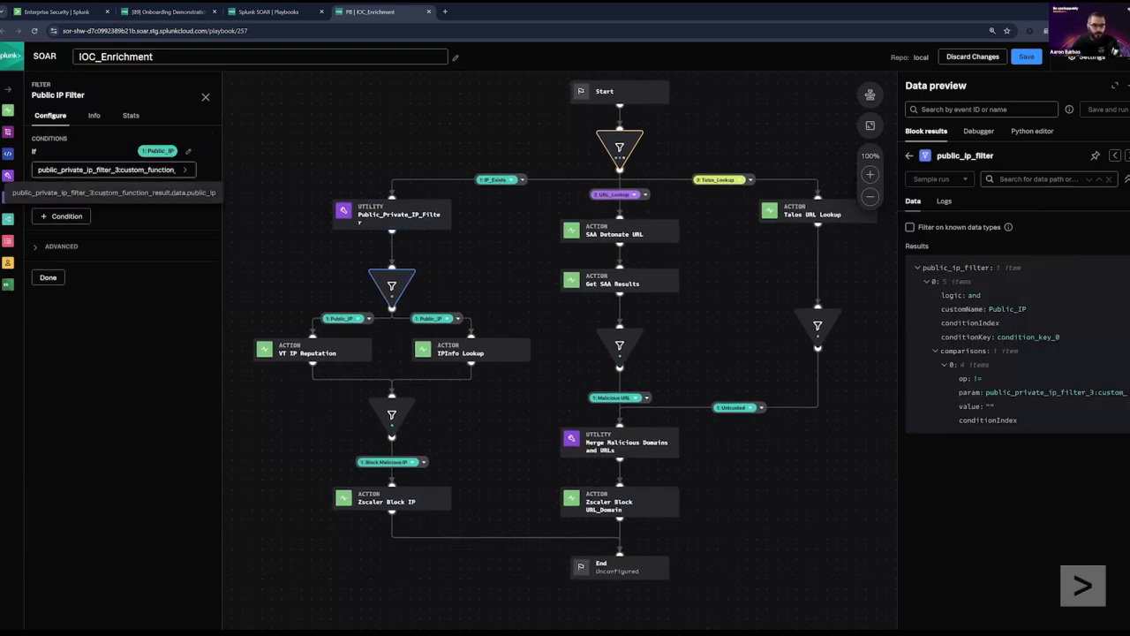
click(113, 169)
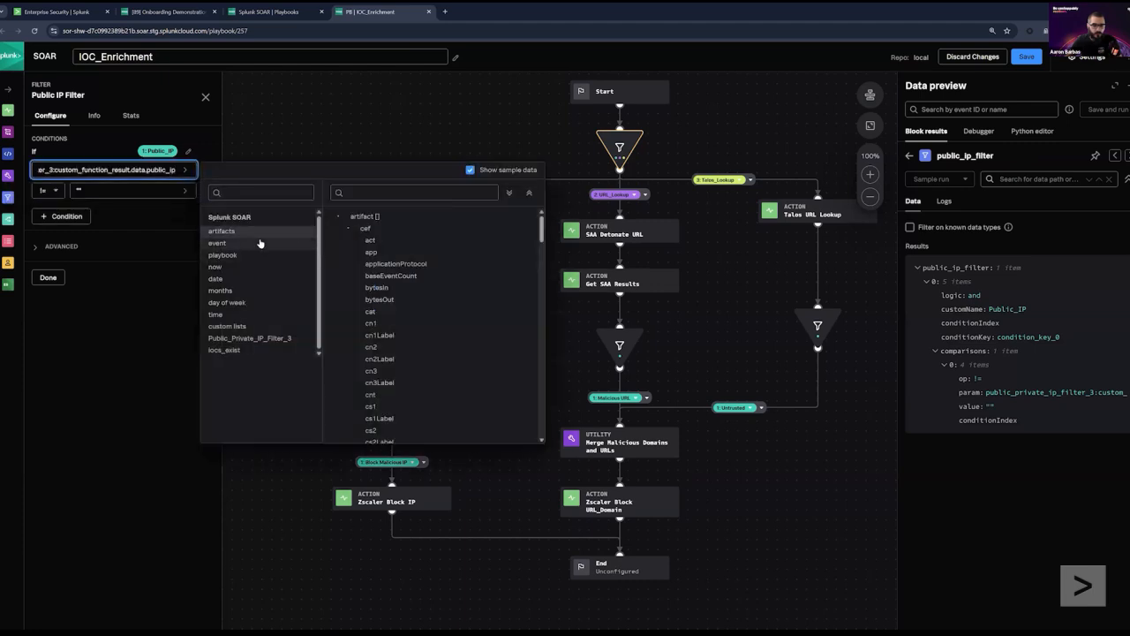
click(888, 227)
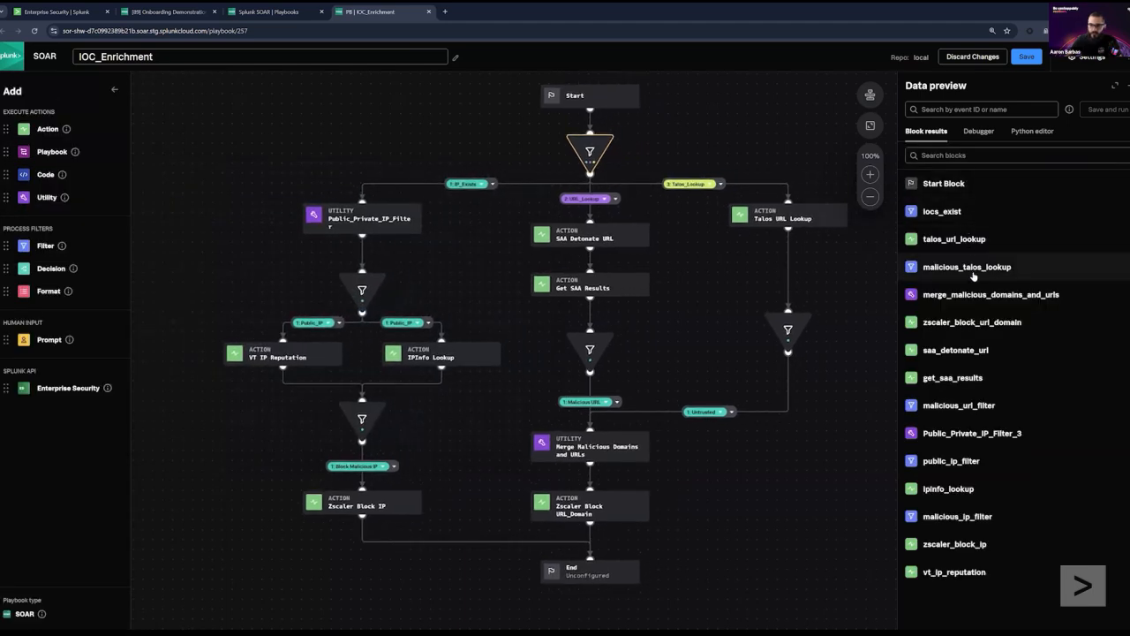
click(972, 464)
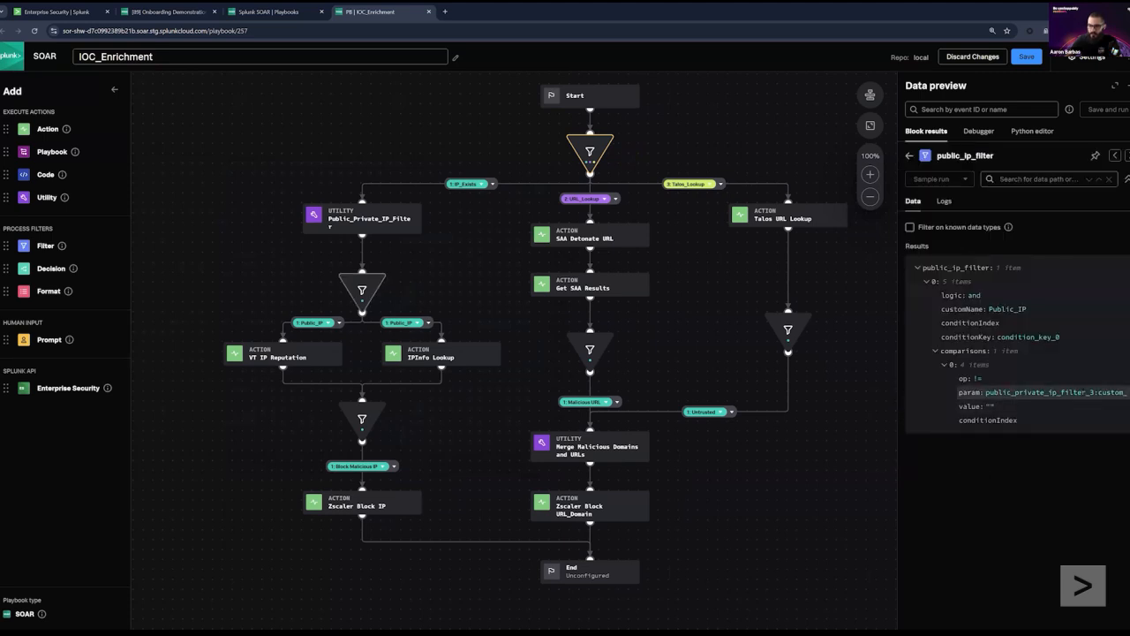
drag(1073, 392, 1119, 392)
Step: Load event 89, Onboarding Demonstration Event, into the data preview and show the Start Block's container data in a wider preview
click(981, 109)
text(89)
click(986, 135)
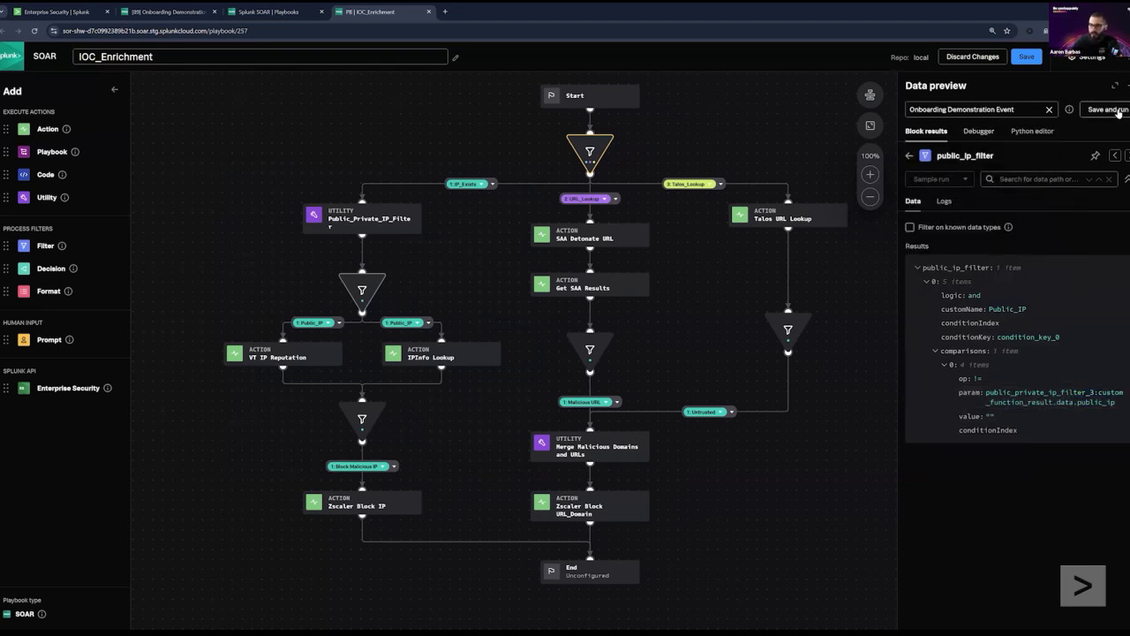
click(909, 155)
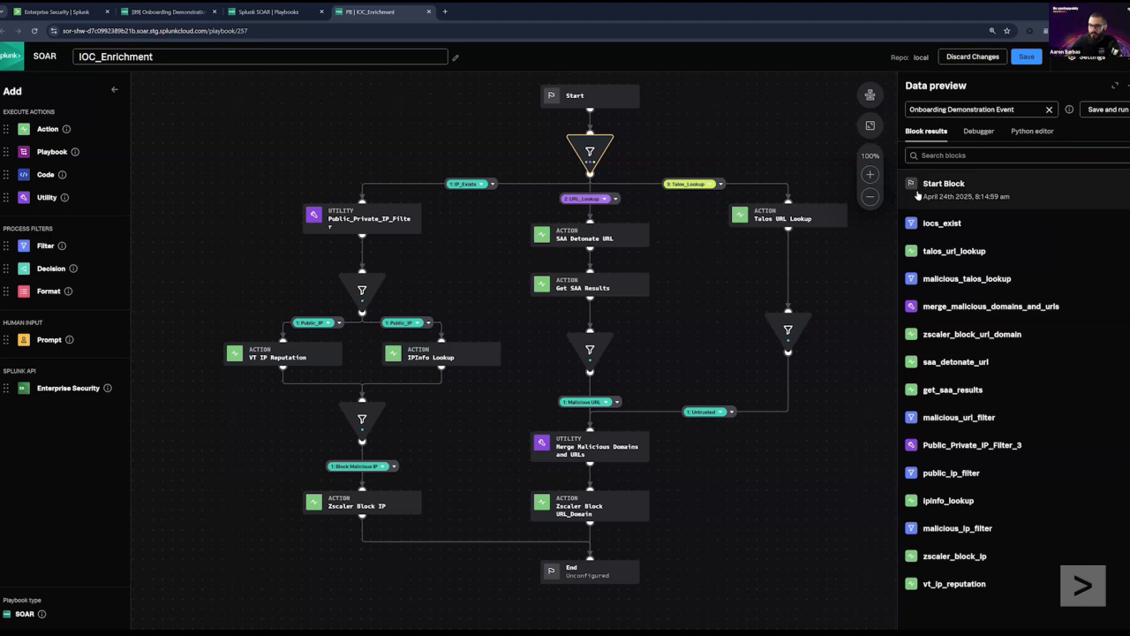
click(918, 195)
drag(899, 256, 852, 256)
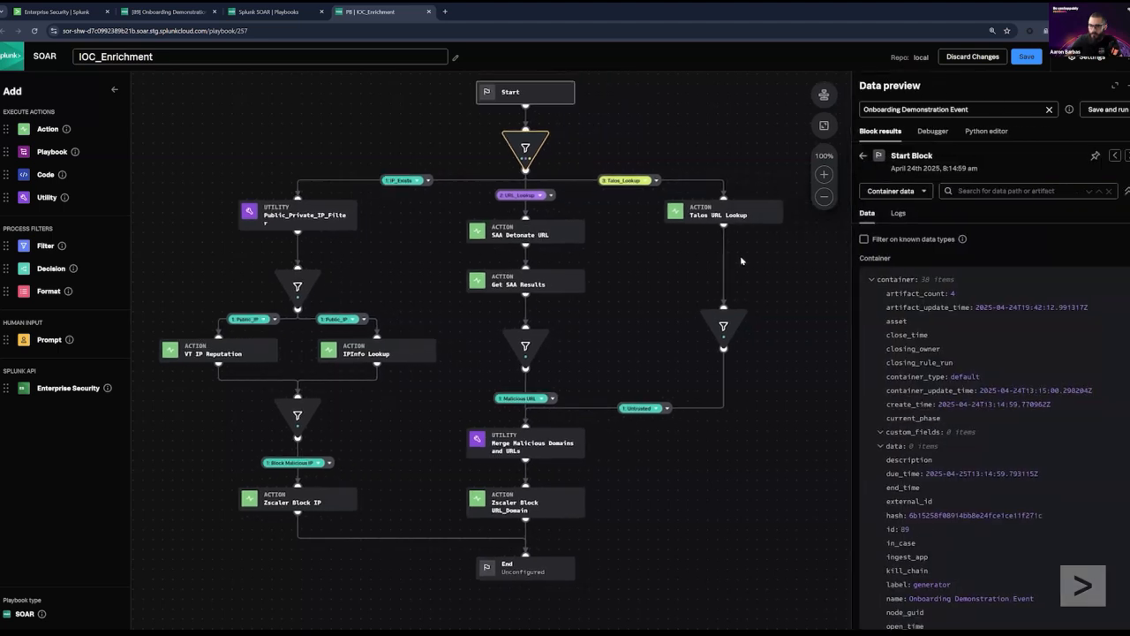
Step: Open the Malicious IP Filter below VT IP Reputation and IPInfo Lookup and review its Block Malicious IP conditions
scroll(398, 241, down, 1)
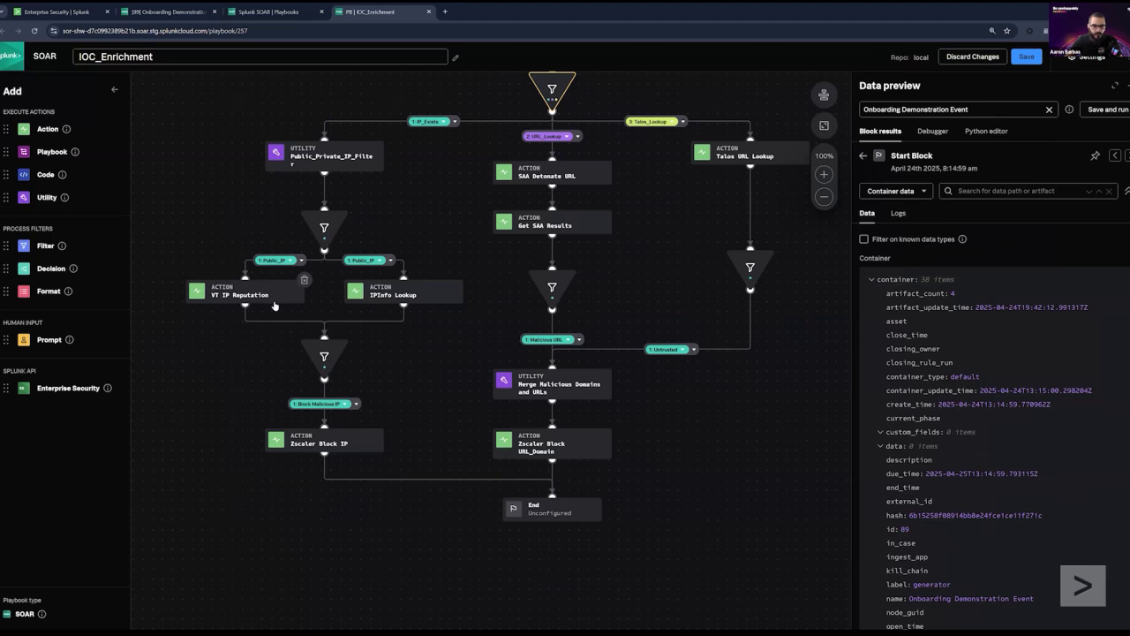
mouse_move(417, 304)
scroll(433, 353, down, 1)
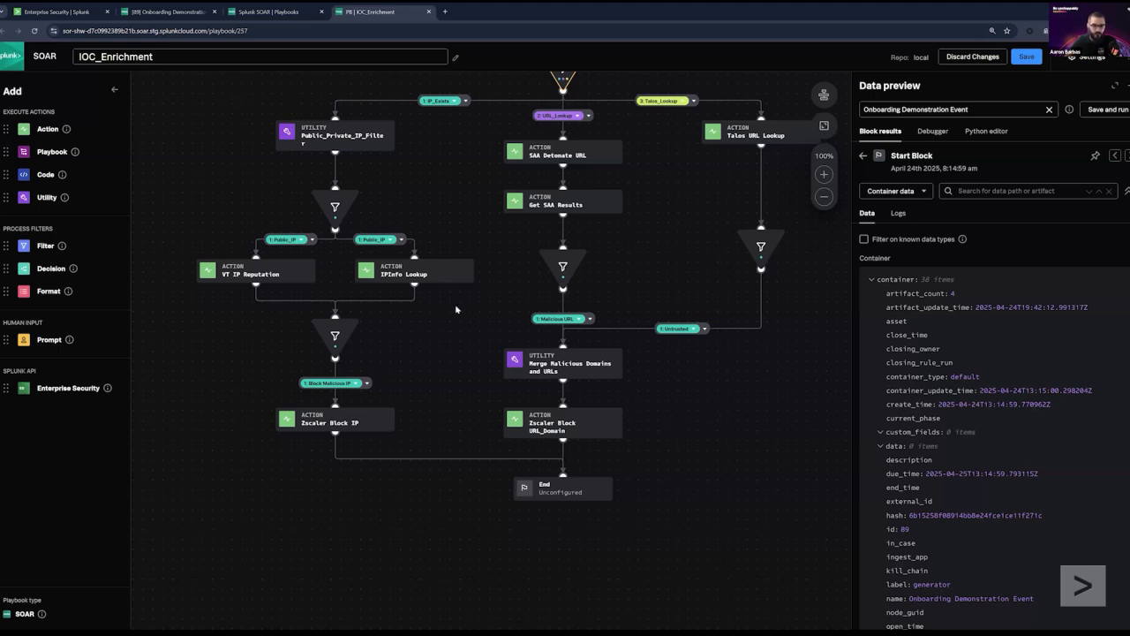
click(344, 339)
drag(421, 335, 441, 332)
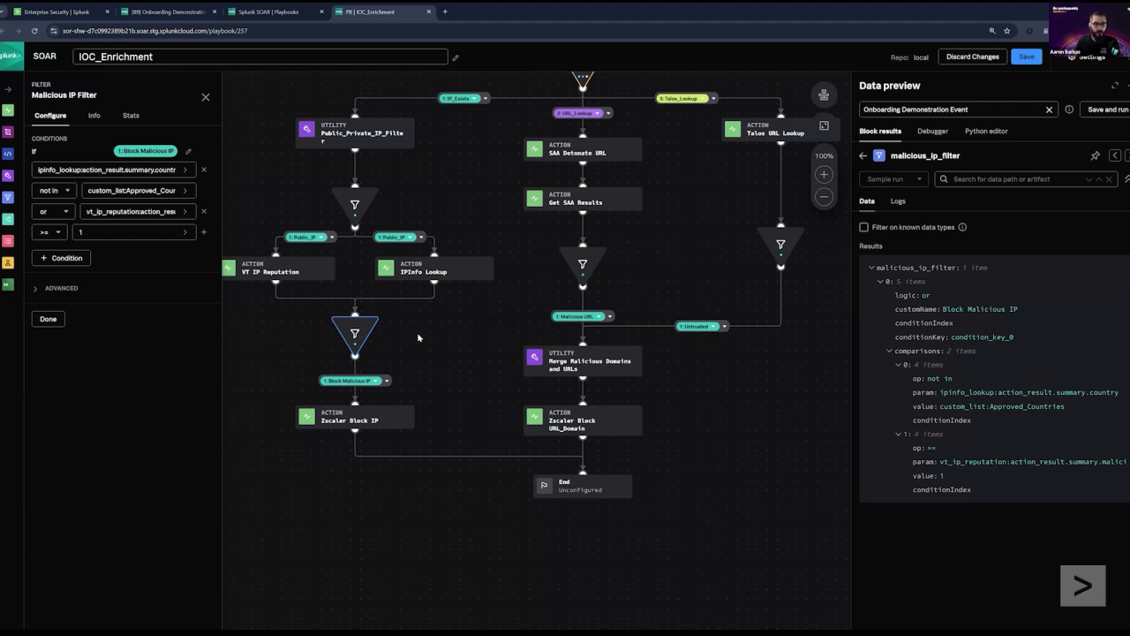
drag(439, 324, 462, 324)
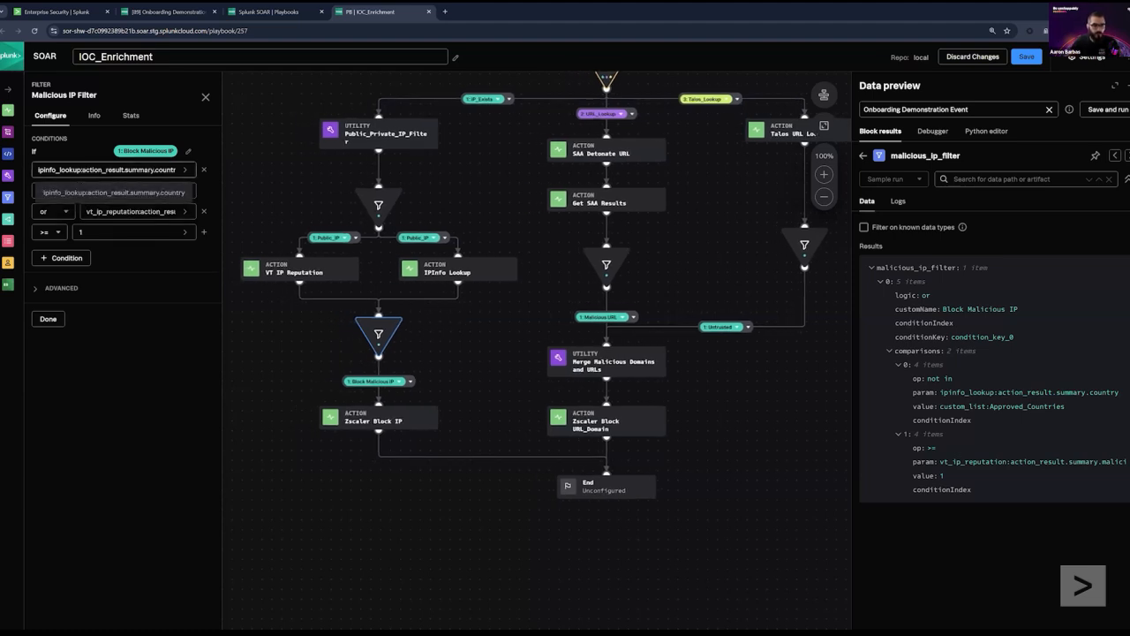
Step: Return to the list of all block results and view the ipinfo_lookup inputs and results
click(863, 155)
drag(788, 463, 767, 456)
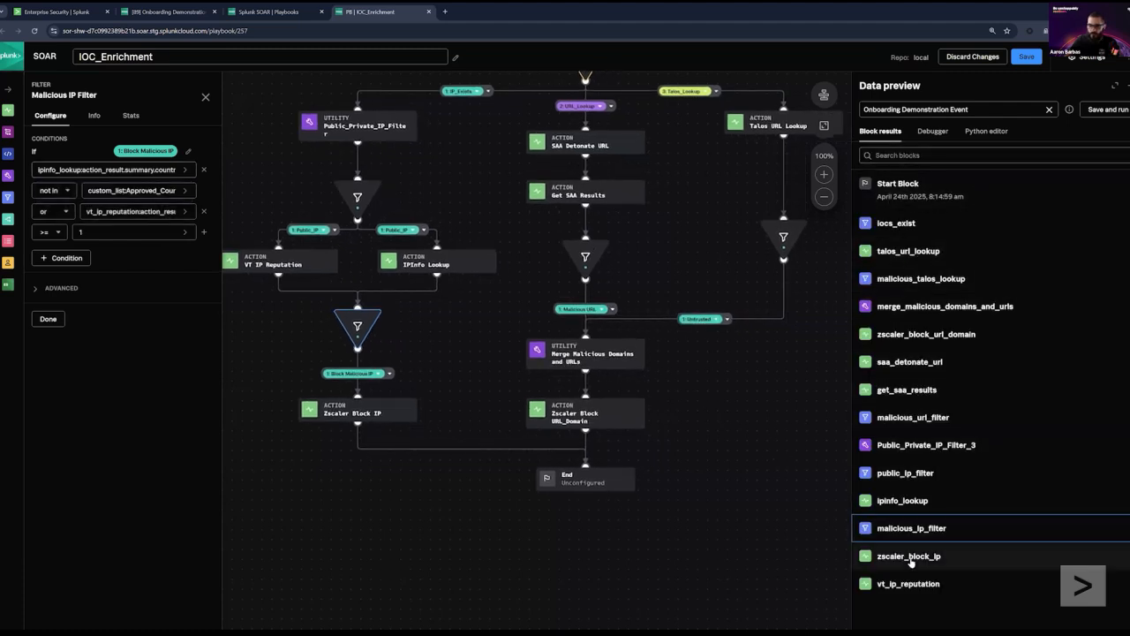
click(903, 500)
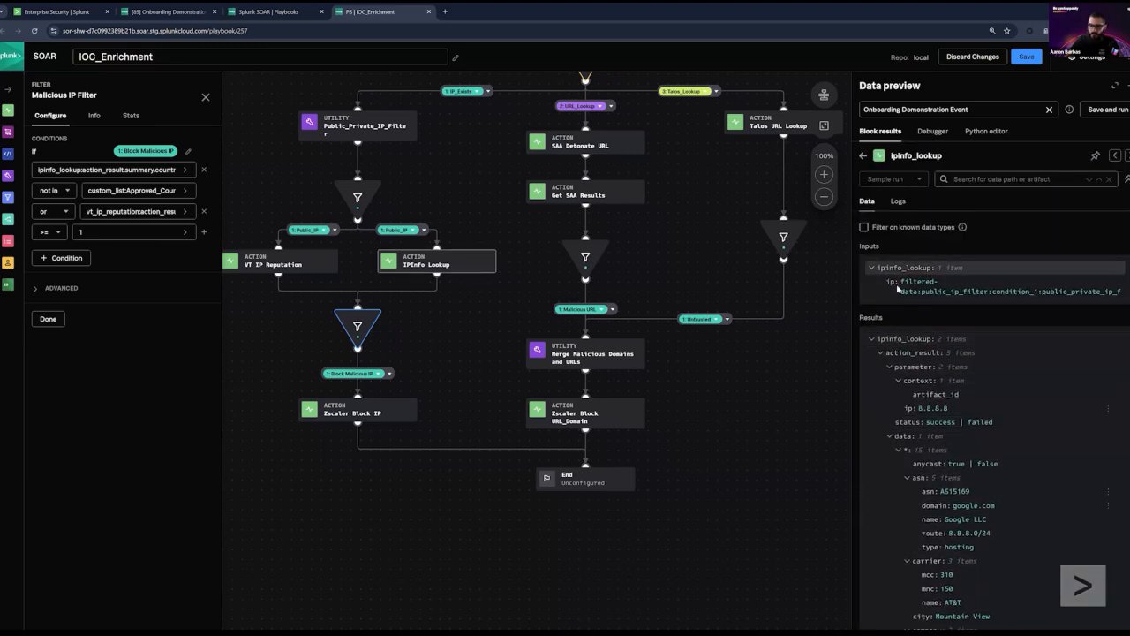
Step: Look through the Start Block's container data for the event, and go back to all block results
click(862, 156)
click(909, 182)
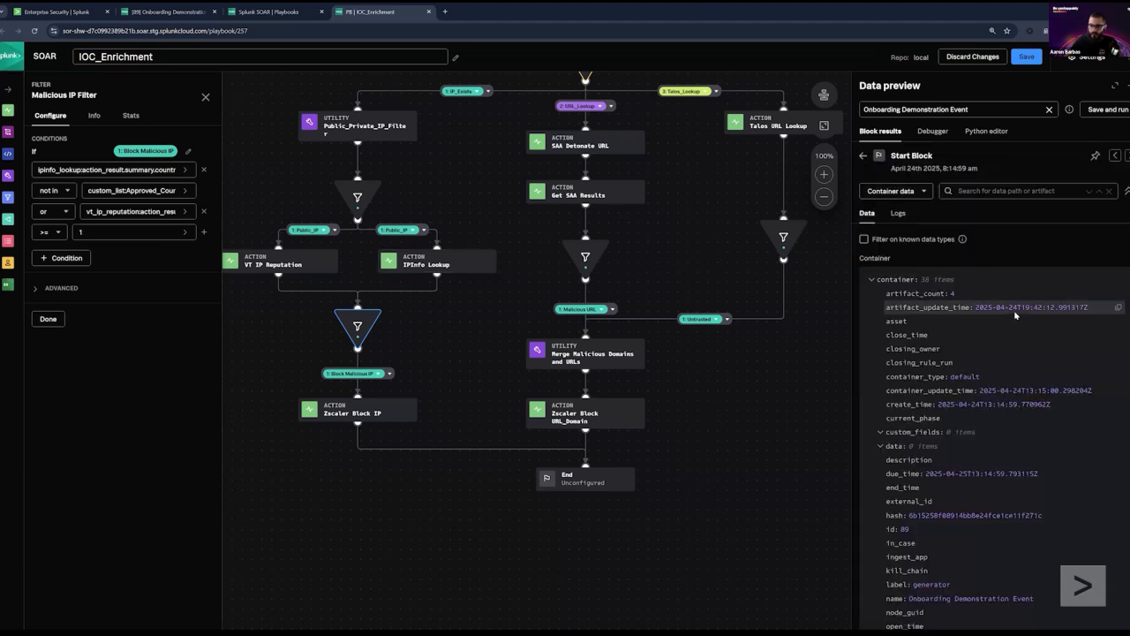
scroll(1013, 313, down, 3)
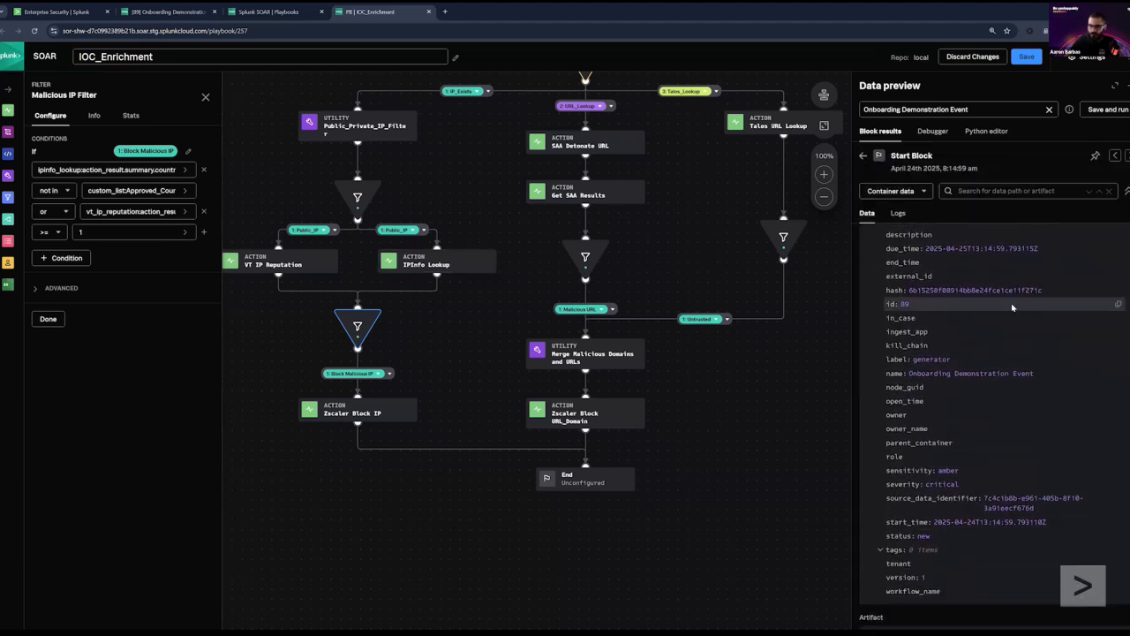
scroll(988, 353, up, 3)
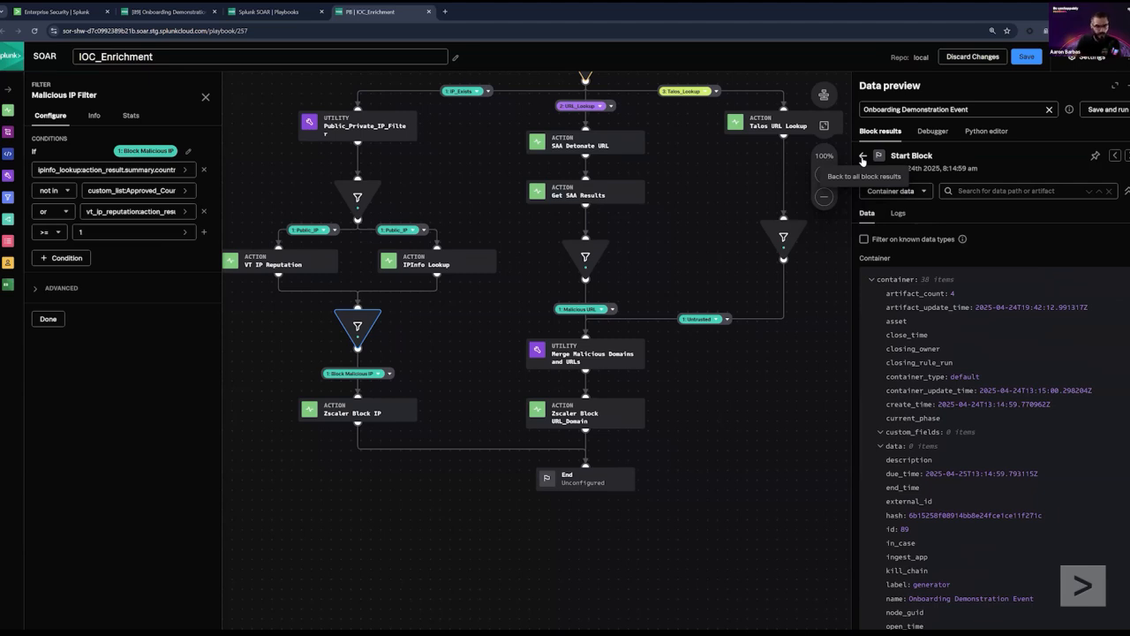
click(862, 157)
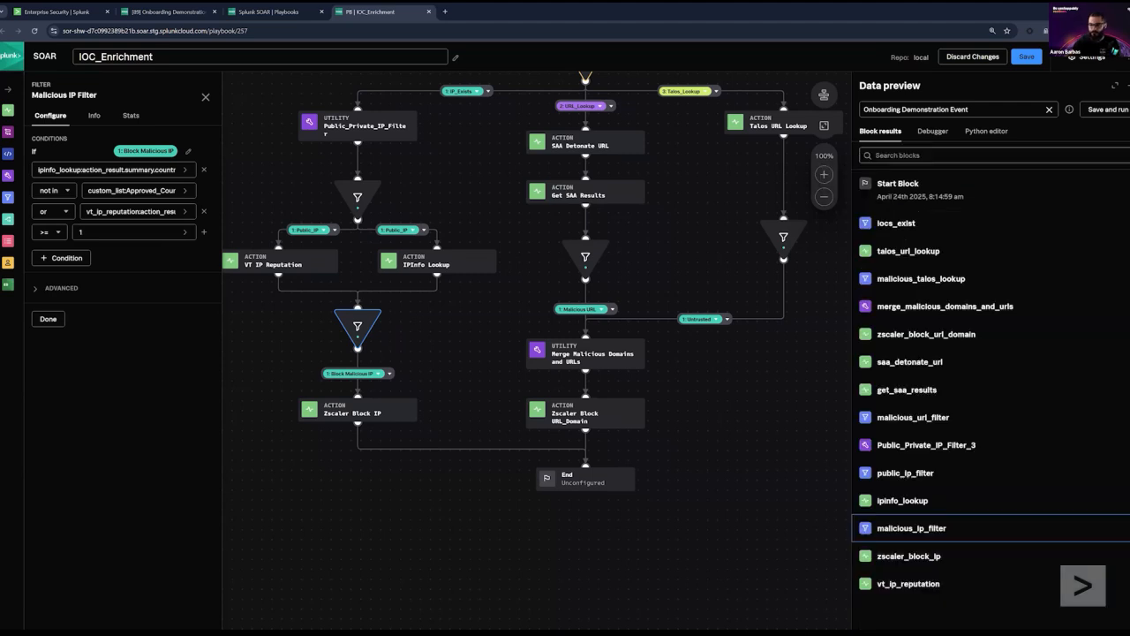
Step: Reopen the ipinfo_lookup results and examine the action result's data and summary fields, including country
click(915, 501)
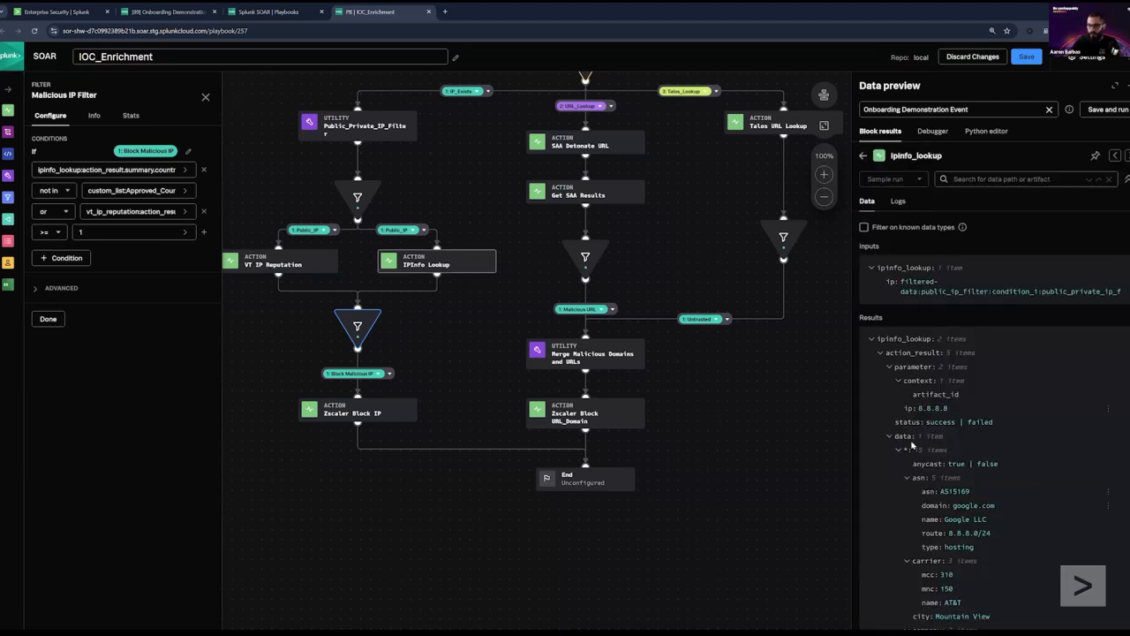
scroll(911, 438, down, 3)
scroll(911, 438, down, 7)
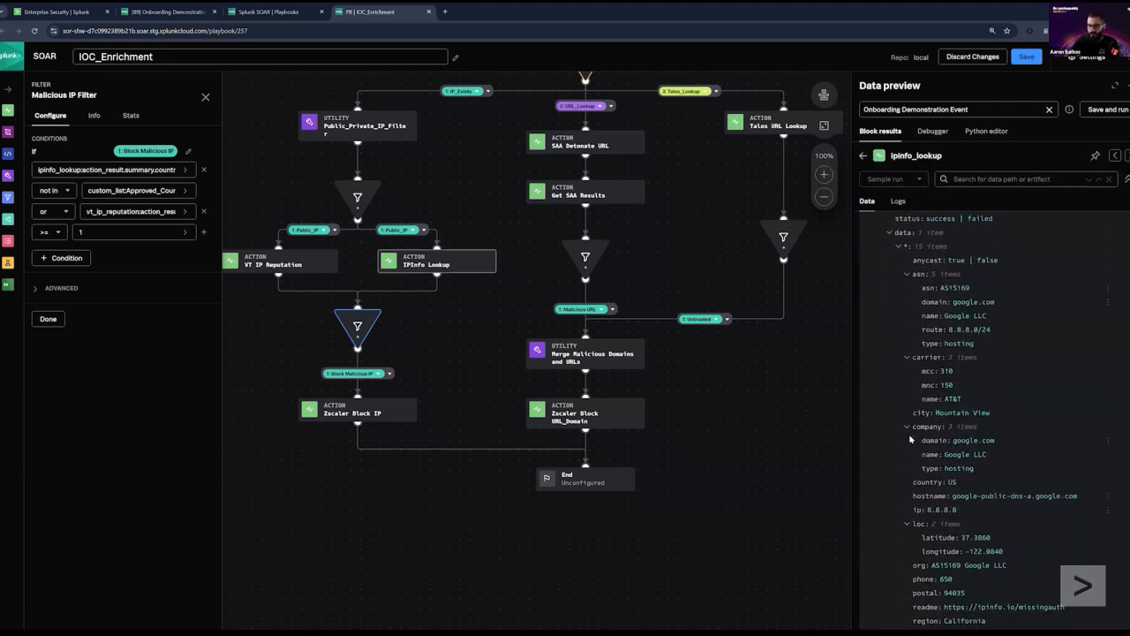
scroll(971, 314, down, 3)
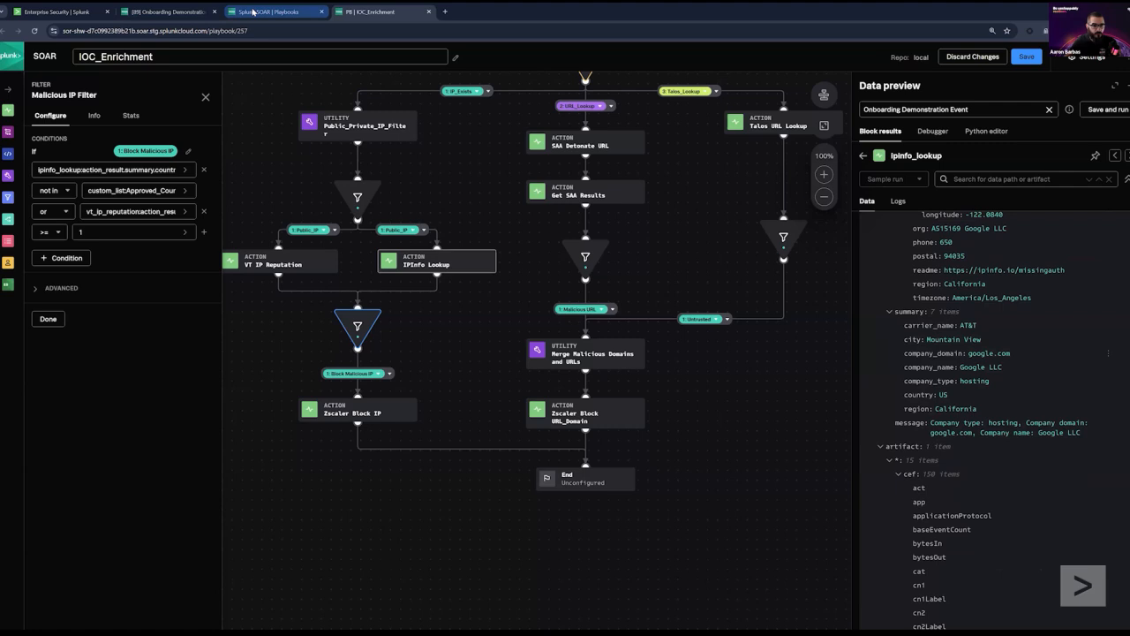
Step: Switch to the Playbooks list's browser tab and open the Approved_Countries custom list from there
click(252, 11)
click(32, 83)
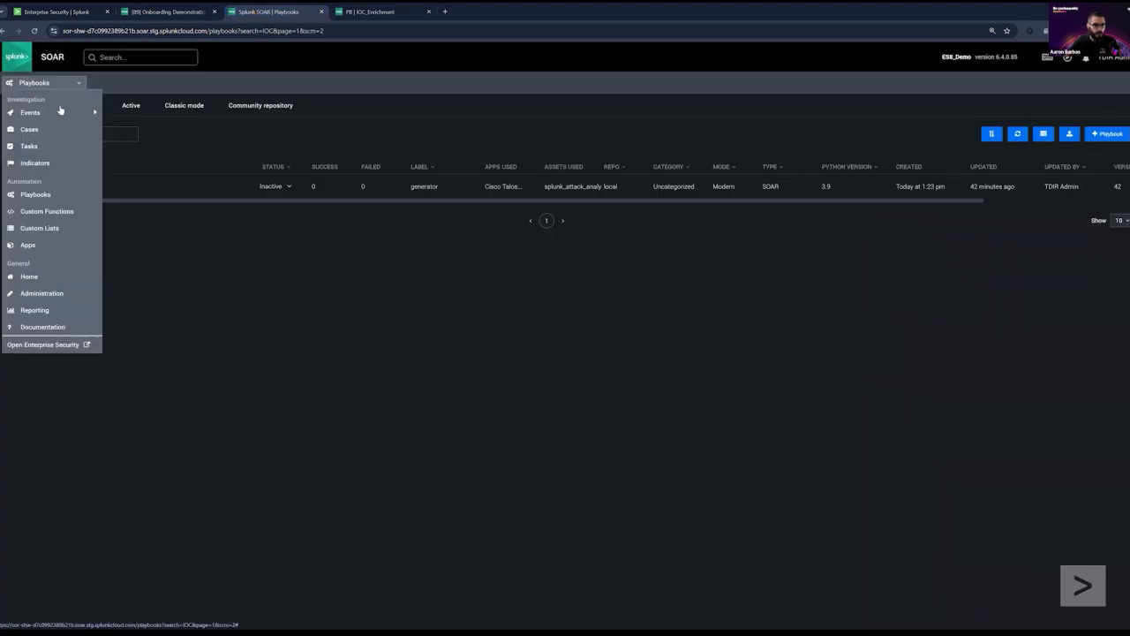
click(43, 229)
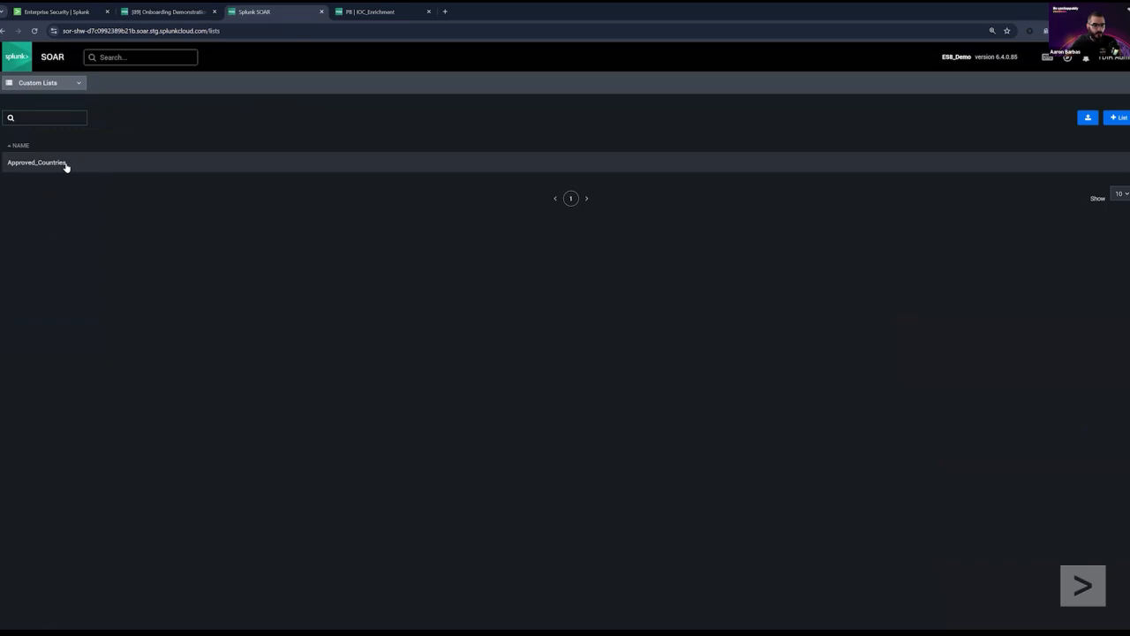
click(65, 166)
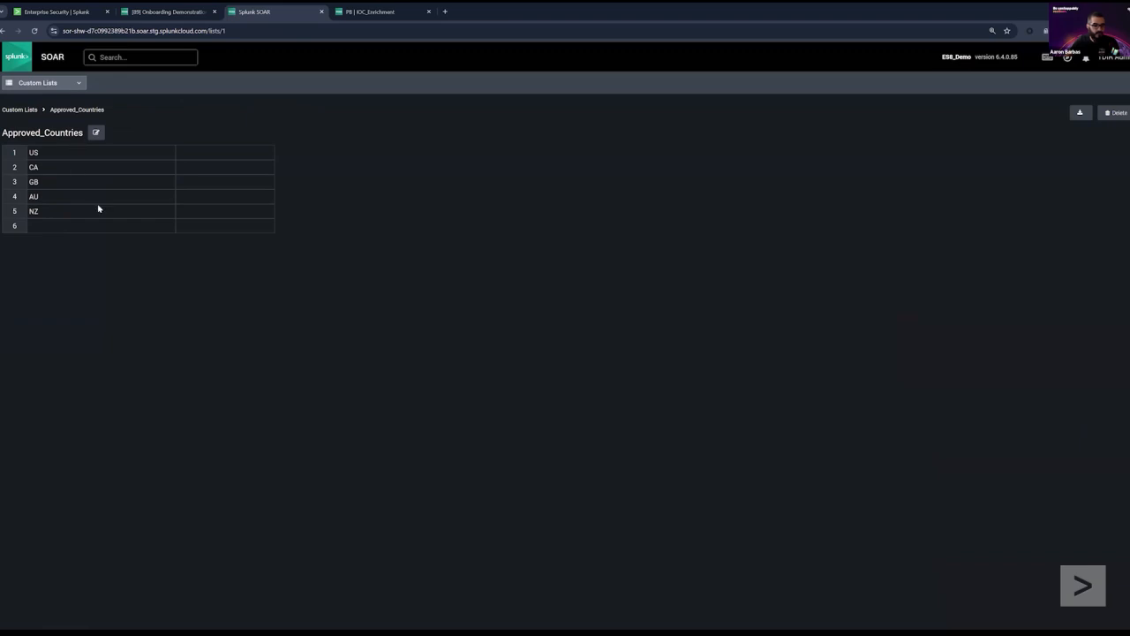
Step: Return to the IOC_Enrichment playbook's browser tab and open the settings of the Zscaler Block IP action
click(363, 18)
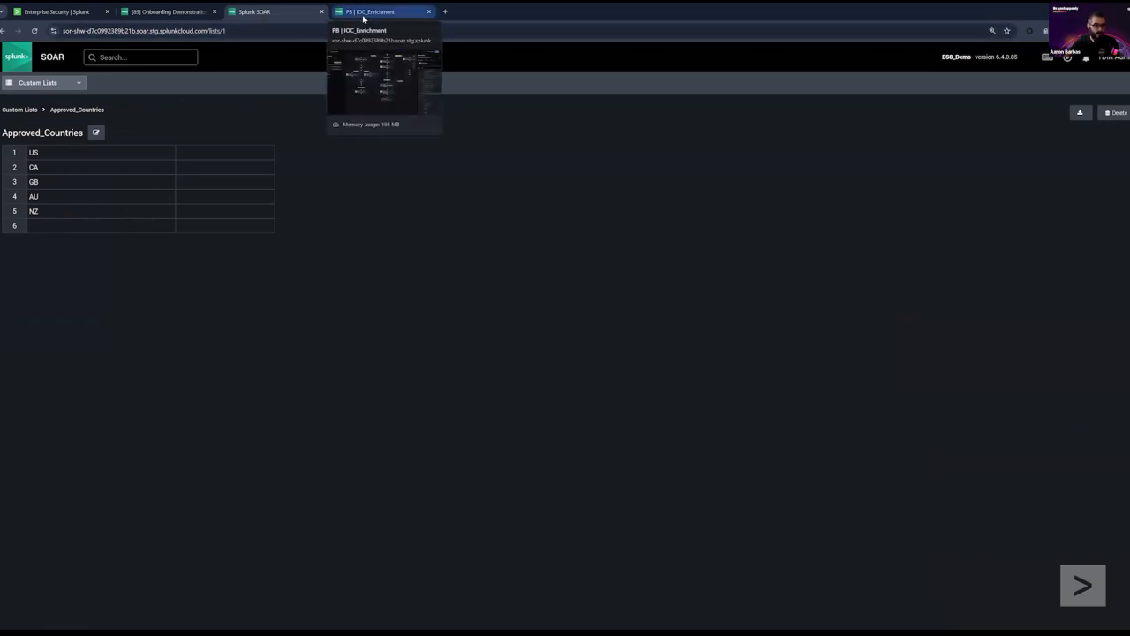
click(360, 18)
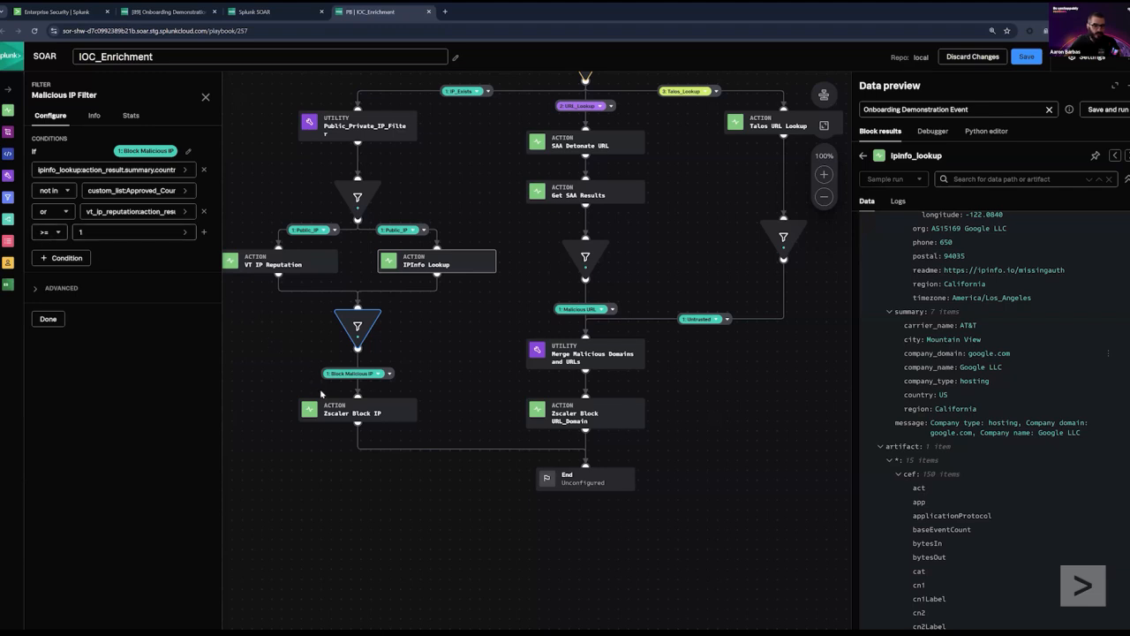
scroll(297, 371, down, 1)
click(359, 401)
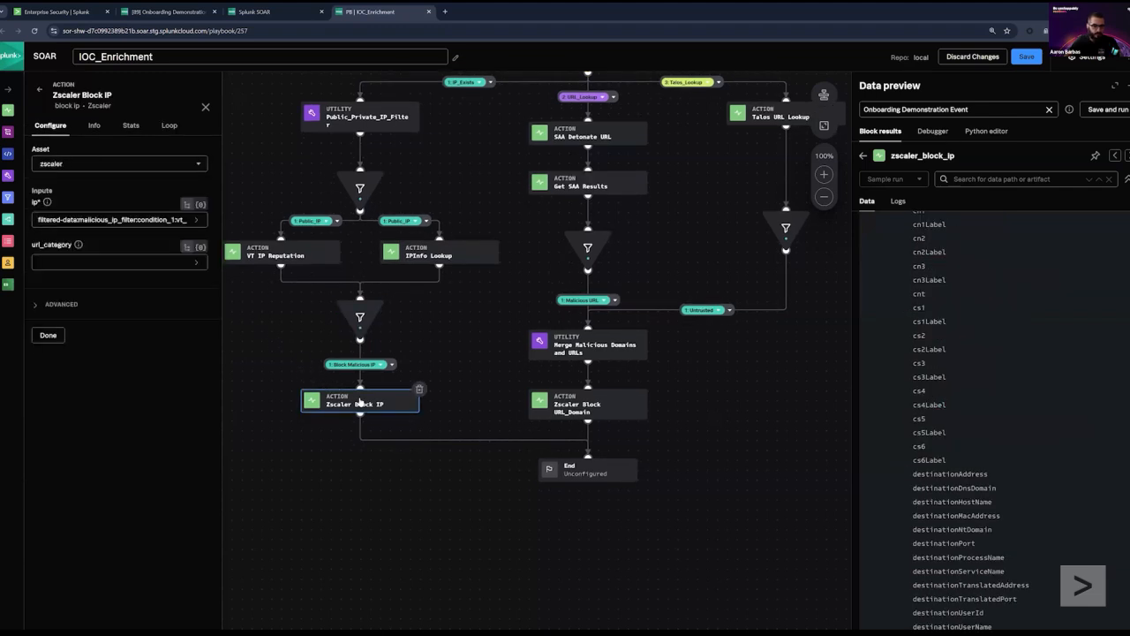
Step: Reopen the IPInfo Lookup action to review its settings and results
scroll(485, 311, up, 3)
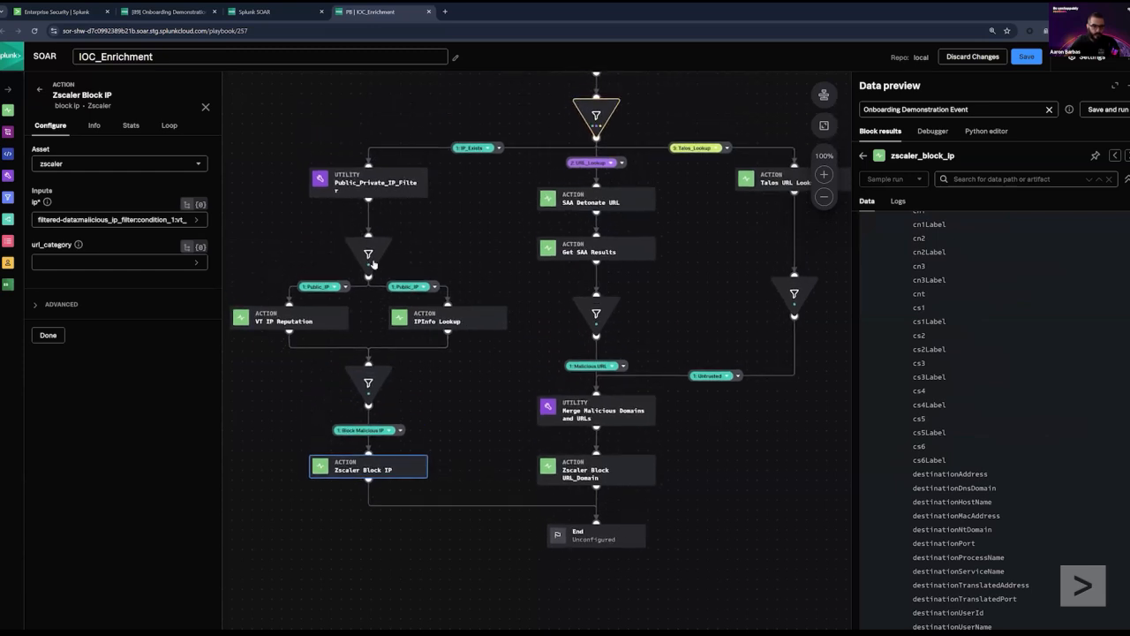
click(452, 321)
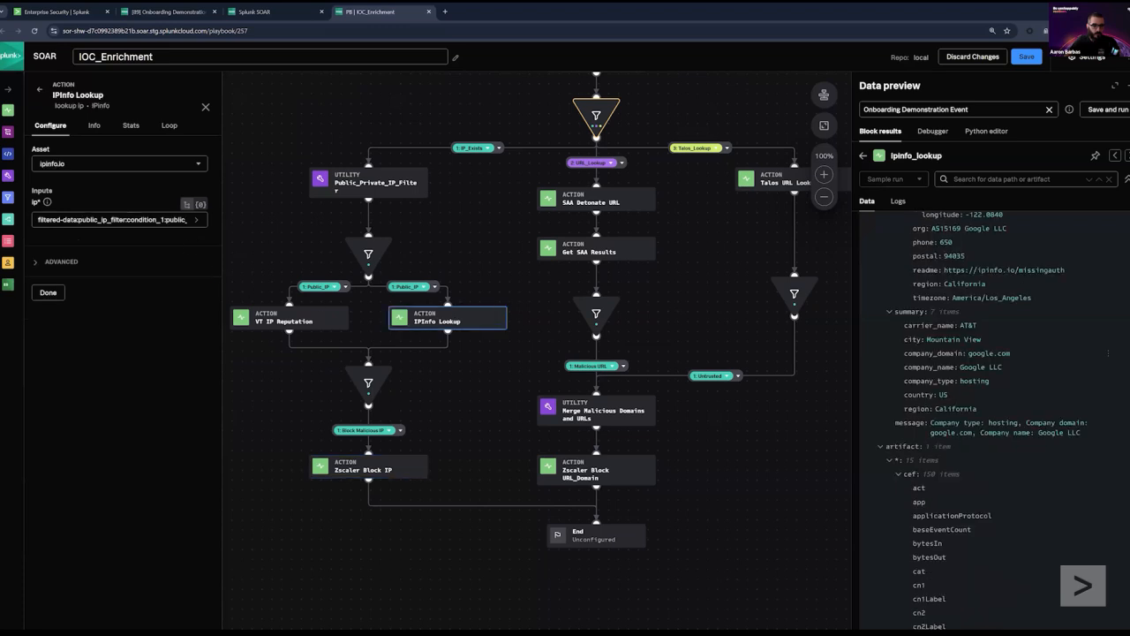
Step: Review the SAA Detonate URL action's settings and the Get SAA Results action's job_id input
drag(491, 268, 416, 305)
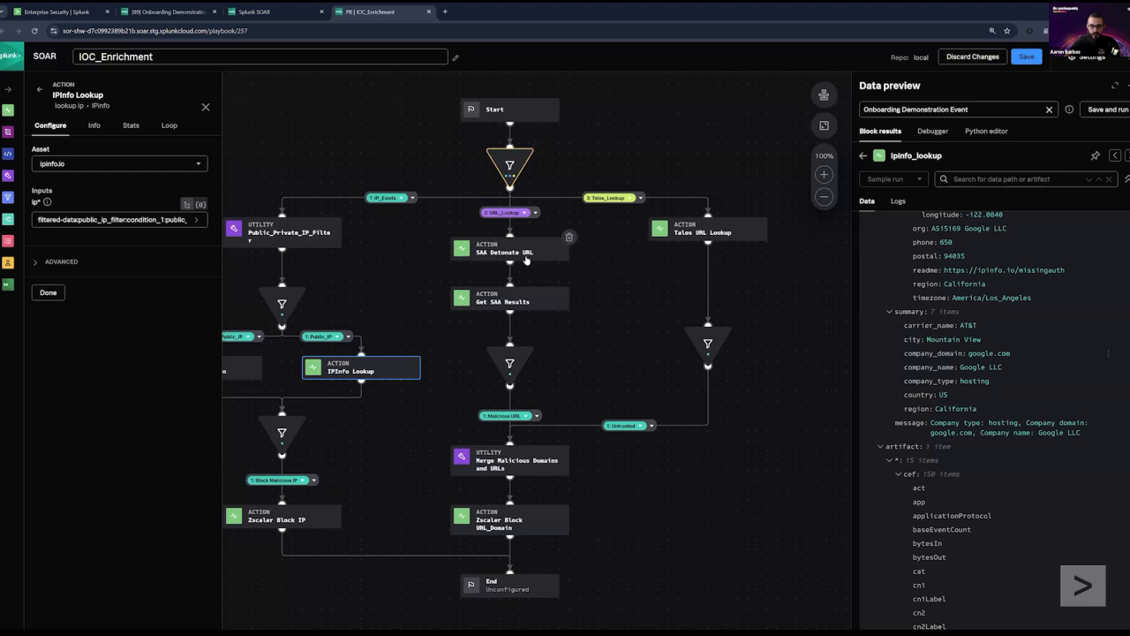
click(525, 258)
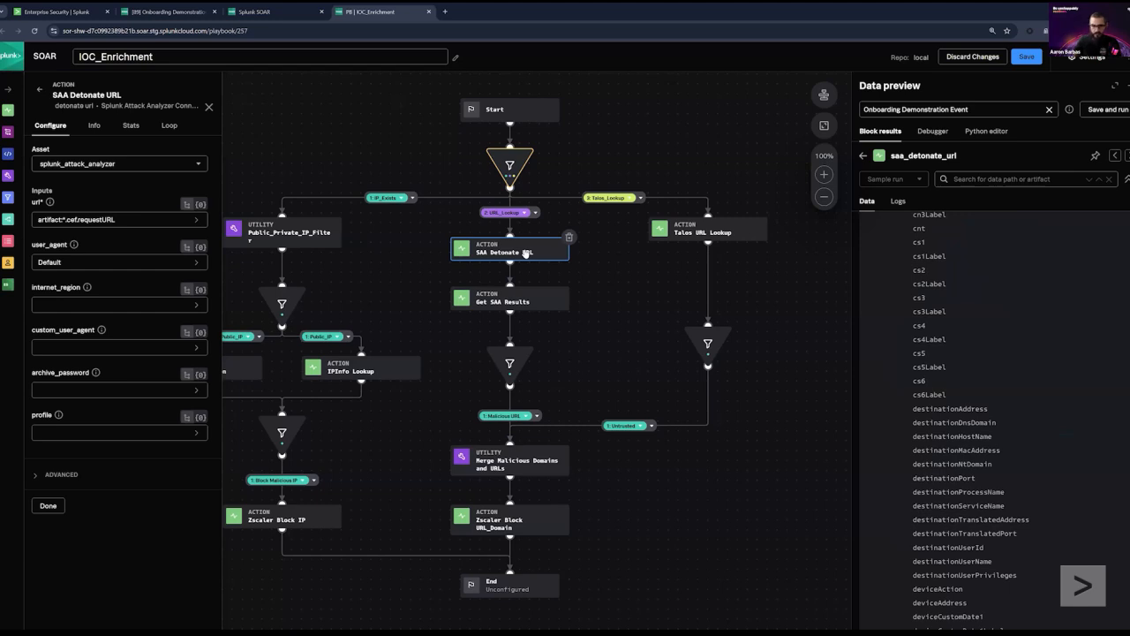
click(527, 301)
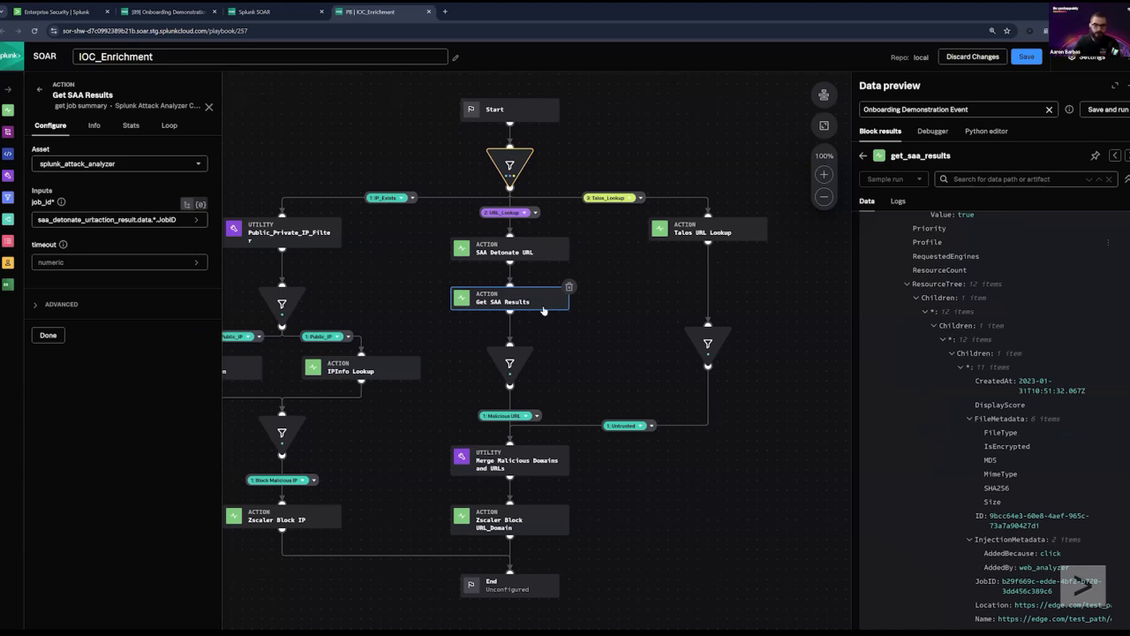
Step: Open the Malicious URL Filter and highlight the Score field in its condition's parameter
scroll(571, 339, down, 1)
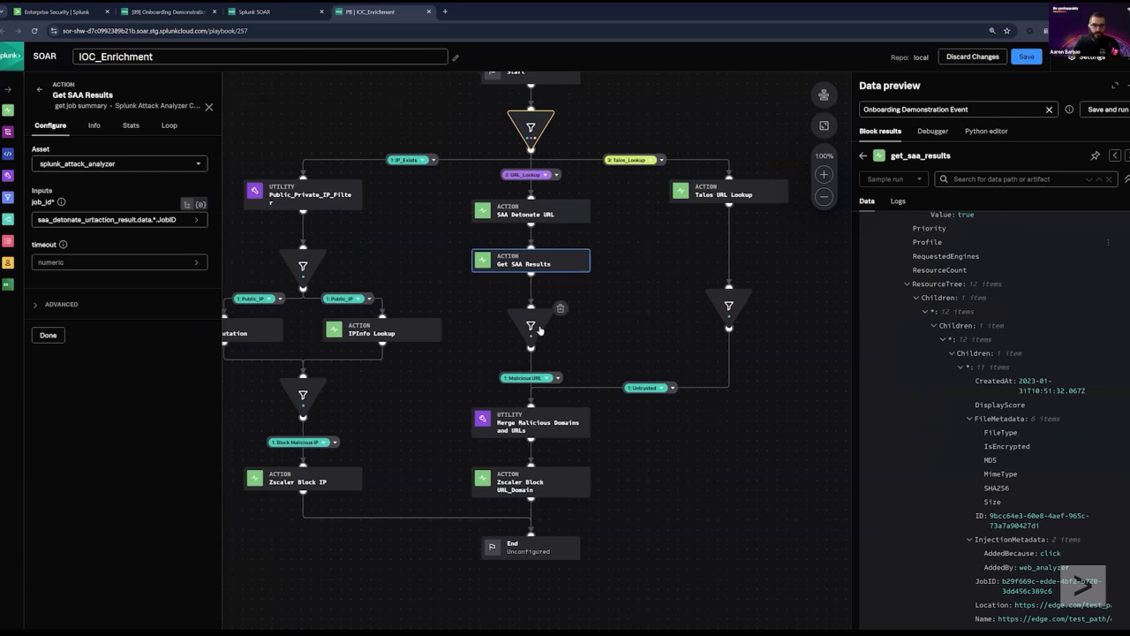
click(531, 326)
double_click(165, 170)
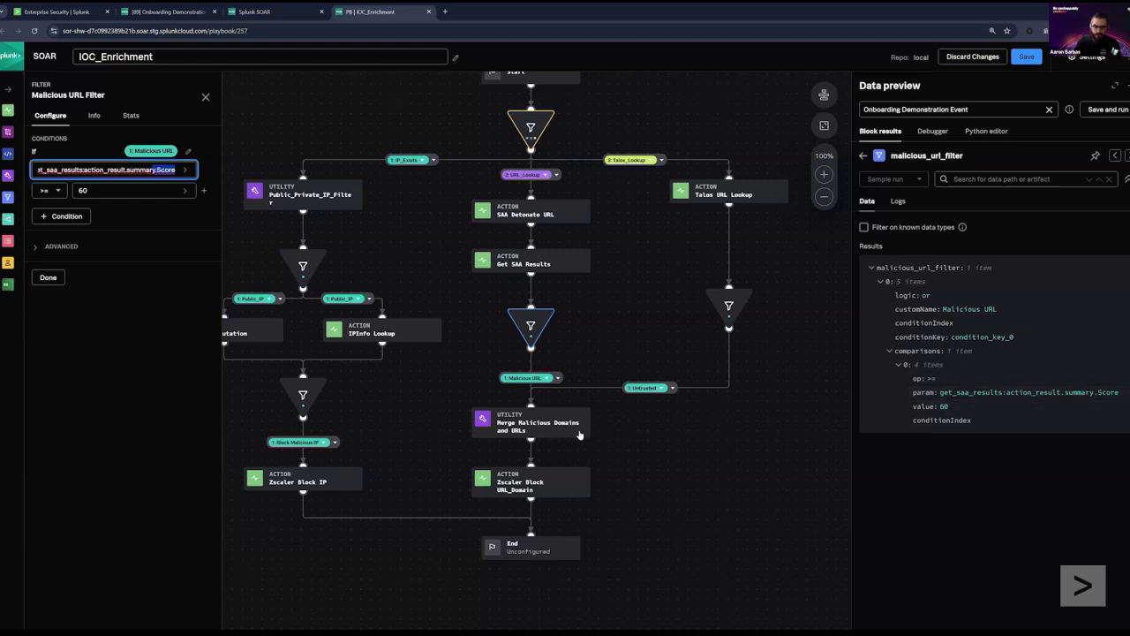
Step: Review the Merge Malicious Domains and URLs utility's inputs and open the Zscaler Block URL_Domain action
click(551, 427)
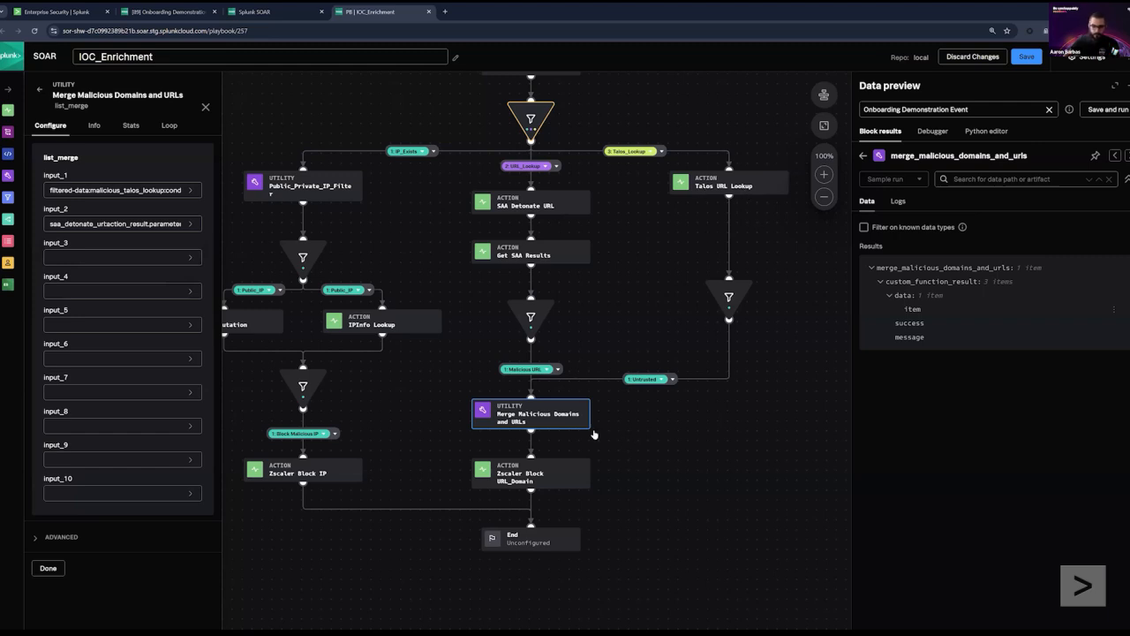
click(561, 483)
Step: Open the Talos URL Lookup action and look through its inputs and results data
scroll(608, 423, up, 3)
click(706, 258)
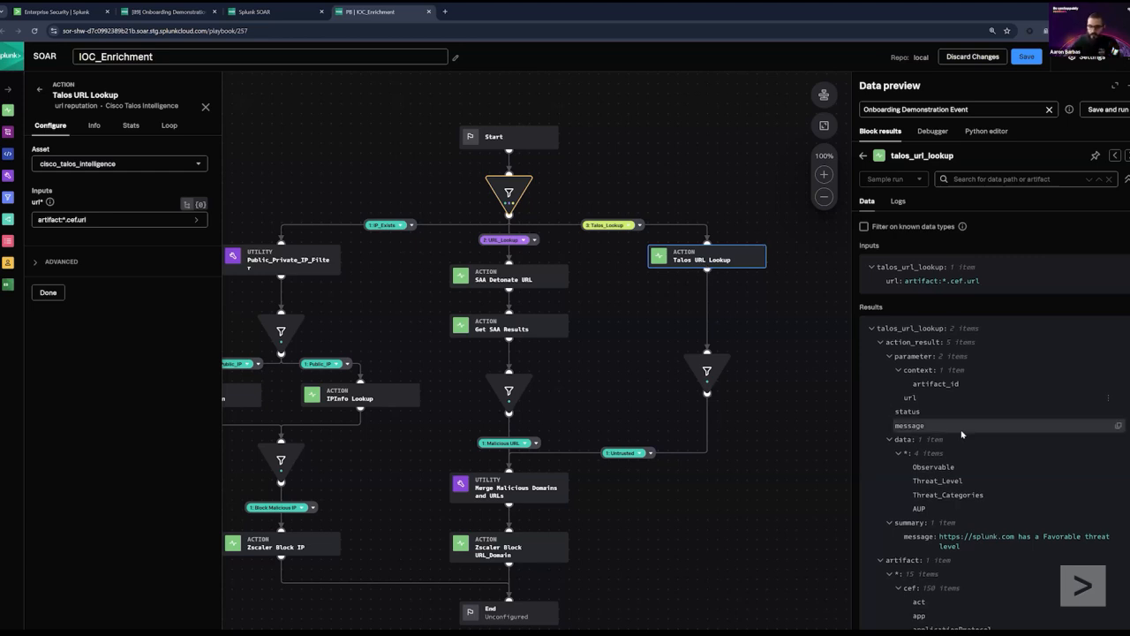
scroll(961, 431, down, 5)
scroll(962, 434, up, 10)
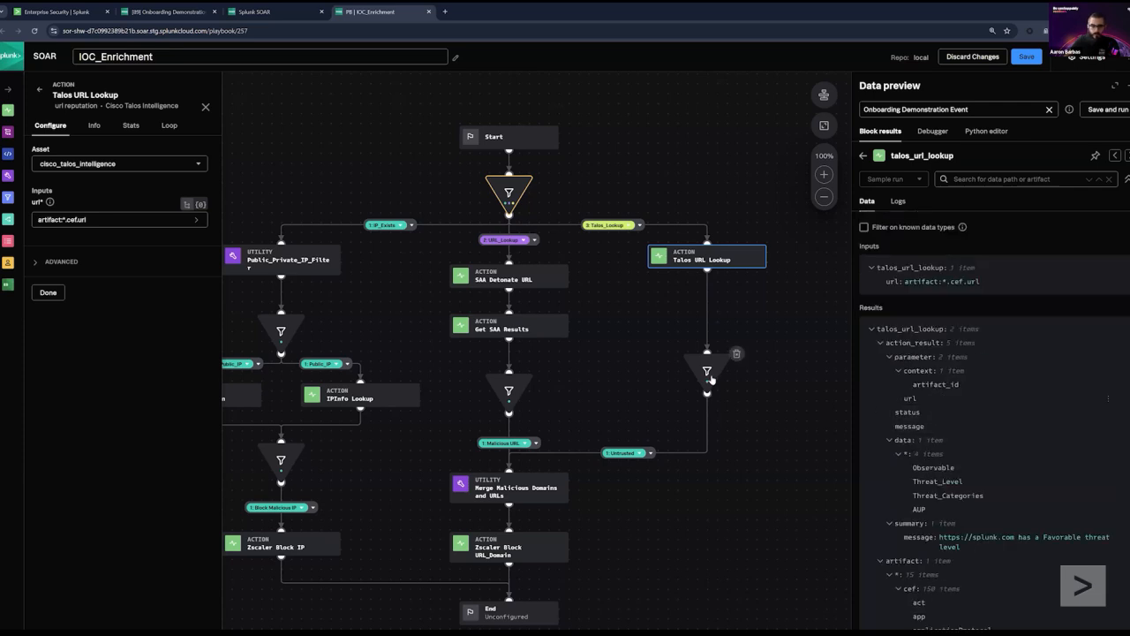
Step: Open the Malicious Talos Lookup filter and inspect its condition's comparison value and Threat_Level parameter
click(709, 375)
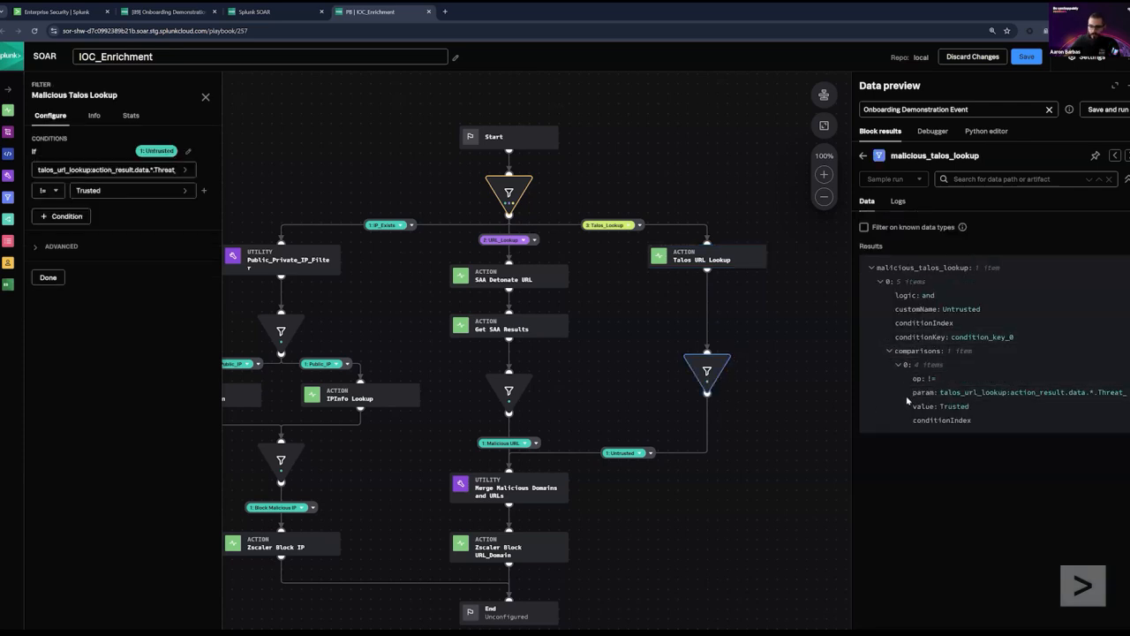
click(129, 189)
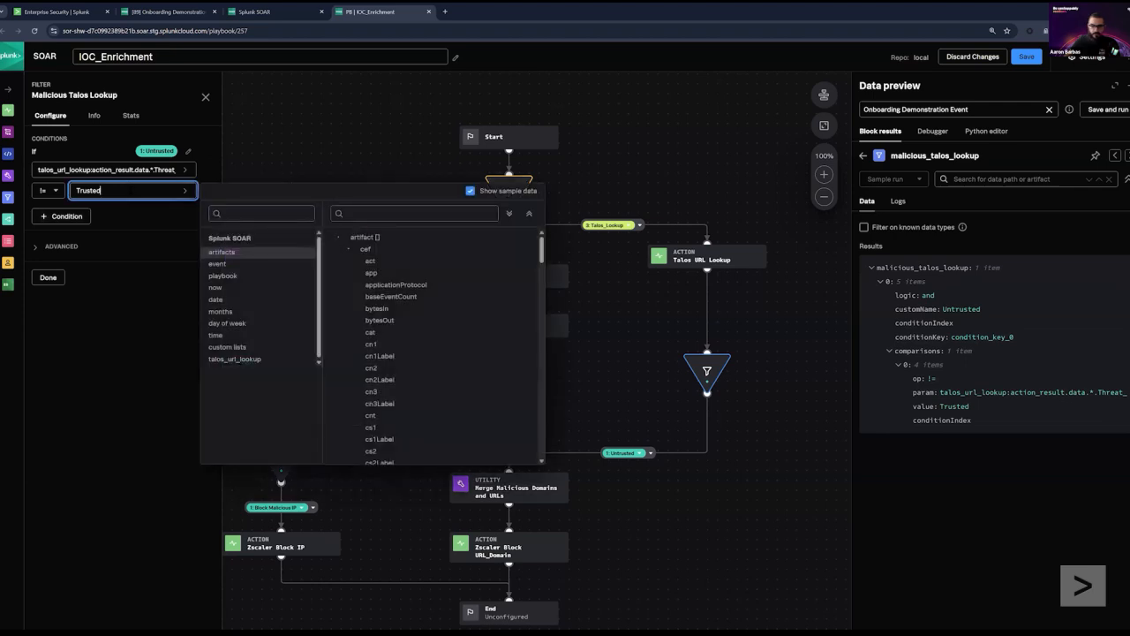
click(76, 170)
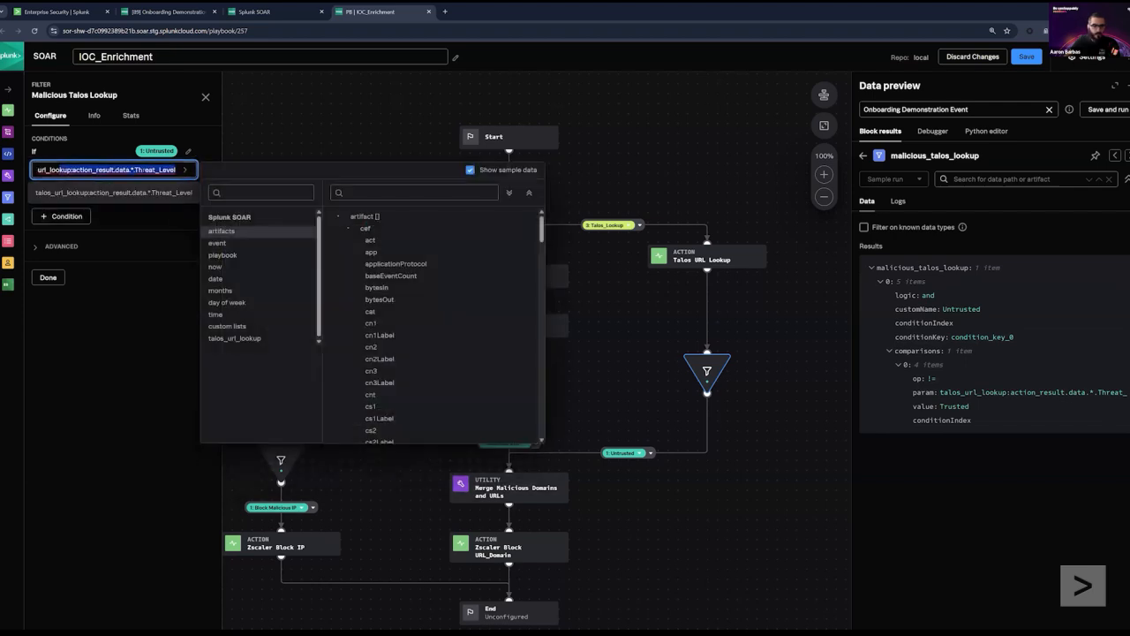
click(830, 216)
Step: Examine the talos_url_lookup block's result fields, and check them against the Malicious Talos Lookup filter's comparison value
click(864, 157)
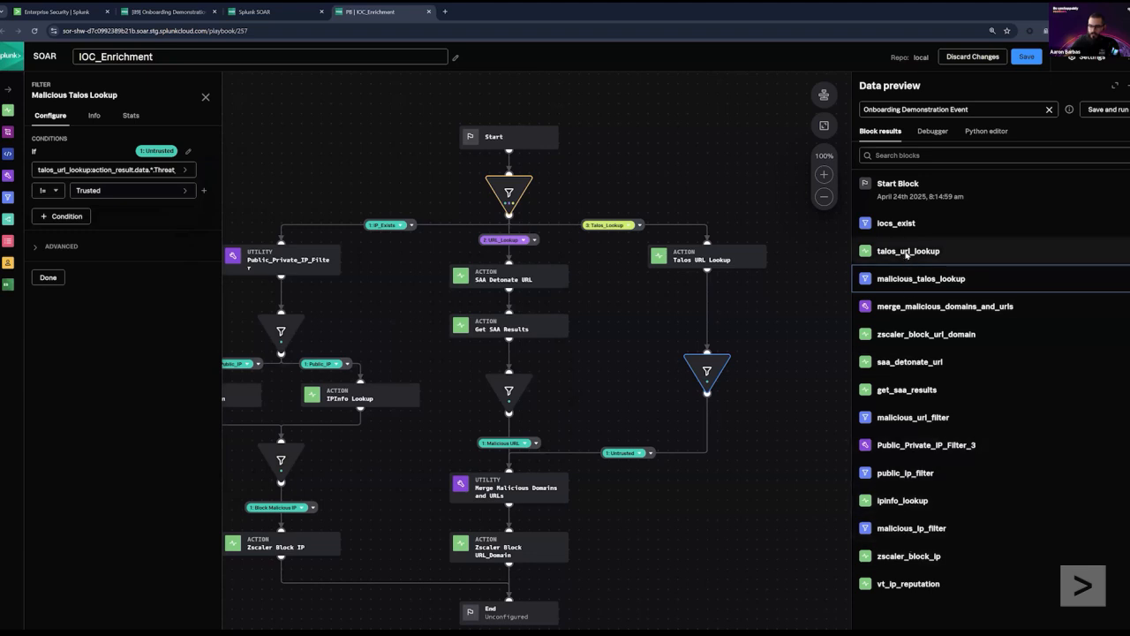
click(910, 251)
scroll(1015, 411, down, 3)
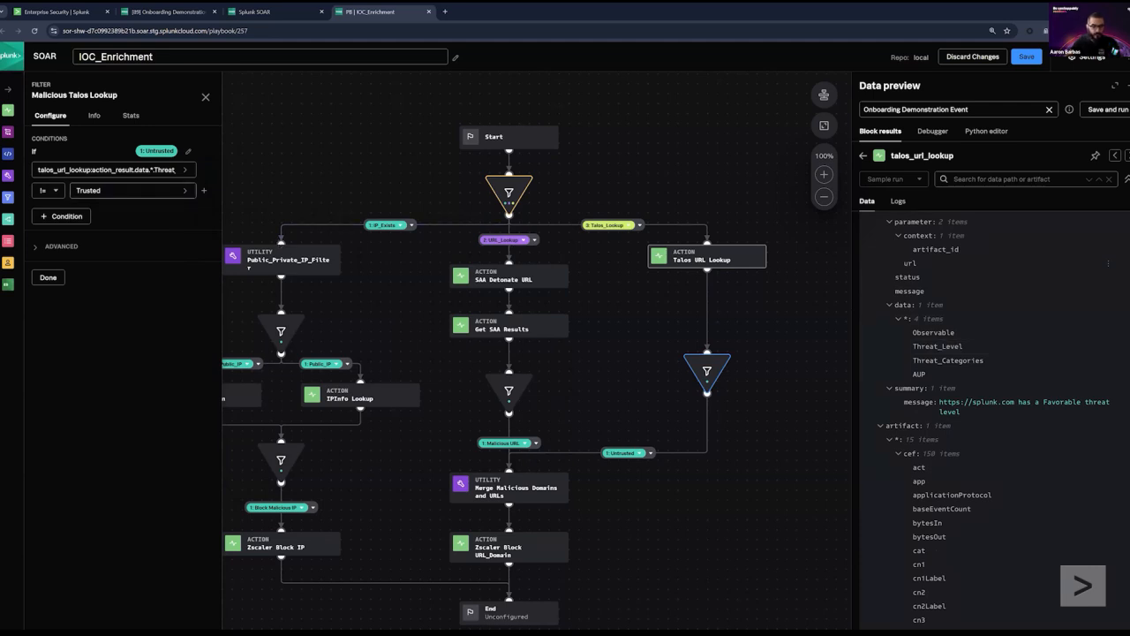
click(117, 190)
Step: Review the Zscaler Block URL_Domain action's settings and results, and close its configuration
drag(404, 492, 493, 428)
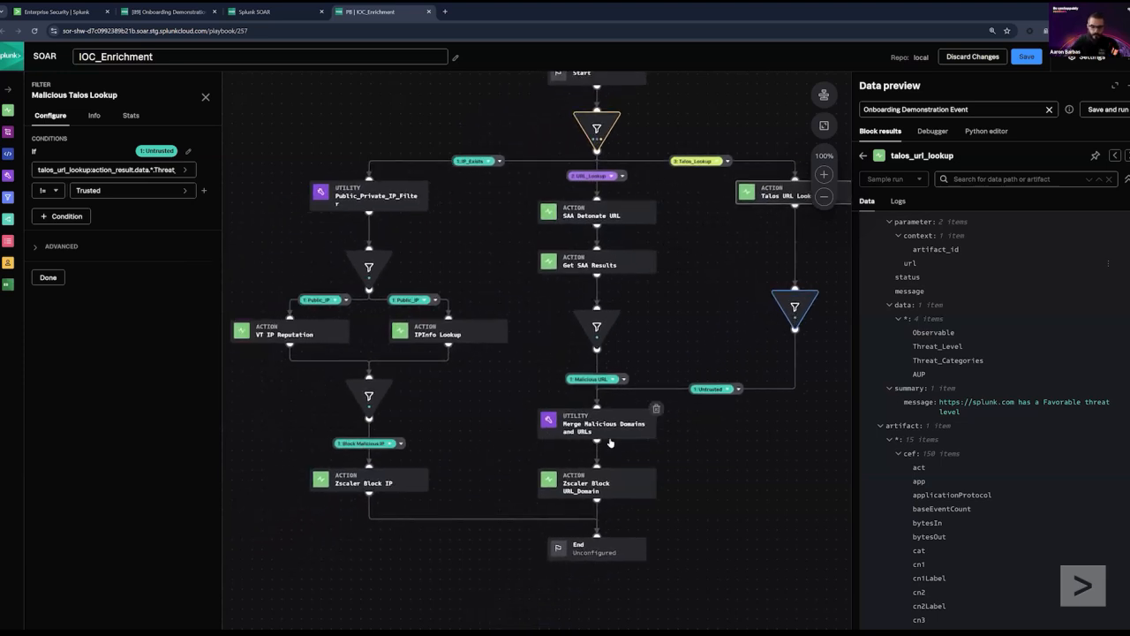
click(622, 492)
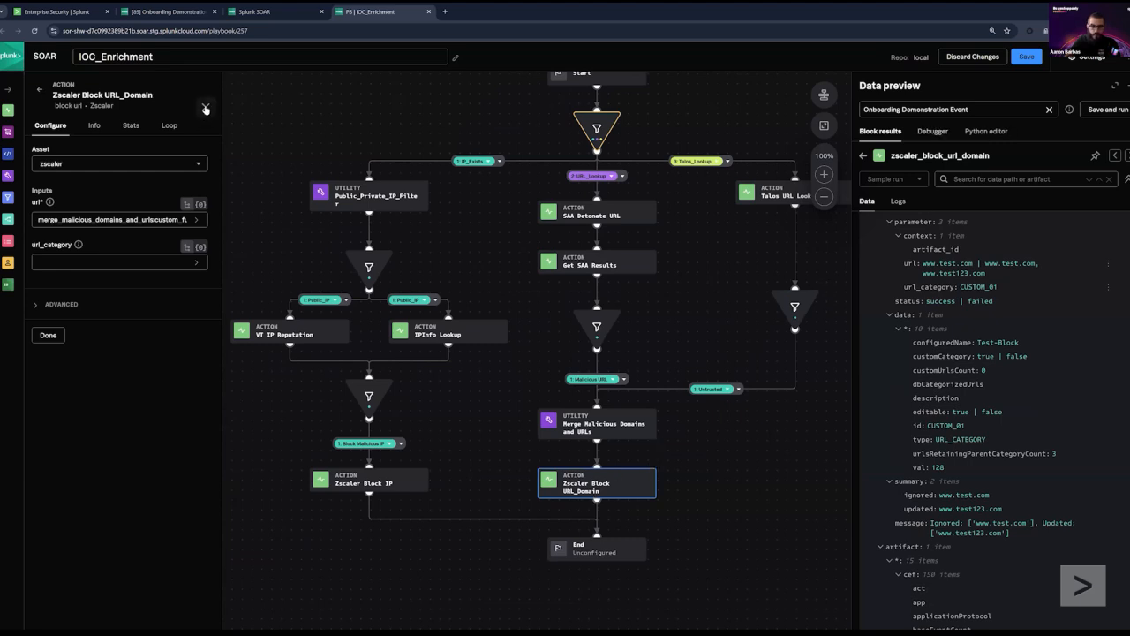
click(206, 107)
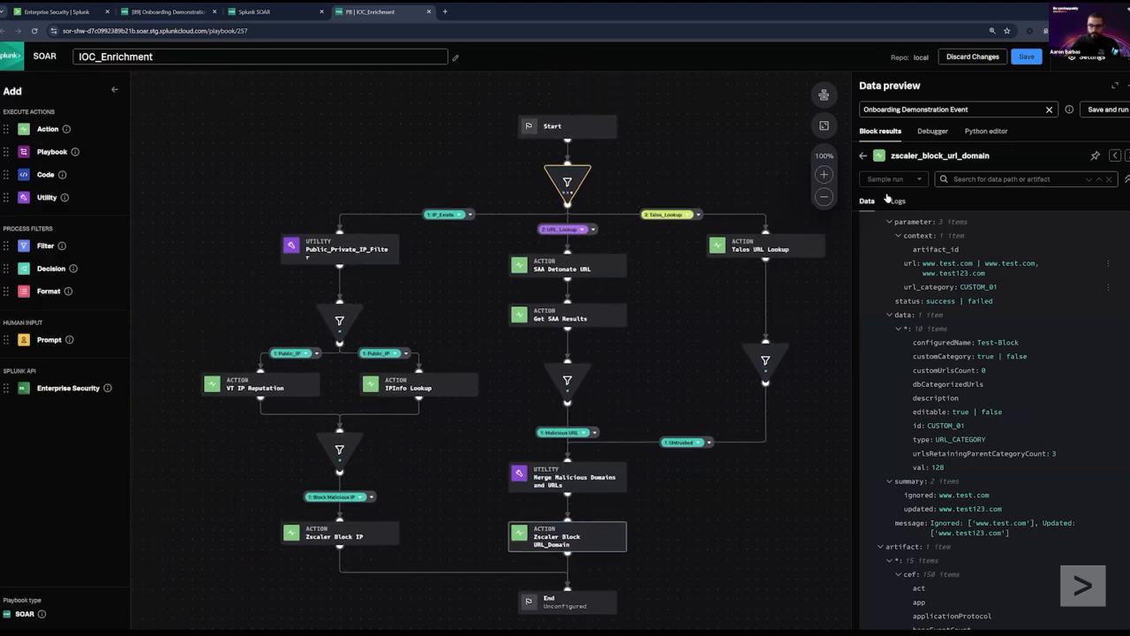
Step: Return to all block results, open the Start Block and pin its output in the data preview
click(863, 156)
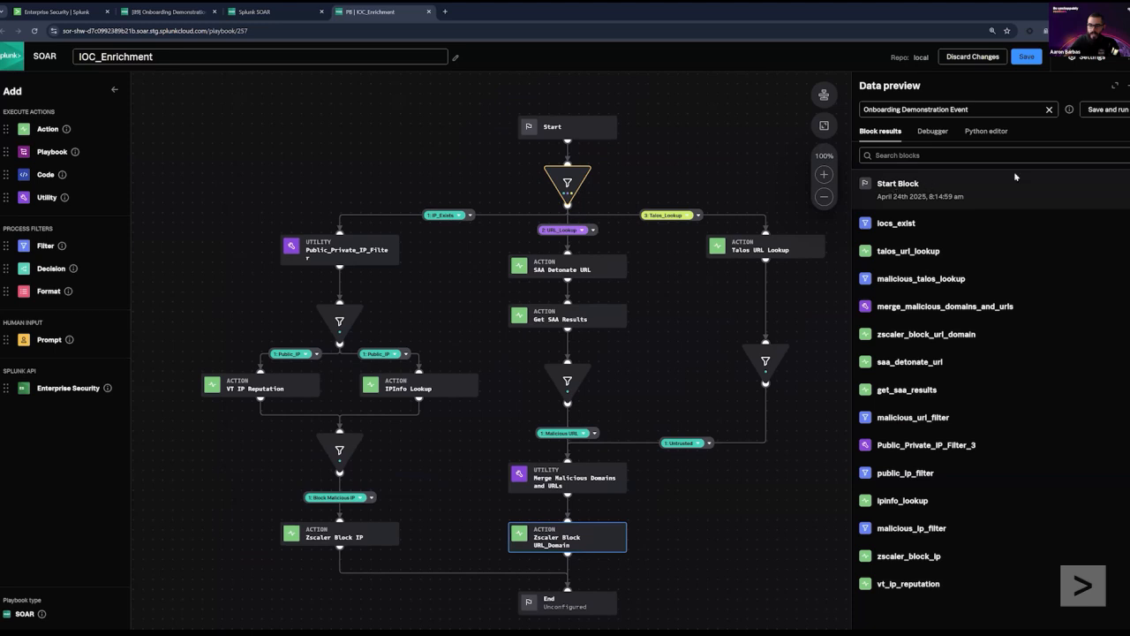
click(894, 185)
click(1095, 157)
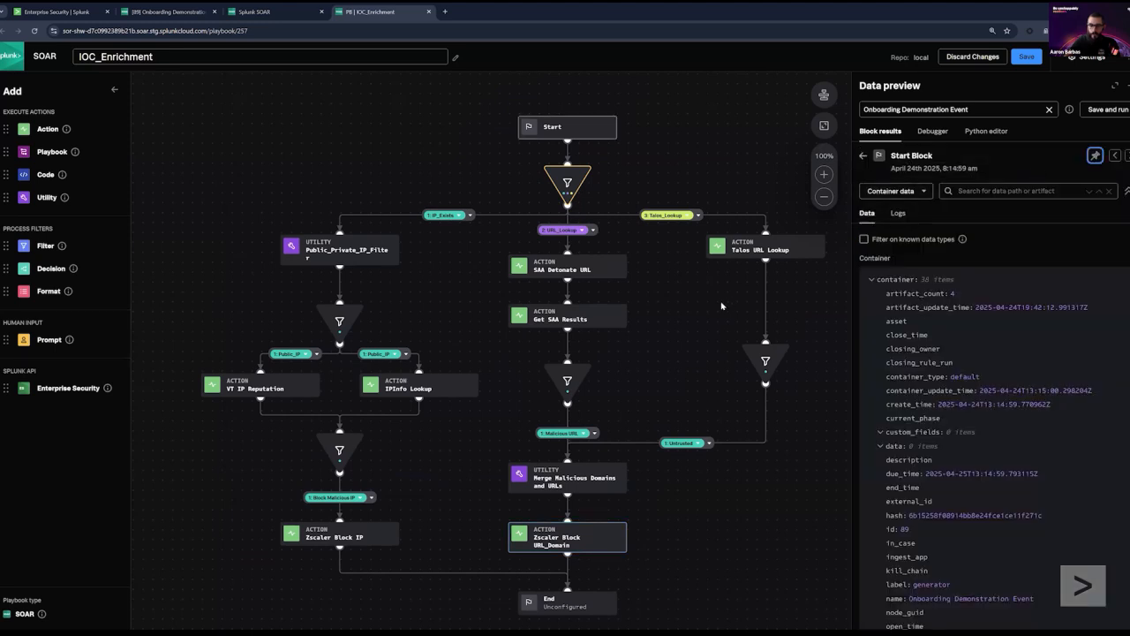
drag(684, 320, 667, 324)
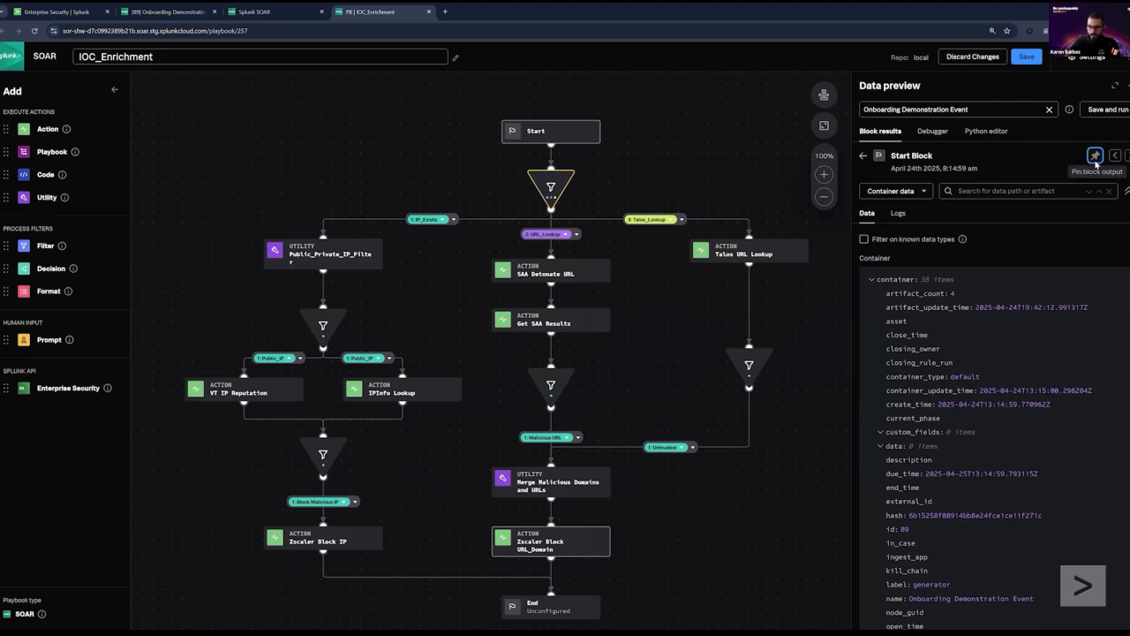
Step: Select the Talos URL Lookup, SAA Detonate URL and Get SAA Results blocks in turn to compare pinned and unpinned data preview behavior
click(746, 251)
click(547, 271)
click(548, 321)
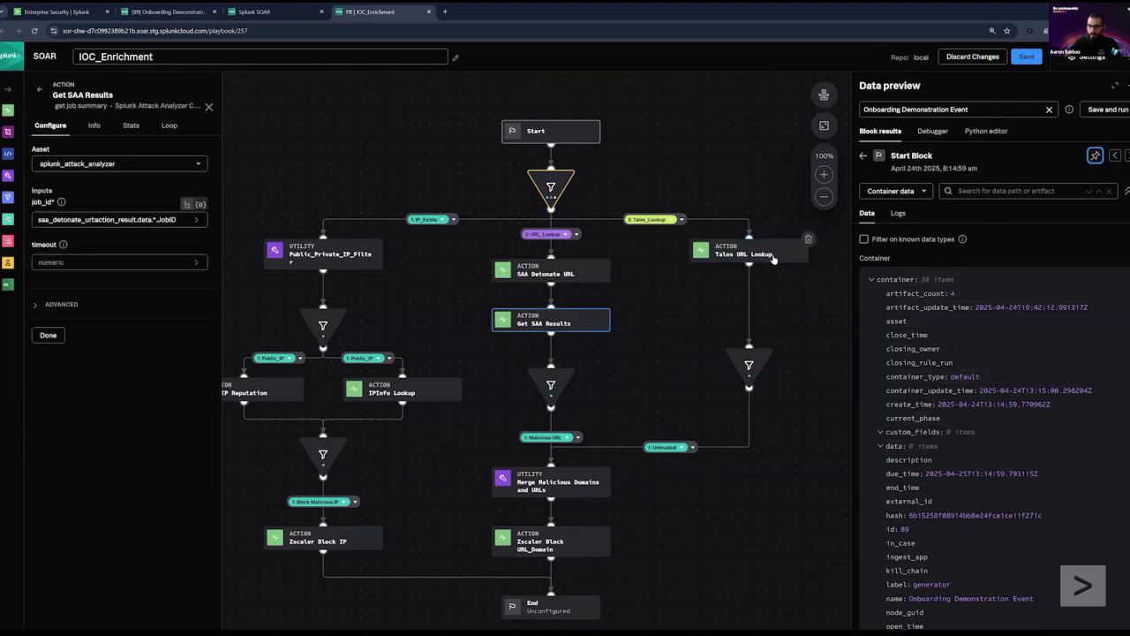
click(774, 259)
click(565, 275)
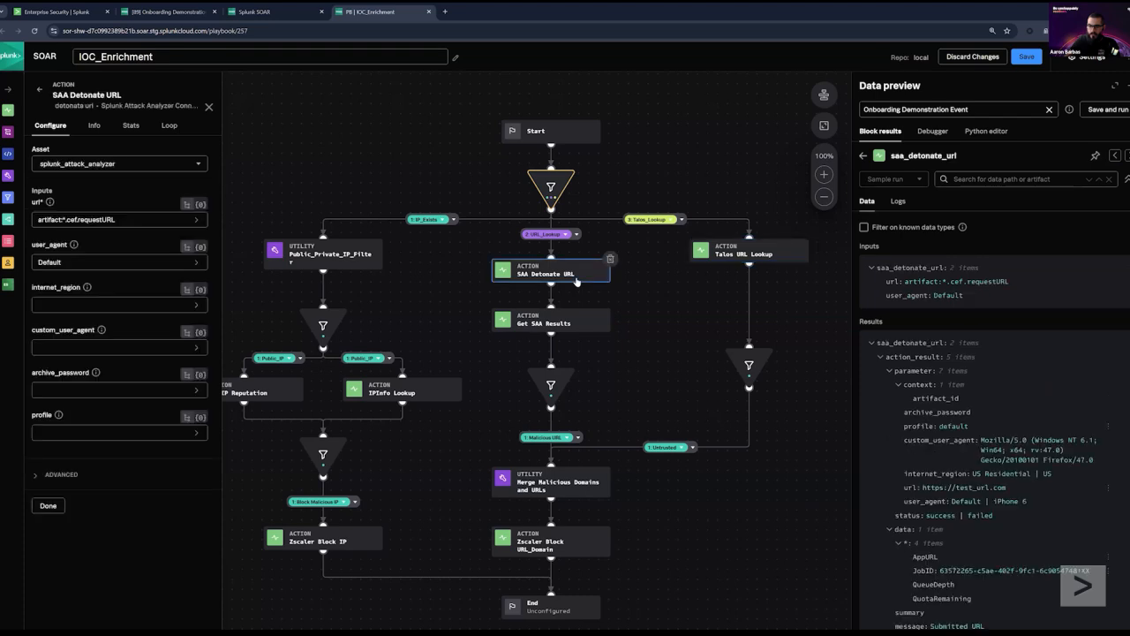
click(570, 323)
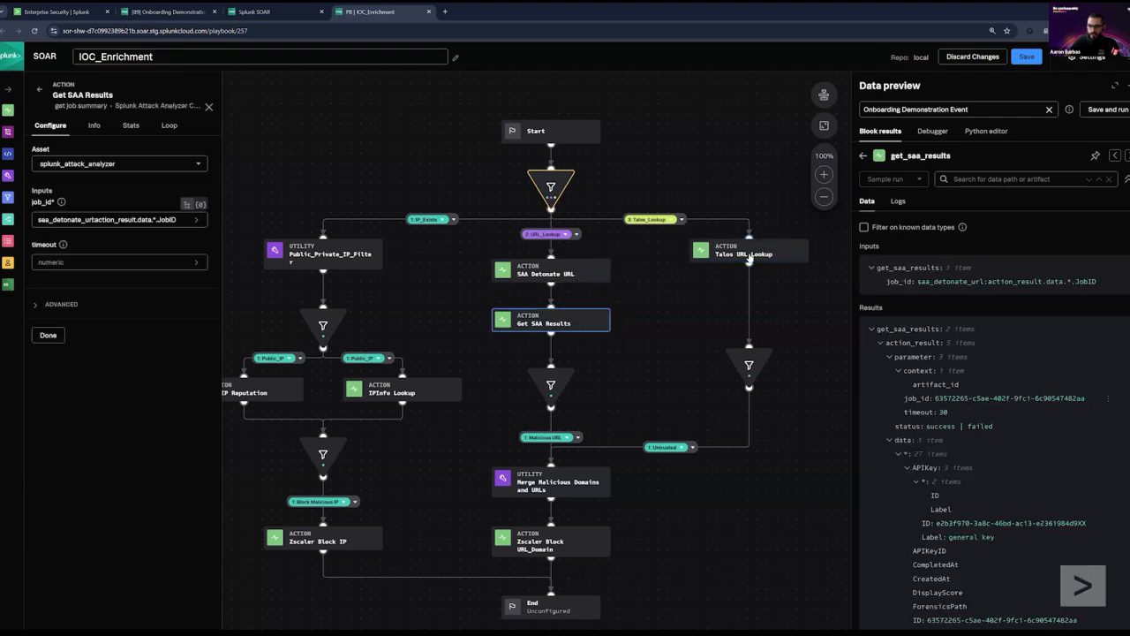
click(750, 259)
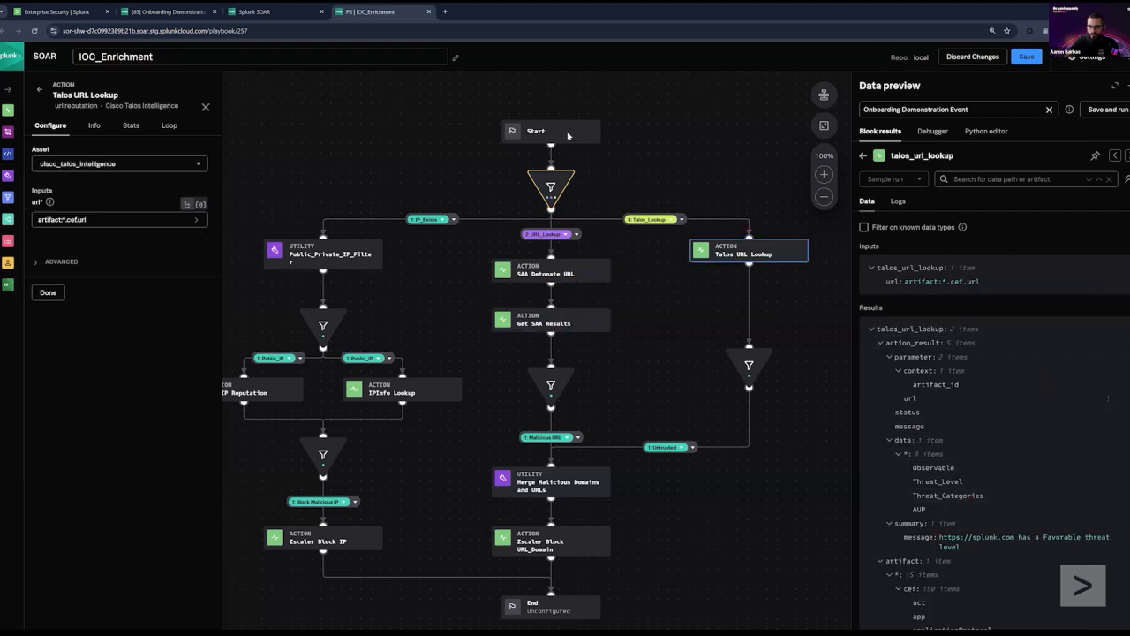
Step: Select the Start block and pin its container data in the data preview again
click(569, 135)
click(1094, 156)
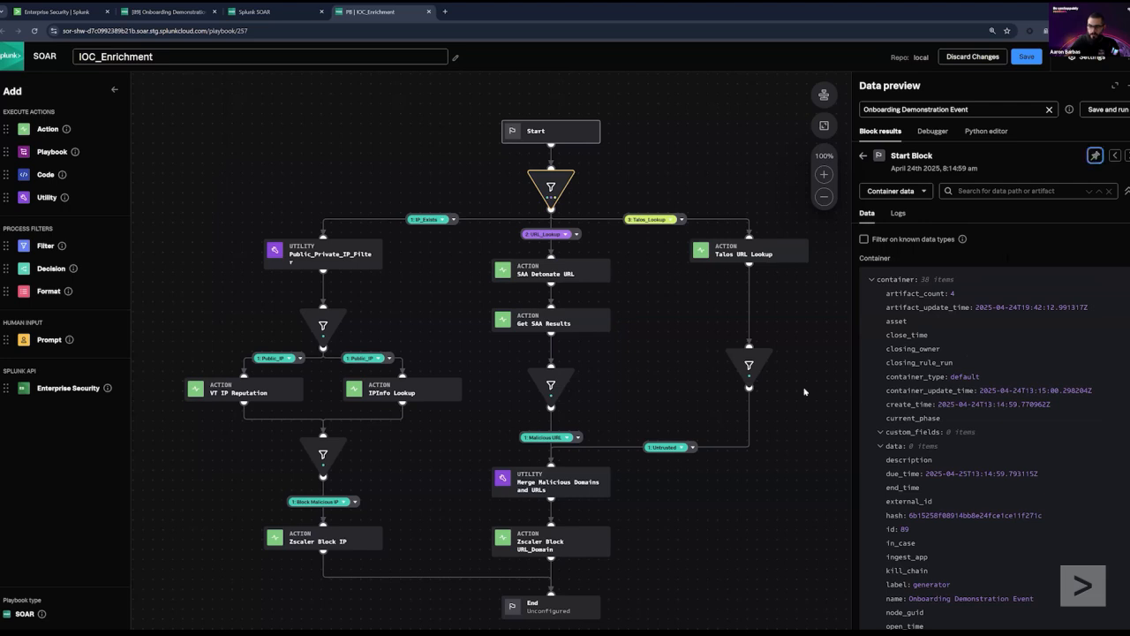
Step: Locate the hash field in the Start Block's container data and copy its datapath
drag(657, 376, 681, 393)
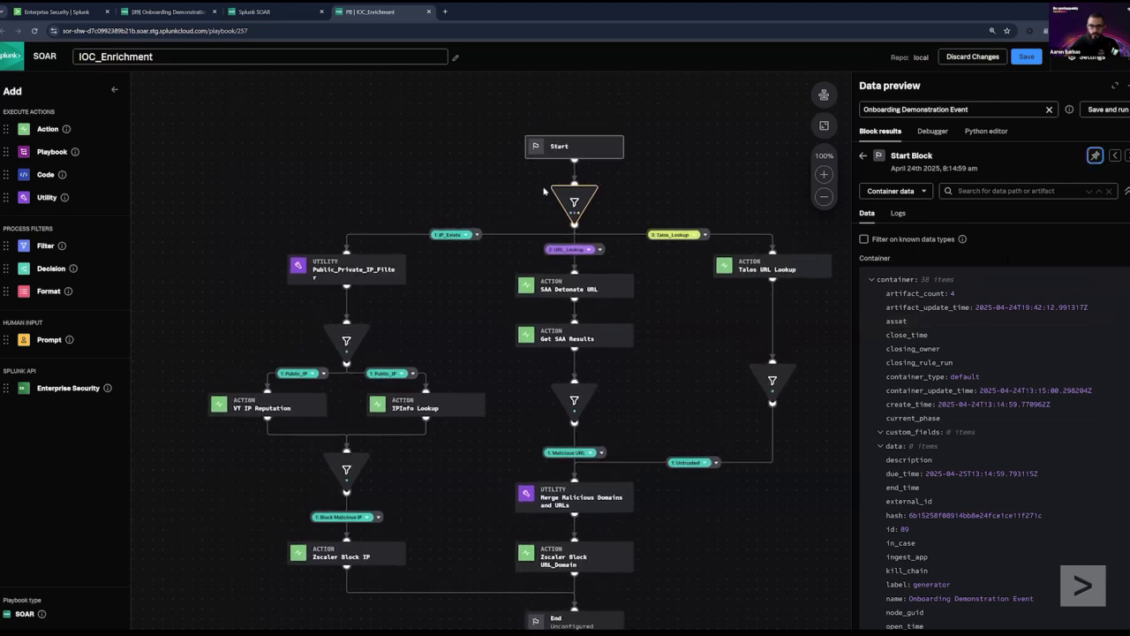
scroll(962, 376, down, 3)
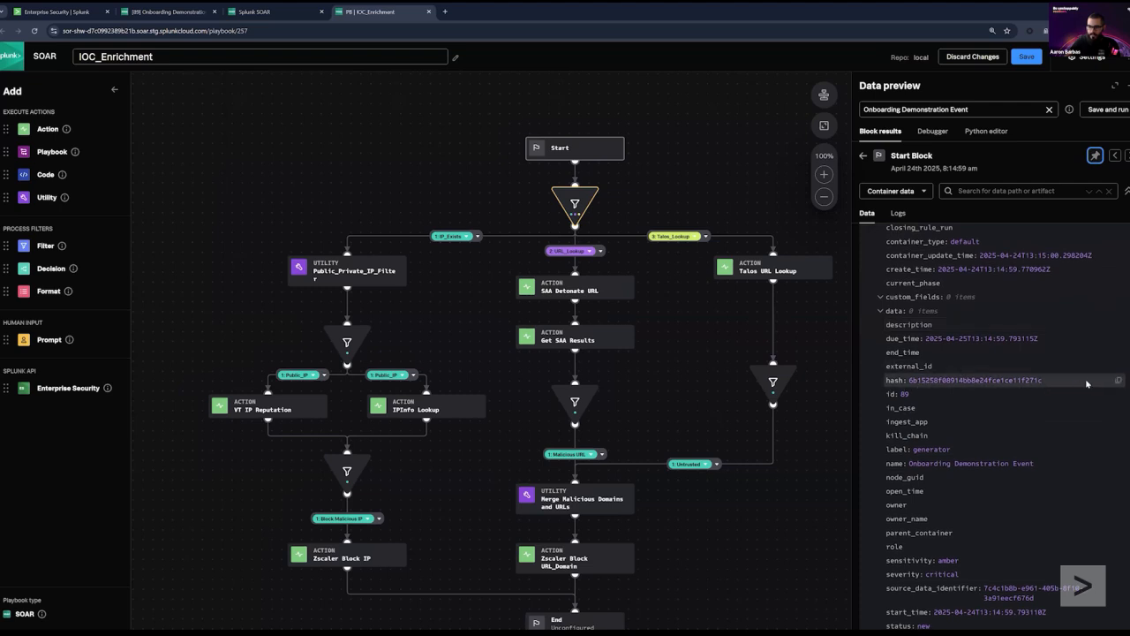
drag(910, 381, 1046, 385)
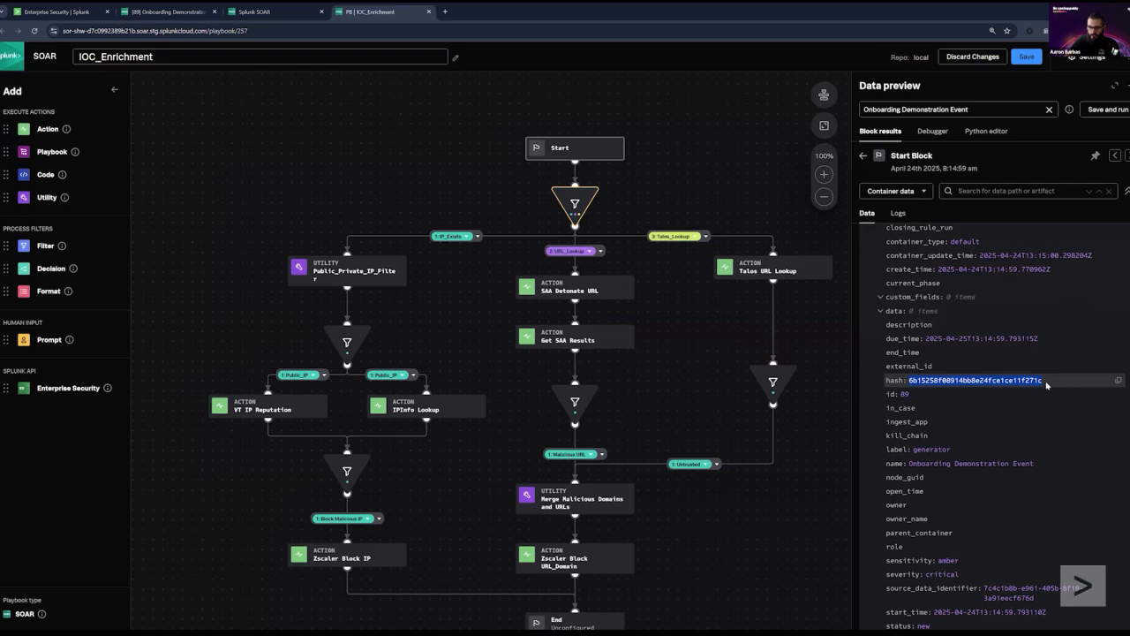
click(1118, 383)
click(1119, 382)
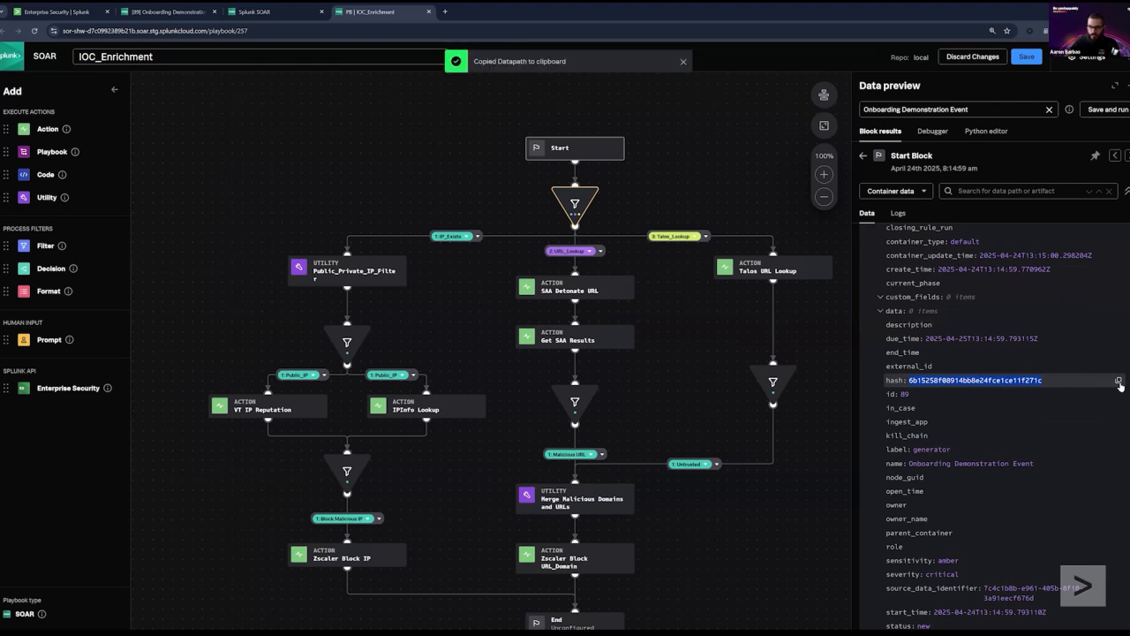
Step: Add a fourth condition to the IOCs Exist filter and label it File_Hash_Exists
drag(702, 320, 725, 378)
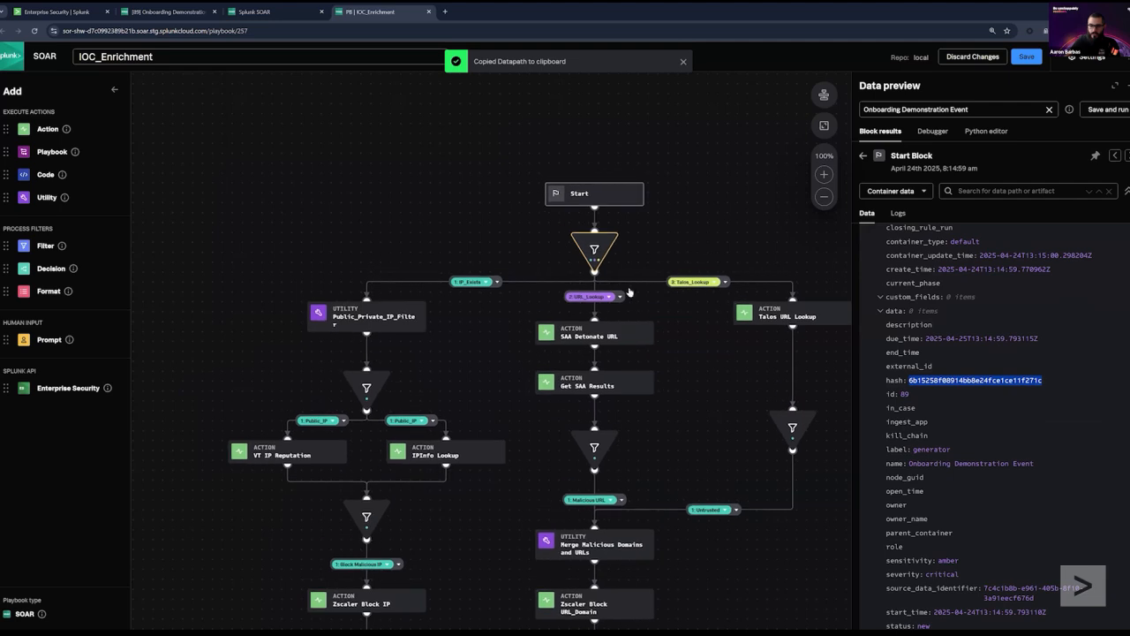
click(599, 253)
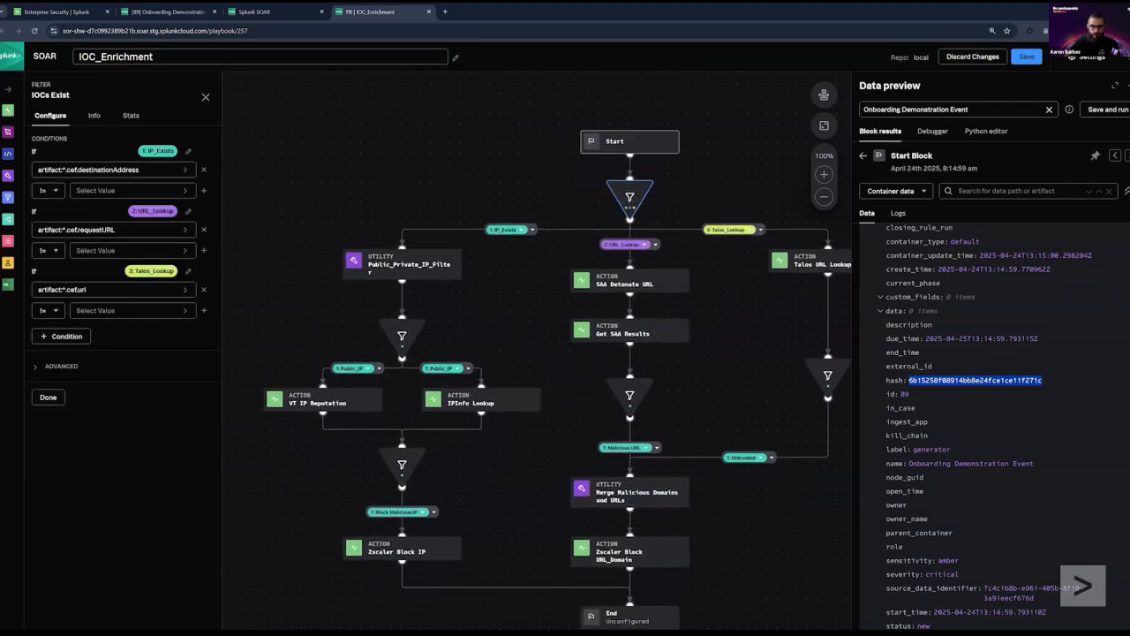
click(81, 340)
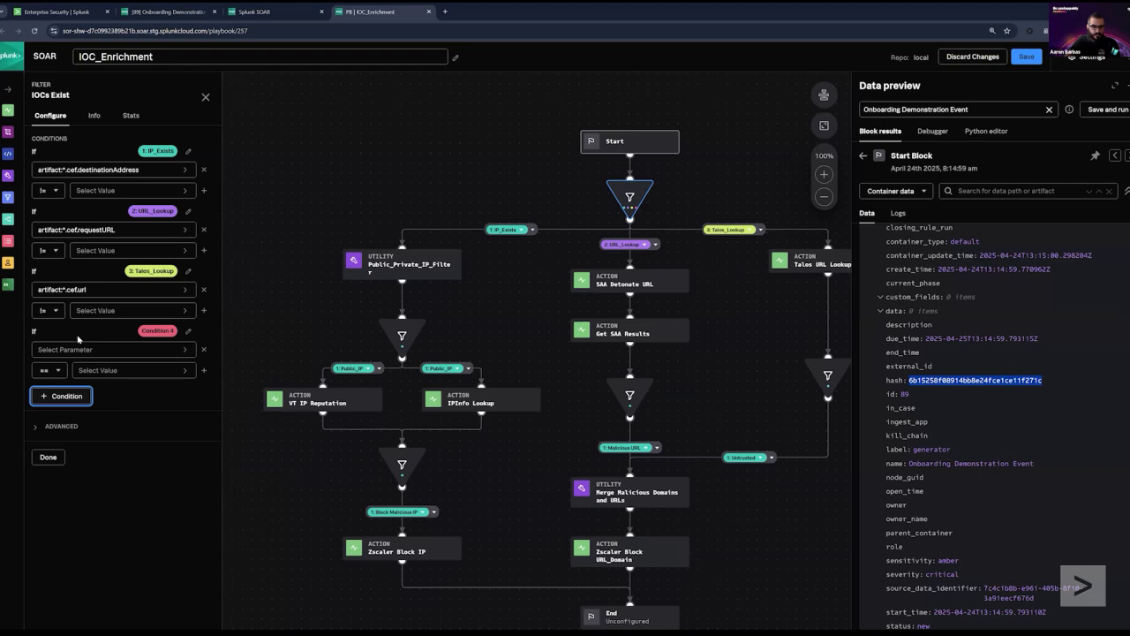
click(188, 330)
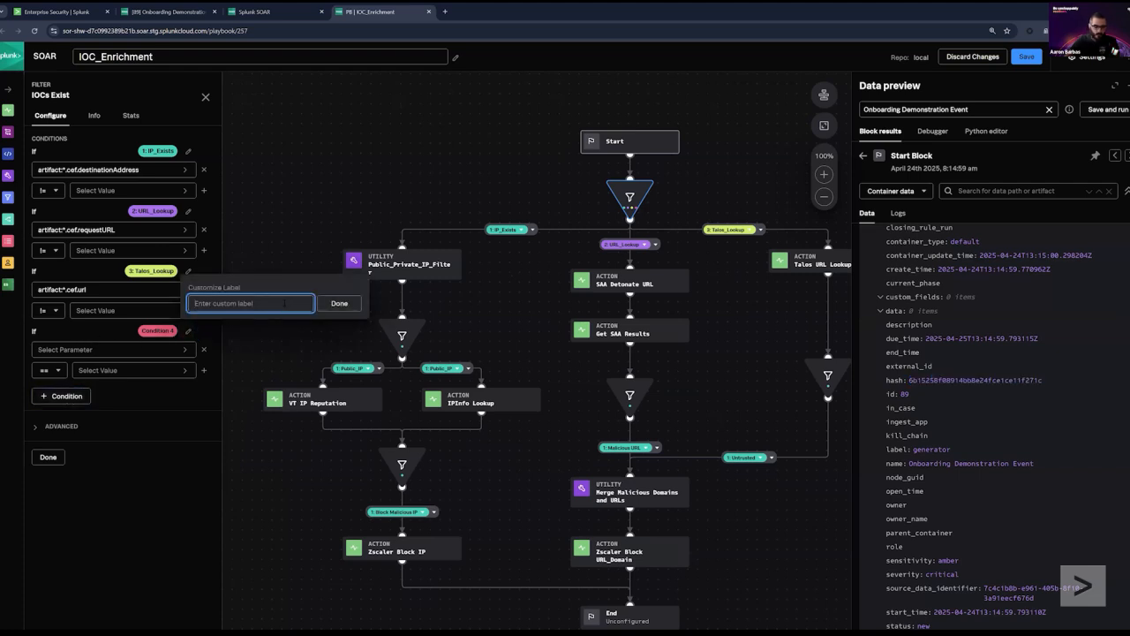
text(File_Hash)
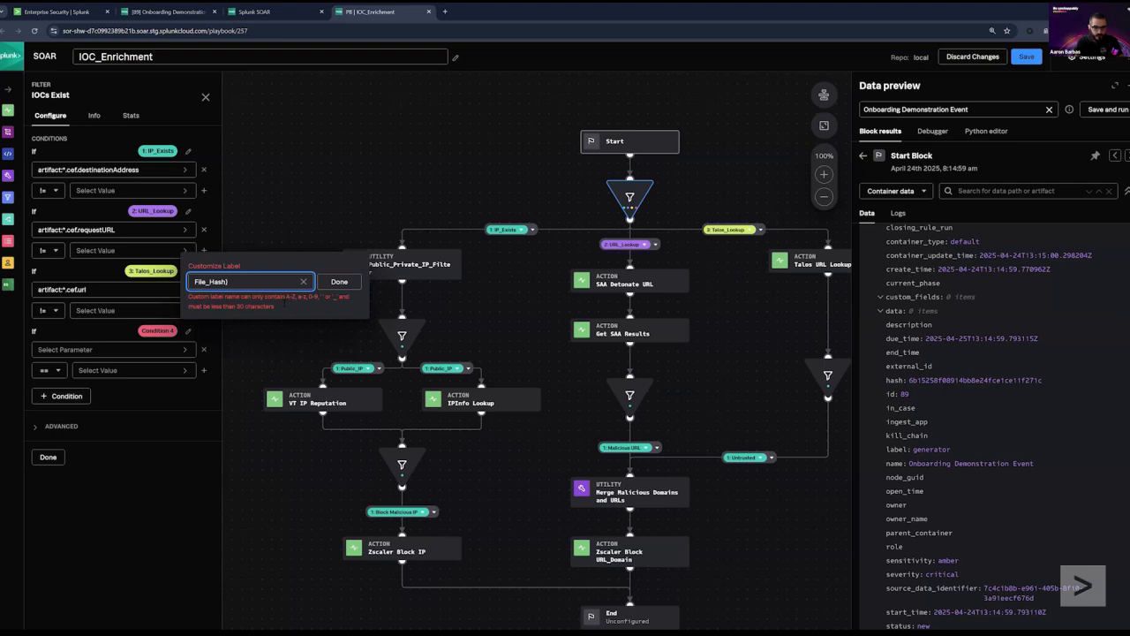
text(_Exists)
key(Return)
Step: Set the File_Hash_Exists condition to artifact:*.hash != an empty value, using the datapath copied from the artifact data
click(65, 352)
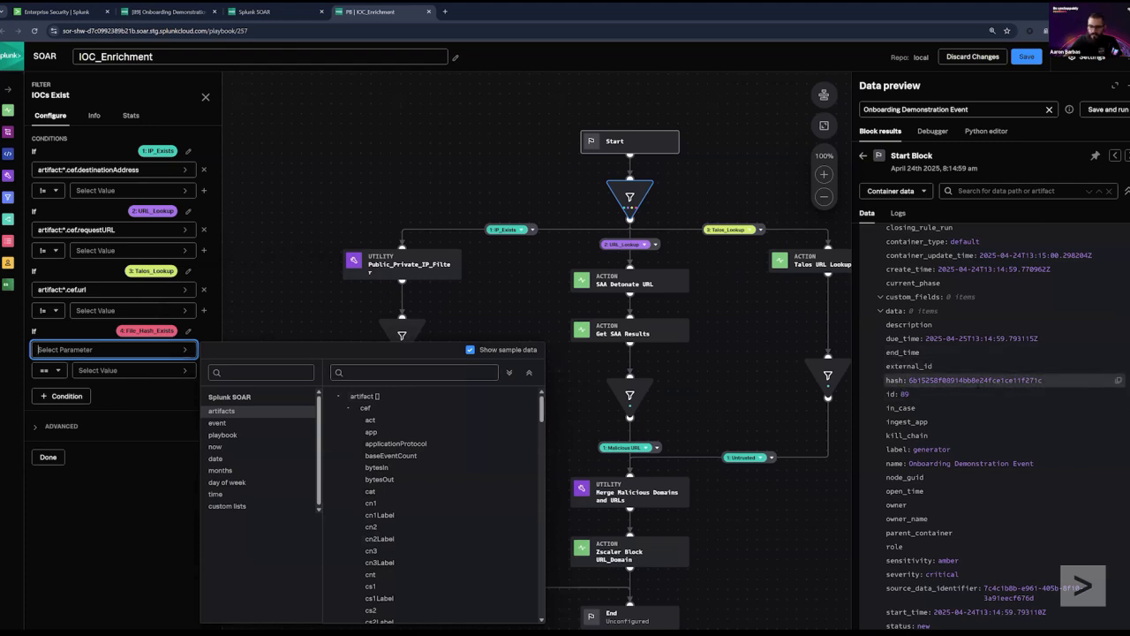
key(ctrl+v)
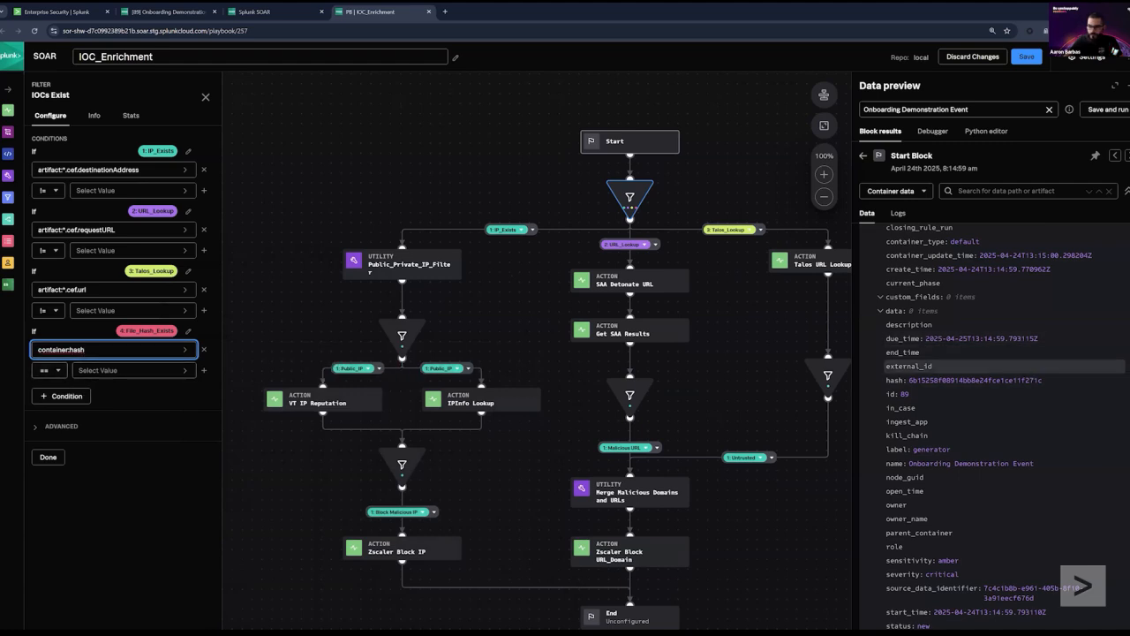
scroll(1011, 389, down, 5)
scroll(1009, 395, down, 2)
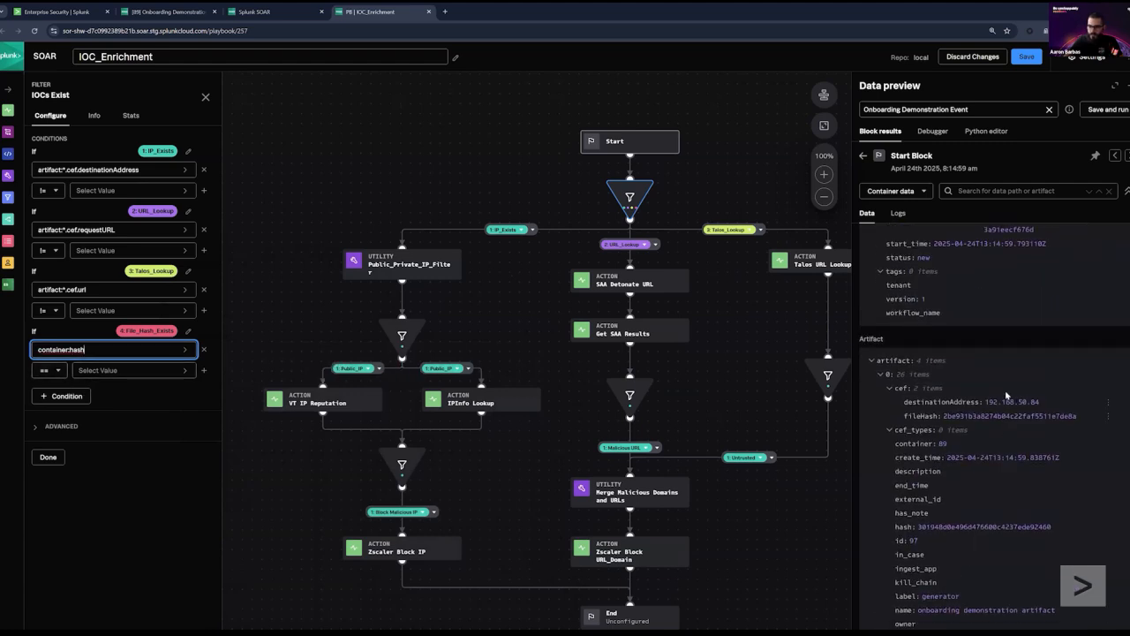
click(1120, 447)
click(105, 351)
key(ctrl+v)
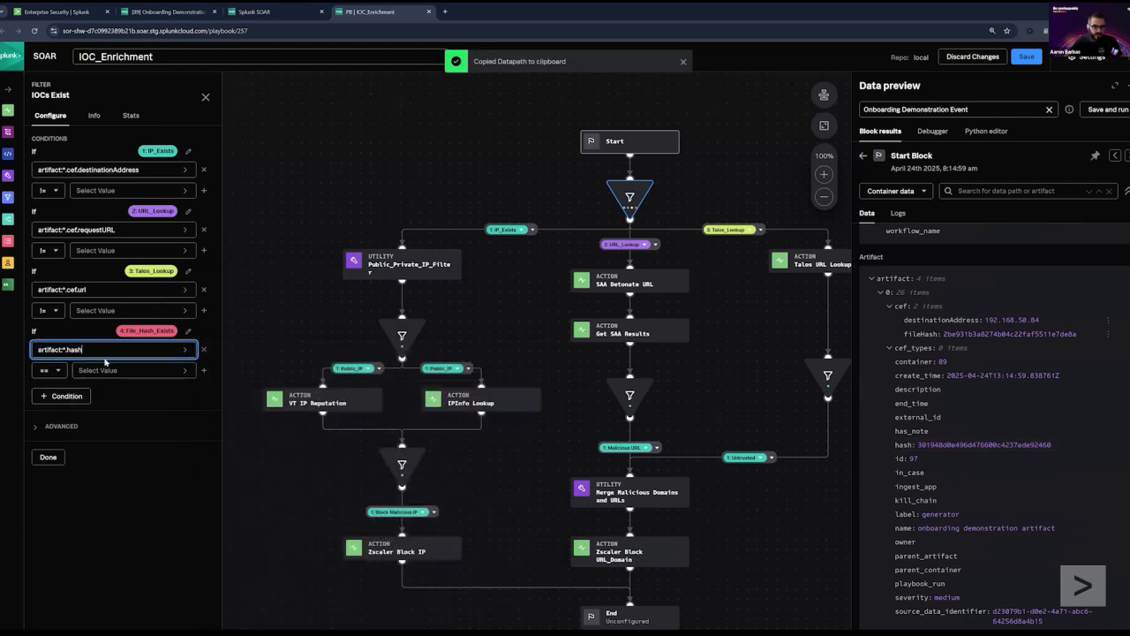
click(56, 371)
click(67, 423)
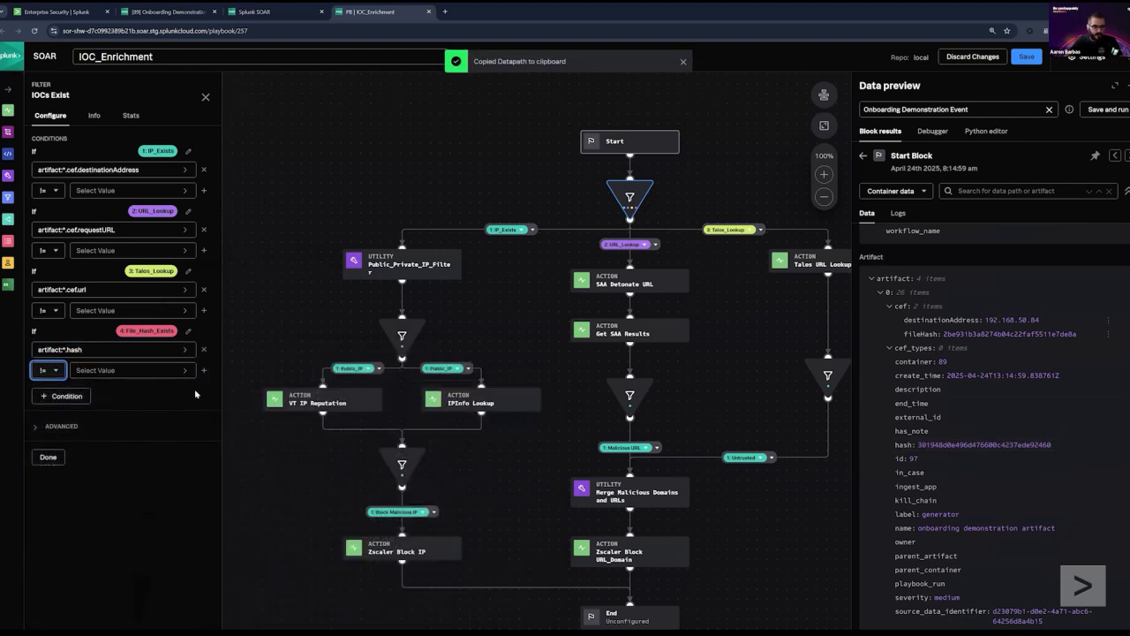
Step: Add a second comparison to the File_Hash_Exists condition and join it with the or operator
click(205, 372)
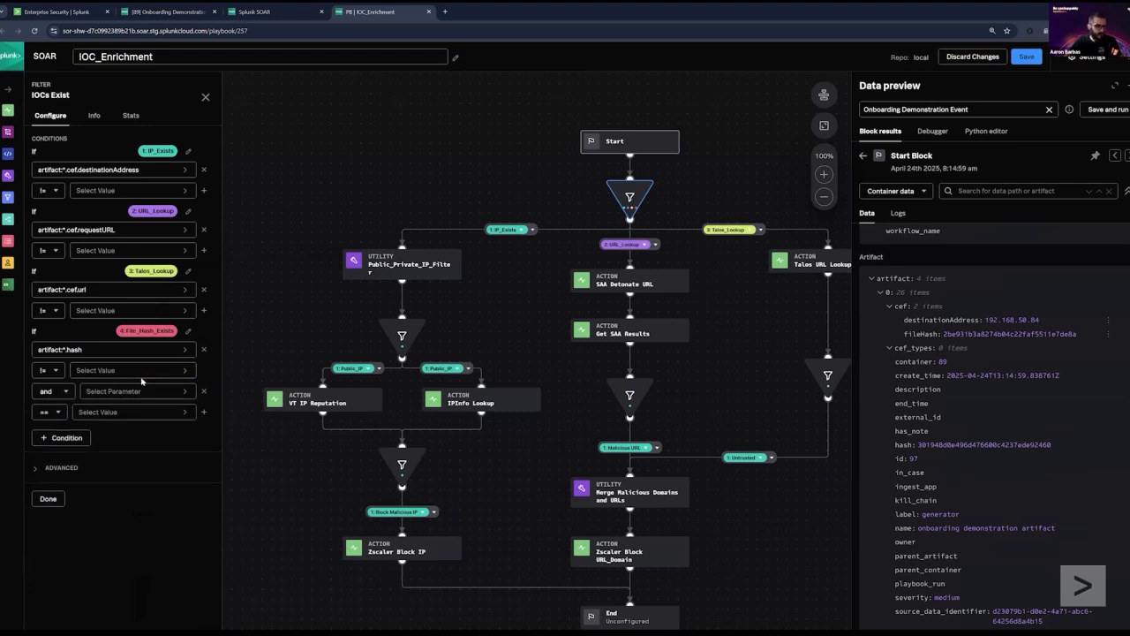
click(53, 392)
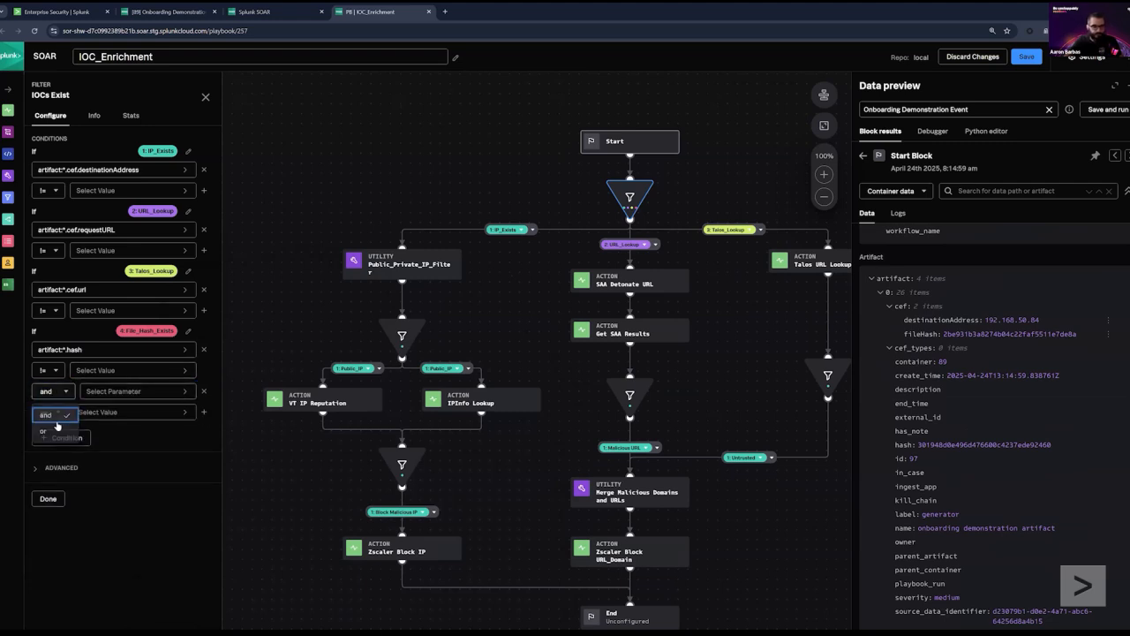
click(54, 431)
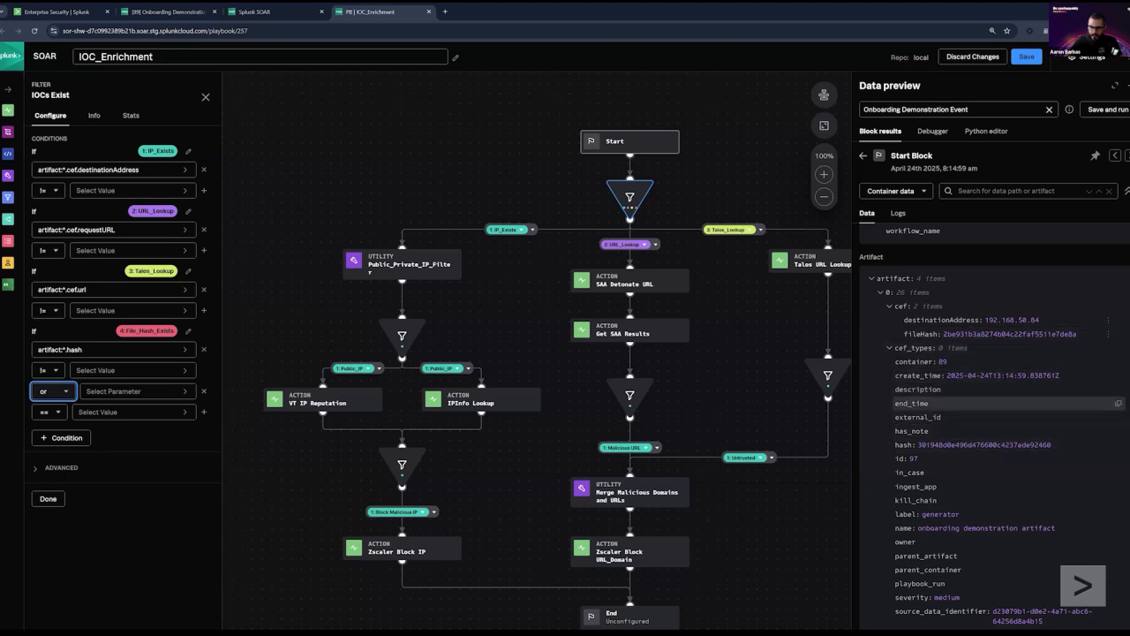
Step: Set the second comparison to artifact:*.cef.fileHash != an empty value, using the datapath copied from the artifact's fileHash field
double_click(919, 334)
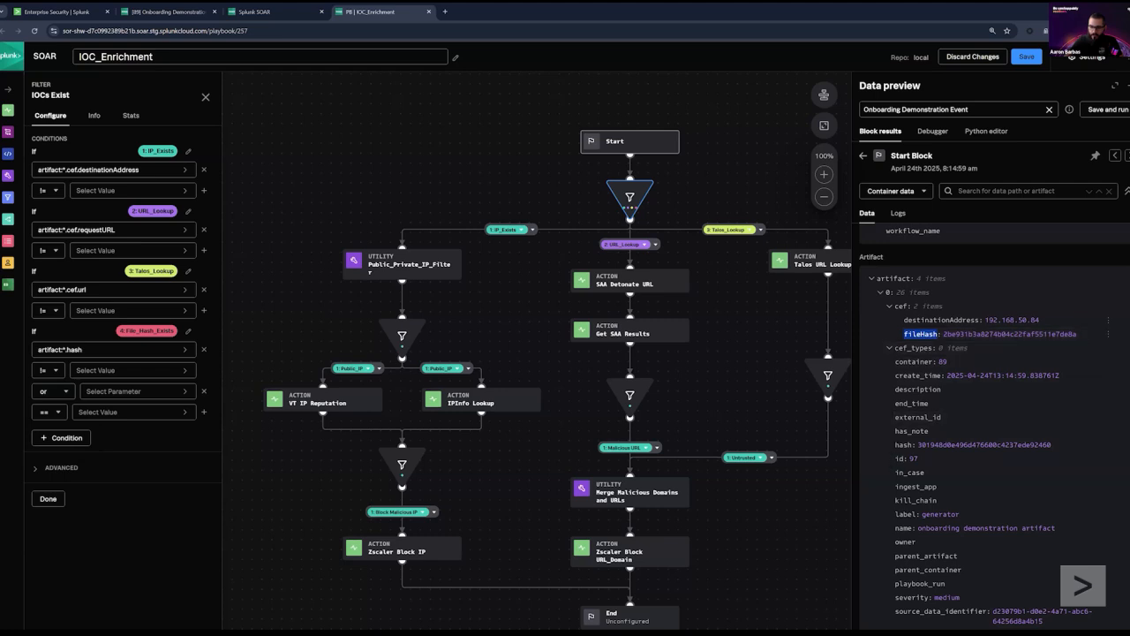
double_click(903, 444)
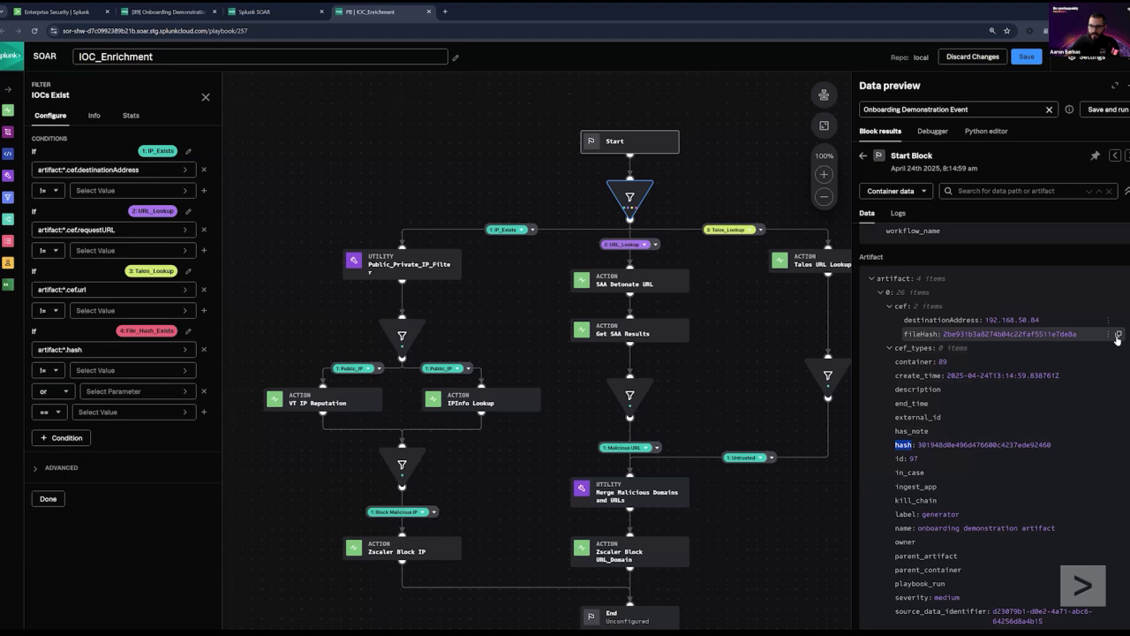
click(1118, 337)
click(114, 391)
key(ctrl+v)
click(50, 412)
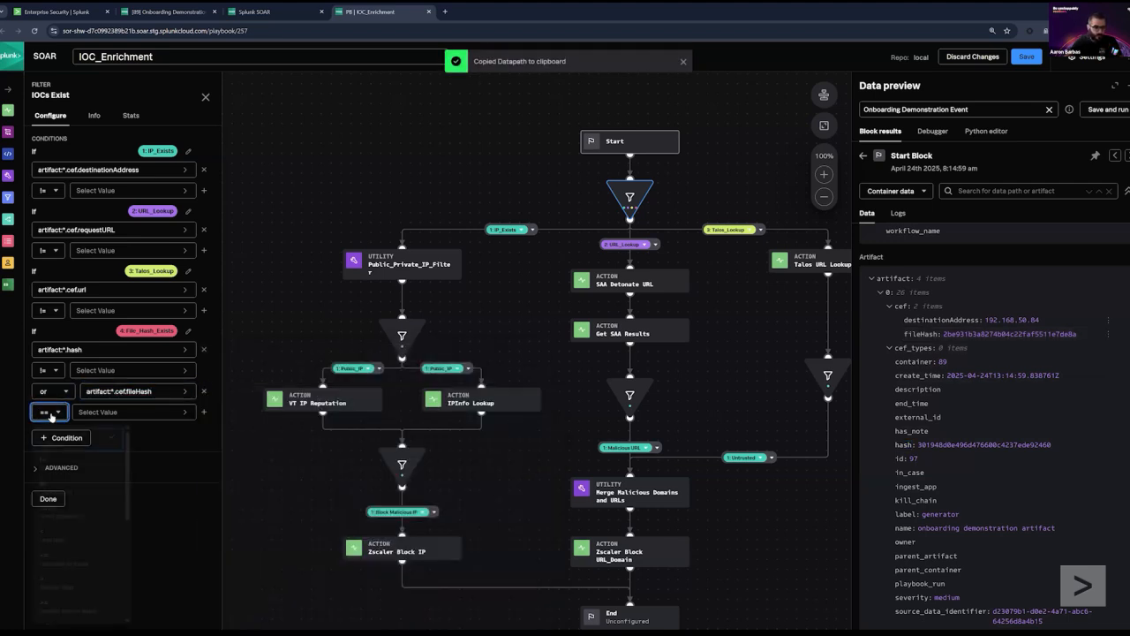
click(64, 463)
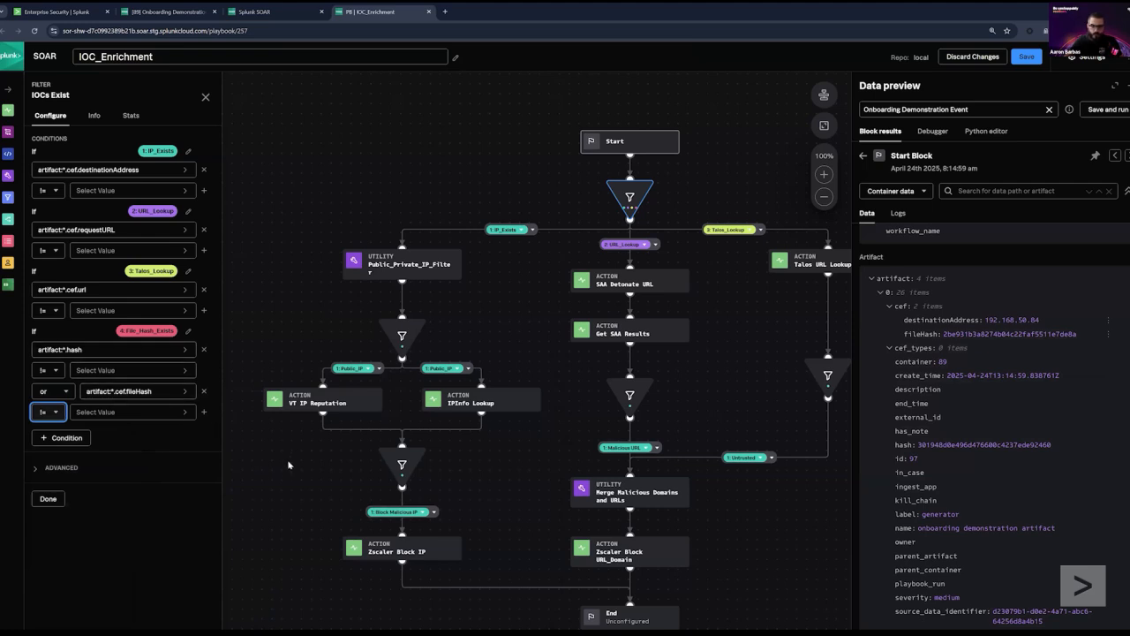
Step: Branch a new Utility block off the IOCs Exist filter, beyond the Talos URL Lookup branch
click(354, 451)
drag(548, 358, 472, 383)
drag(344, 237, 729, 255)
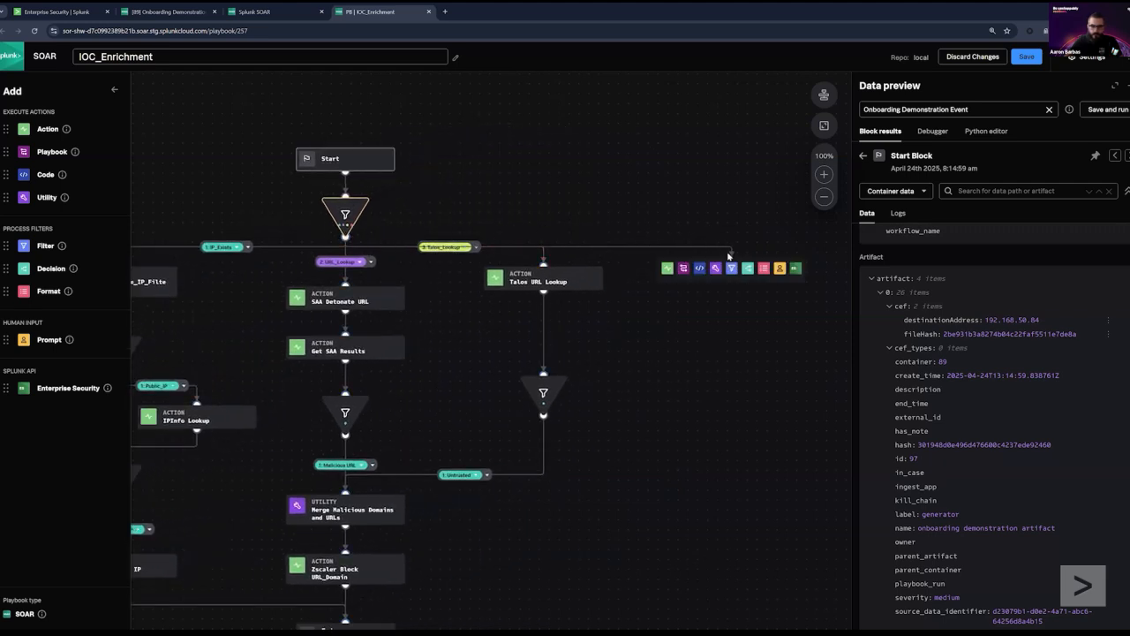
click(715, 268)
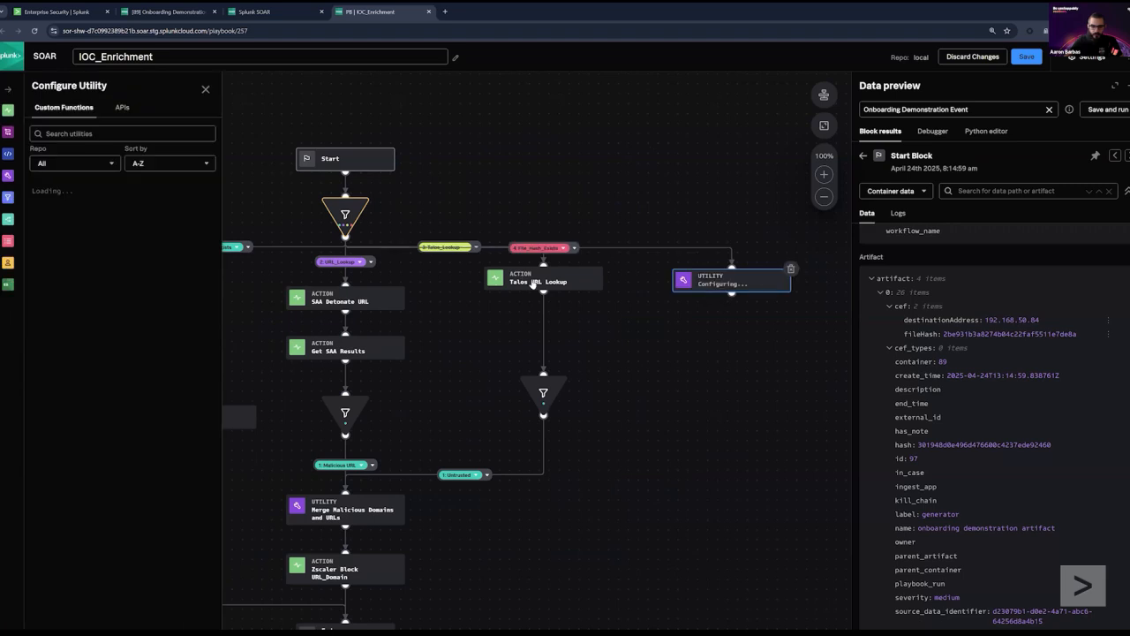
Step: Shift the SAA Detonate URL and Get SAA Results blocks closer to the IP branch to free up canvas space
drag(318, 298, 250, 298)
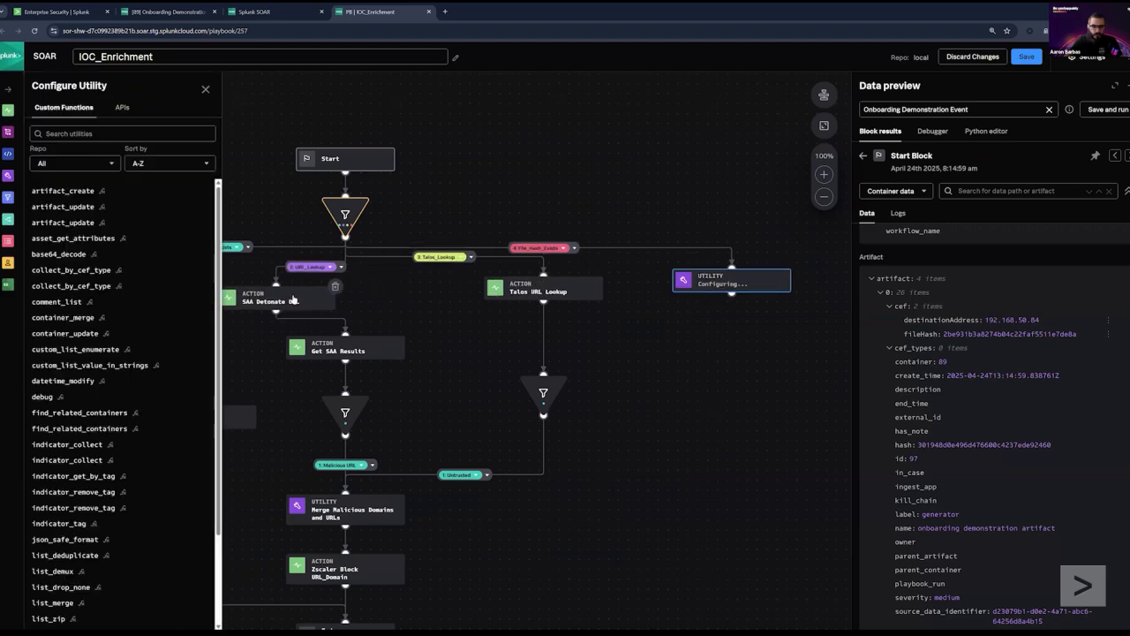
drag(259, 349, 451, 341)
click(286, 214)
drag(372, 321, 273, 286)
drag(423, 306, 354, 306)
drag(386, 258, 375, 256)
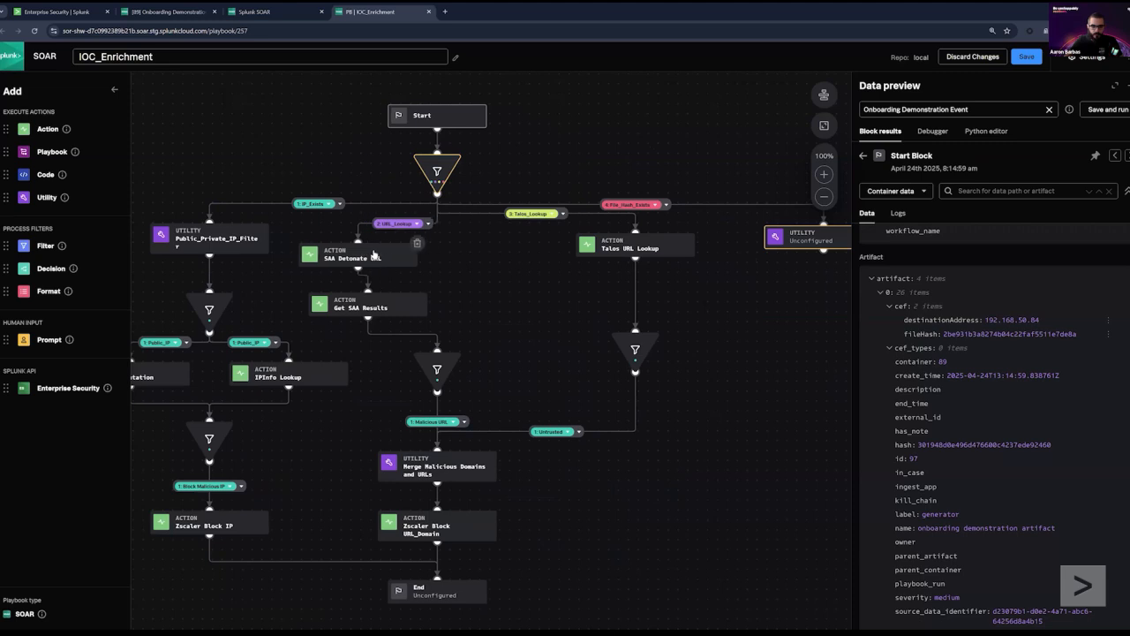
drag(389, 308, 369, 306)
Step: Shift the Talos URL Lookup block, both URL branch filters and the Merge Malicious Domains and URLs block toward the IP branch
drag(596, 260, 506, 270)
mouse_move(370, 309)
mouse_down()
mouse_move(389, 310)
mouse_move(378, 309)
mouse_up()
drag(629, 351, 547, 326)
drag(433, 375, 374, 375)
drag(424, 417, 587, 367)
drag(618, 420, 562, 420)
Step: Shift the whole IP branch outward, keeping Public_Private_IP_Filter, both filters, VT IP Reputation, IPInfo Lookup and Zscaler Block IP aligned
drag(433, 485, 361, 462)
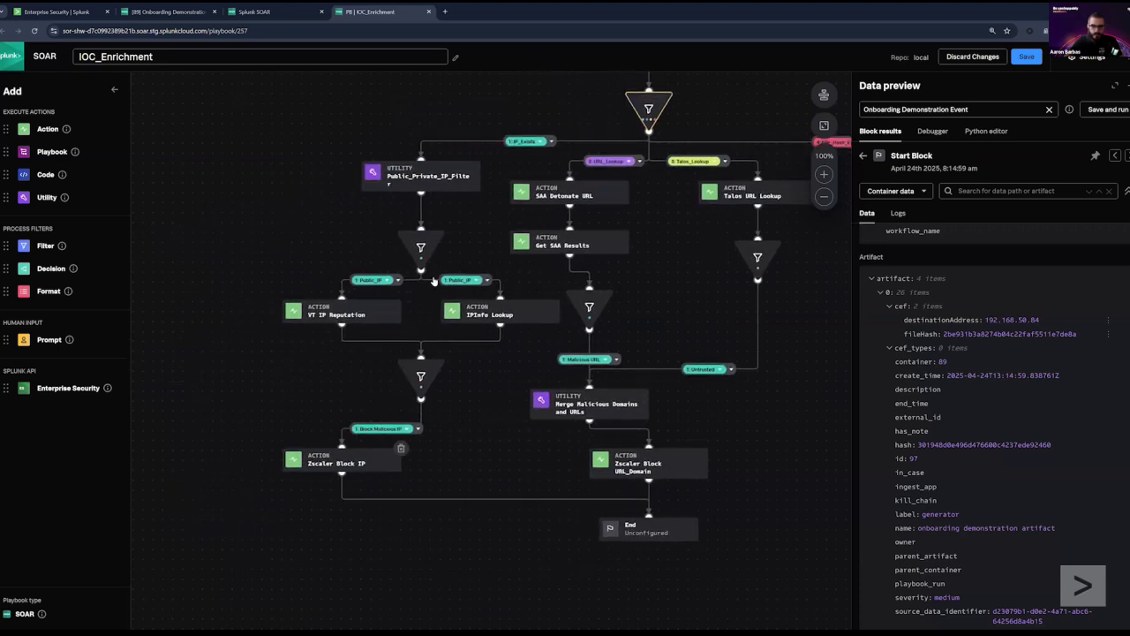
drag(481, 161, 370, 263)
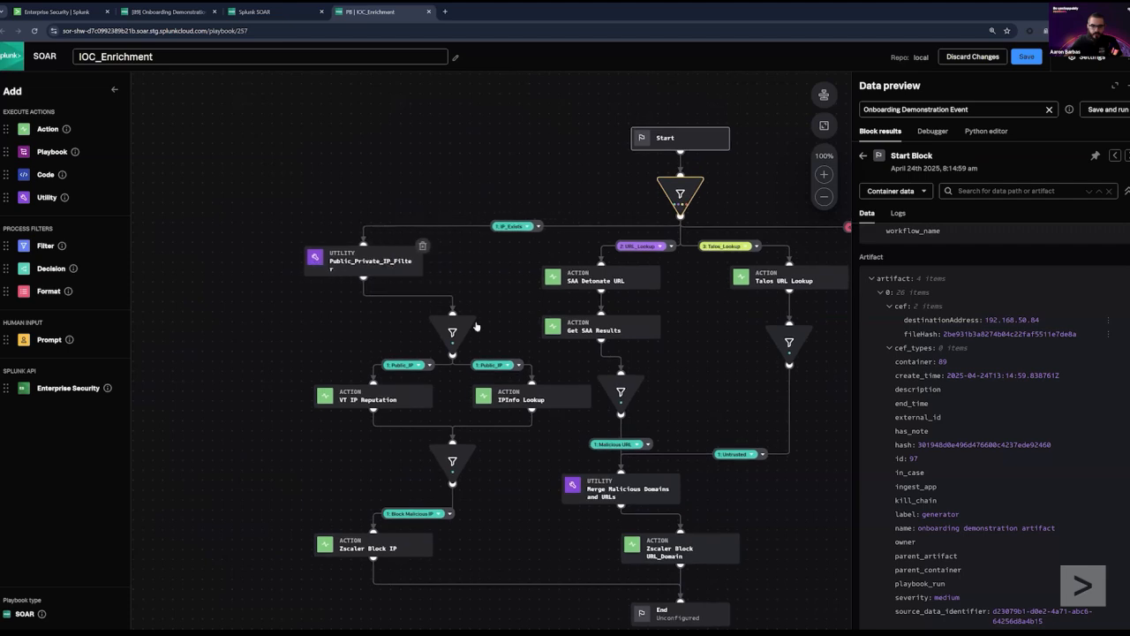
drag(452, 332, 363, 322)
drag(345, 399, 265, 399)
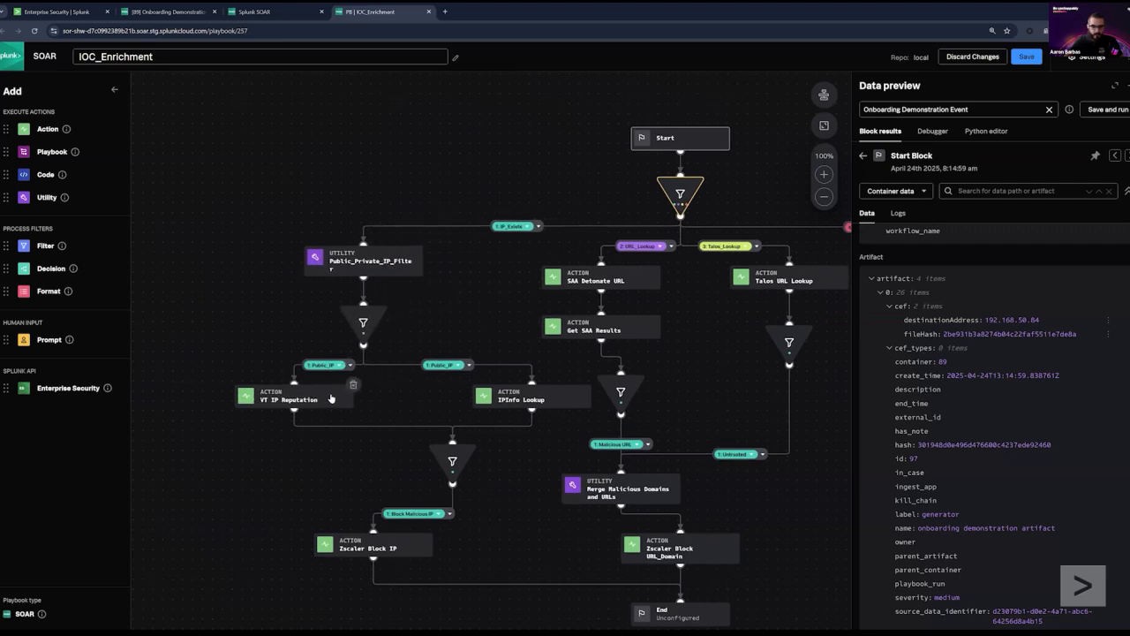
drag(525, 399, 437, 399)
drag(452, 463, 361, 452)
Step: Align the SAA Detonate URL branch vertically, from its action blocks and filter through Merge Malicious Domains and URLs, Zscaler Block URL_Domain and End
scroll(393, 481, down, 1)
scroll(614, 329, right, 2)
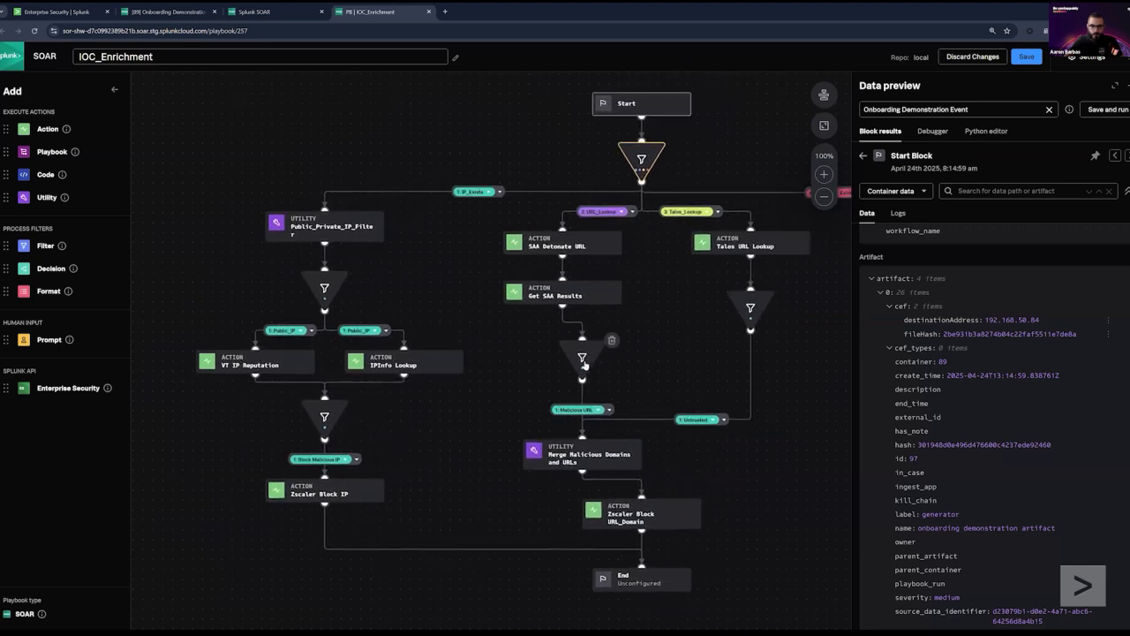
drag(584, 364, 574, 364)
drag(562, 250, 552, 252)
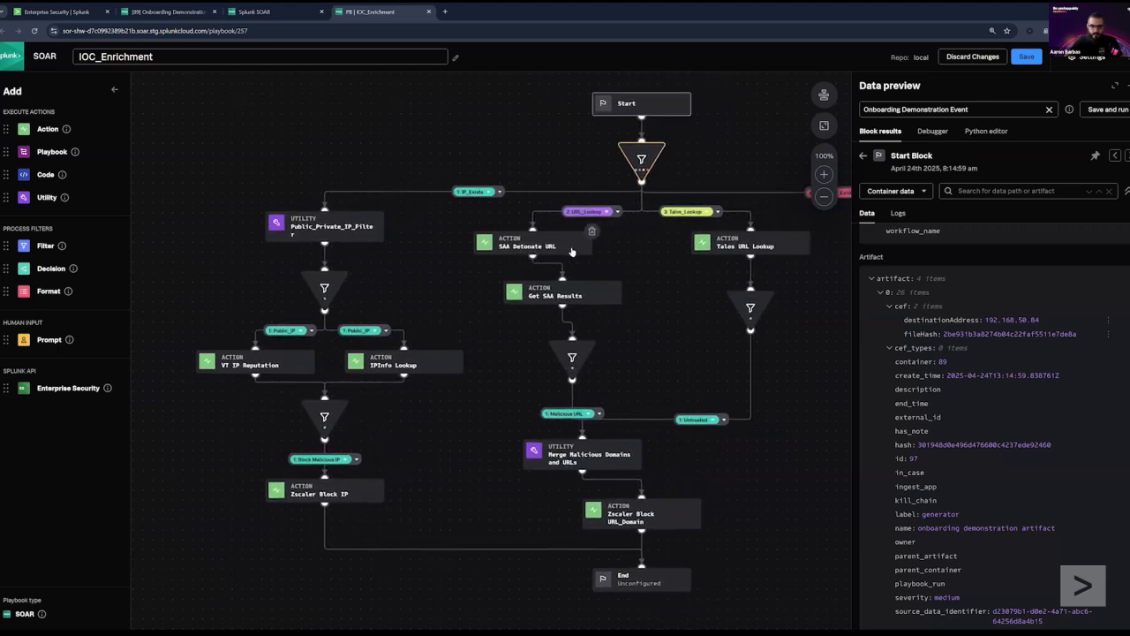
mouse_move(598, 297)
mouse_down()
mouse_move(578, 299)
mouse_move(590, 298)
mouse_up()
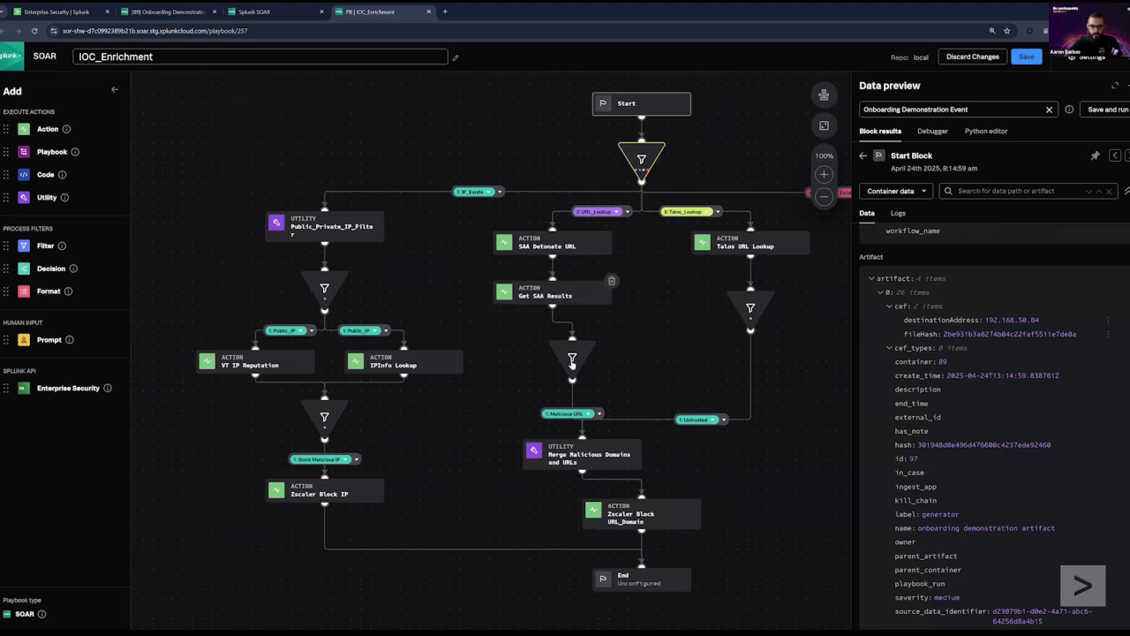
drag(572, 355, 552, 355)
drag(582, 466, 551, 466)
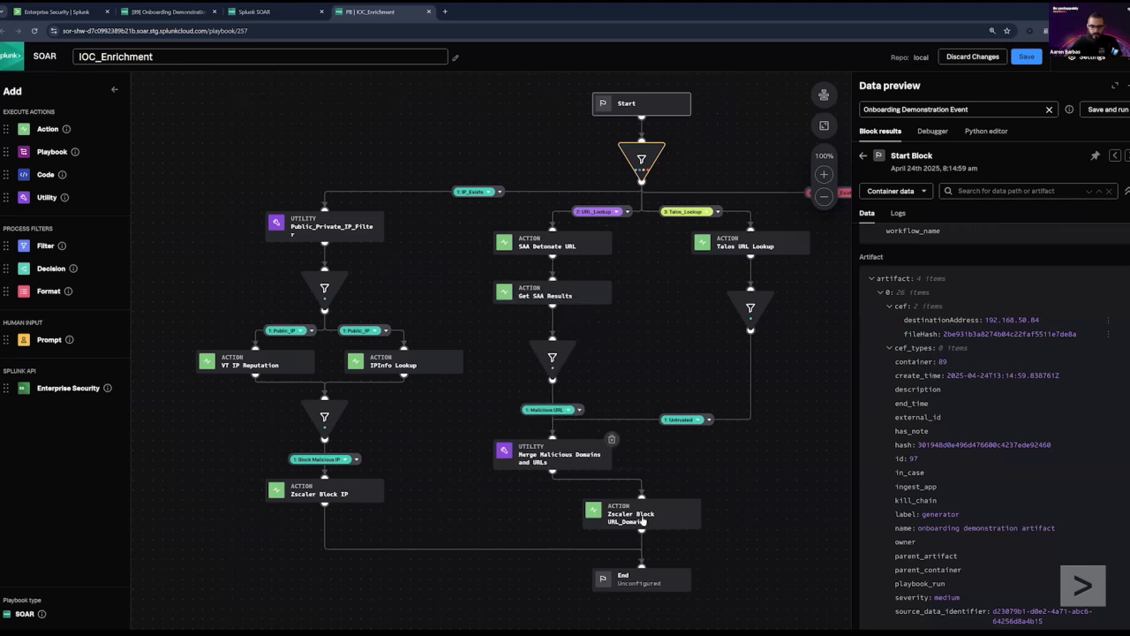
drag(643, 521, 555, 521)
drag(633, 587, 547, 577)
Step: Move the unconfigured Utility block on the File_Hash_Exists branch closer to the Talos URL Lookup branch
drag(764, 522, 603, 551)
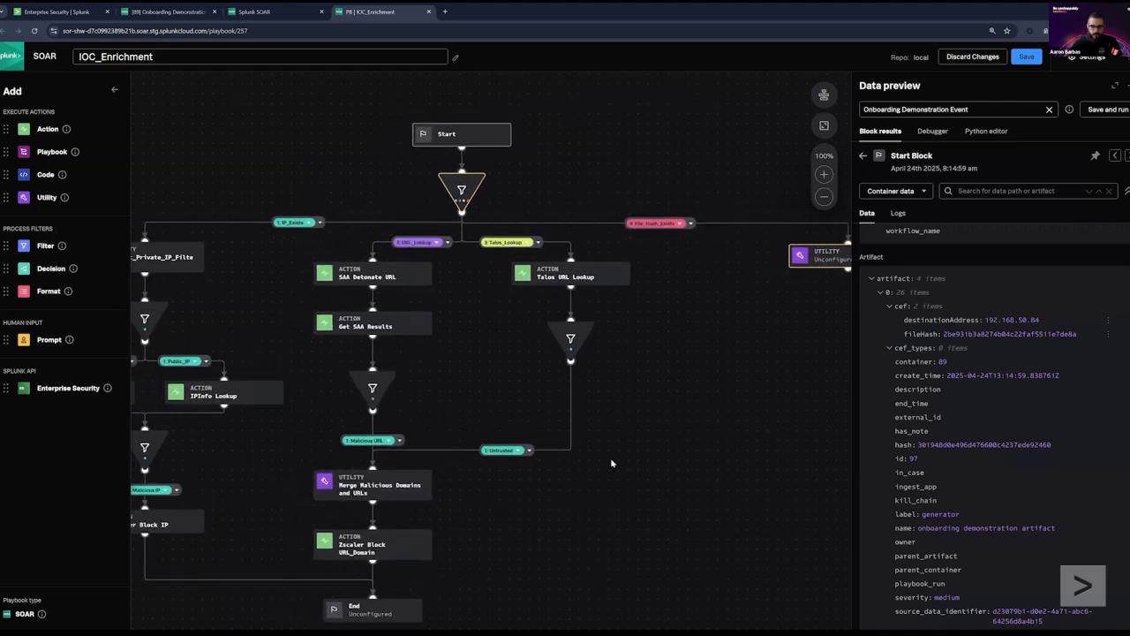
drag(538, 340, 584, 352)
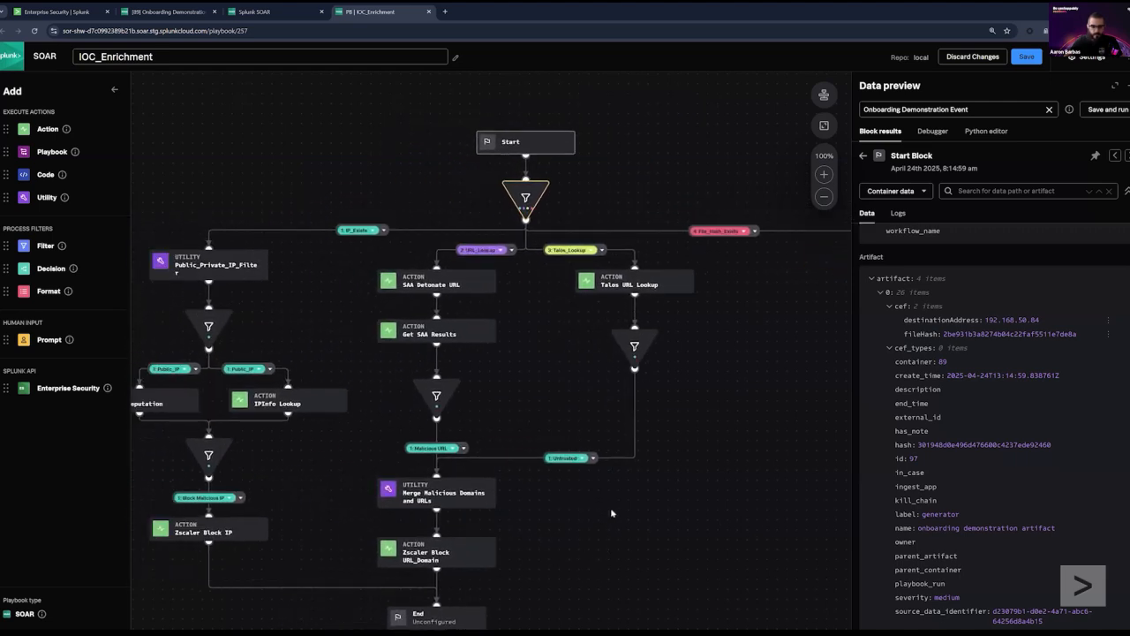
drag(695, 465, 598, 488)
drag(794, 287, 694, 286)
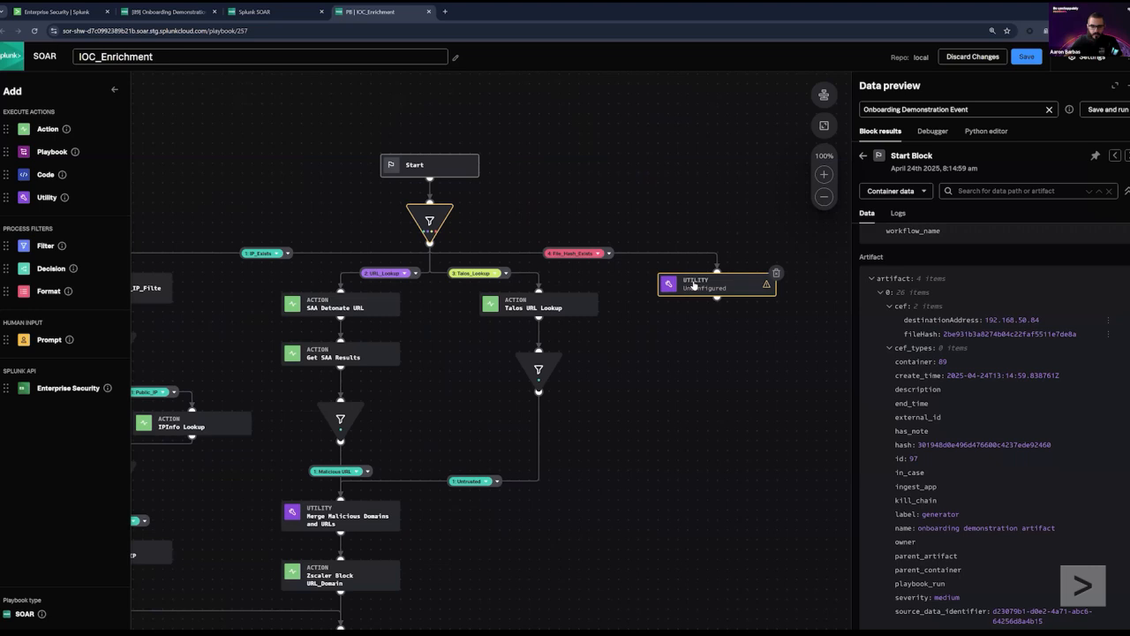
Step: Open the unconfigured Utility block's configuration and choose the list_merge custom function
click(717, 294)
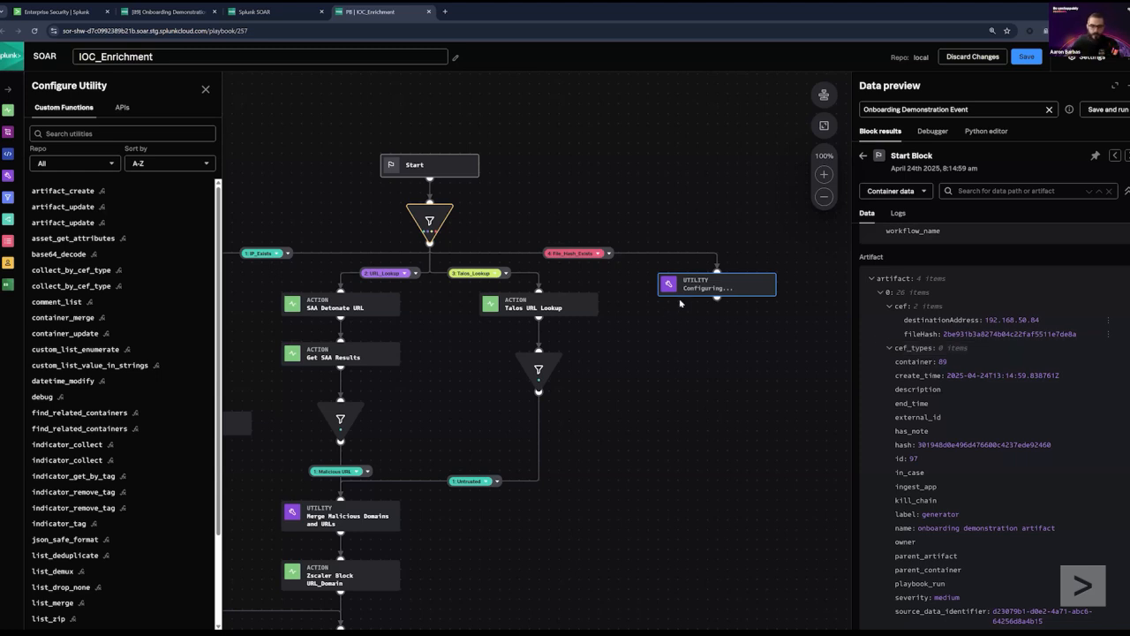
mouse_move(132, 333)
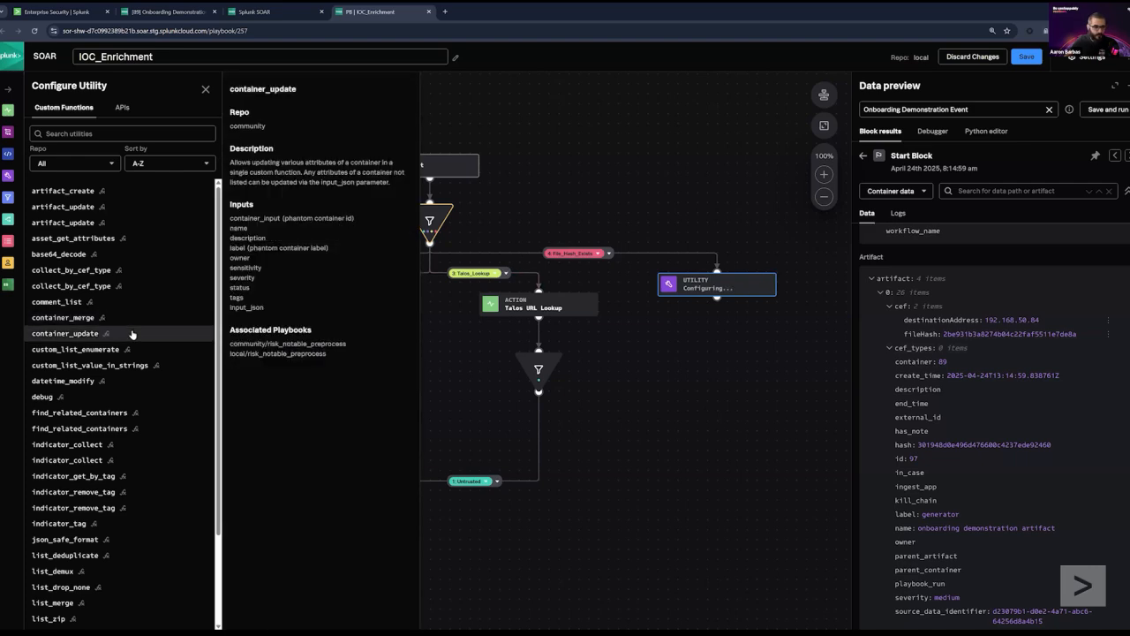
scroll(131, 334, down, 2)
mouse_move(62, 492)
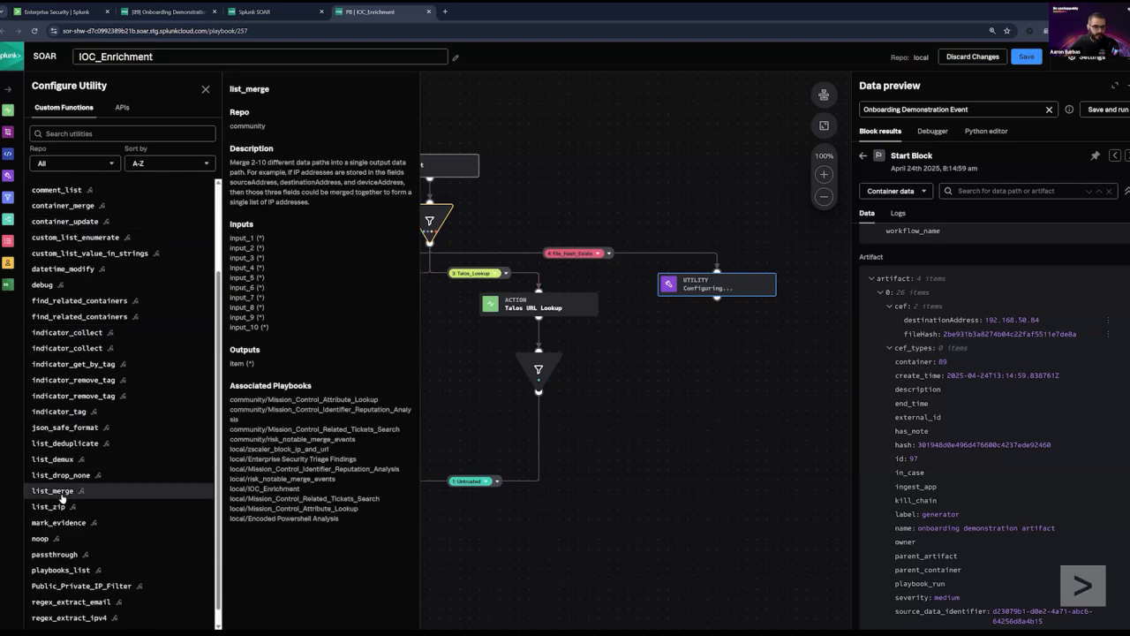
click(62, 493)
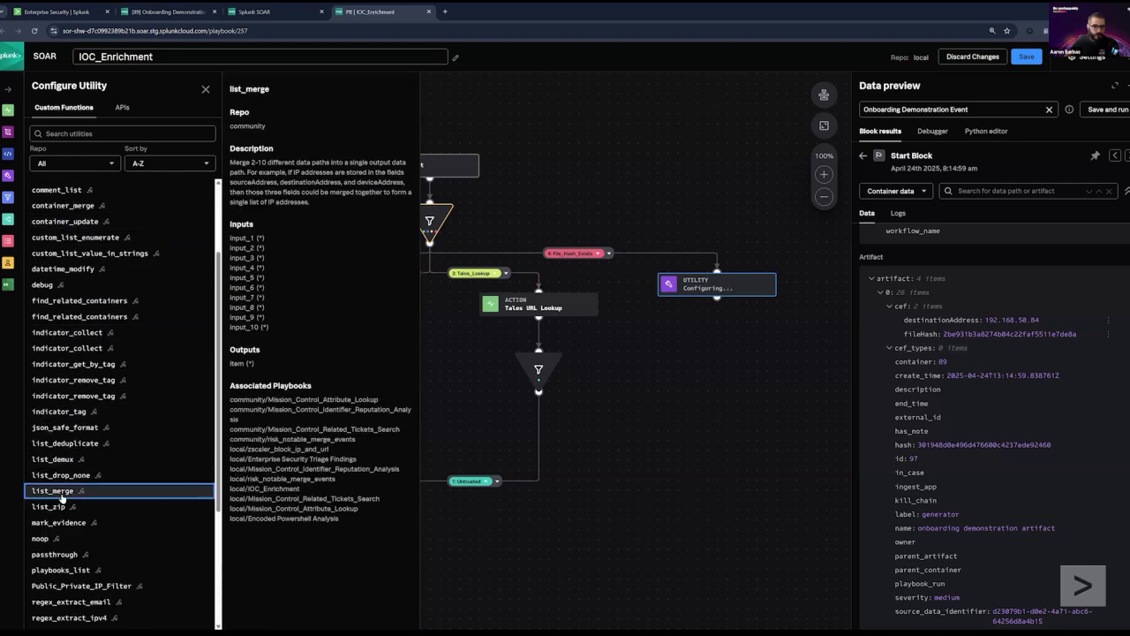
Step: Apply the list_merge custom function to the utility block and give it the custom name Merge File Hashes
click(62, 494)
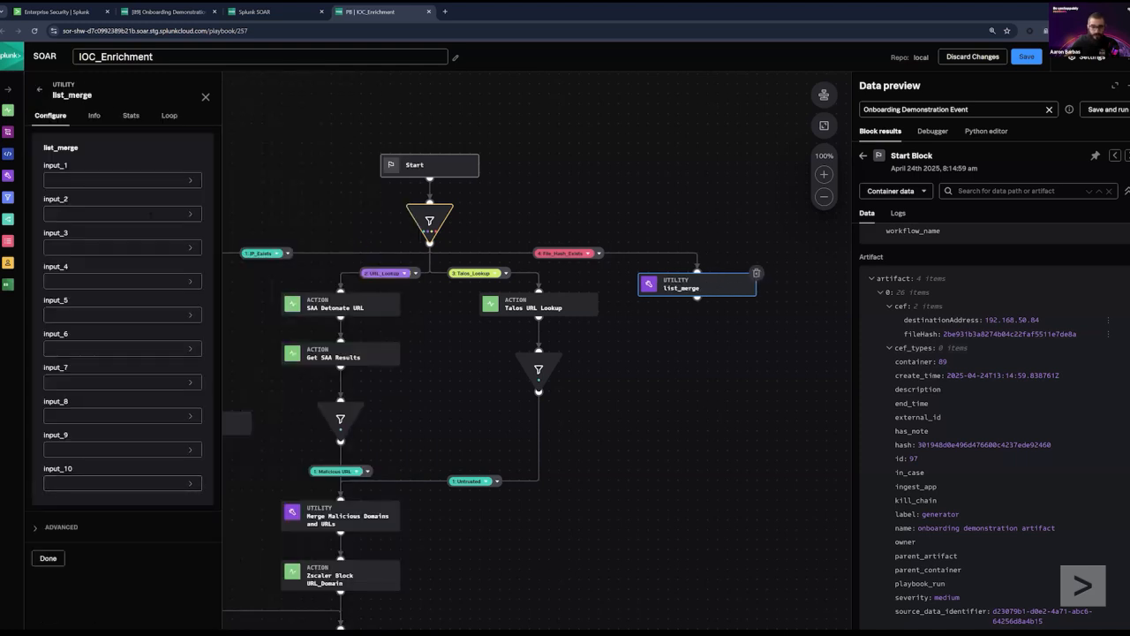
click(94, 116)
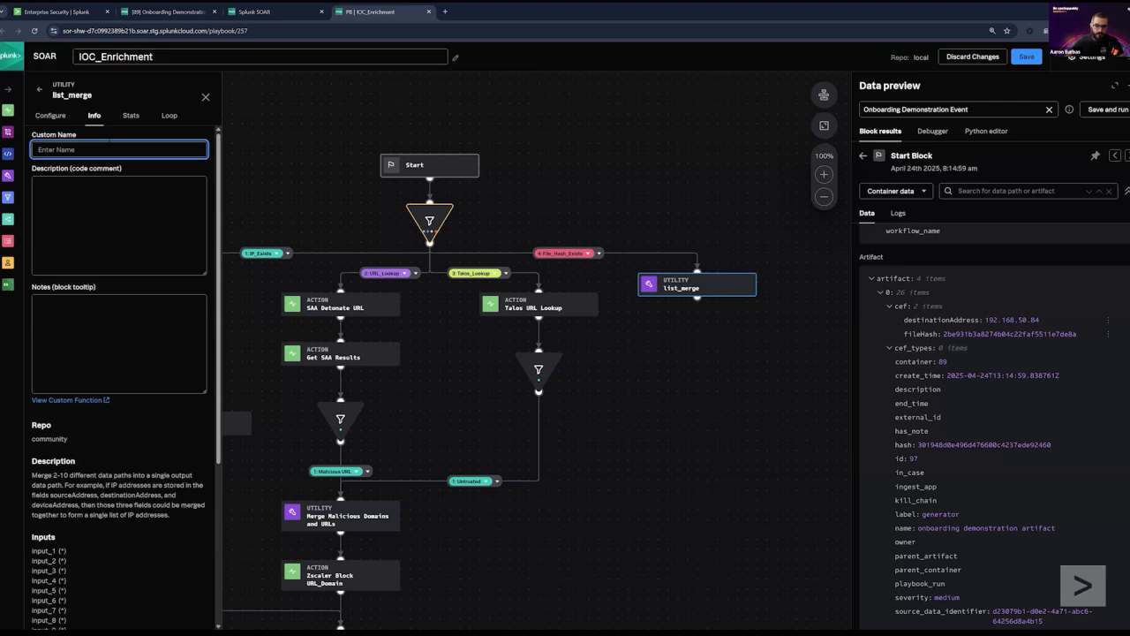
text(Merge File Hashes)
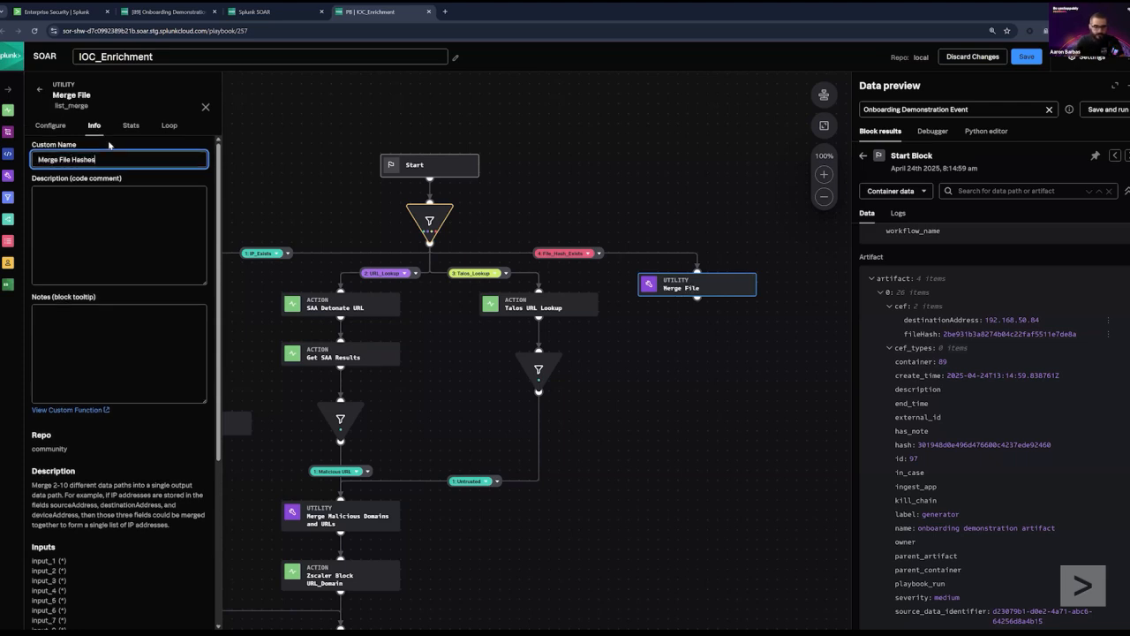
Step: Review the iocs_exist block results to see which data paths the File_Hash_Exists condition compares
click(58, 129)
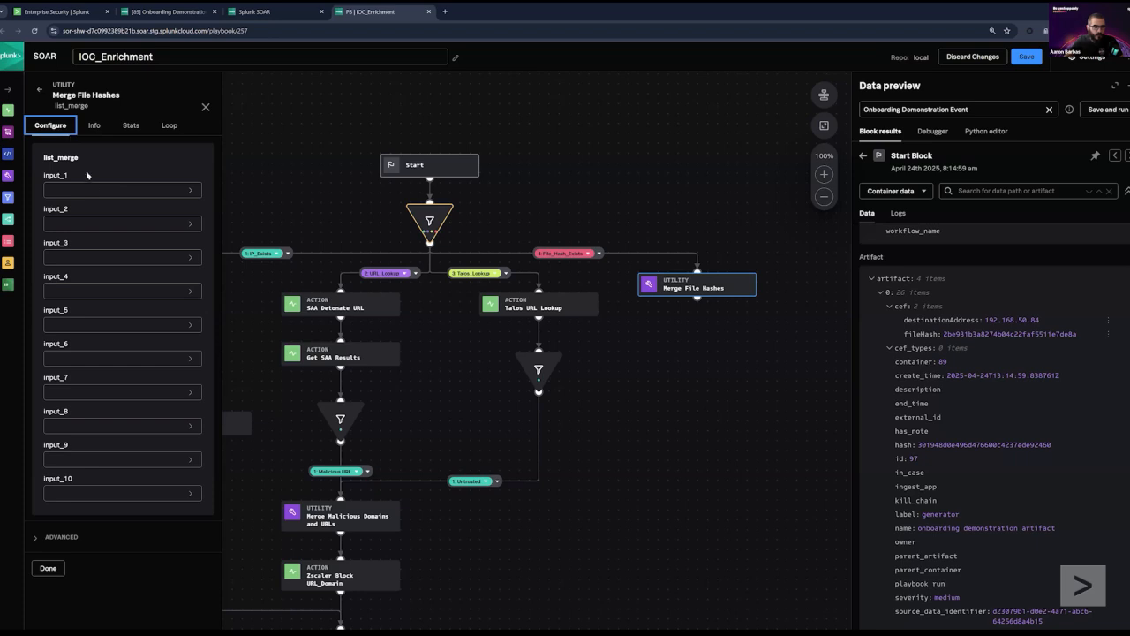
click(96, 188)
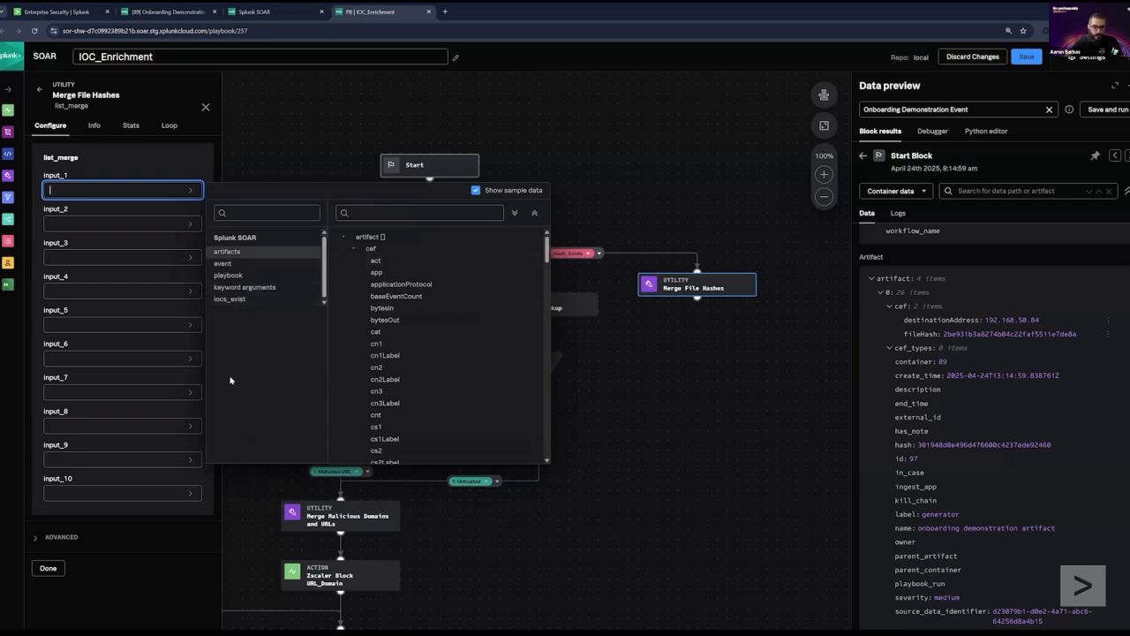
click(863, 157)
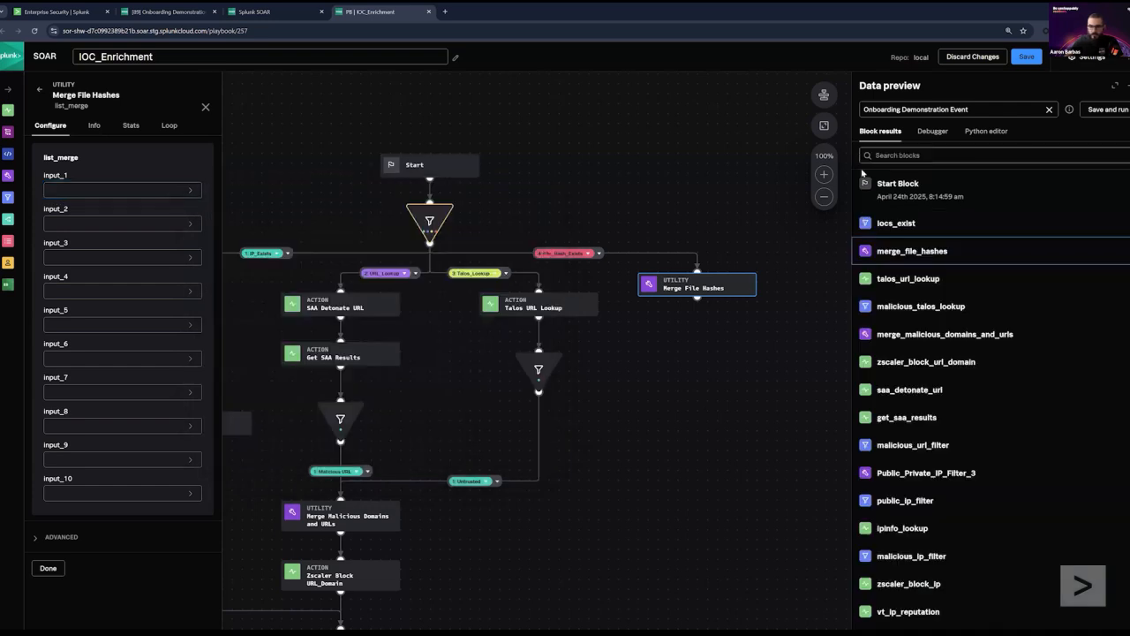
click(913, 229)
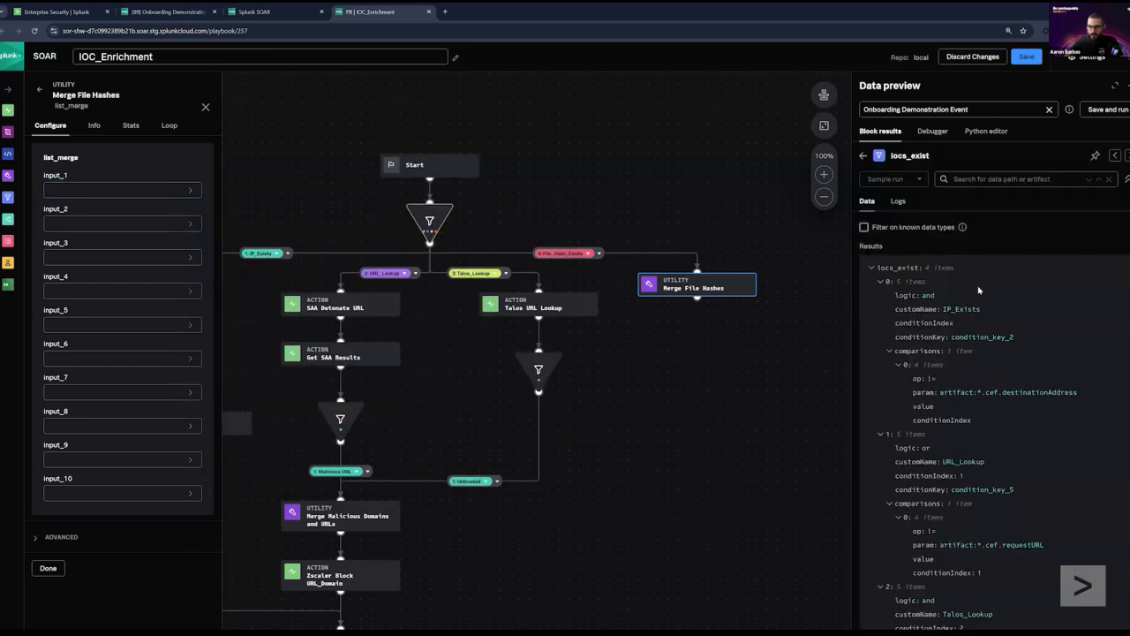
scroll(950, 517, down, 5)
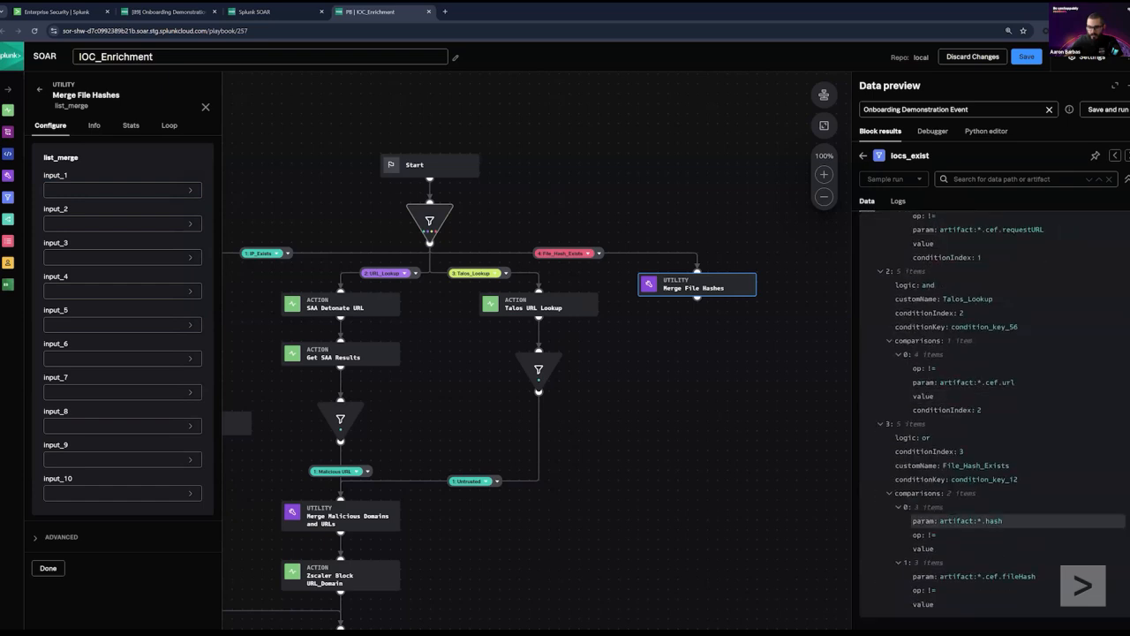
scroll(1038, 447, up, 6)
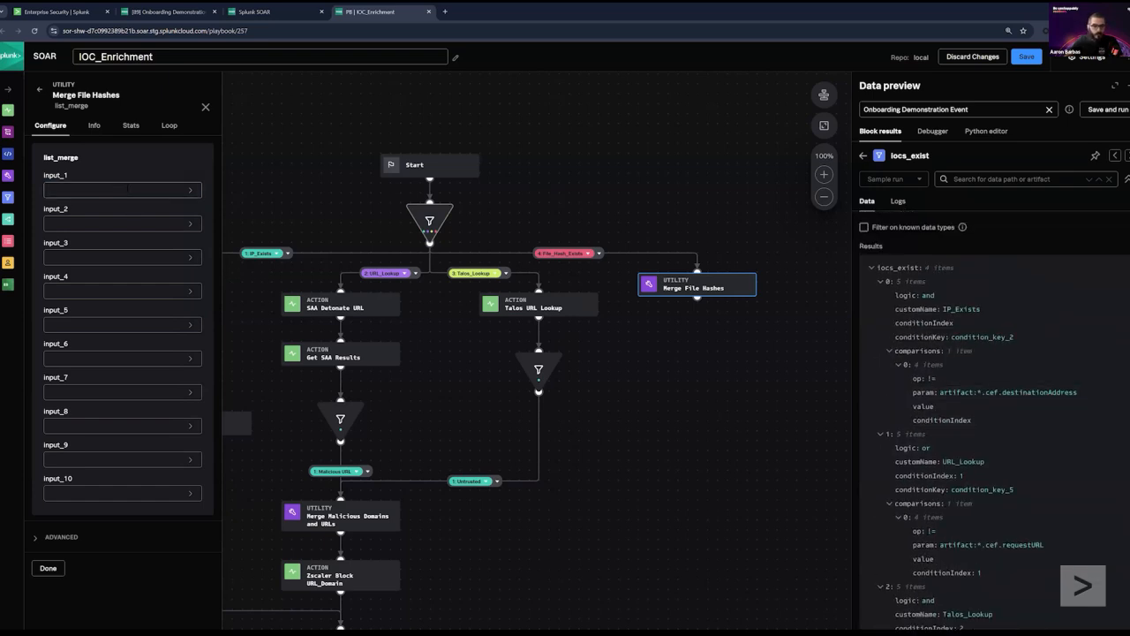
Step: Set input_1 of Merge File Hashes to the filtered cef fileHash data path from iocs_exist condition_4
click(132, 190)
click(230, 300)
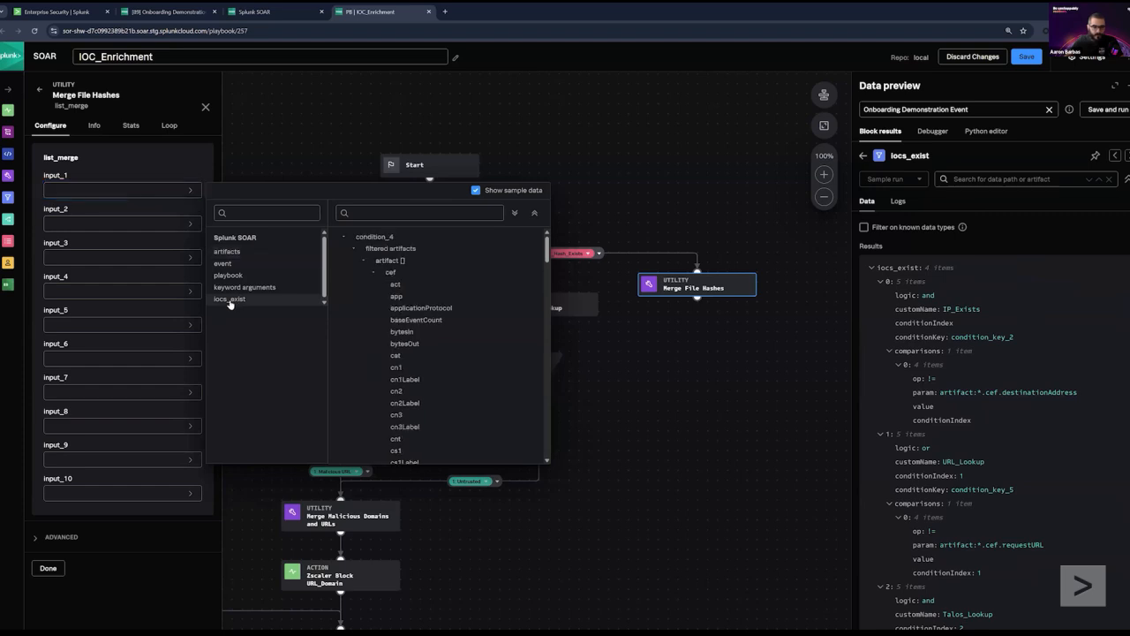
click(354, 249)
click(353, 250)
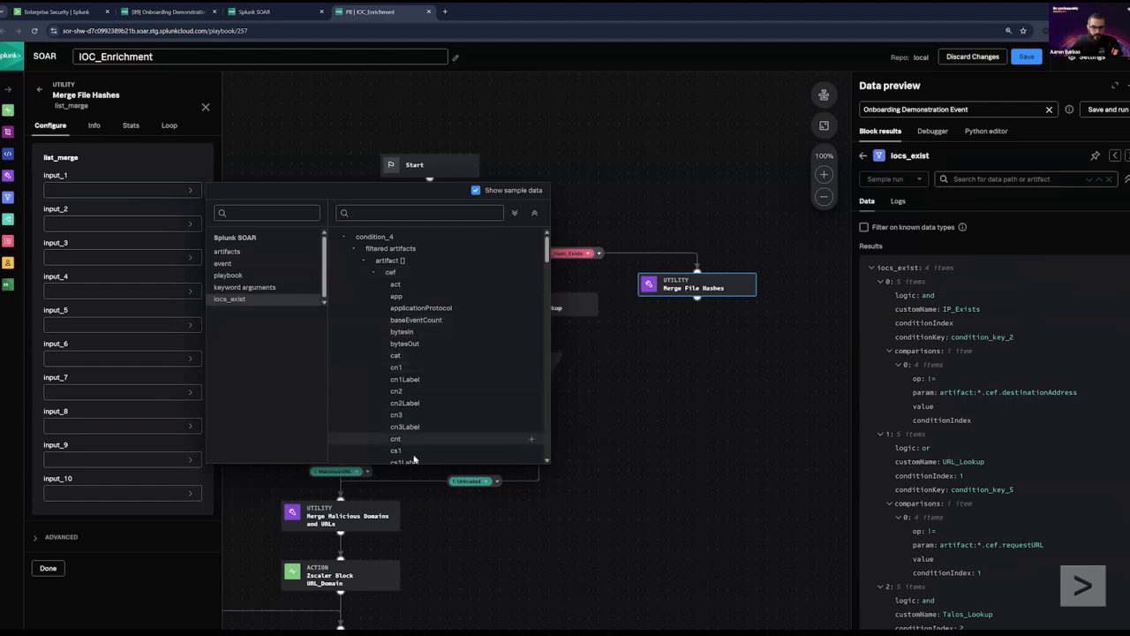
click(434, 213)
text(hash)
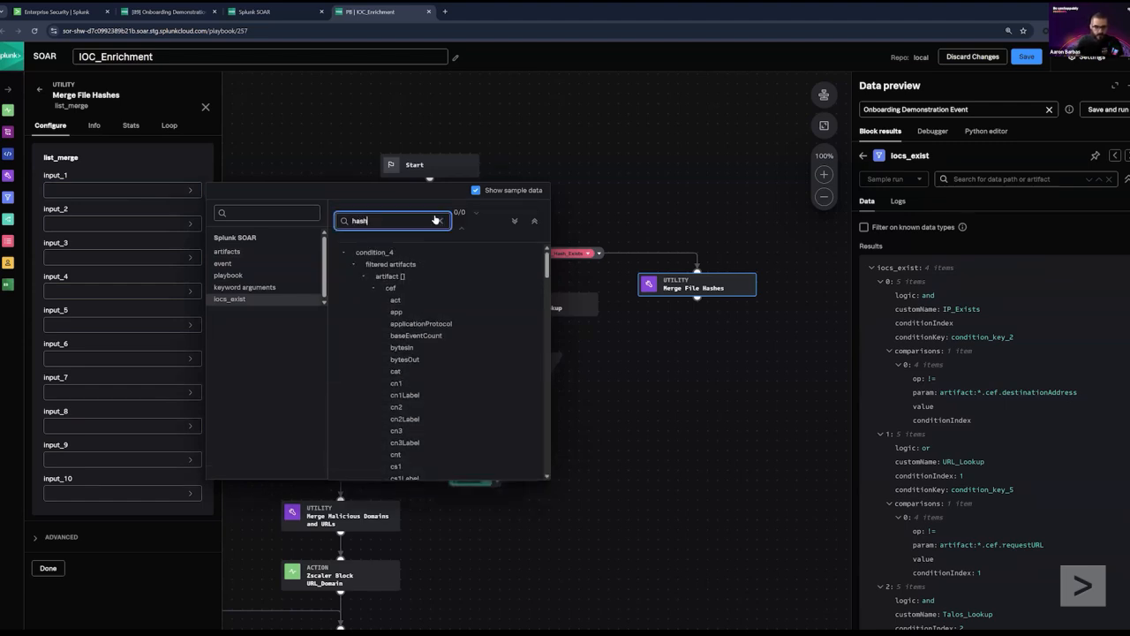
scroll(405, 298, up, 1)
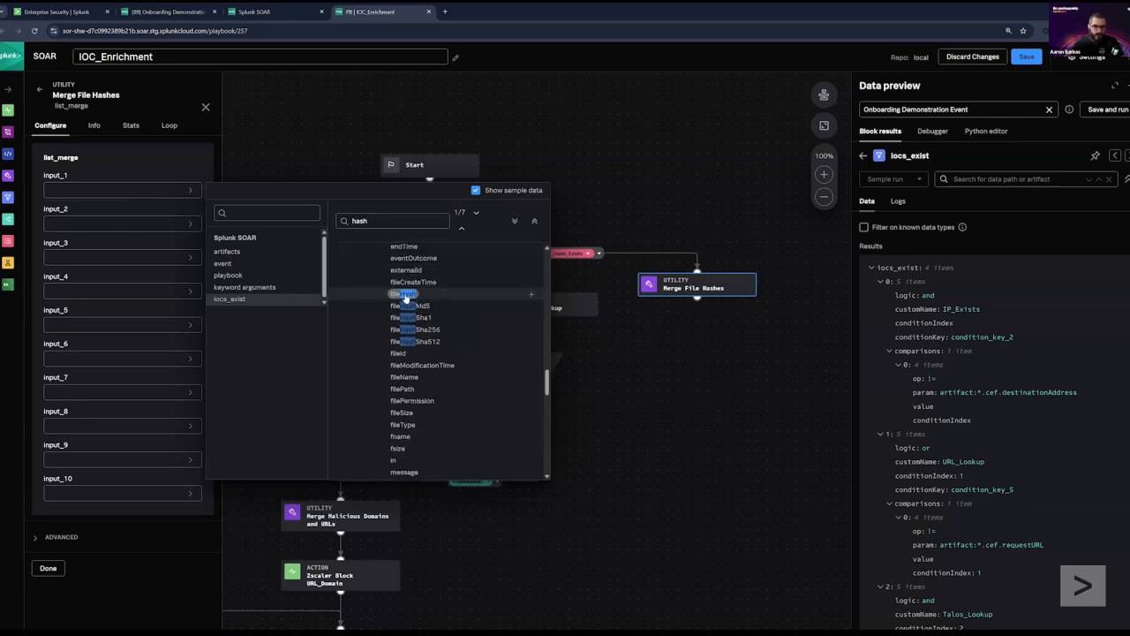
click(404, 295)
Step: Search the iocs_exist data paths for "hash" as a source for input_2 and go through the matches
click(137, 224)
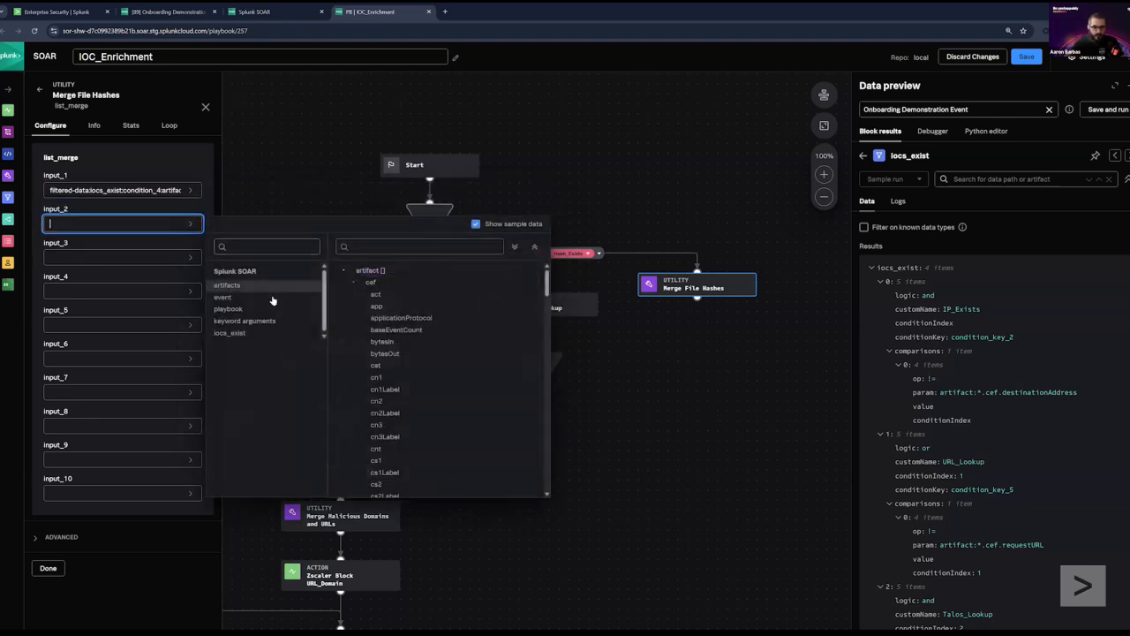
click(229, 332)
click(417, 247)
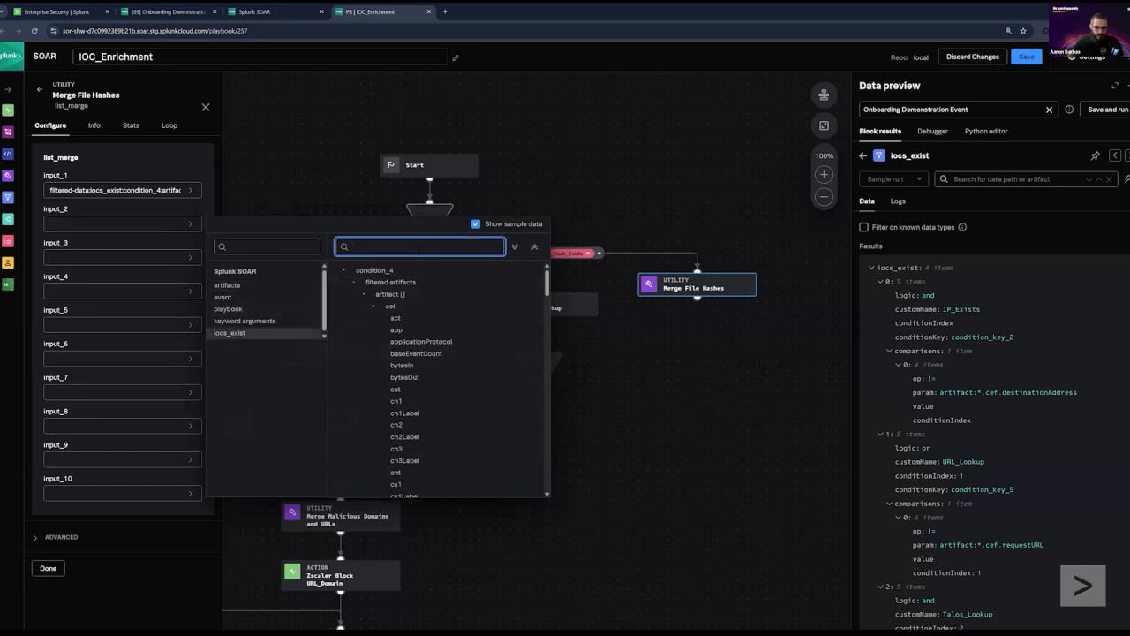
text(file)
key(BackSpace)
key(BackSpace)
key(BackSpace)
key(BackSpace)
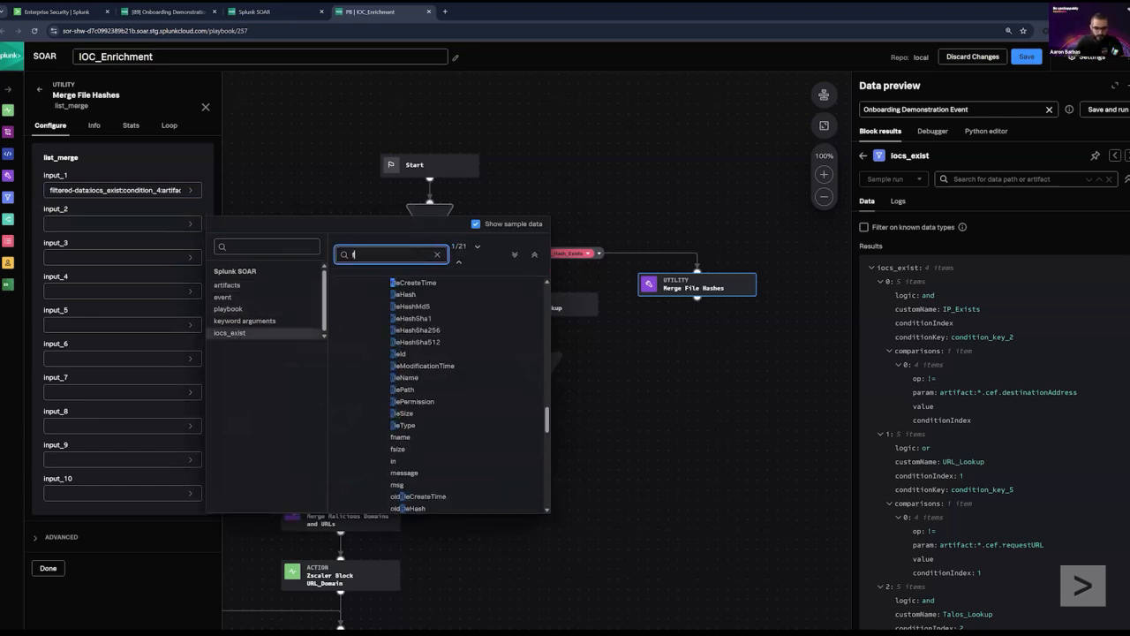
text(hash)
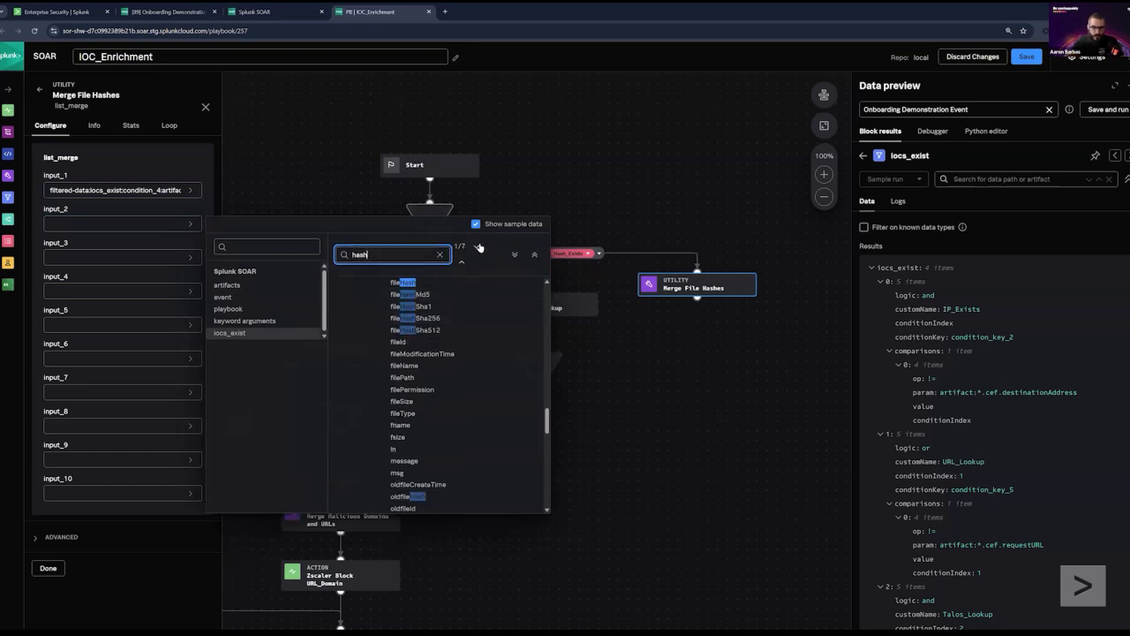
click(478, 250)
click(477, 250)
click(477, 250)
click(478, 250)
click(478, 249)
click(478, 250)
click(478, 250)
click(461, 264)
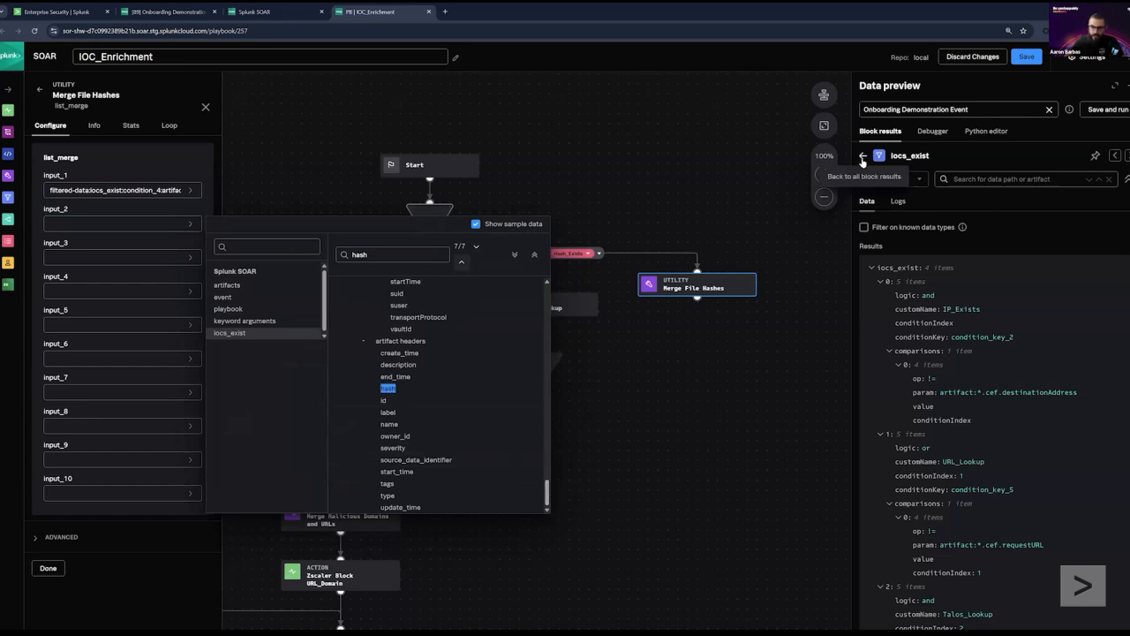
Step: Examine the Start Block's artifact data, comparing where the fileHash and hash fields sit
click(862, 159)
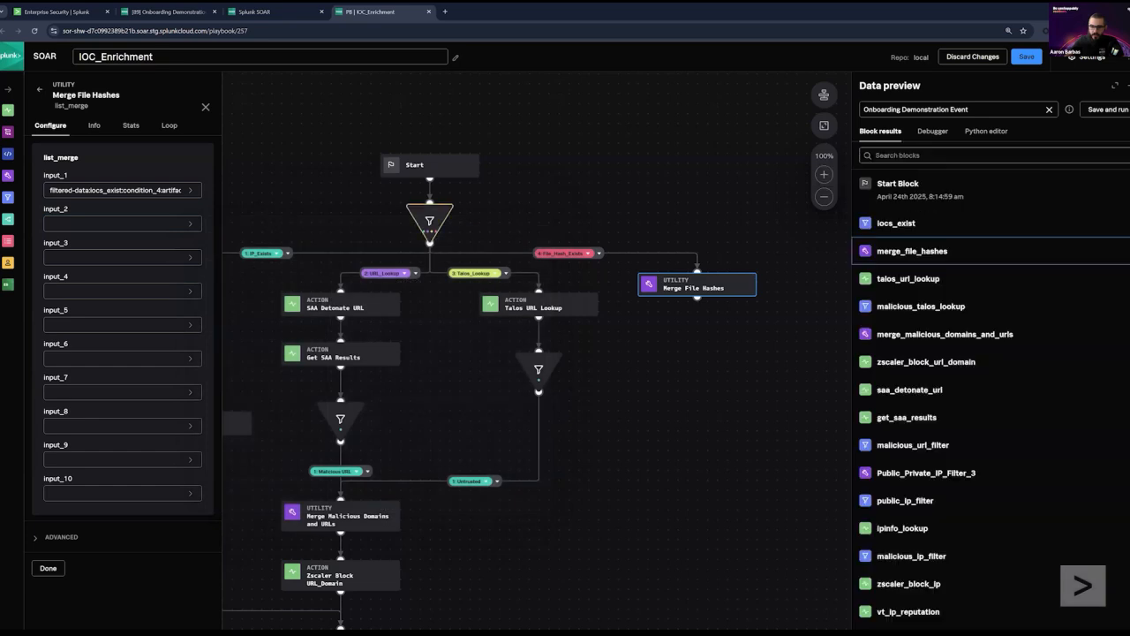
click(883, 183)
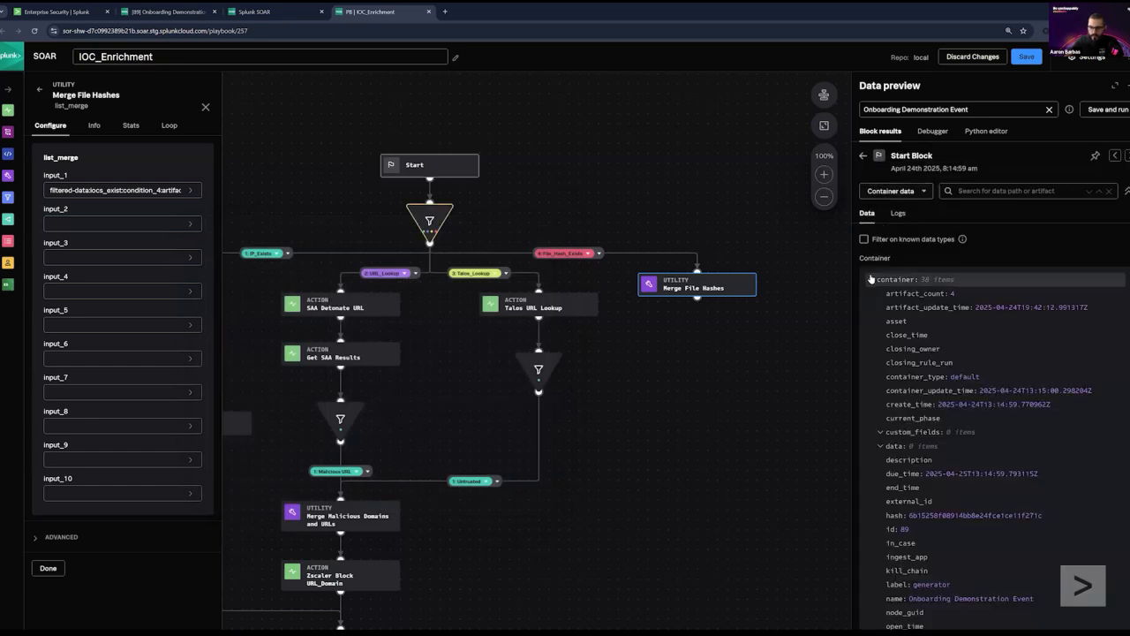
scroll(872, 278, down, 8)
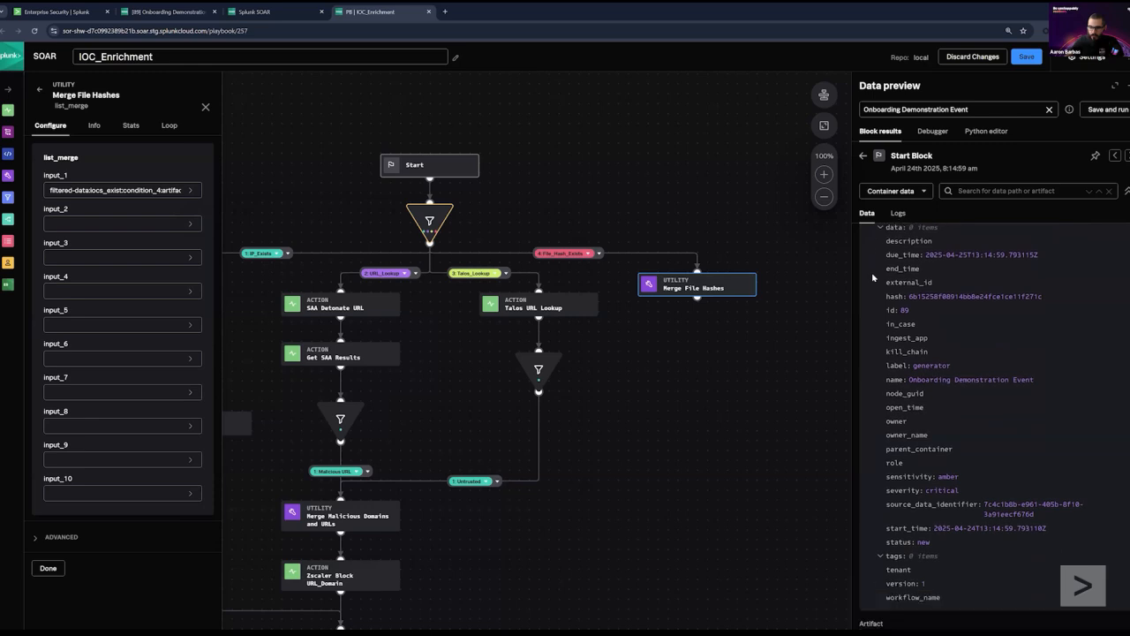
scroll(871, 276, down, 5)
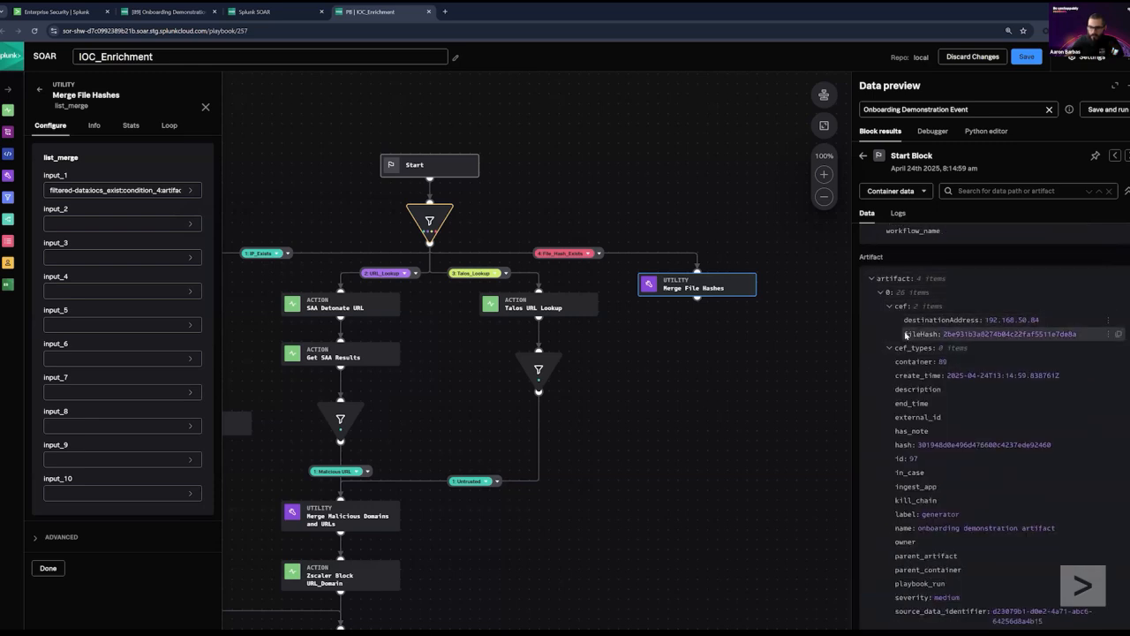
drag(904, 334, 939, 335)
drag(895, 444, 911, 445)
Step: Add a custom key named hash under cef in iocs_exist condition_4, assign it to input_2, and close the Merge File Hashes configuration
click(124, 223)
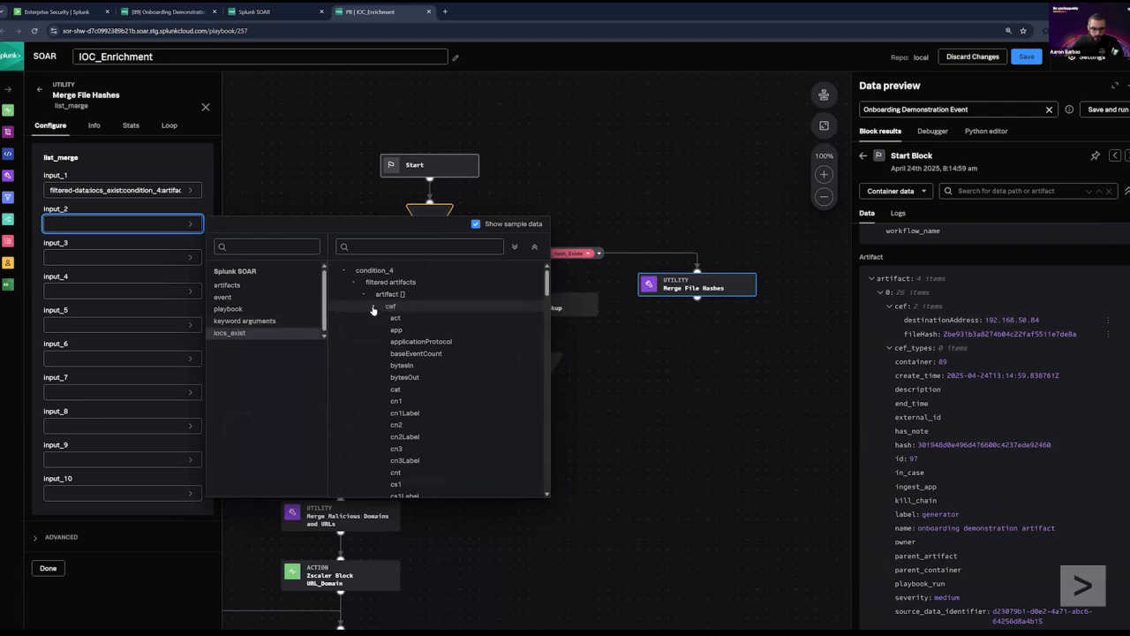
click(532, 308)
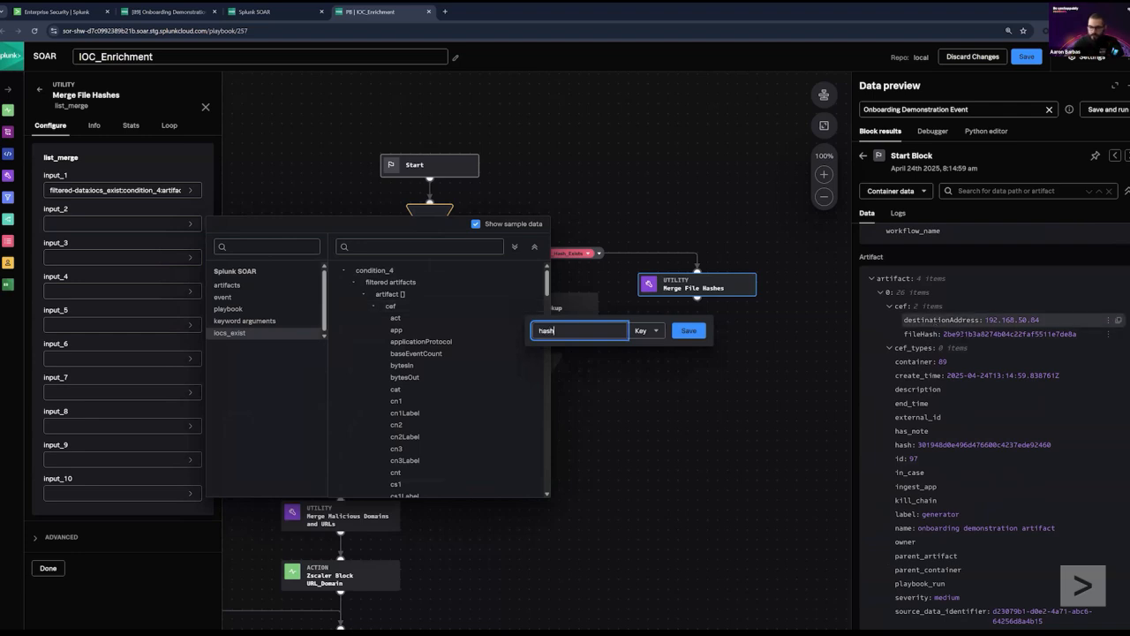
click(690, 335)
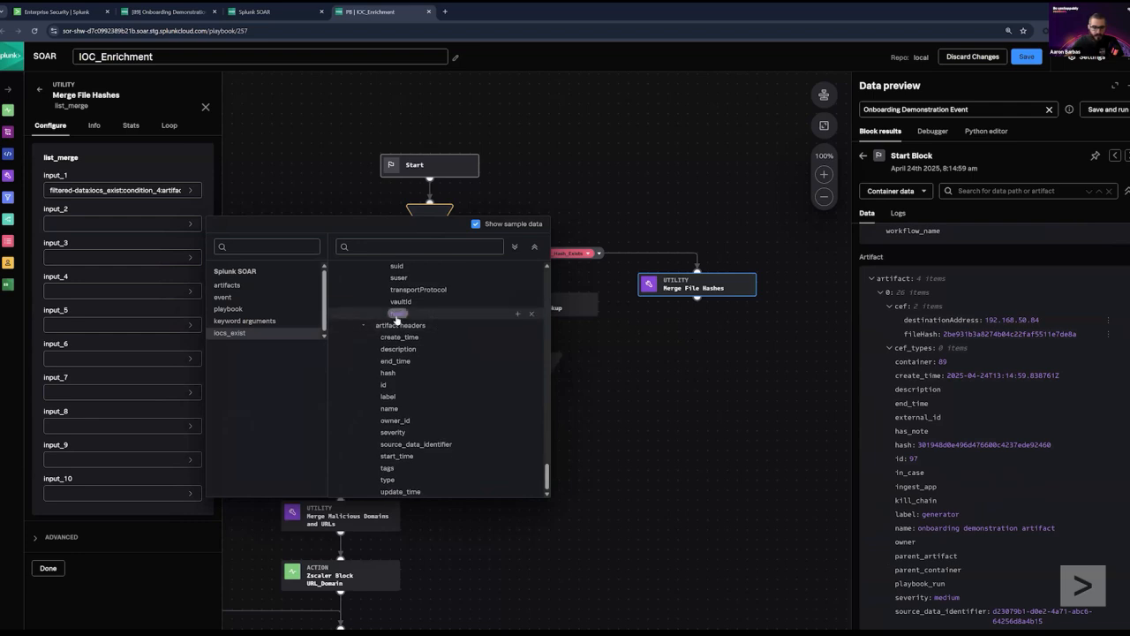
click(397, 314)
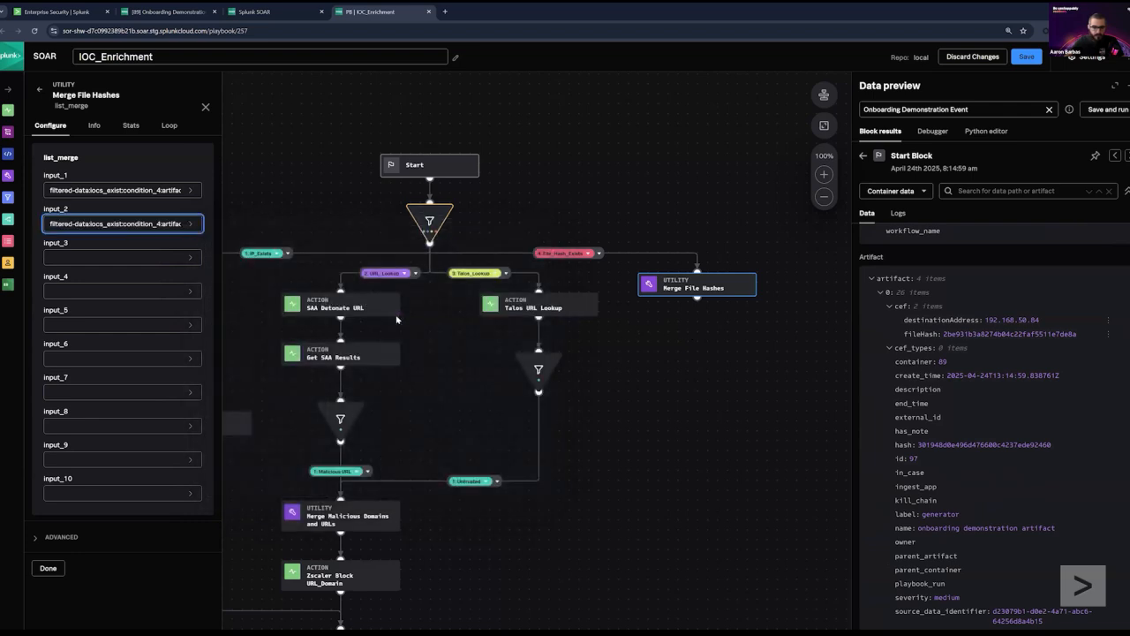
click(674, 409)
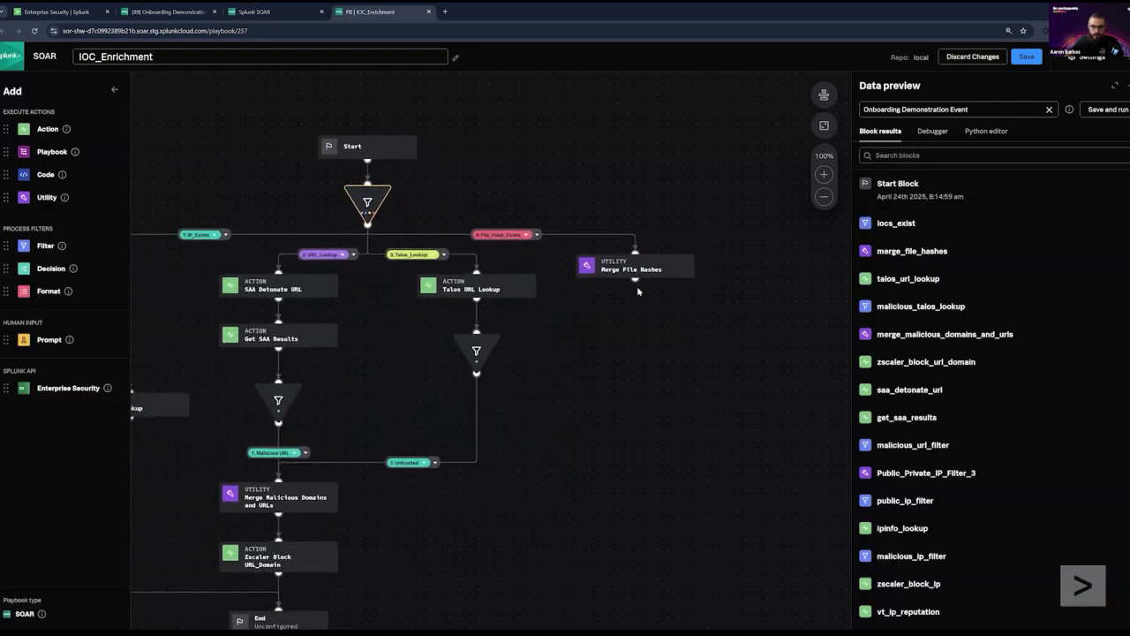
Step: Add a connected Action block directly below Merge File Hashes
drag(636, 283, 634, 312)
drag(635, 319, 635, 321)
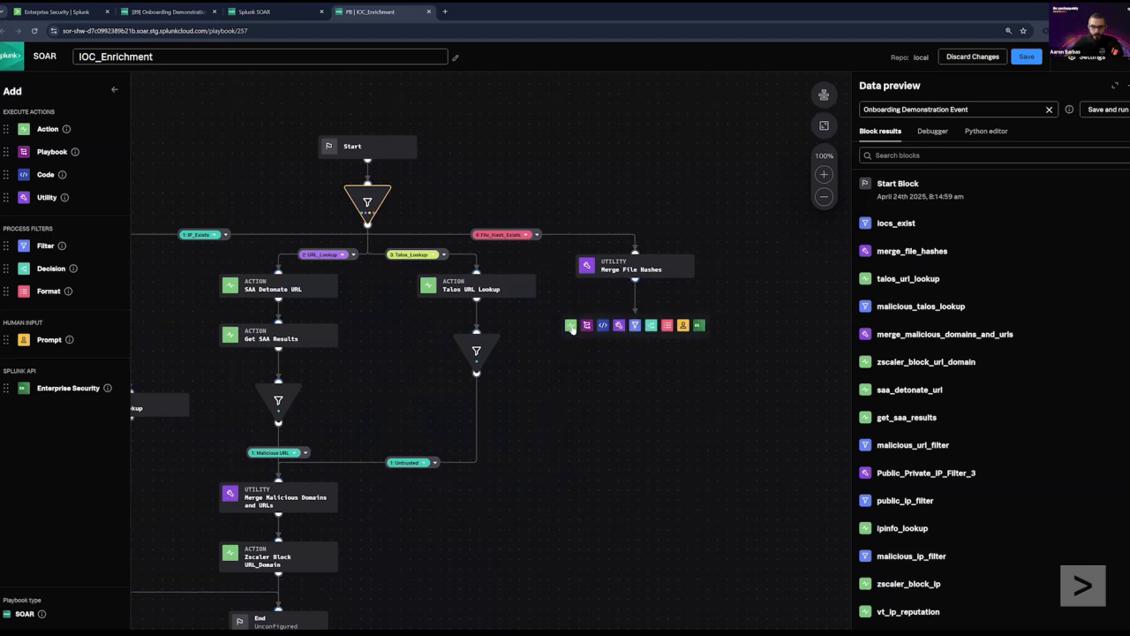
click(572, 327)
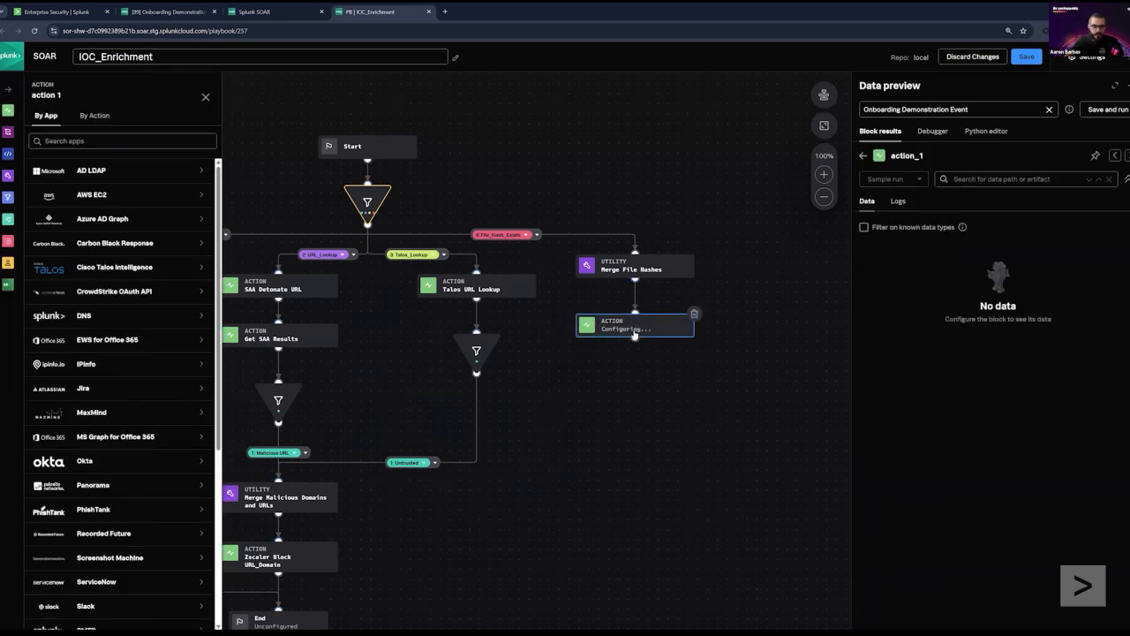
Step: Configure the new Action block as VirusTotal v3 file reputation using the vt3 asset
click(124, 141)
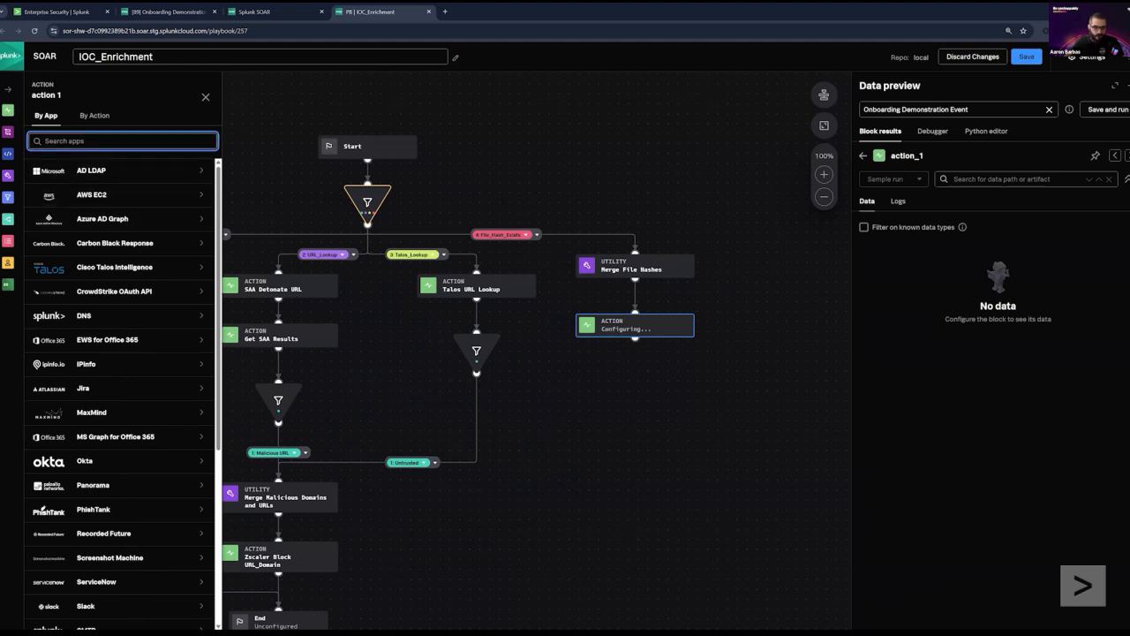
text(vir)
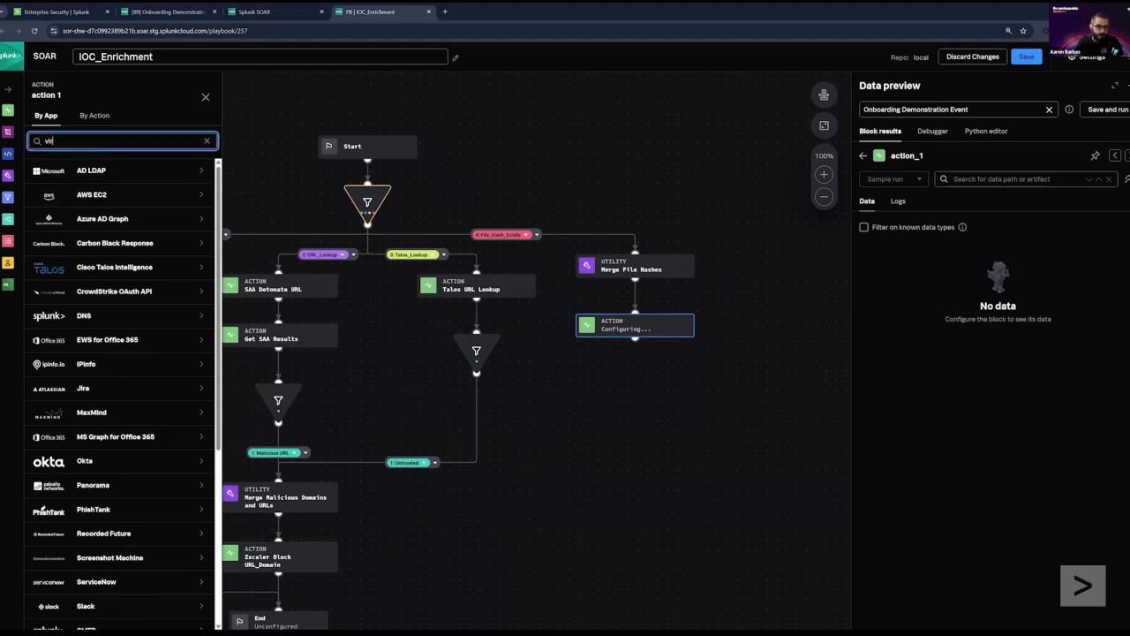
text(ustotal)
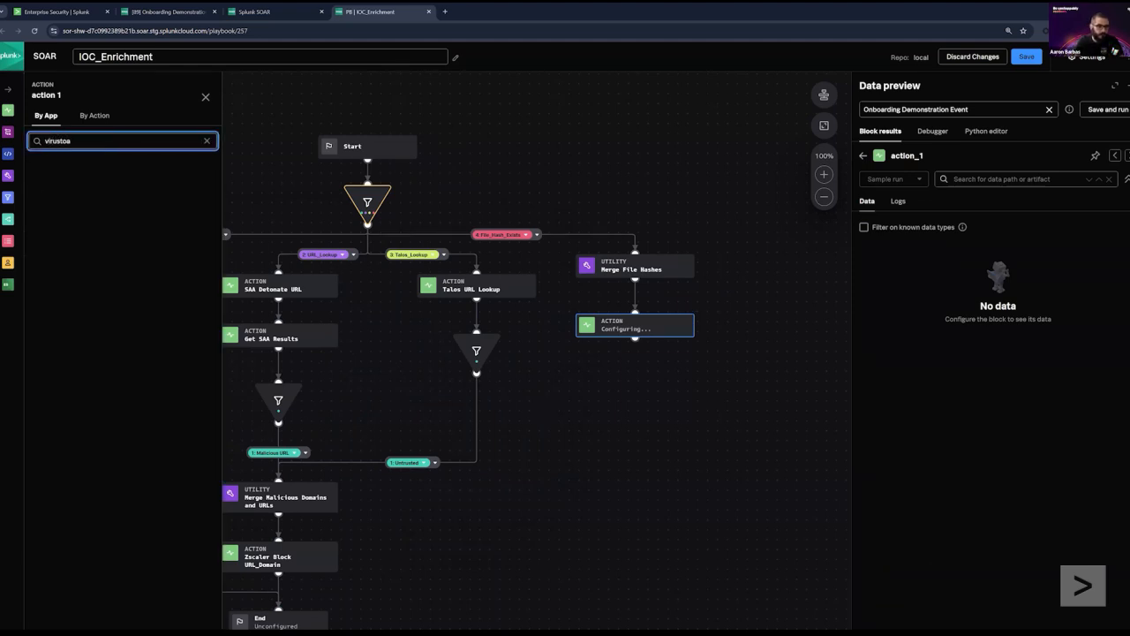
text(t)
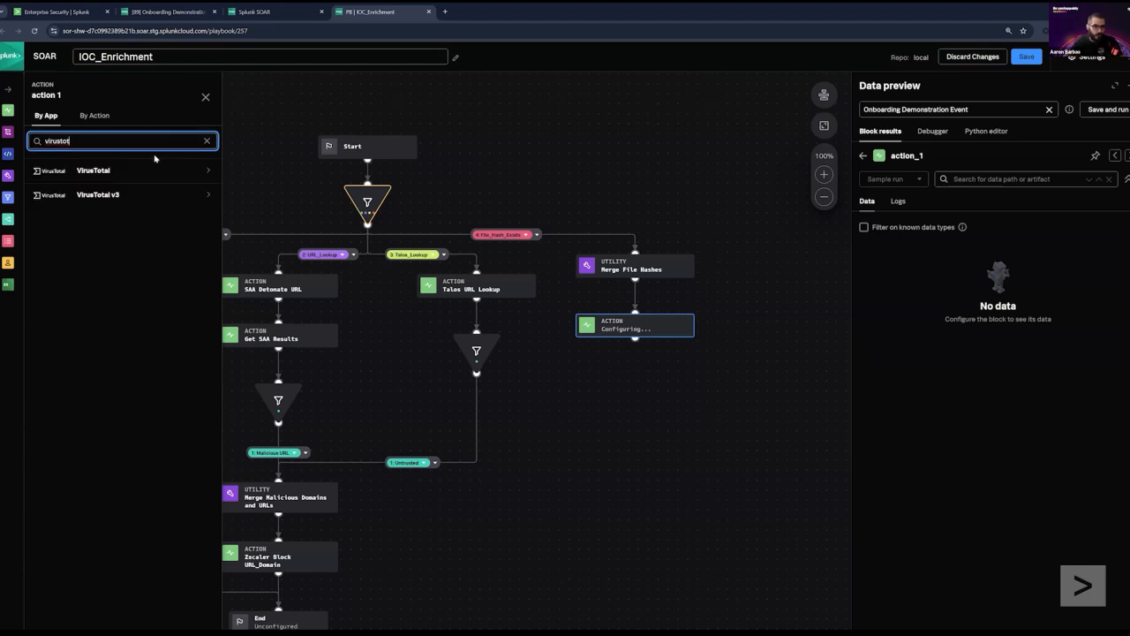
click(136, 195)
mouse_move(110, 245)
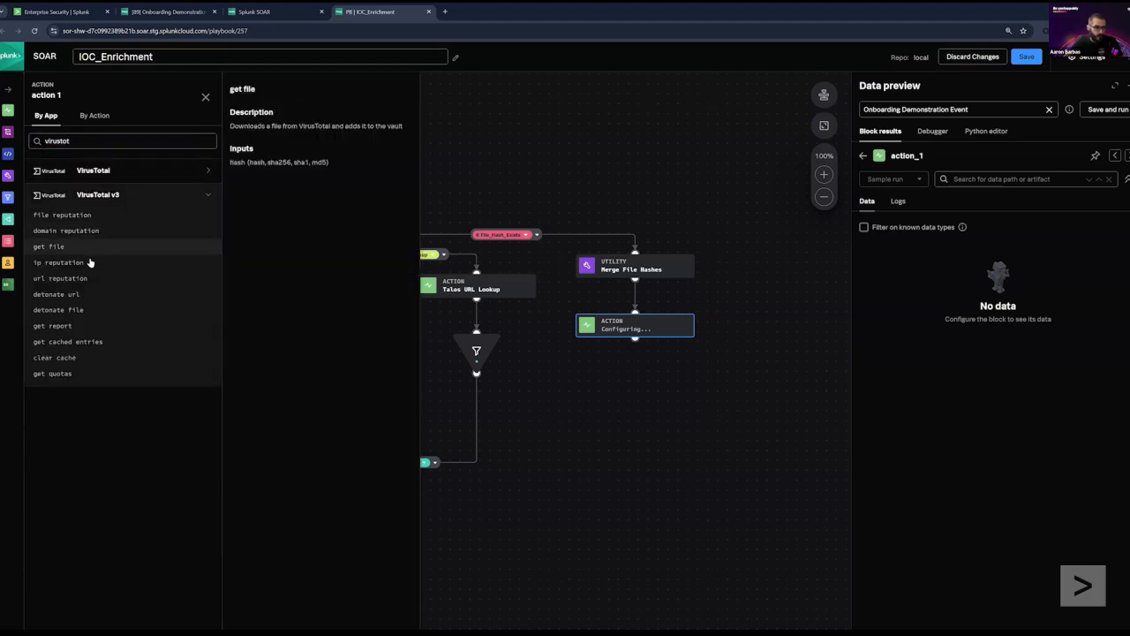
click(59, 217)
click(79, 154)
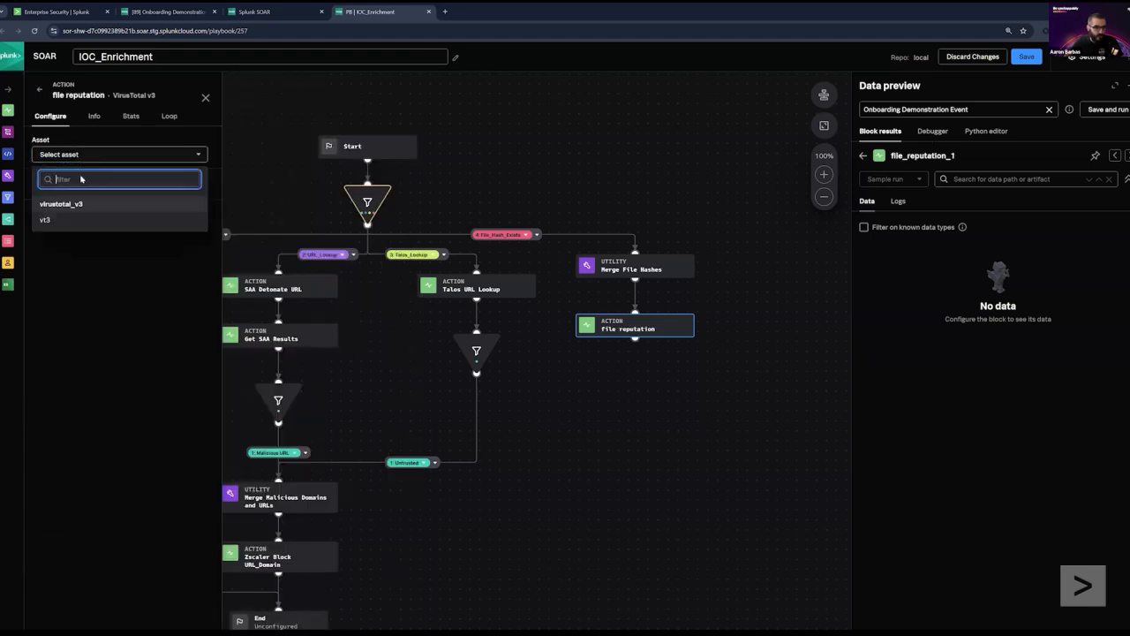
click(43, 225)
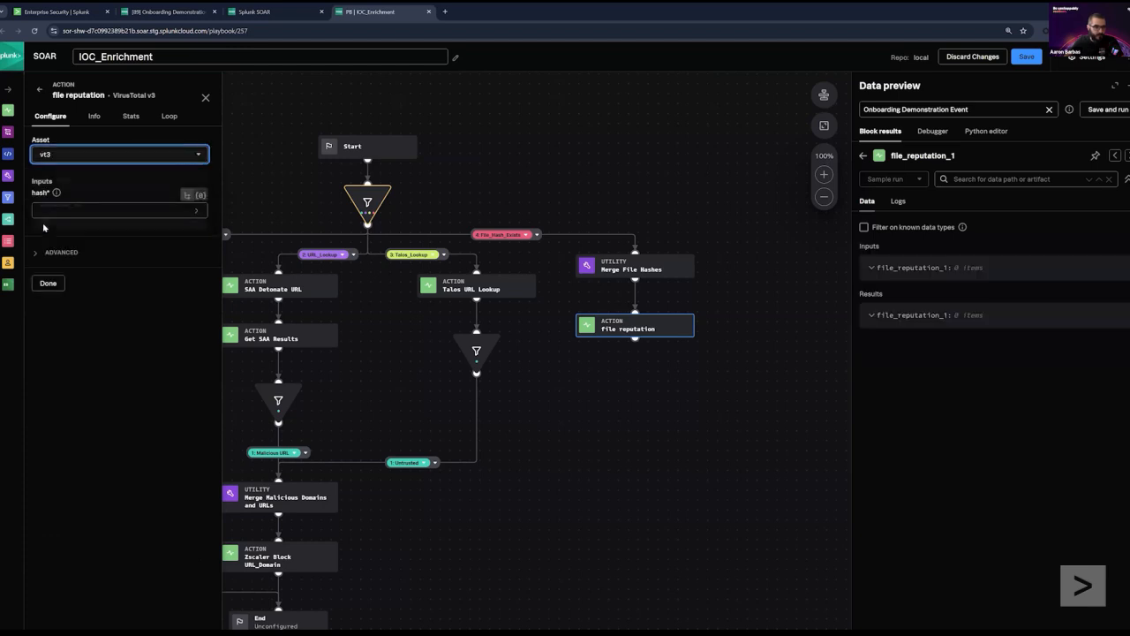
Step: Set the file reputation hash input to the Merge File Hashes output, merge_file_hashes:custom_function_result.data.item
click(120, 210)
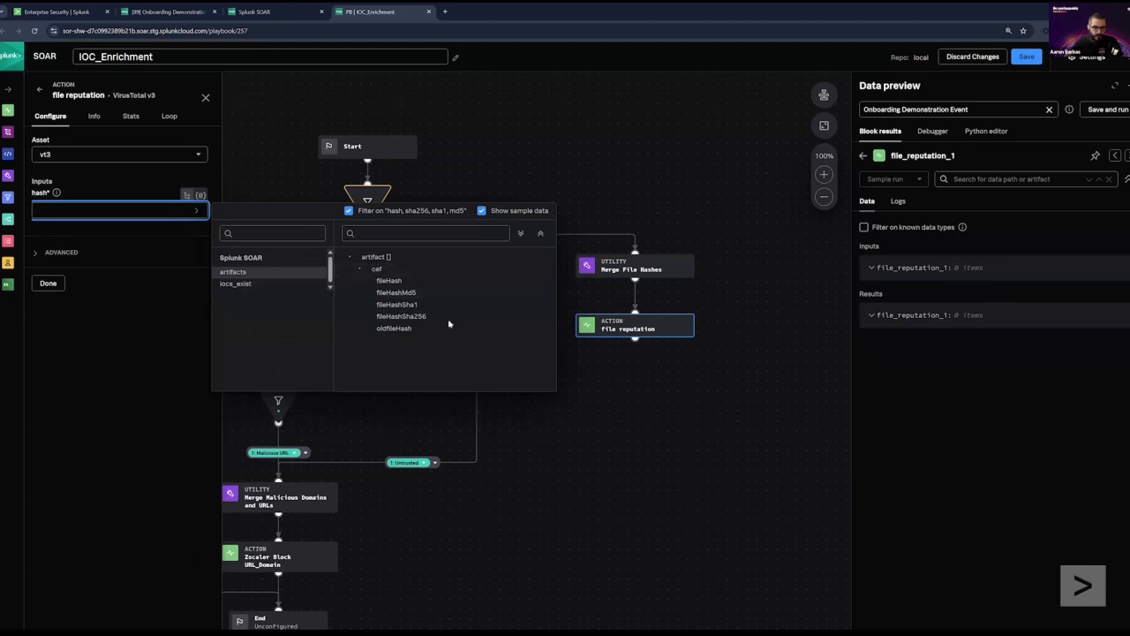
click(863, 155)
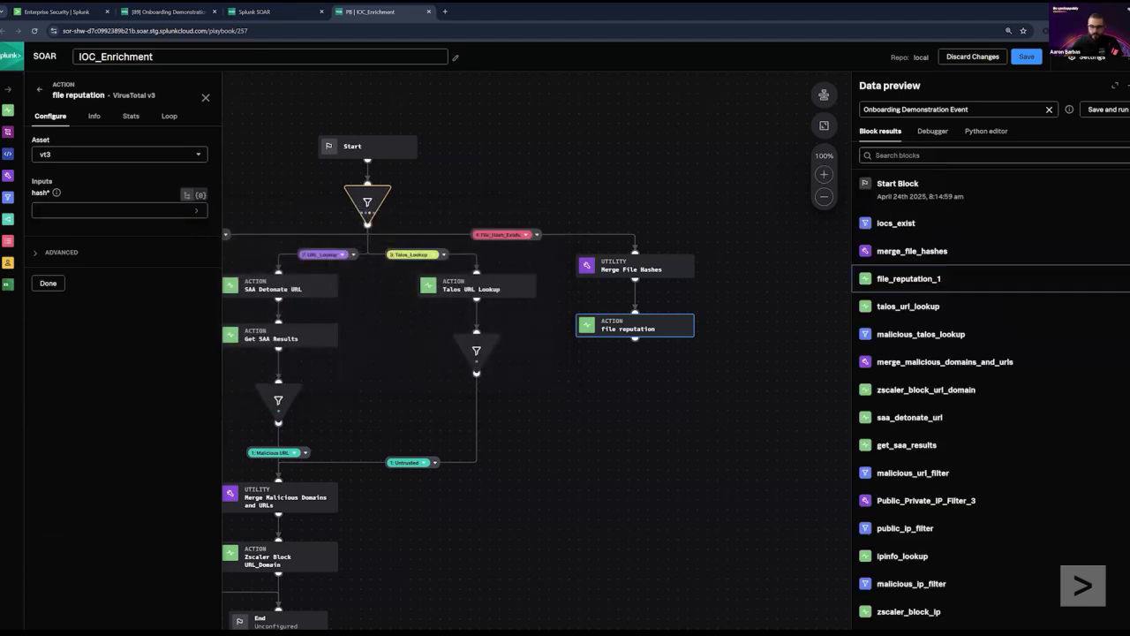
drag(851, 254, 798, 254)
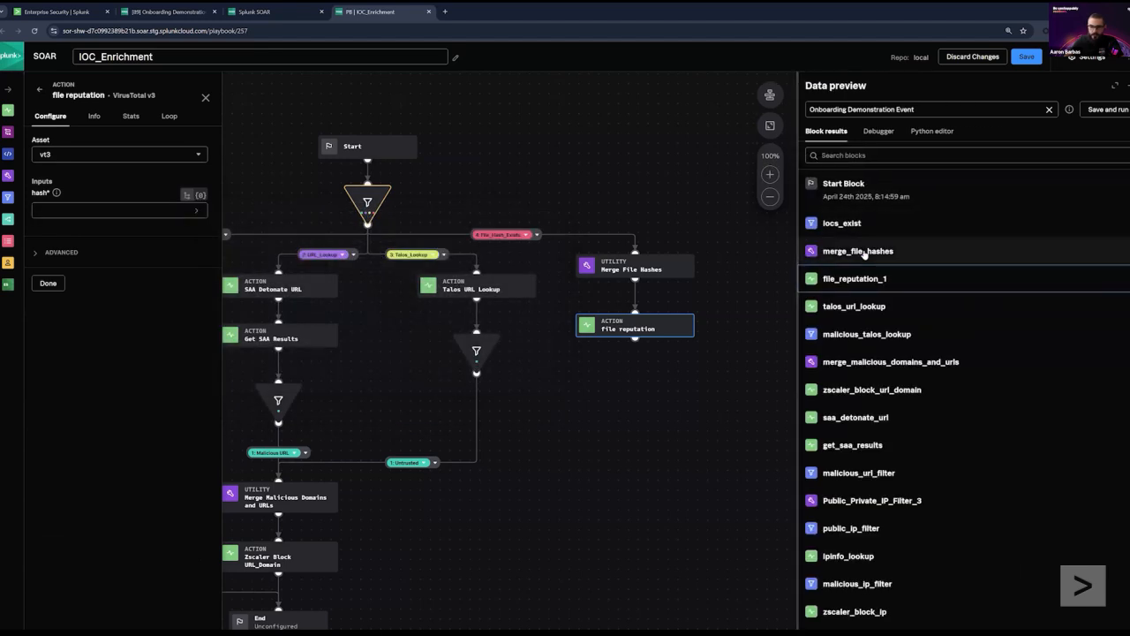
click(865, 252)
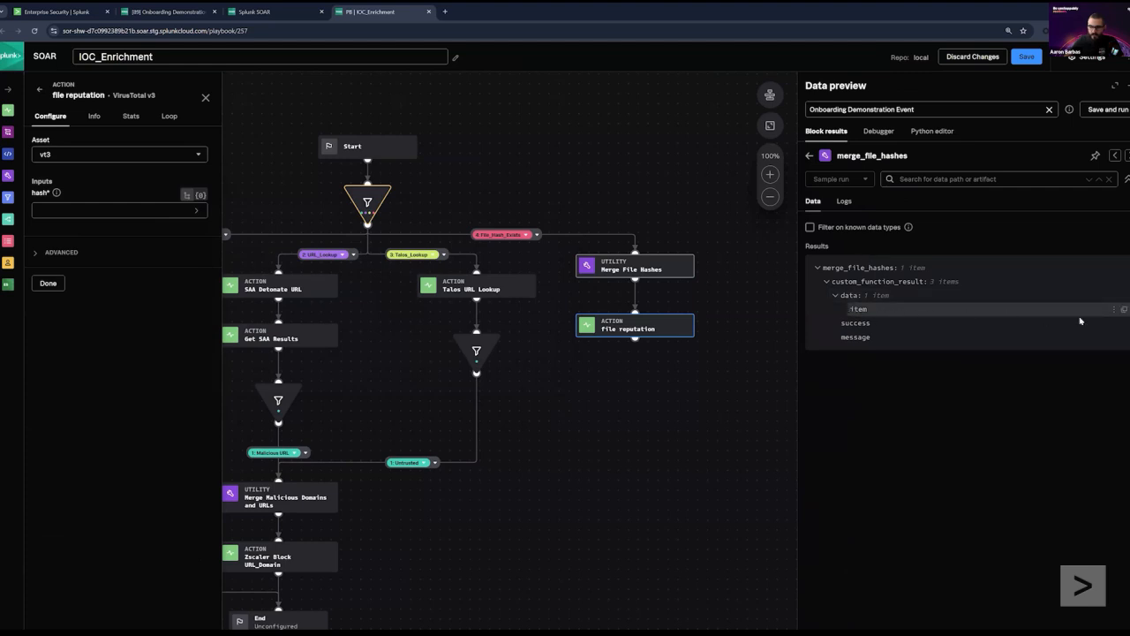
click(1124, 312)
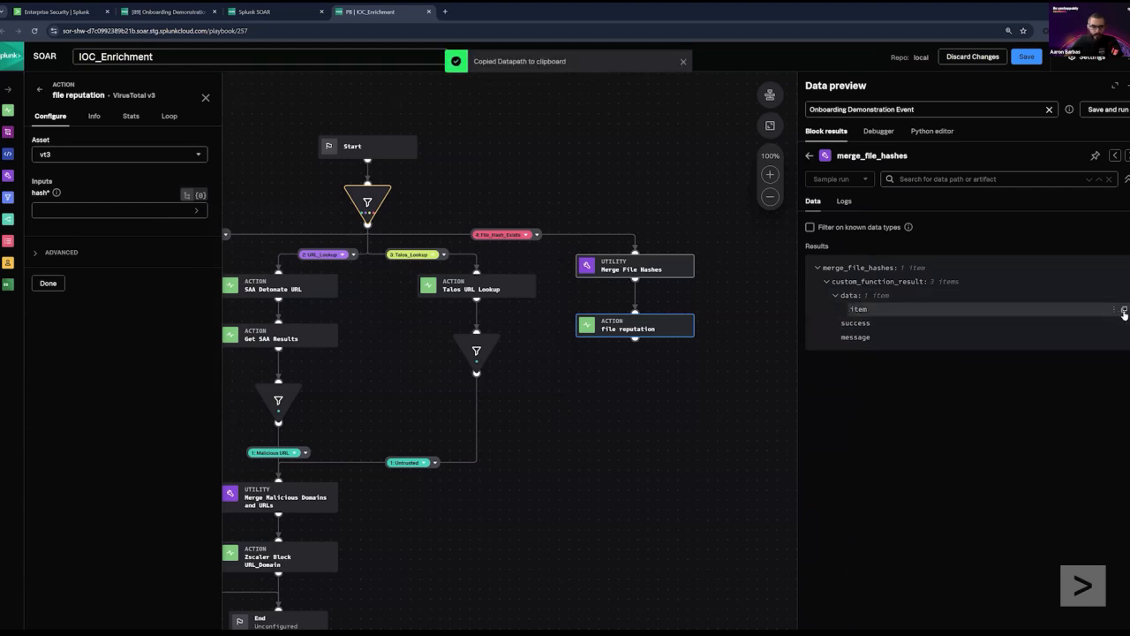
click(115, 210)
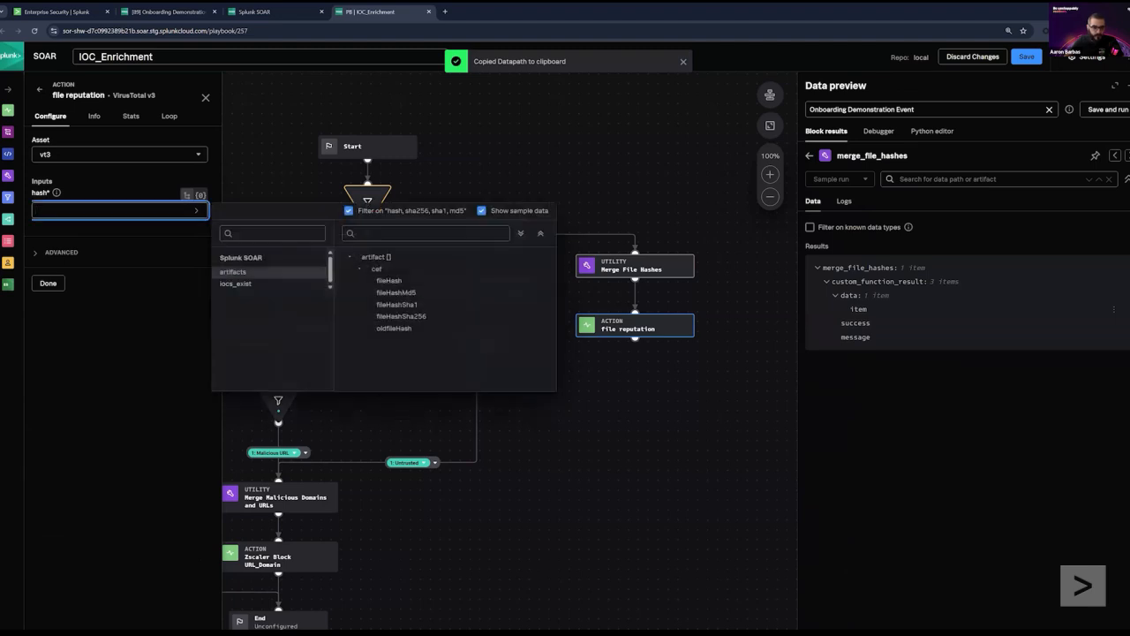
key(ctrl+v)
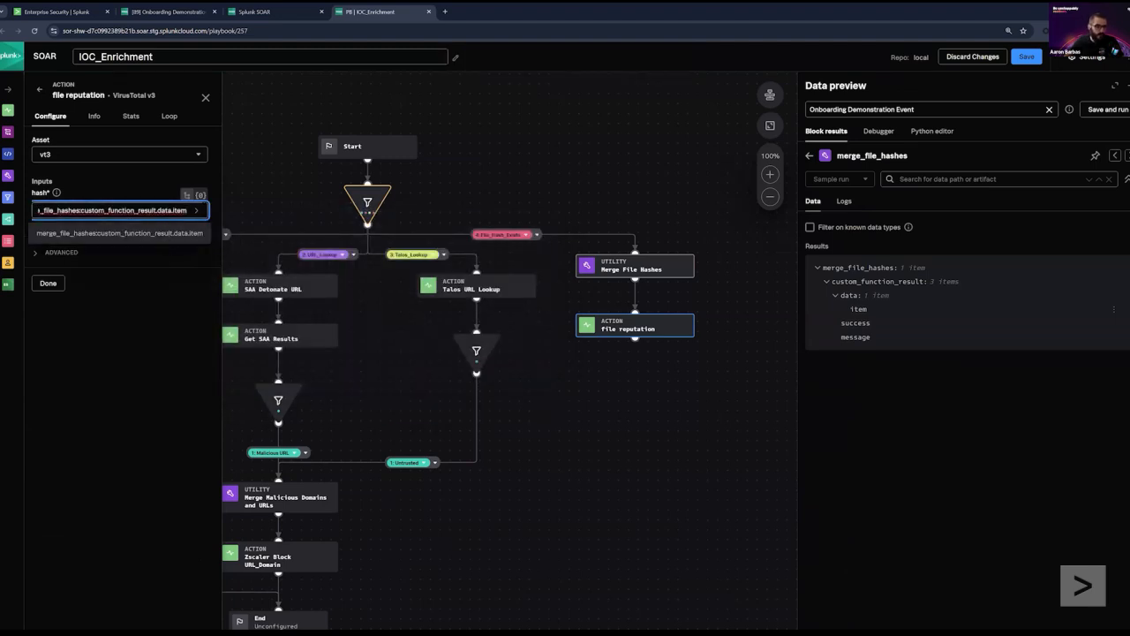
click(247, 237)
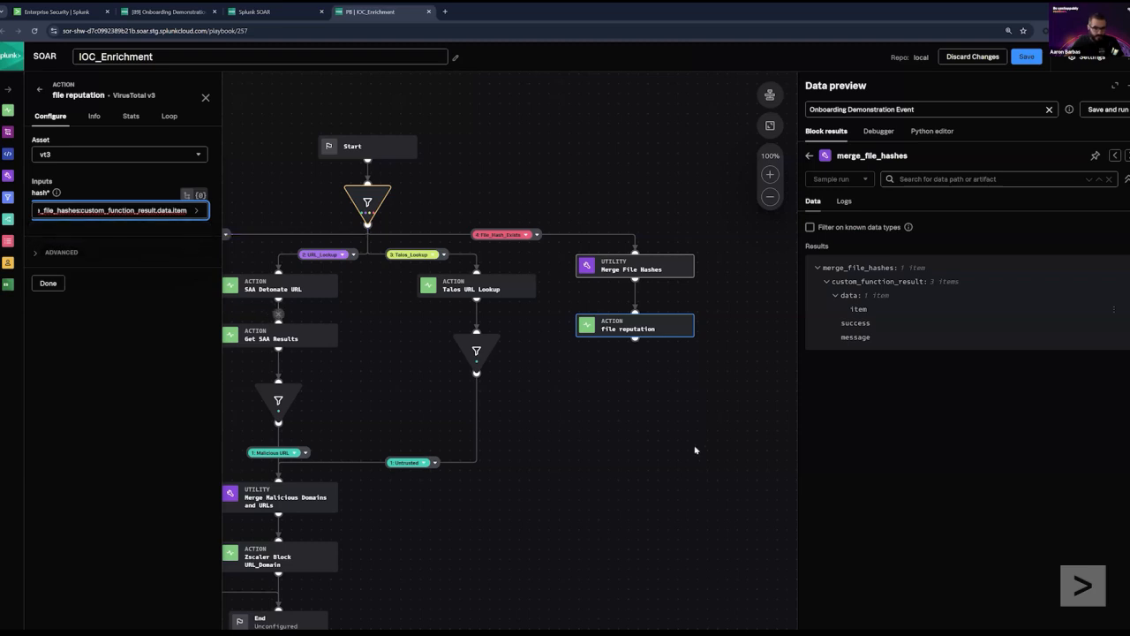
click(690, 452)
Step: Give the file reputation block the custom name "VirusTotal File Hash Lookup" and close its configuration
click(628, 332)
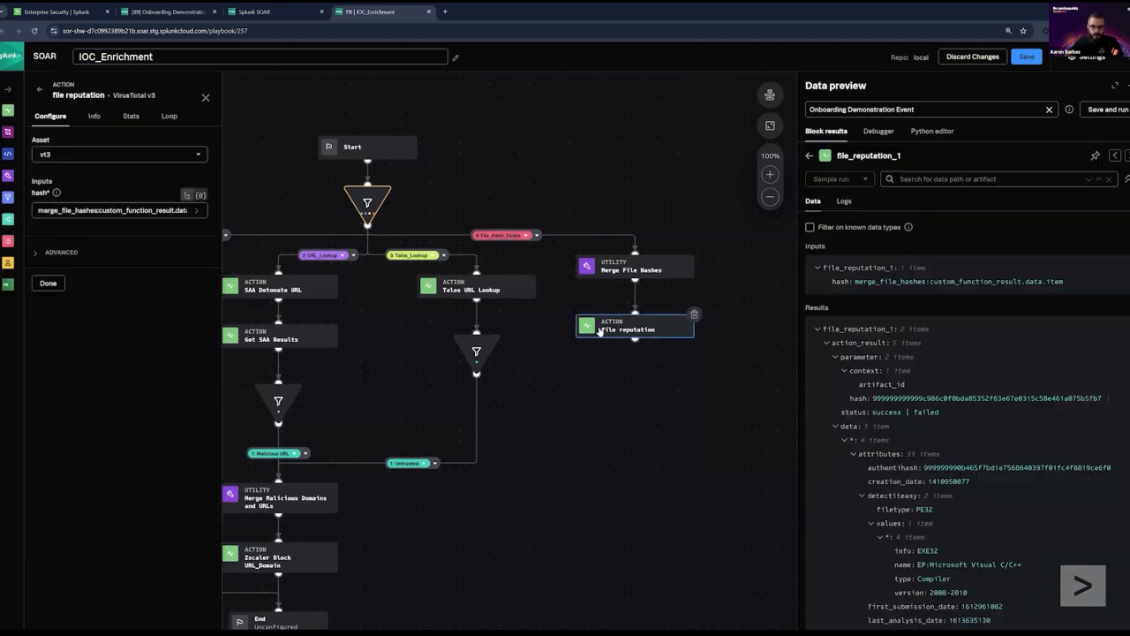
click(93, 115)
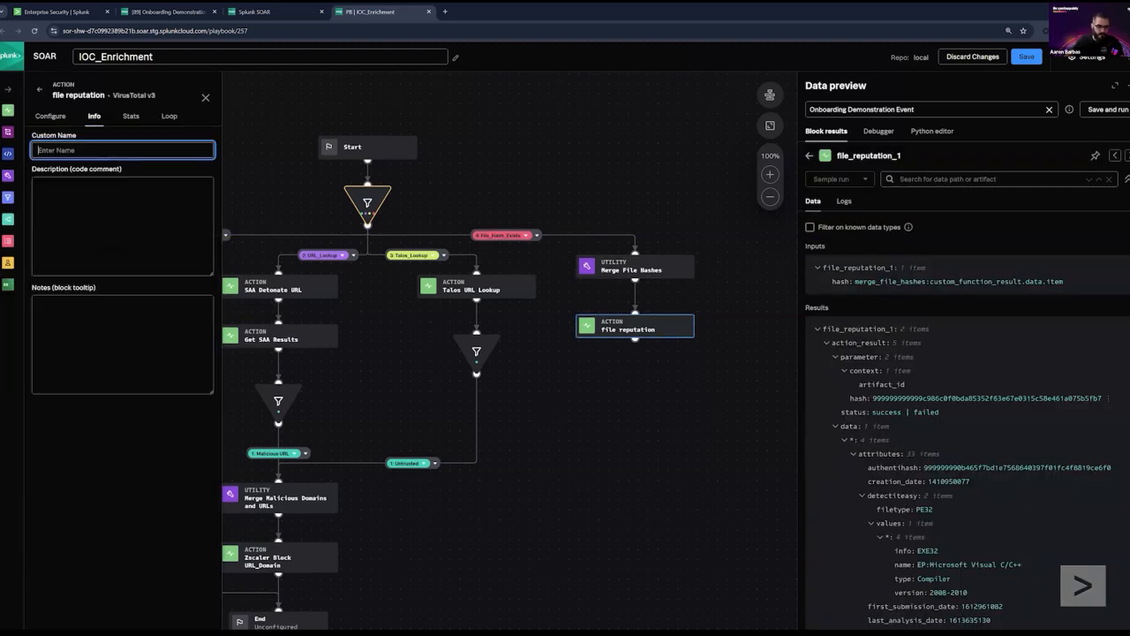
text(Virus)
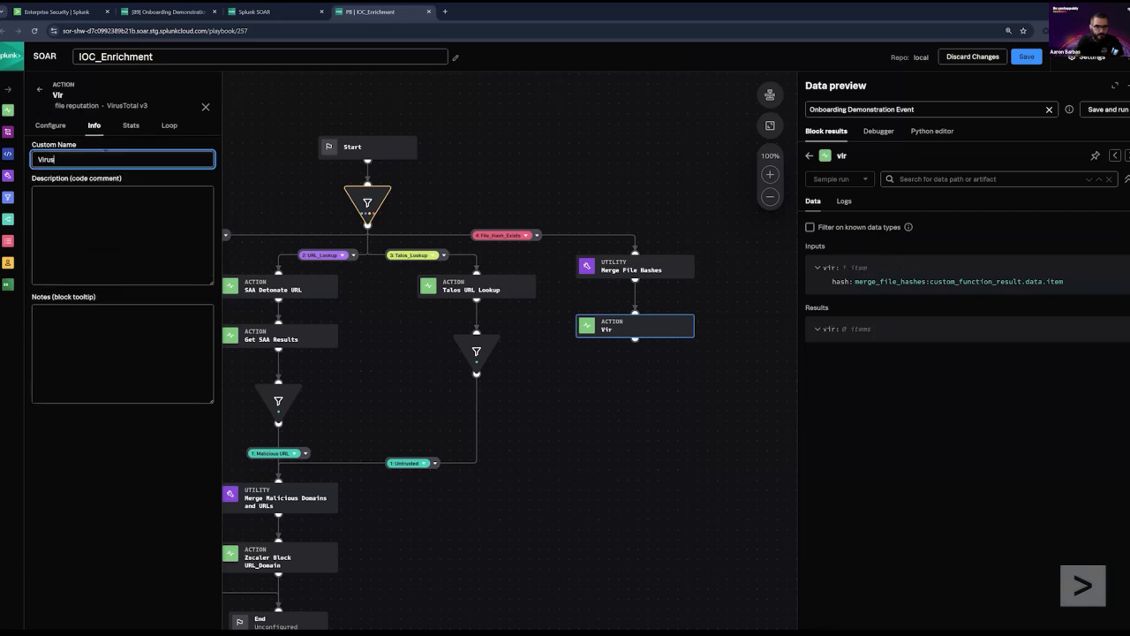
text(Total)
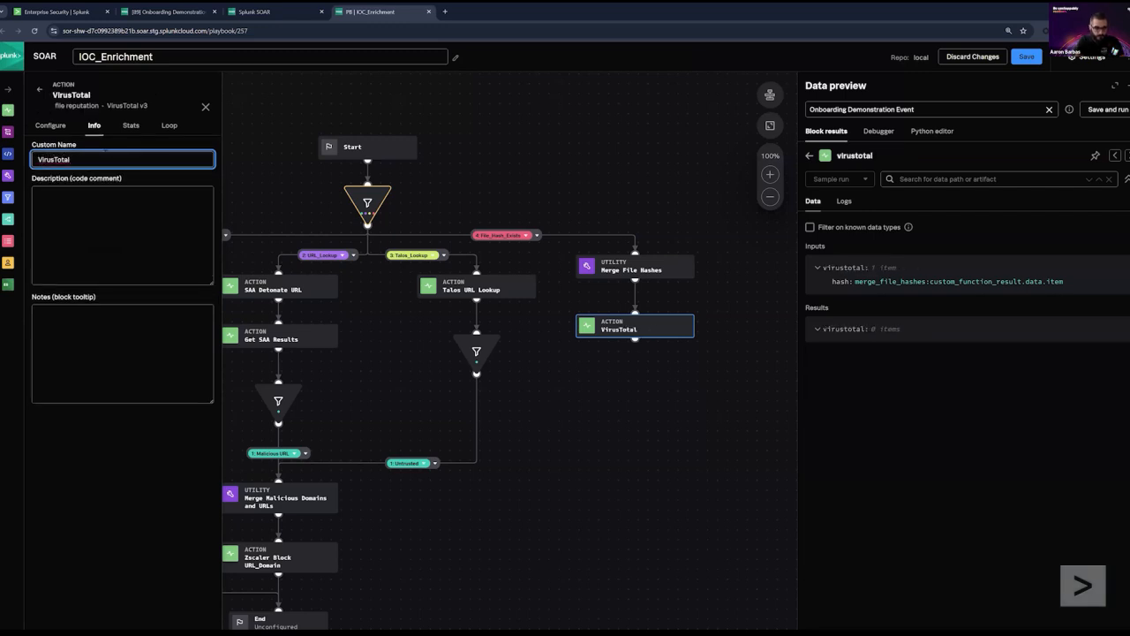
text( File Hash Lookup)
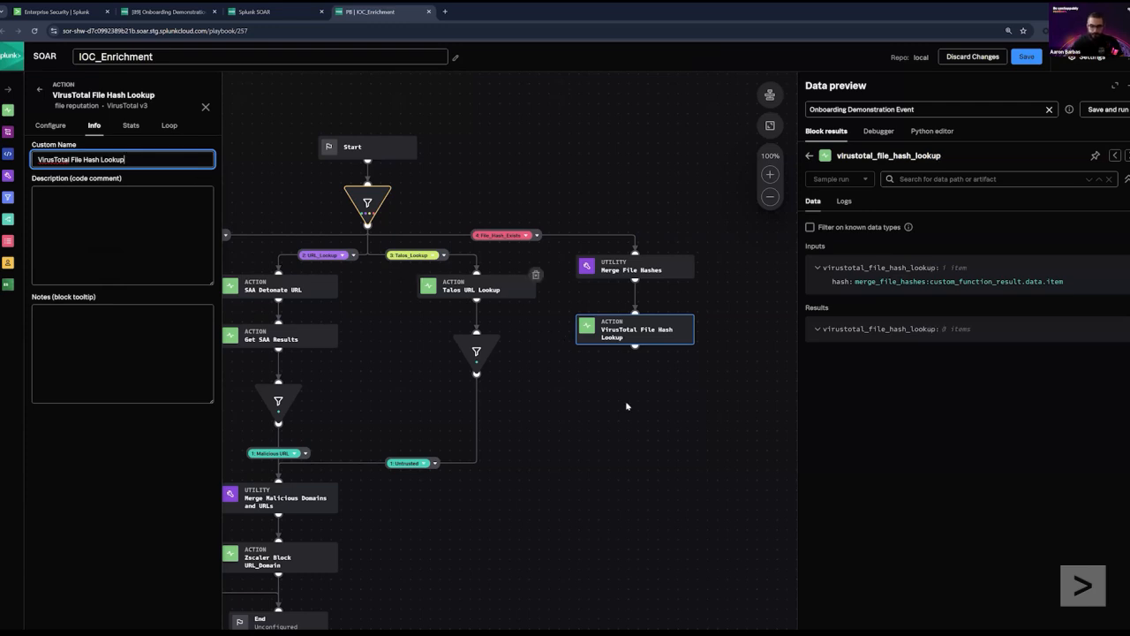
drag(625, 404, 593, 338)
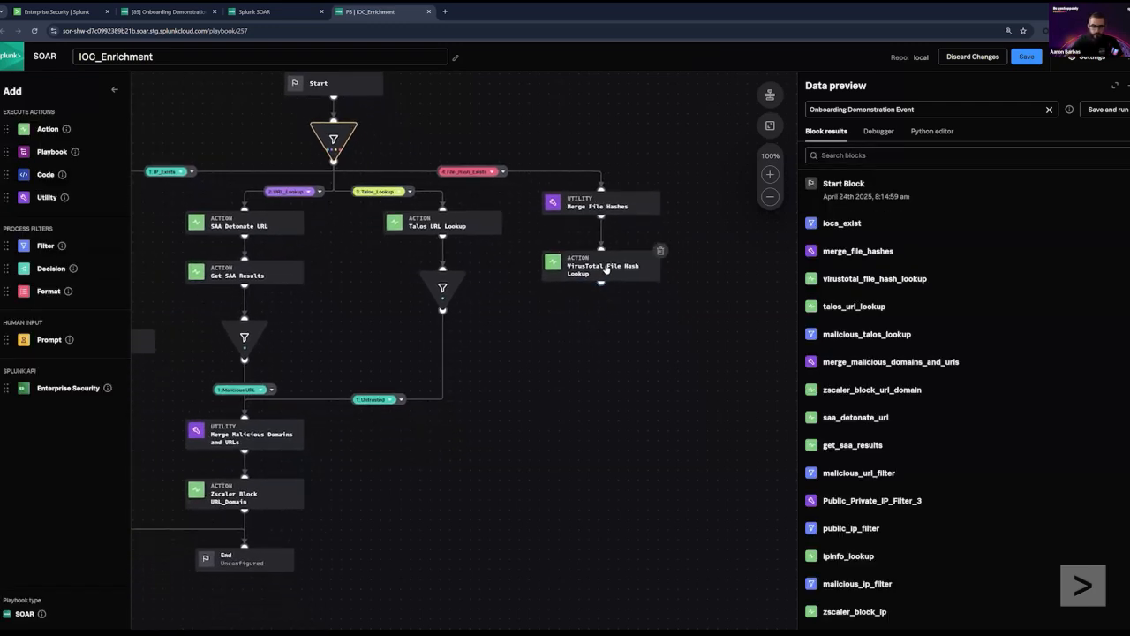
Step: Add a connected Filter block below VirusTotal File Hash Lookup, spacing the blocks out vertically
drag(606, 271, 601, 334)
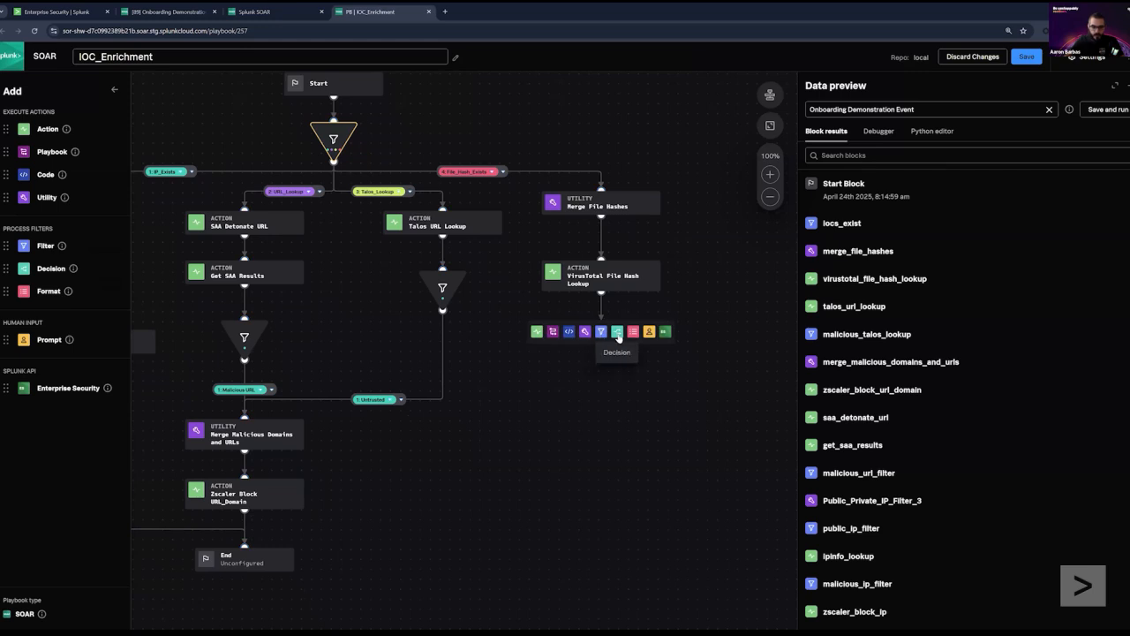
click(617, 332)
click(621, 332)
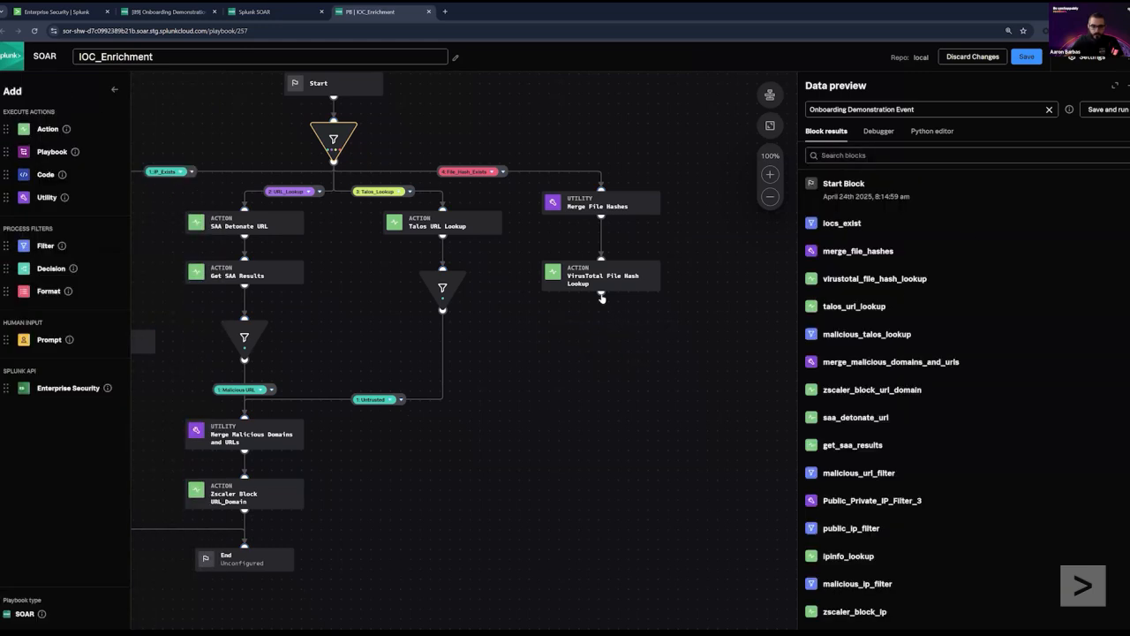
click(602, 342)
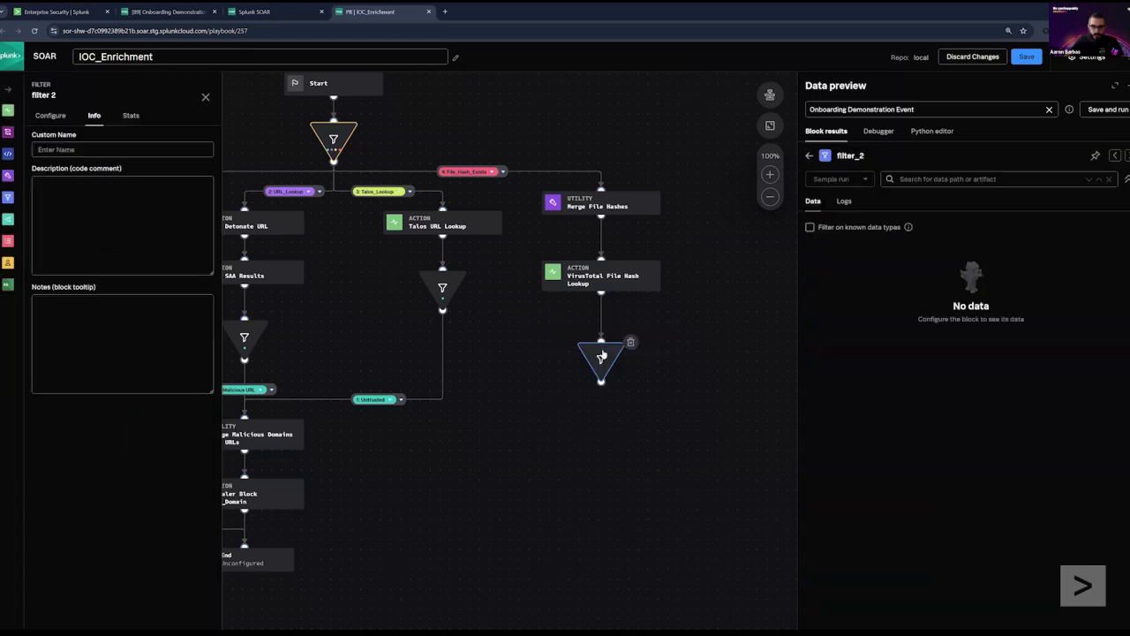
drag(605, 355, 604, 372)
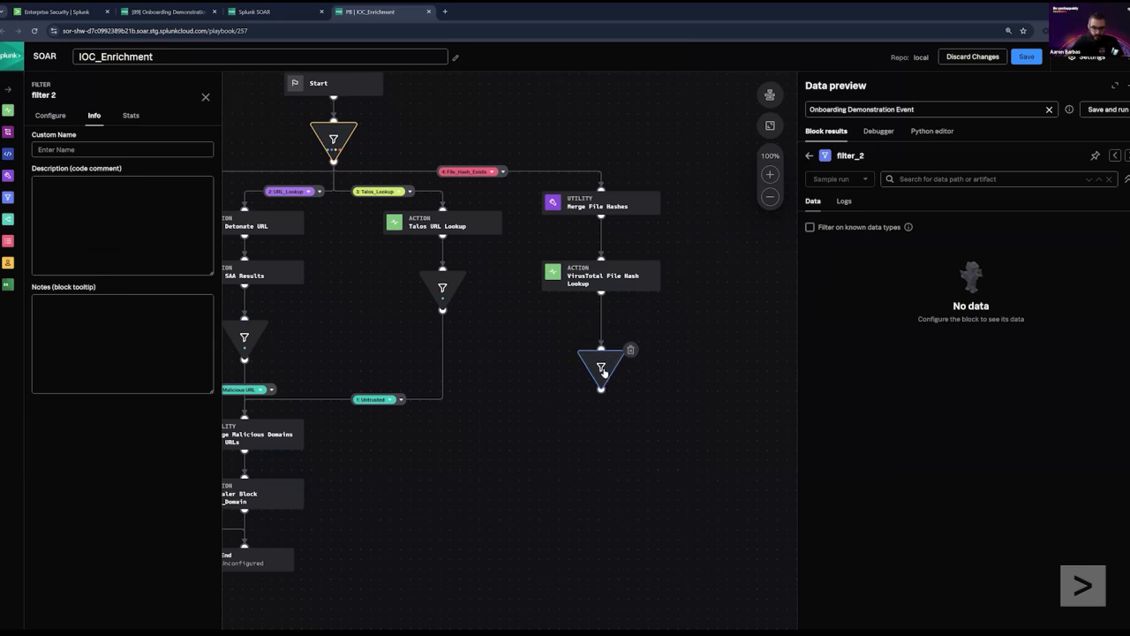
Step: Give the new filter block the custom name "Malicious"
click(167, 151)
text(Malicous)
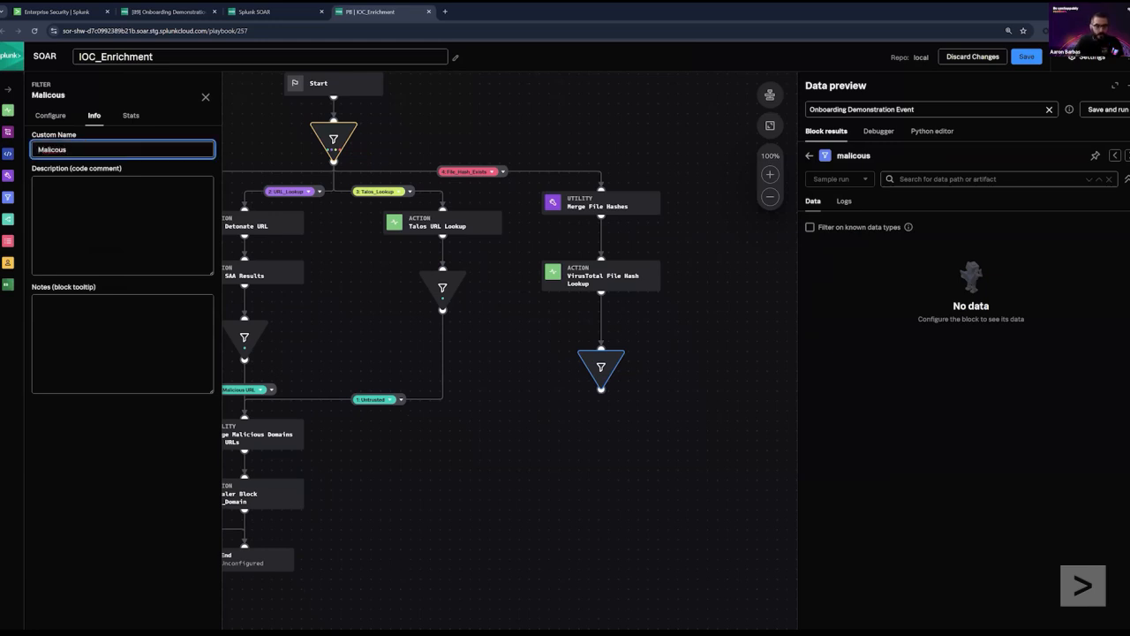
key(ctrl+BackSpace)
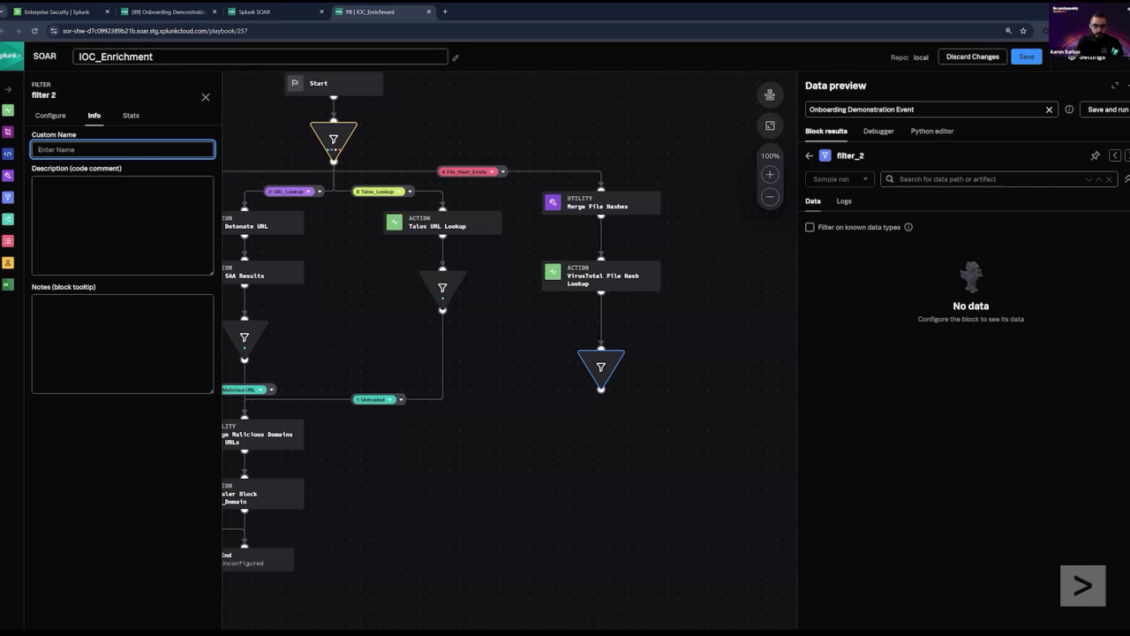
text(Malicious)
Step: Label the filter's first condition "Malicious Hash"
click(52, 115)
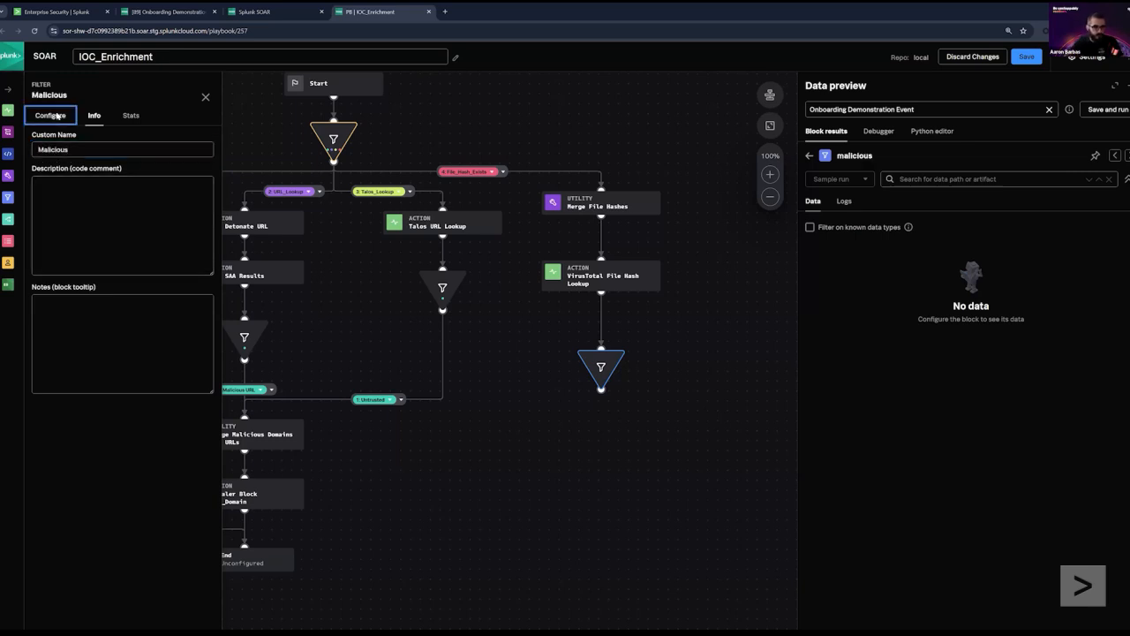
click(187, 151)
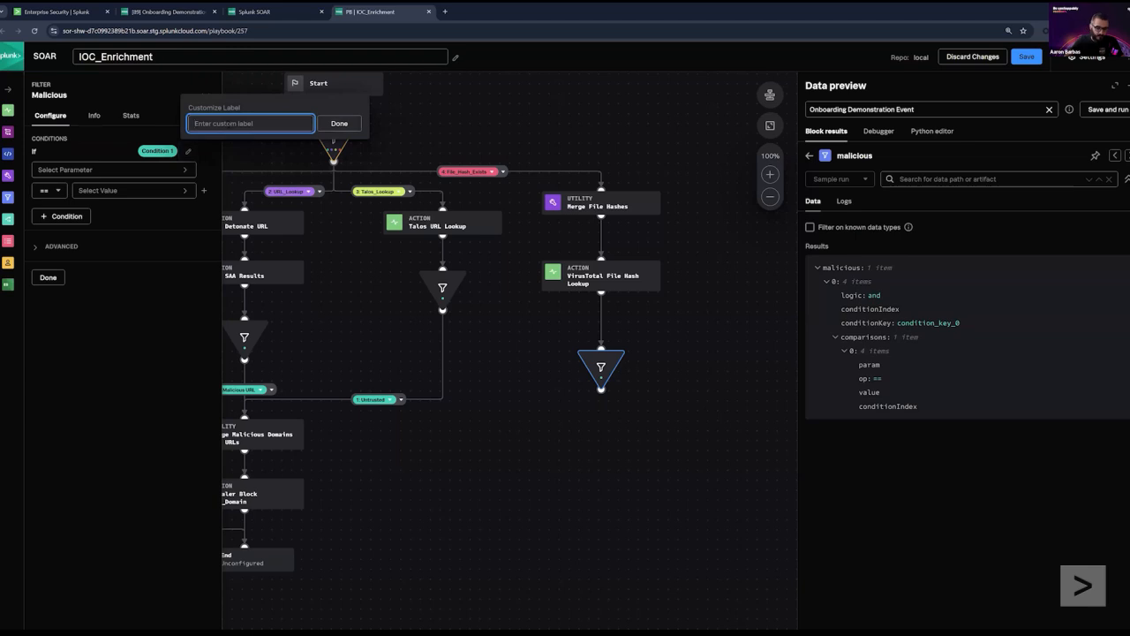
text(Malicious Hash)
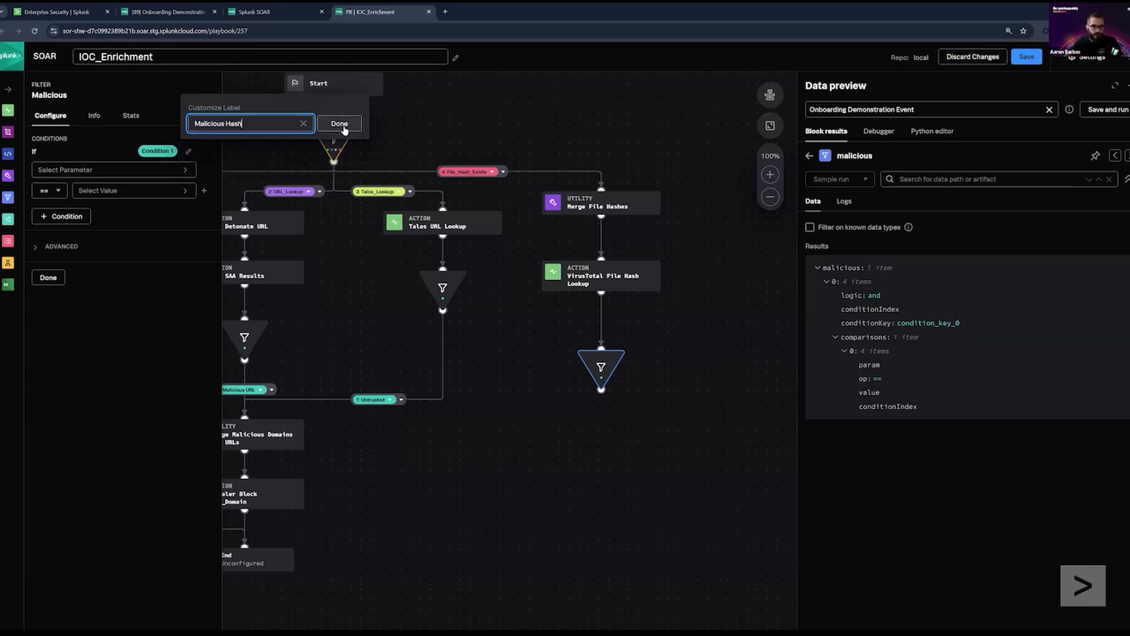
click(342, 126)
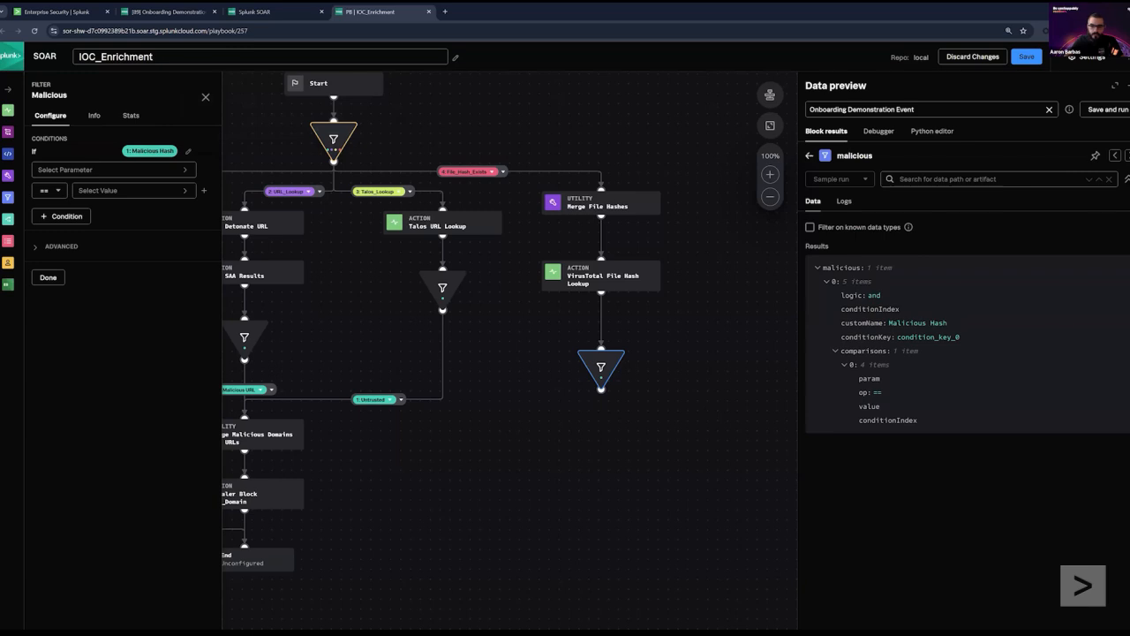
Step: Examine the inputs and results of virustotal_file_hash_lookup in the data preview
click(809, 155)
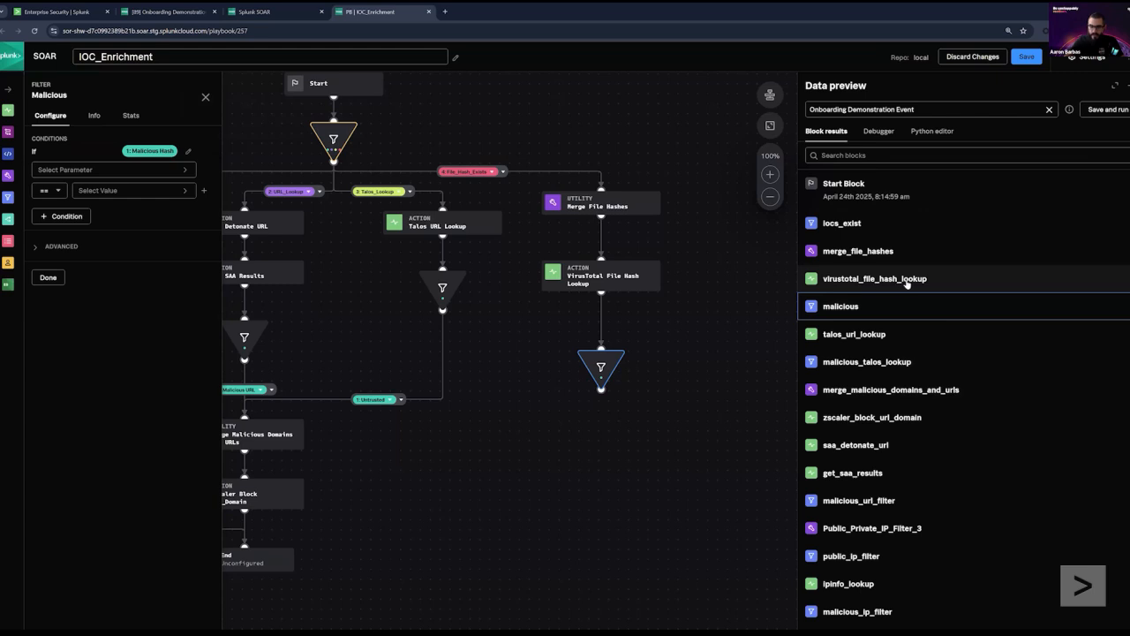
click(907, 283)
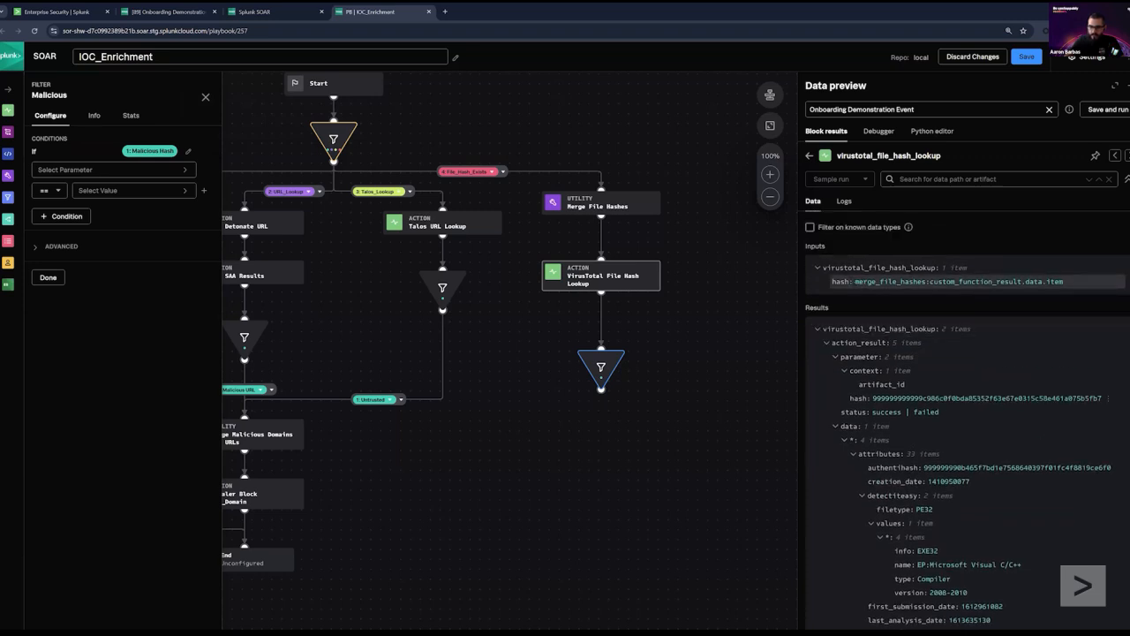
scroll(1031, 279, down, 10)
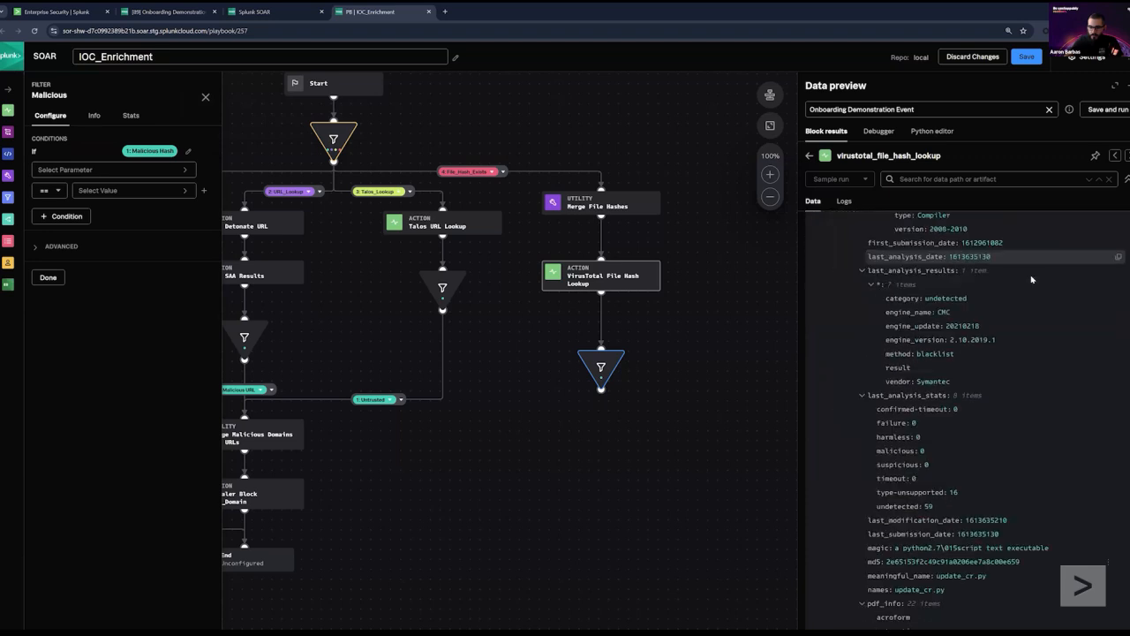
scroll(1031, 279, down, 10)
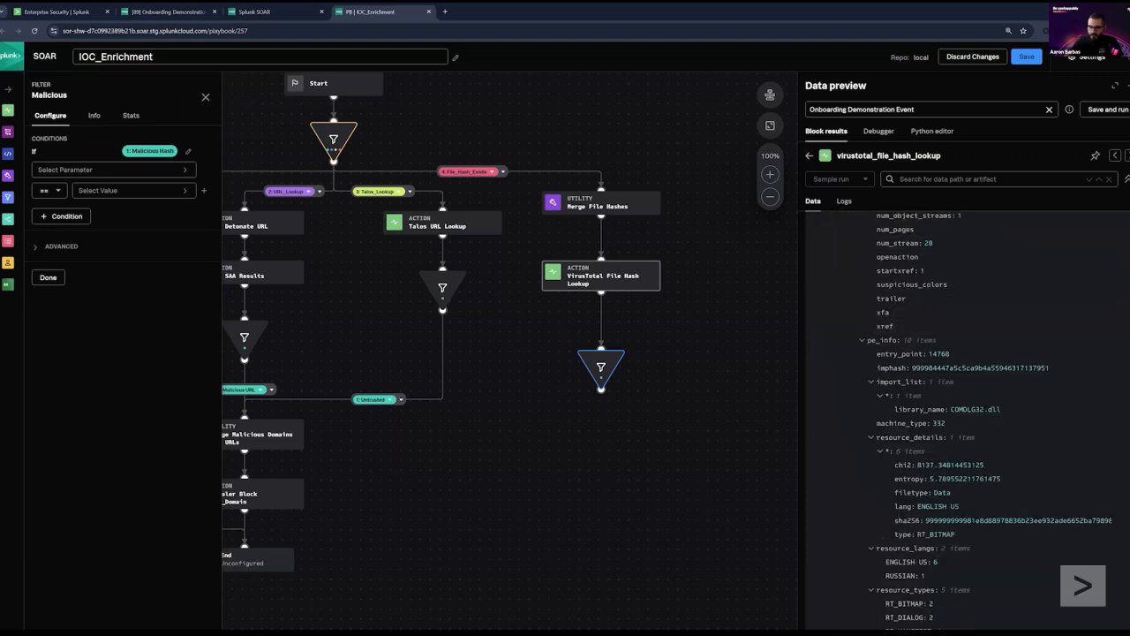
scroll(971, 397, up, 20)
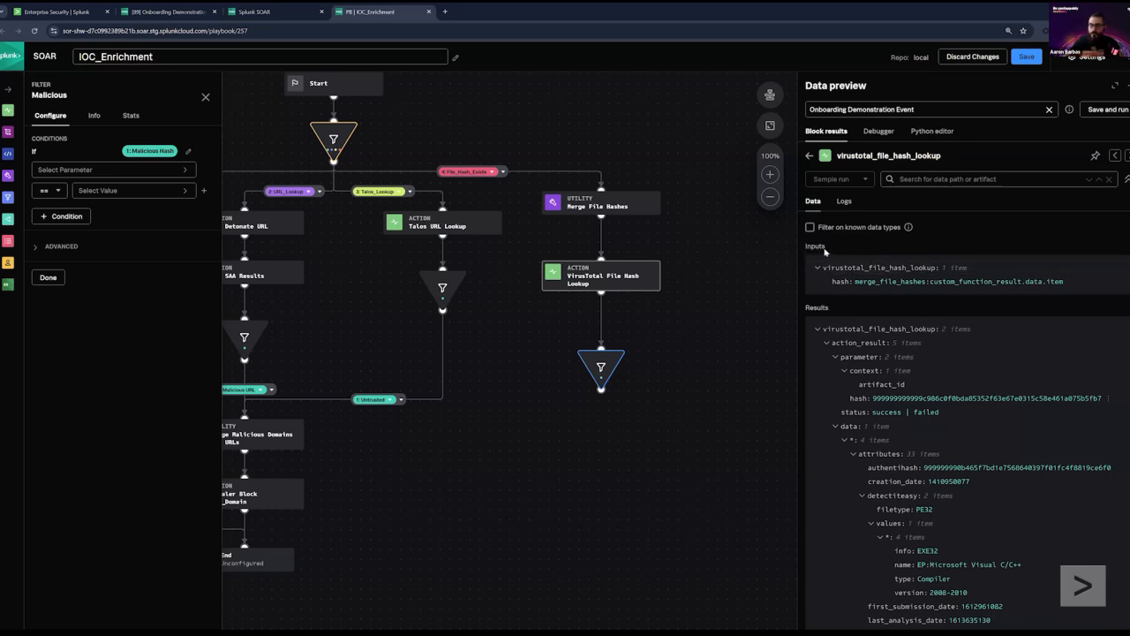
drag(825, 246, 807, 246)
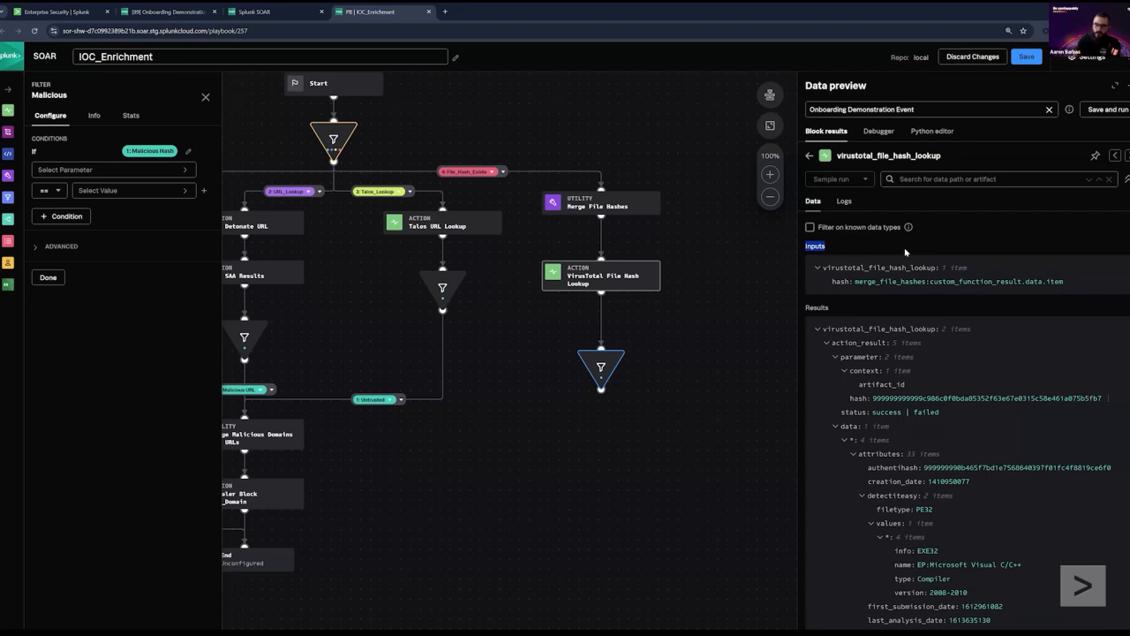
drag(833, 309, 804, 310)
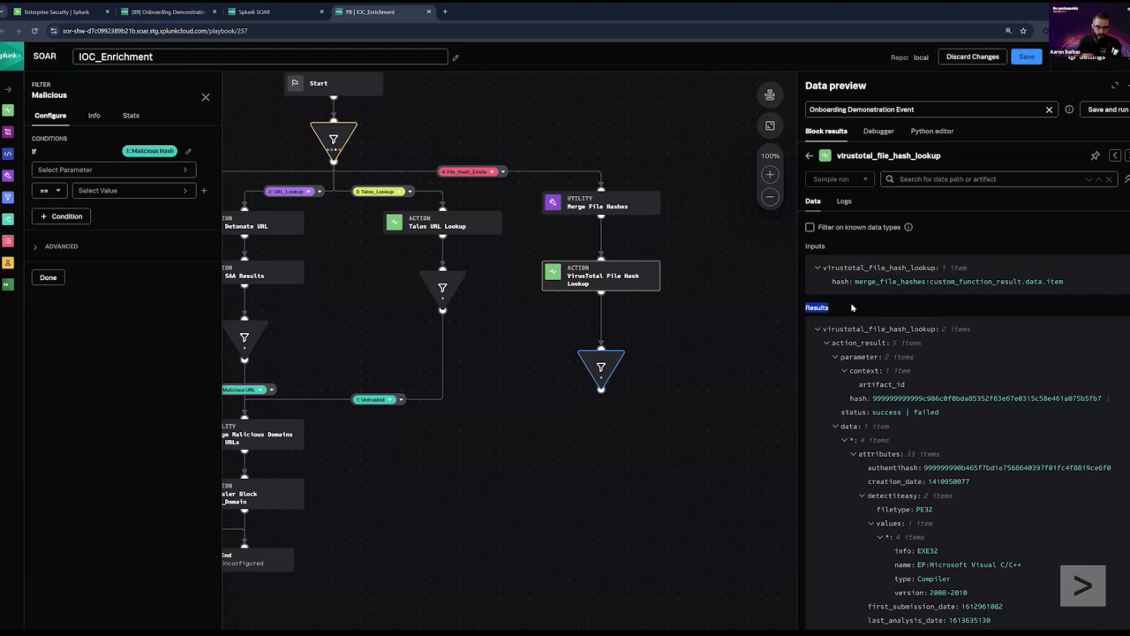
click(1063, 282)
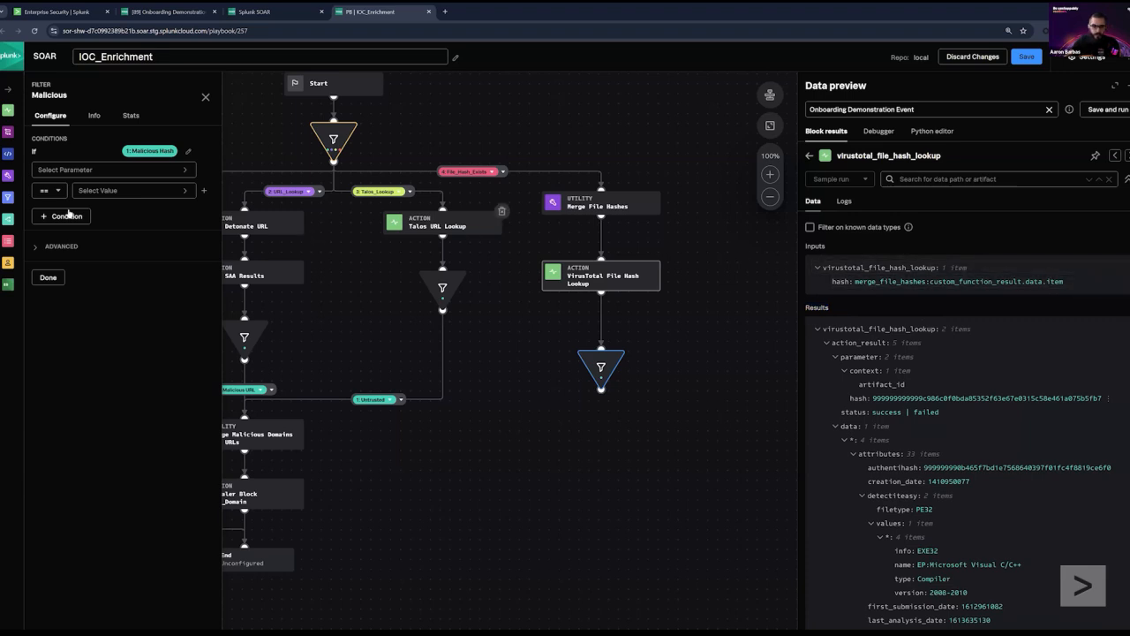
Step: Set the Malicious Hash condition to the VirusTotal lookup's action_result.parameter.hash >= 1 and close the filter configuration
click(106, 170)
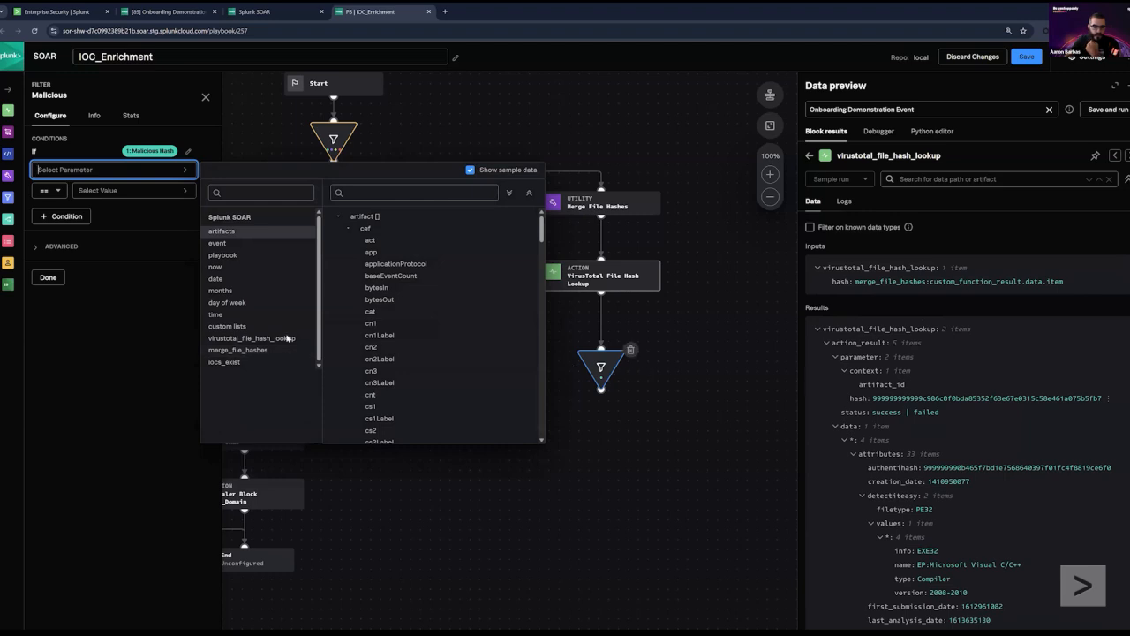
click(230, 340)
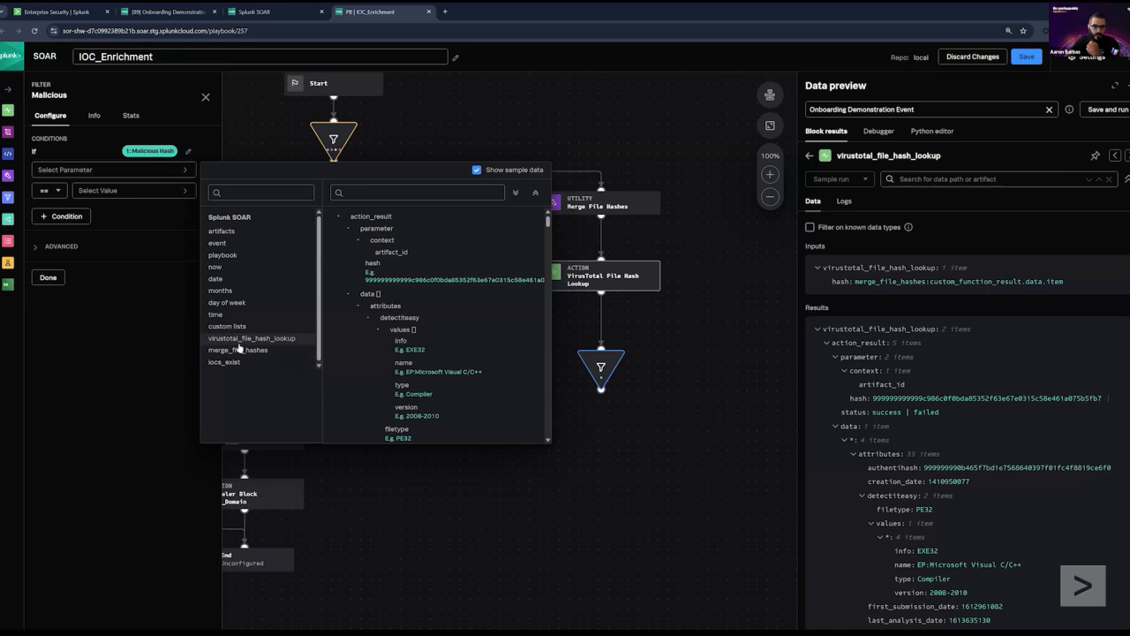
click(372, 268)
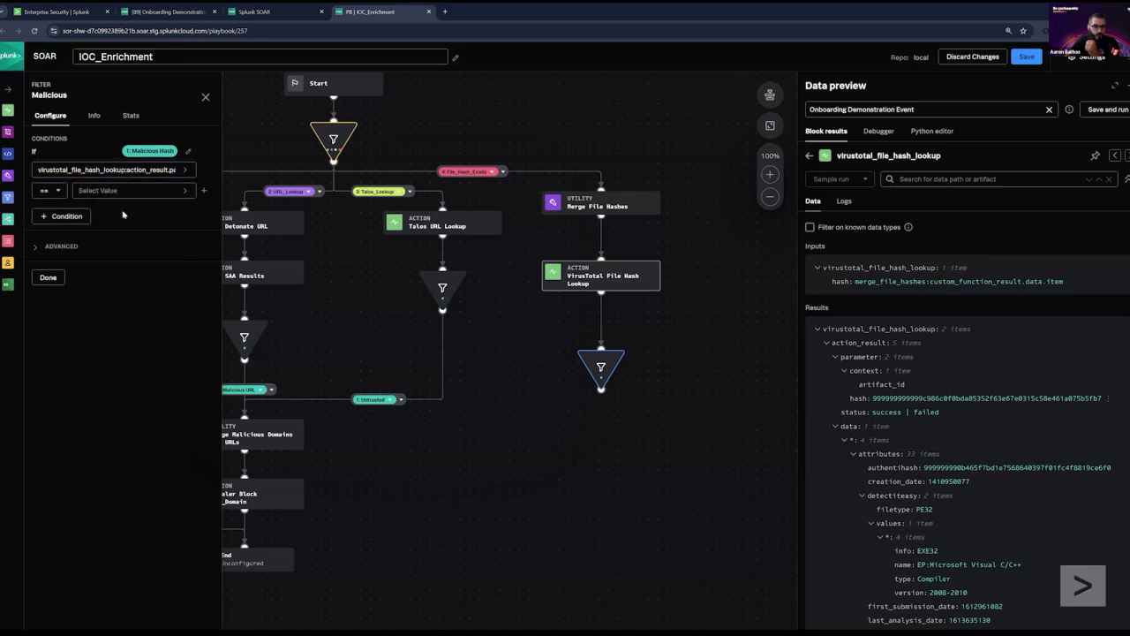
click(60, 191)
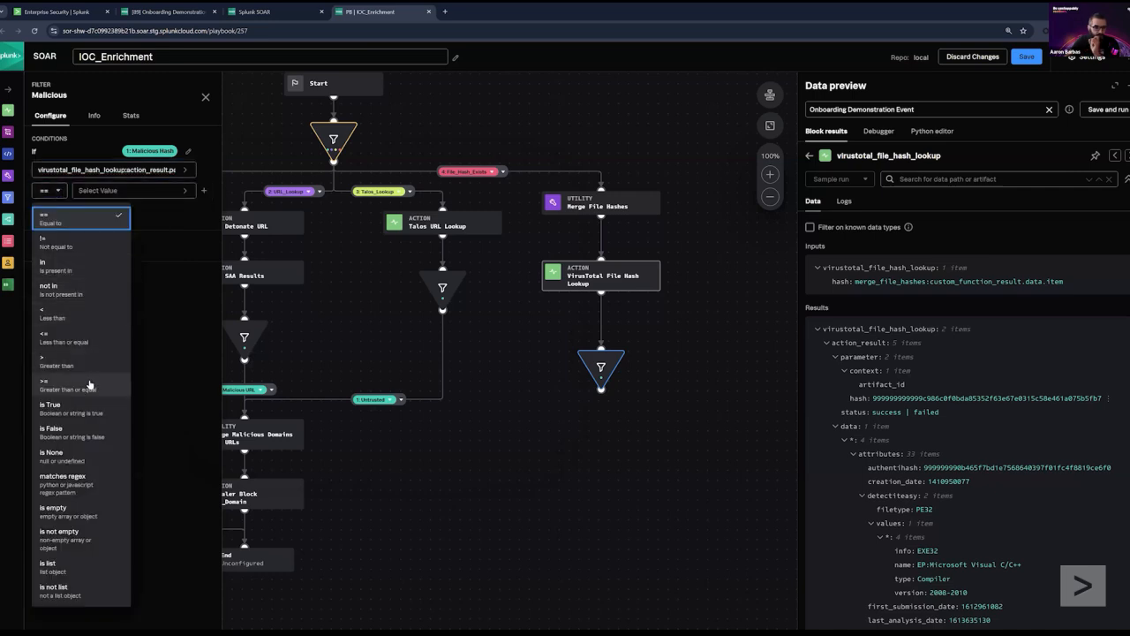
click(89, 384)
click(124, 190)
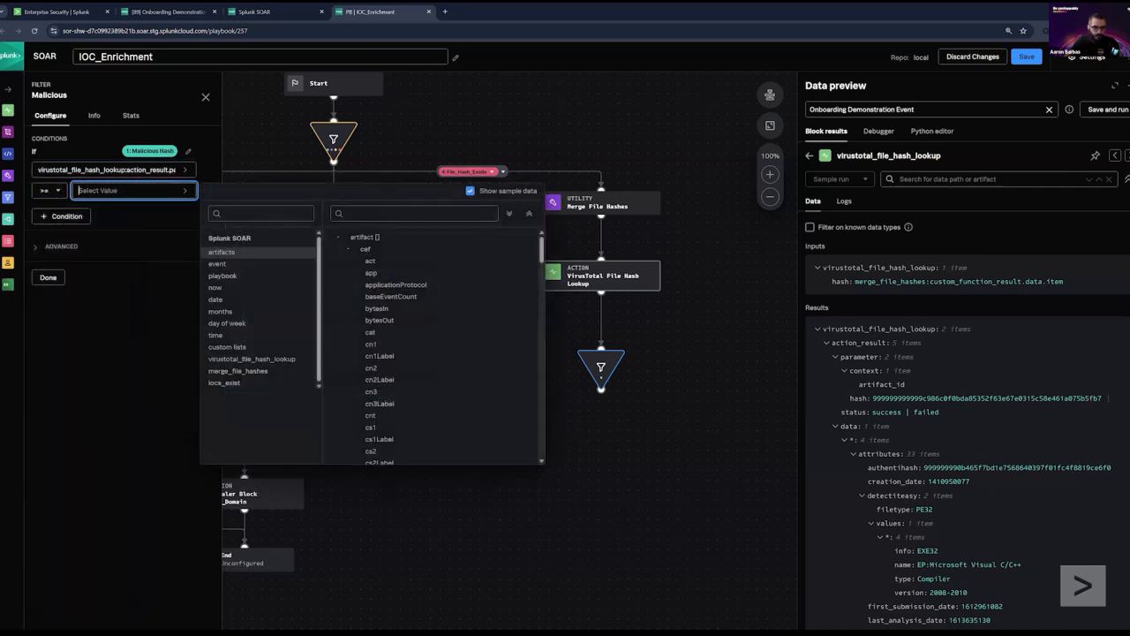
text(1)
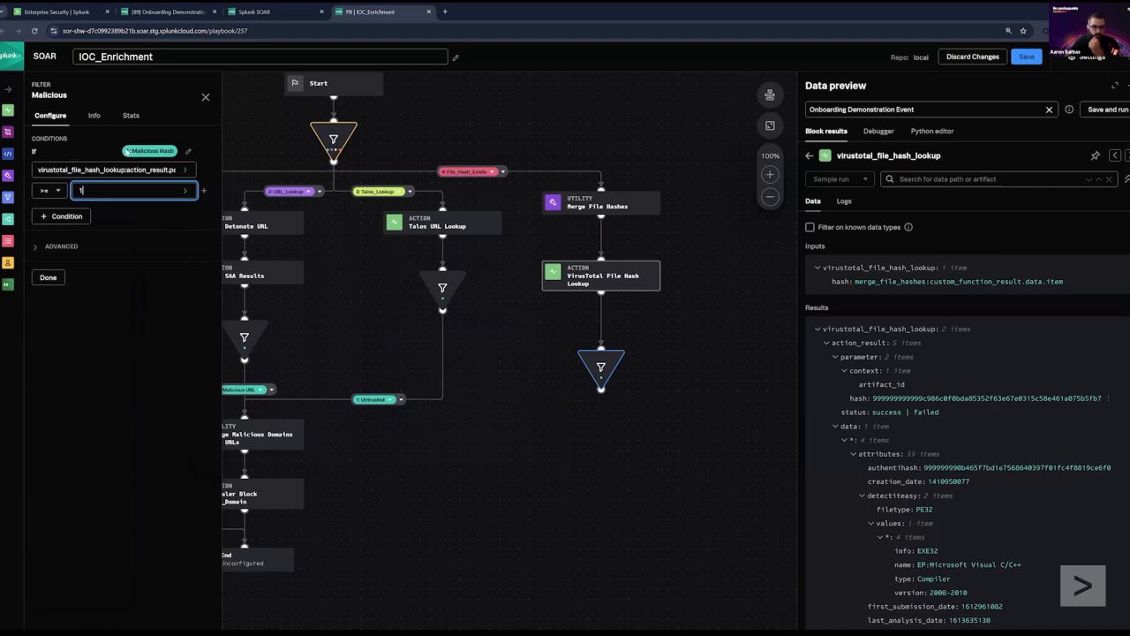
click(522, 370)
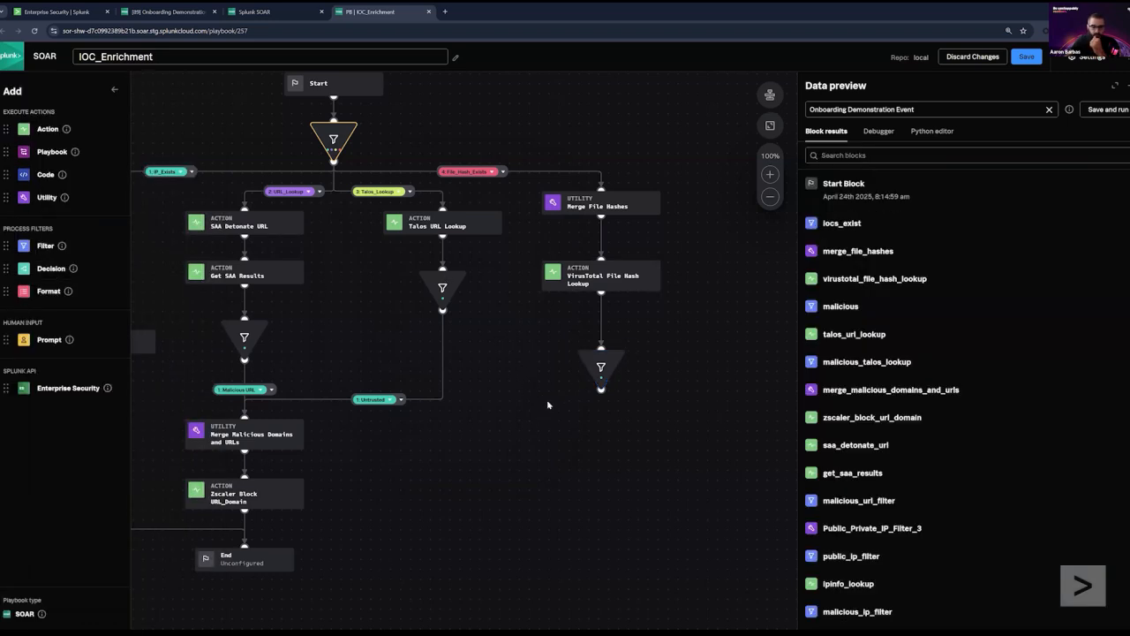
Step: Add a connected Action block below the Malicious filter on the file hash branch
scroll(547, 405, down, 3)
drag(638, 314, 638, 355)
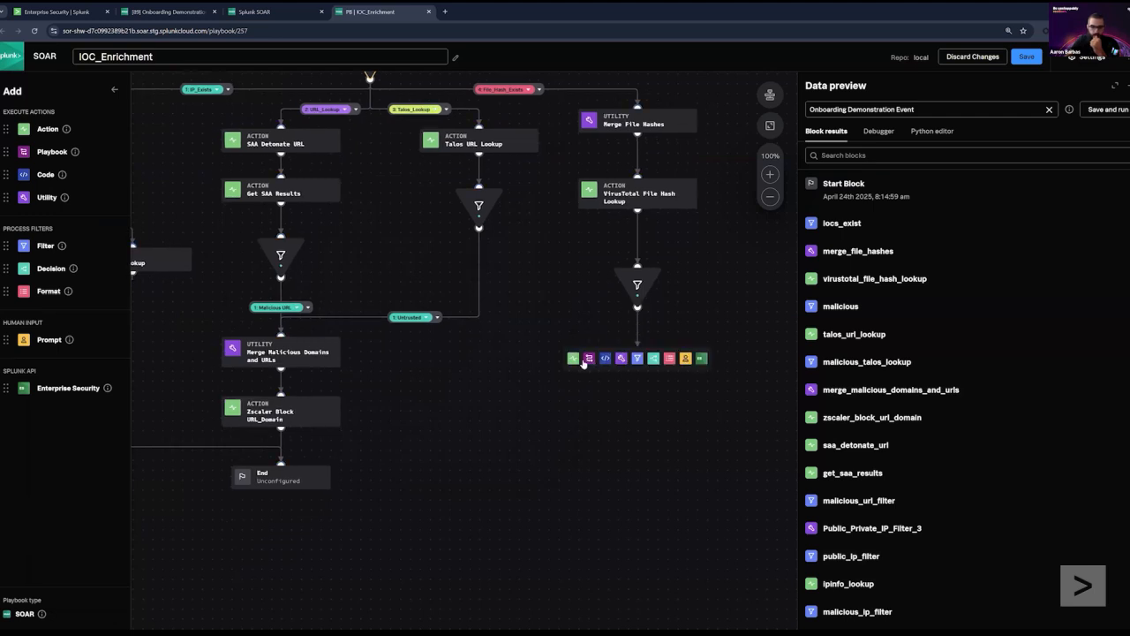
click(573, 359)
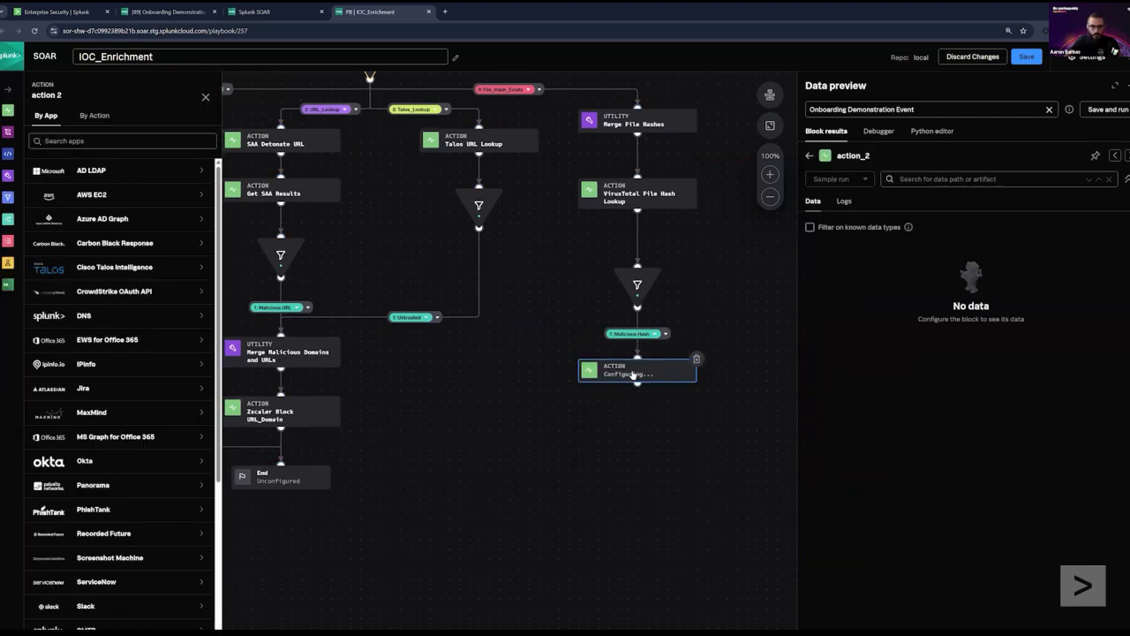
Step: Find the "block hash" action and assign its Carbon Black Response version to the new action block
click(70, 247)
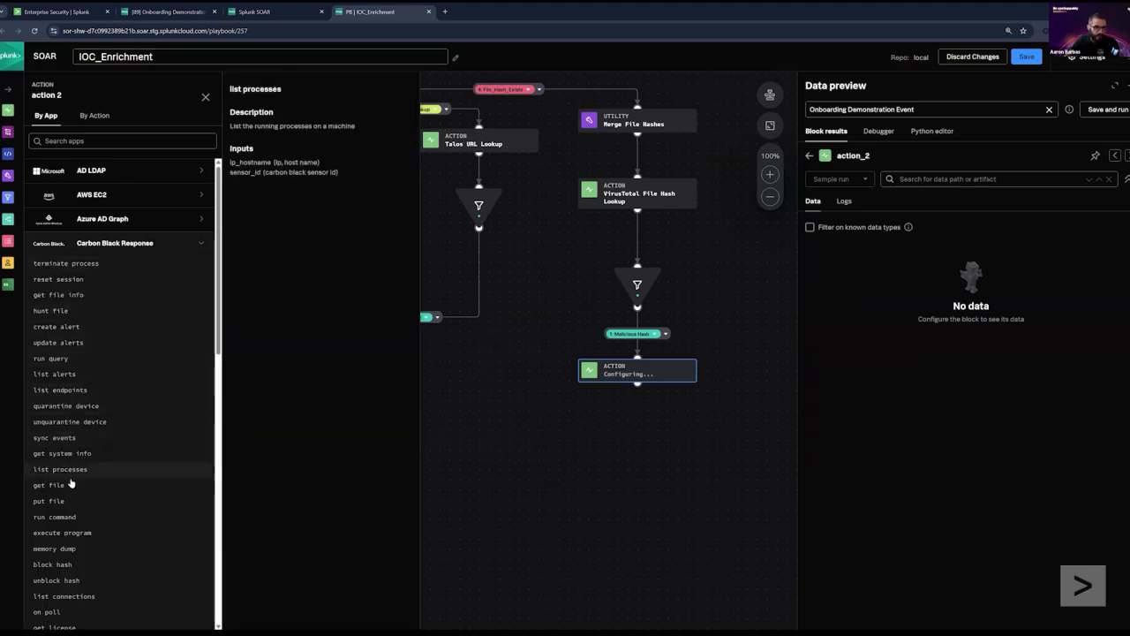
scroll(78, 404, down, 3)
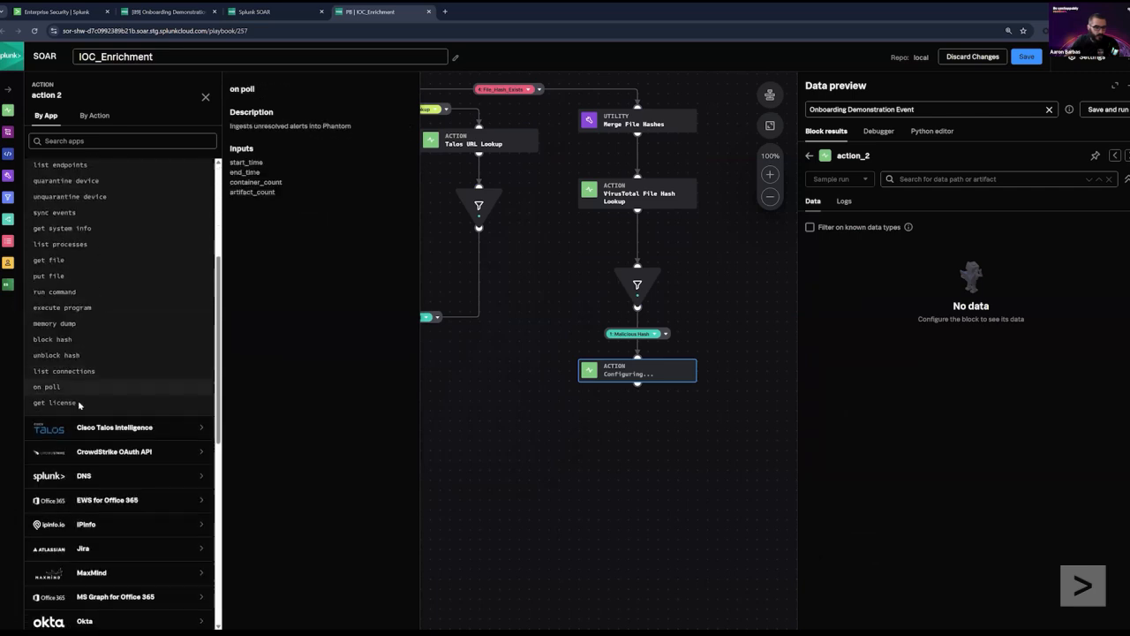
scroll(80, 405, down, 2)
scroll(80, 405, up, 5)
click(116, 142)
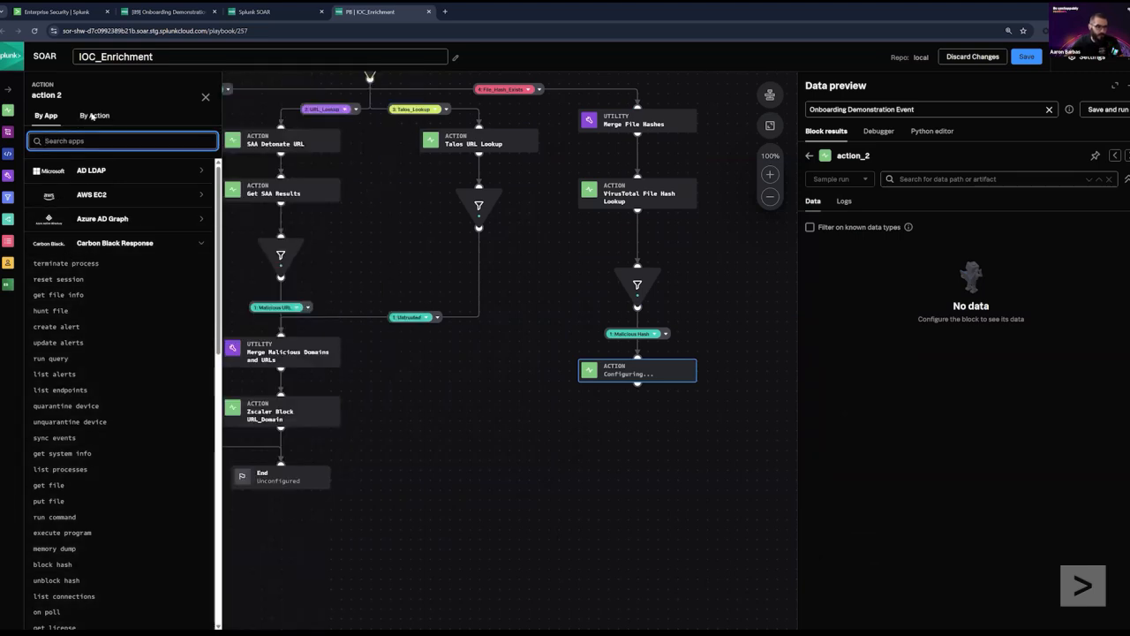
click(92, 116)
text(block hash)
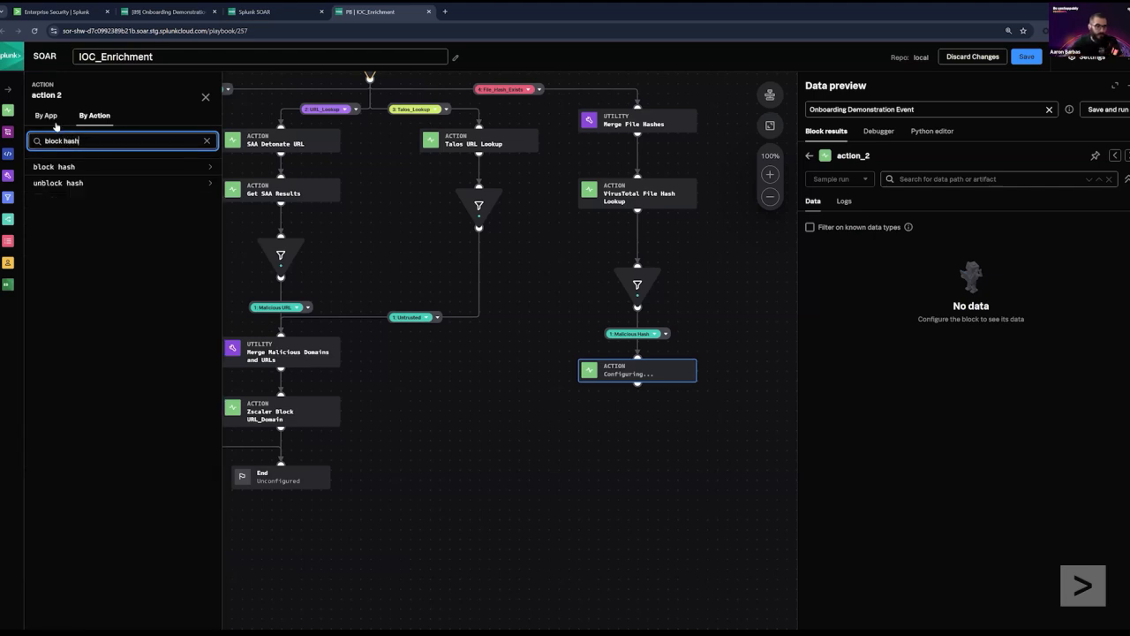
click(171, 168)
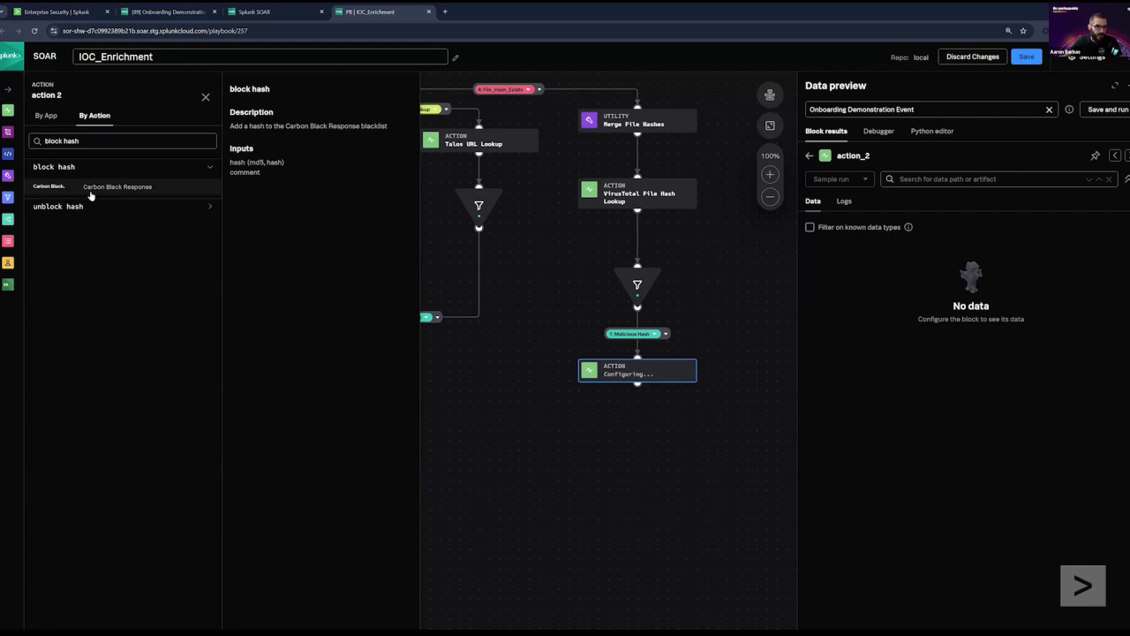
click(141, 209)
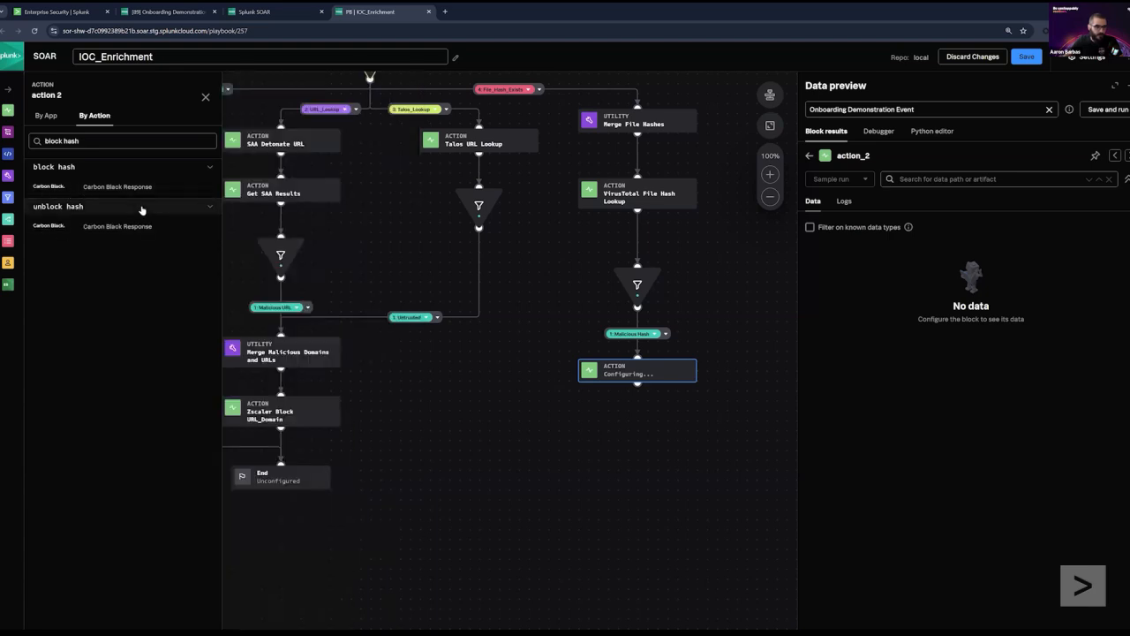
mouse_move(50, 189)
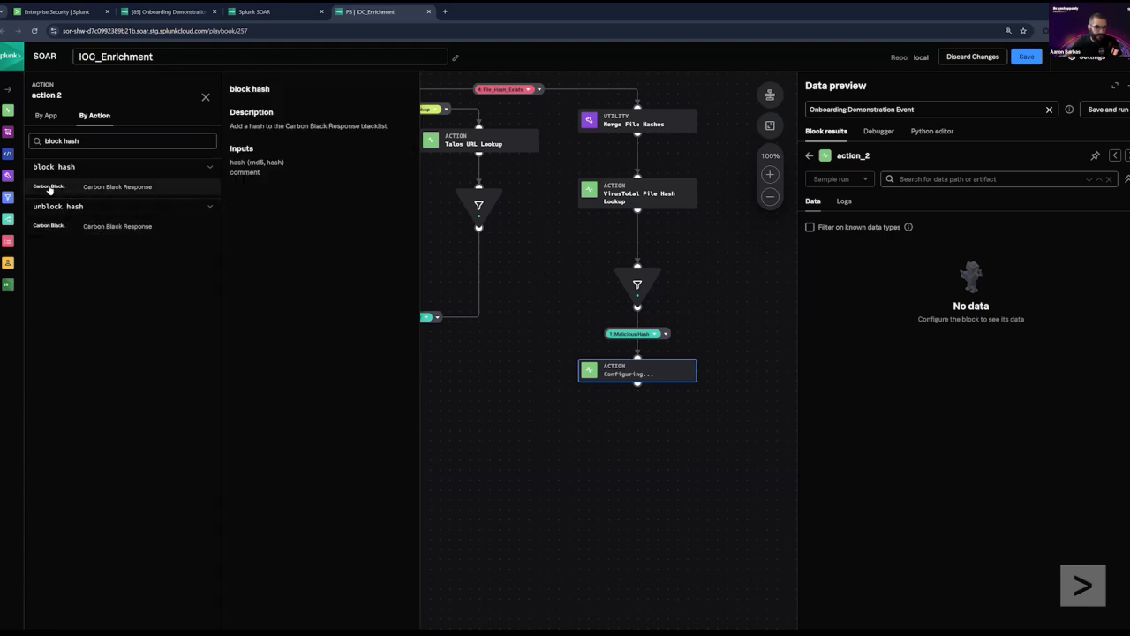
click(49, 188)
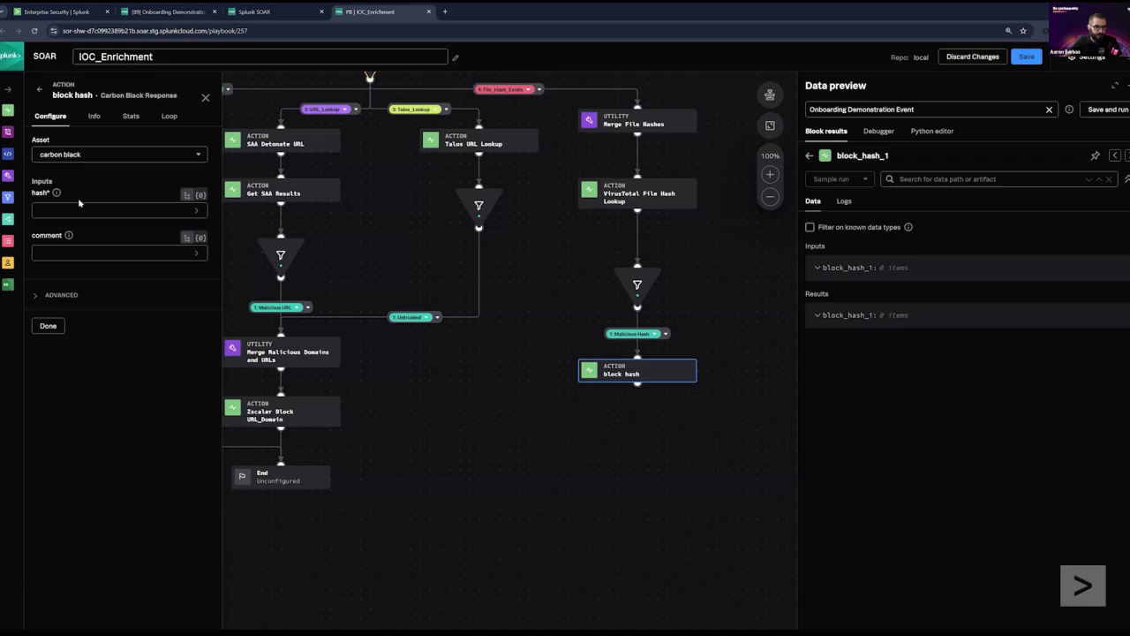
Step: Turn off the "md5, hash" filter and set the block hash action's hash input to virustotal_file_hash_lookup:action_result.parameter.hash
click(113, 210)
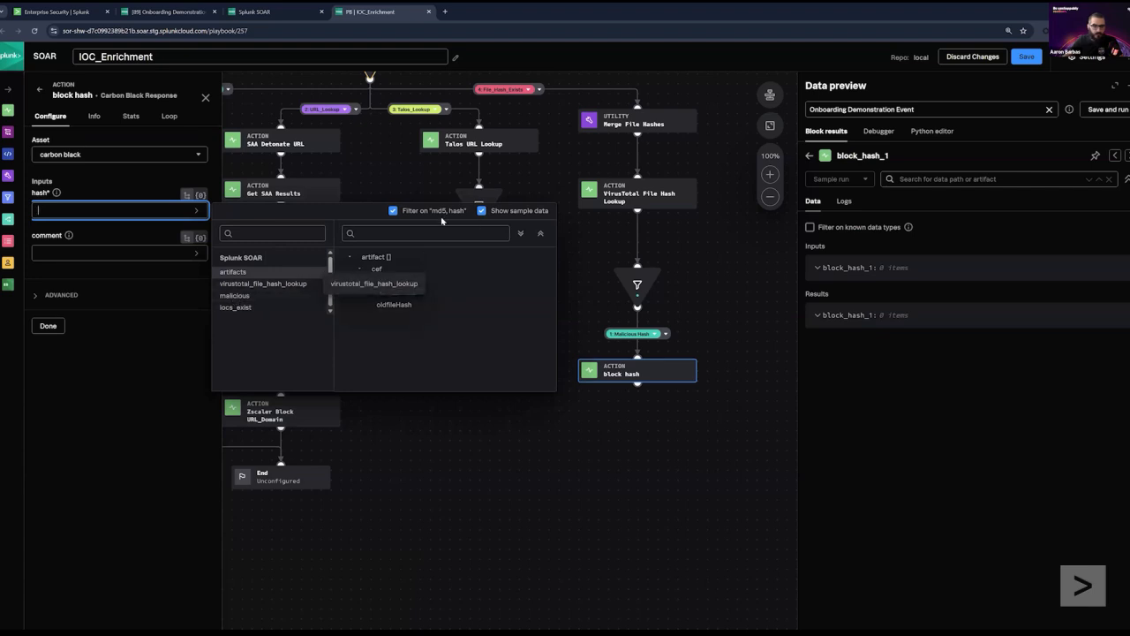
click(393, 211)
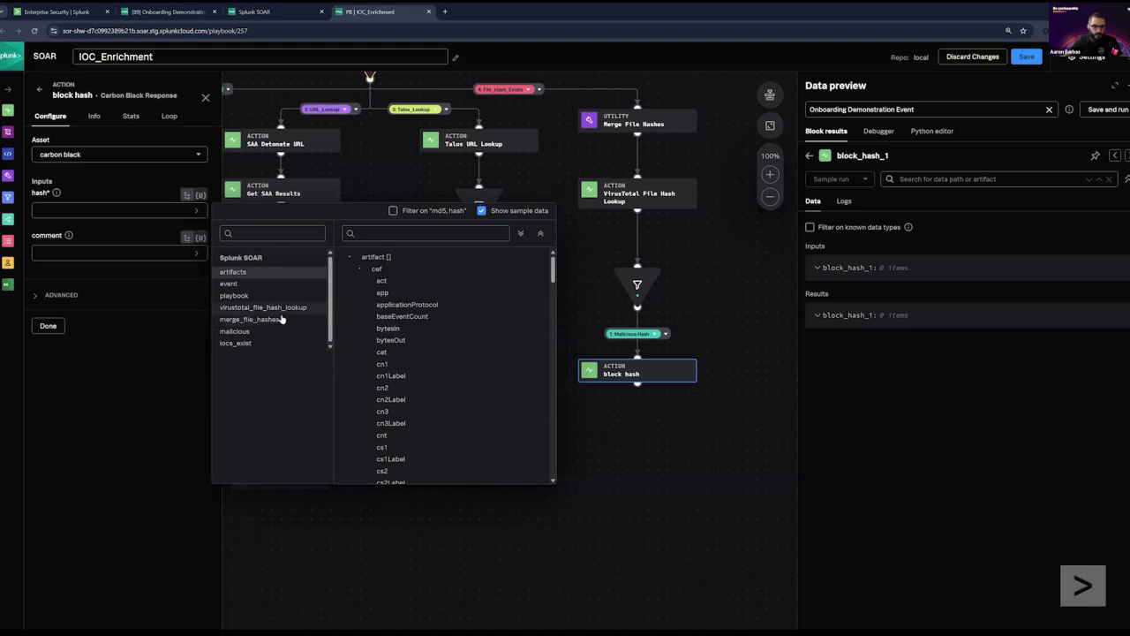
click(283, 316)
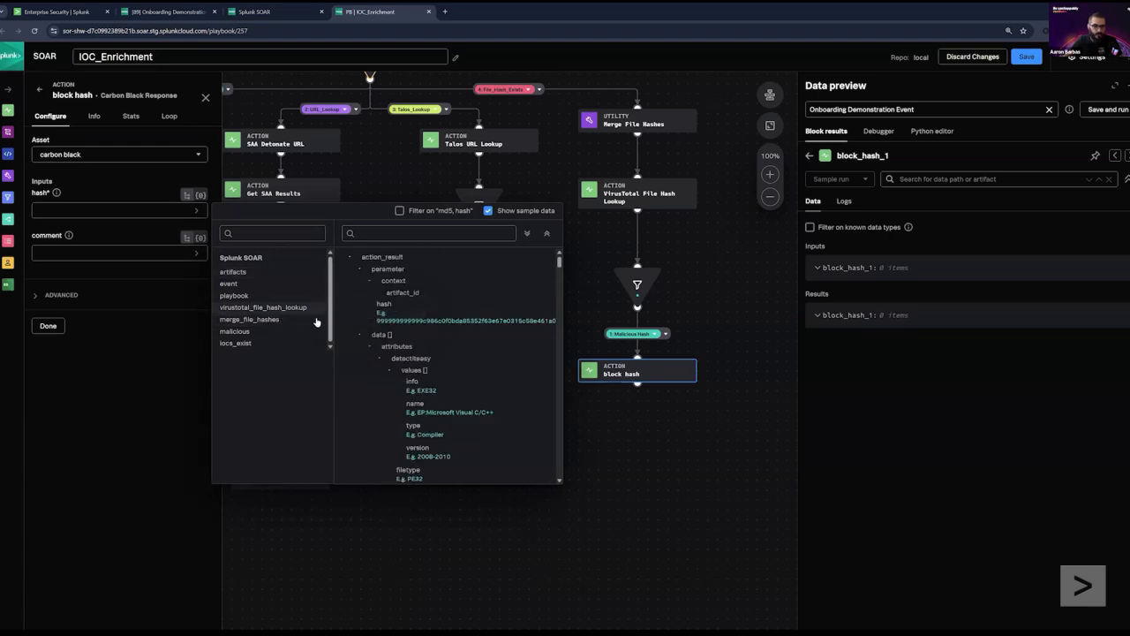
click(366, 305)
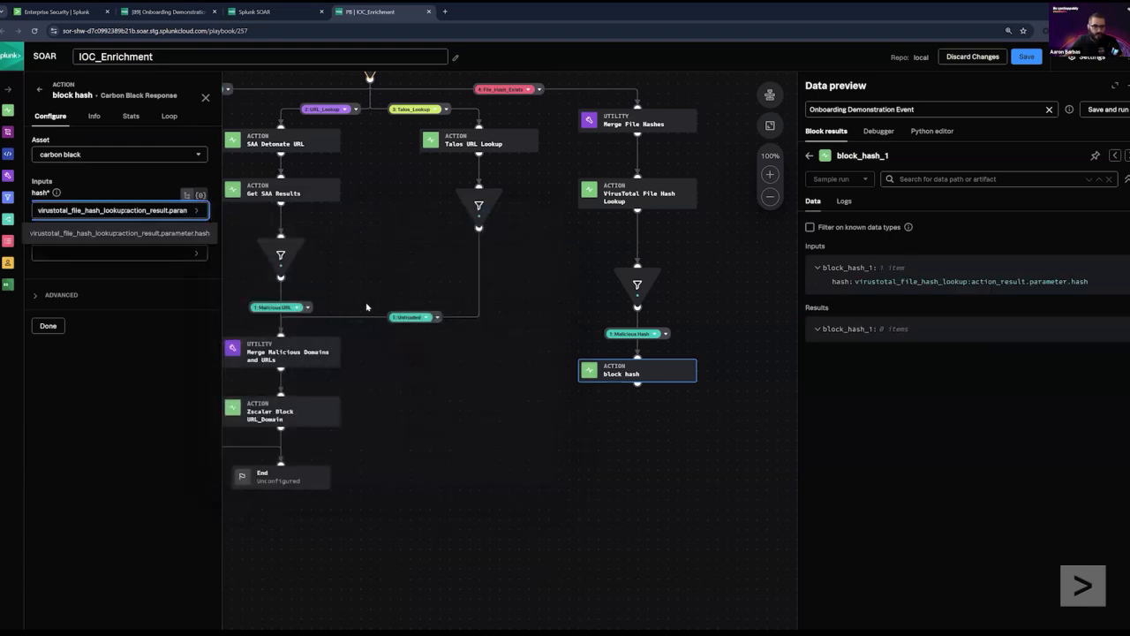
click(638, 288)
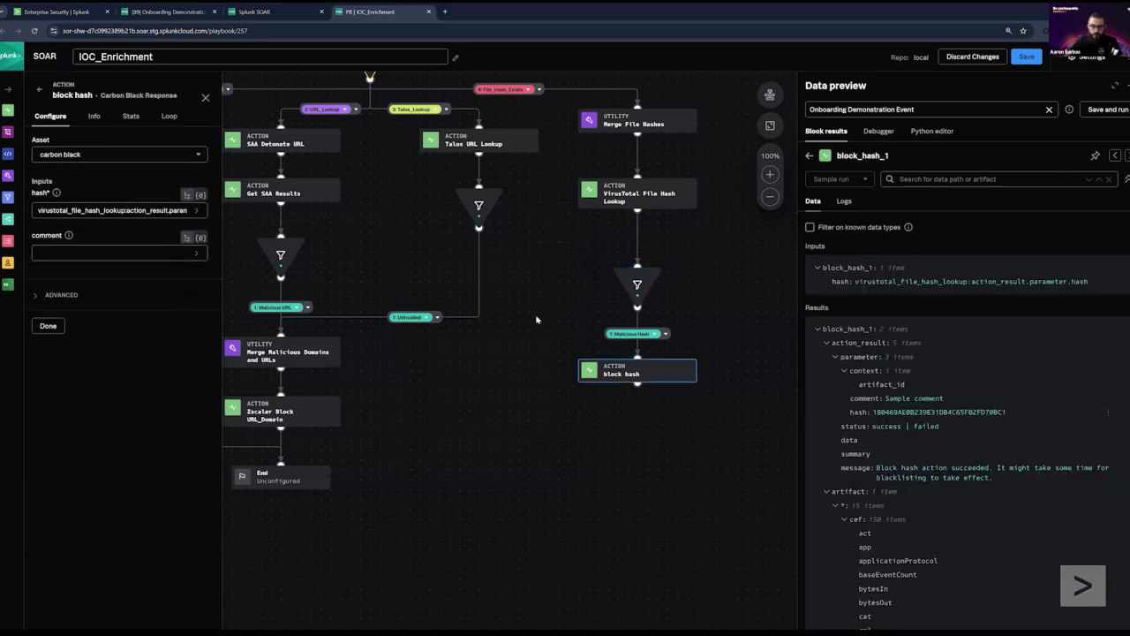
Step: Turn the block hash action's comment into a template reading "VirusTotal Summary:" with the {0} placeholder on the line below
scroll(535, 319, down, 1)
click(120, 252)
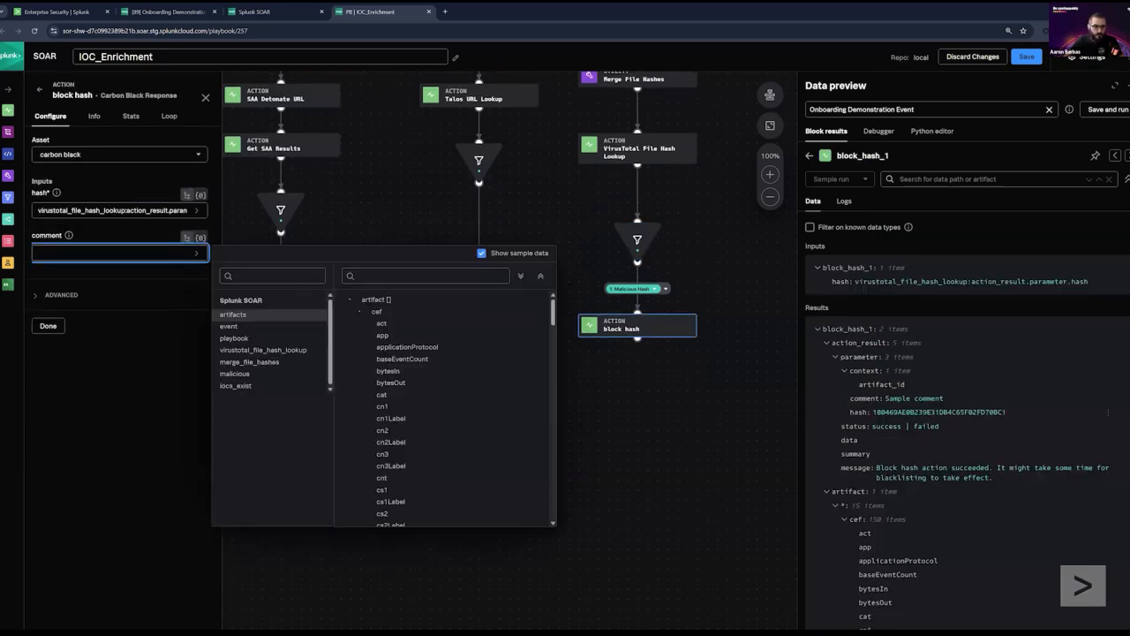
click(201, 237)
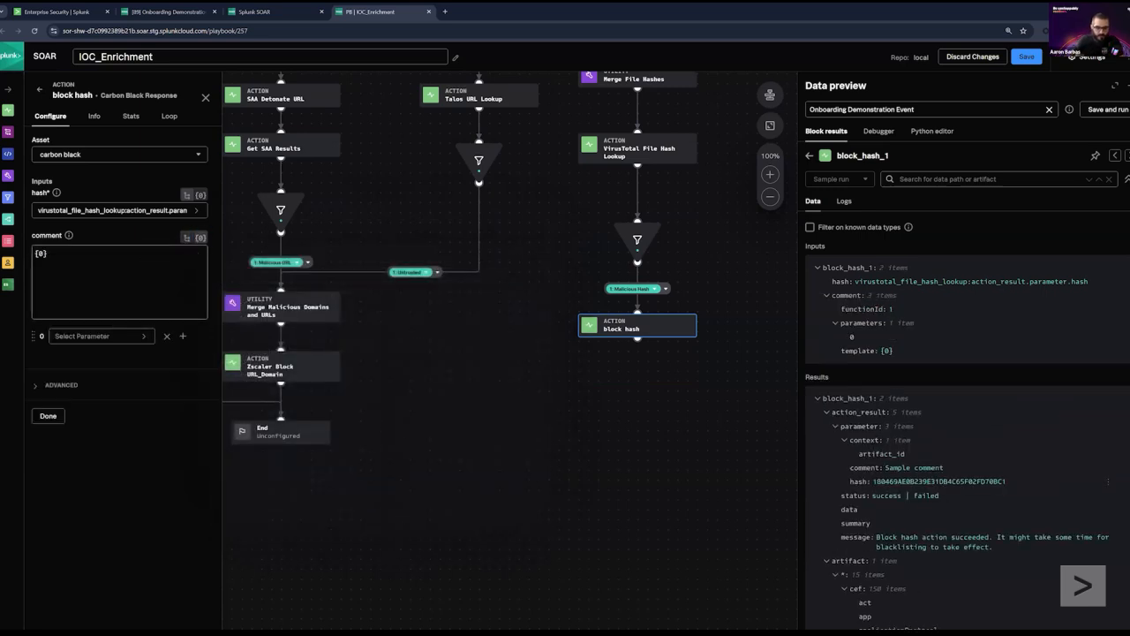
text(VirusTotal Summary:)
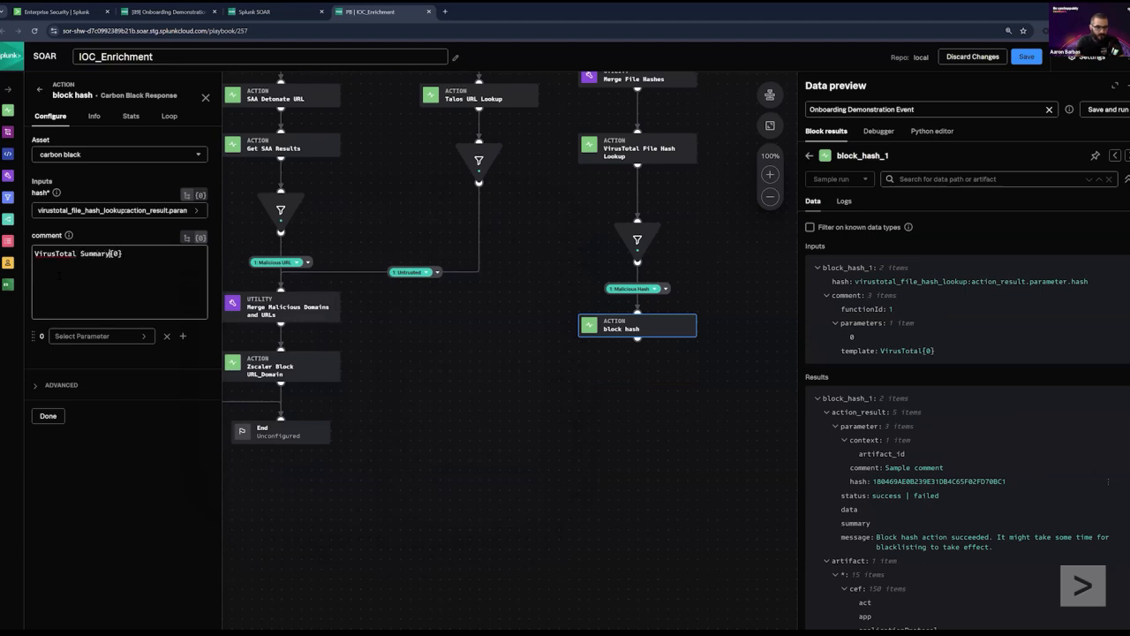
key(Return)
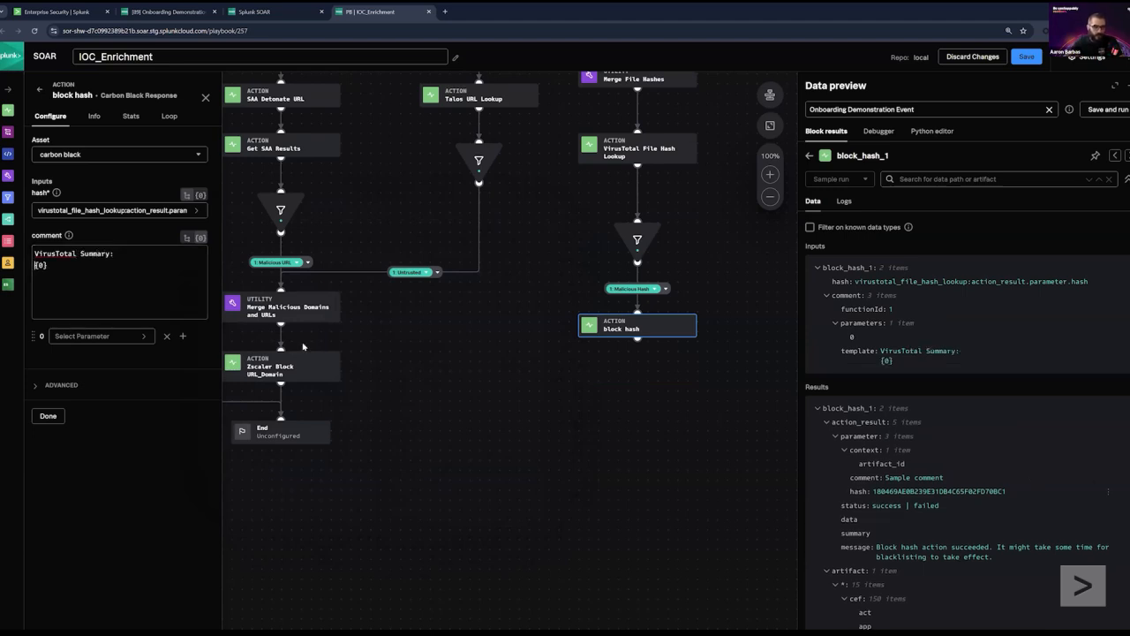
Step: Copy the VirusTotal file hash lookup's message datapath and set comment parameter 0 to virustotal_file_hash_lookup:action_result.message
click(809, 155)
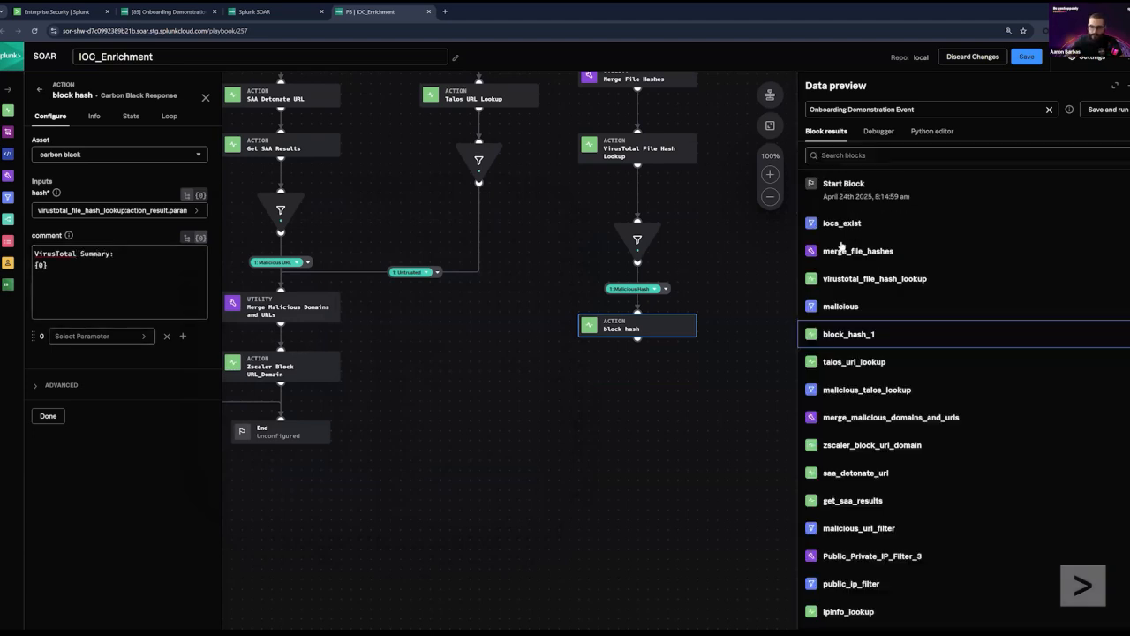
click(874, 278)
scroll(939, 340, down, 15)
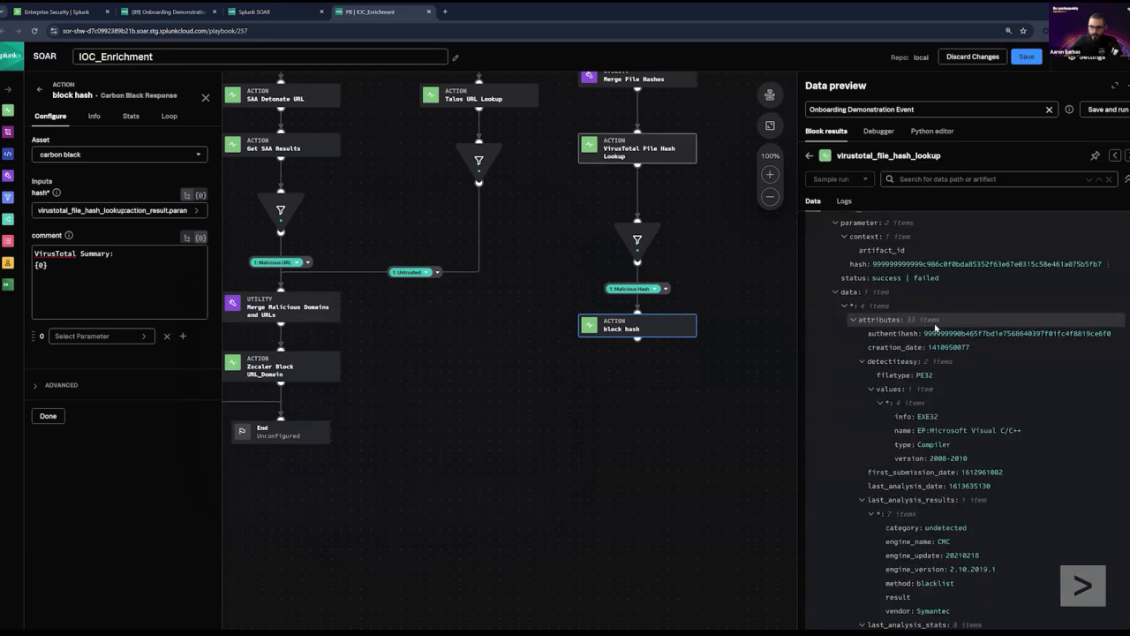
scroll(939, 358, down, 15)
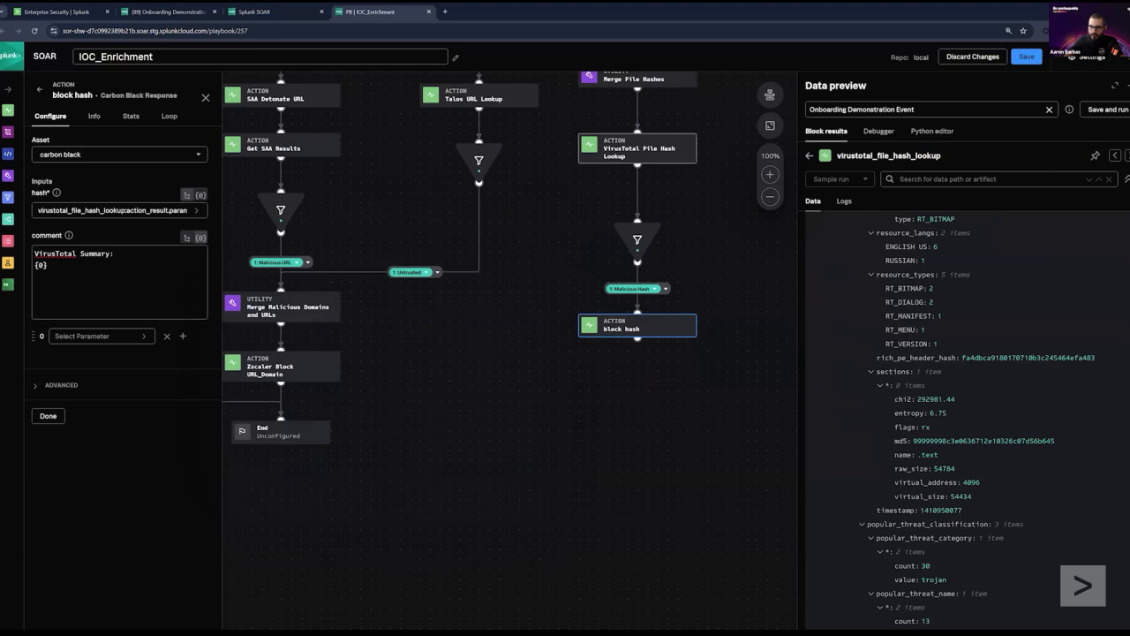
scroll(962, 419, up, 3)
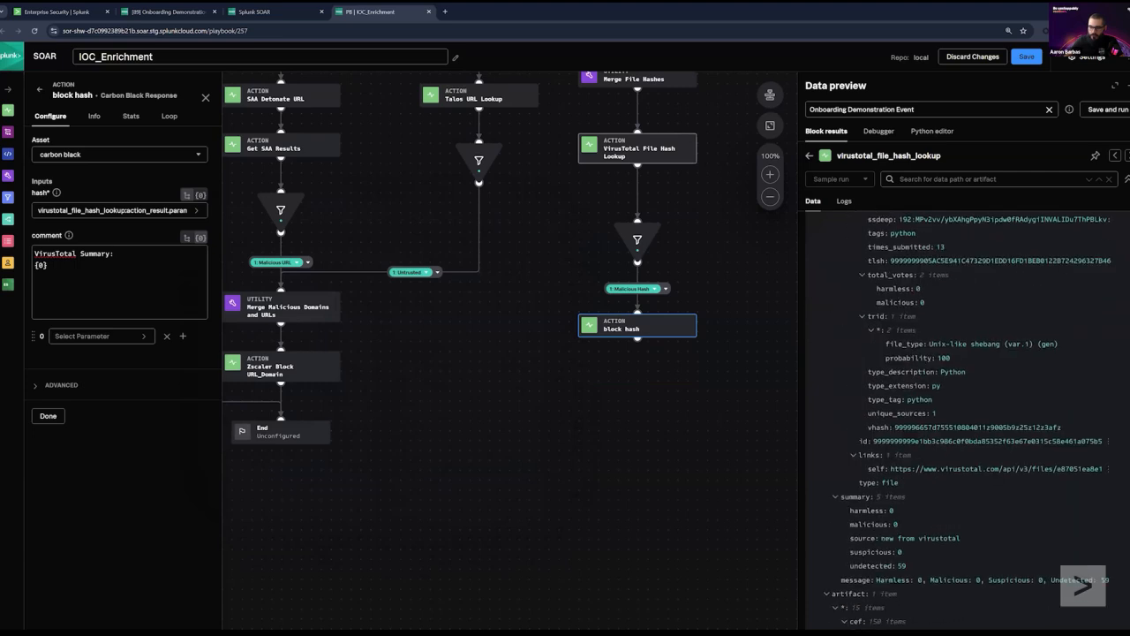
scroll(971, 441, down, 3)
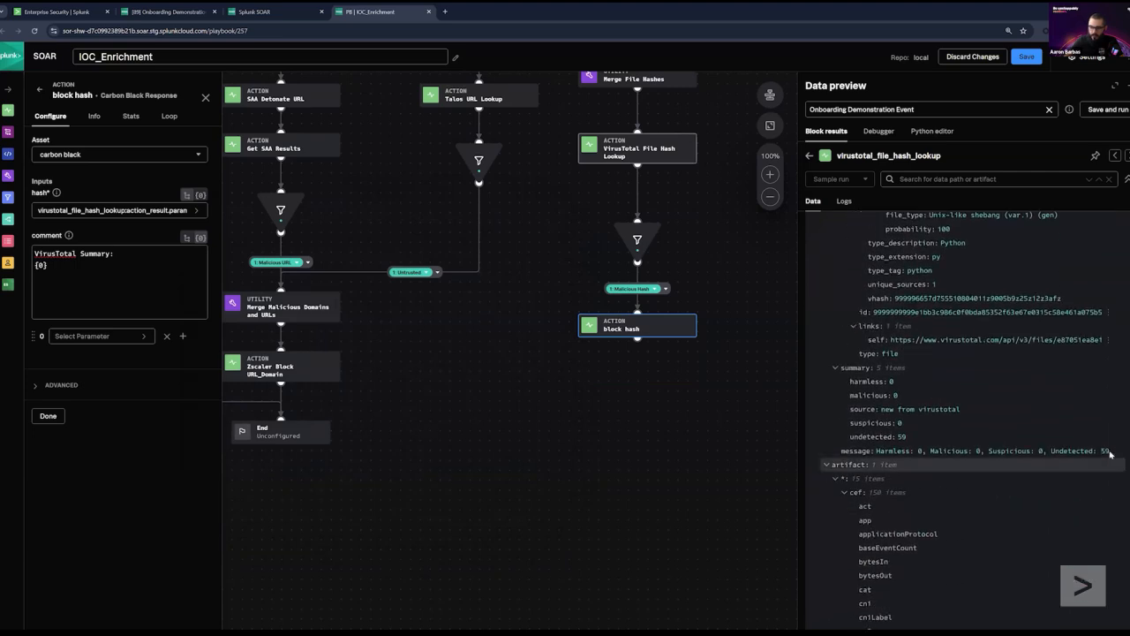
click(1119, 451)
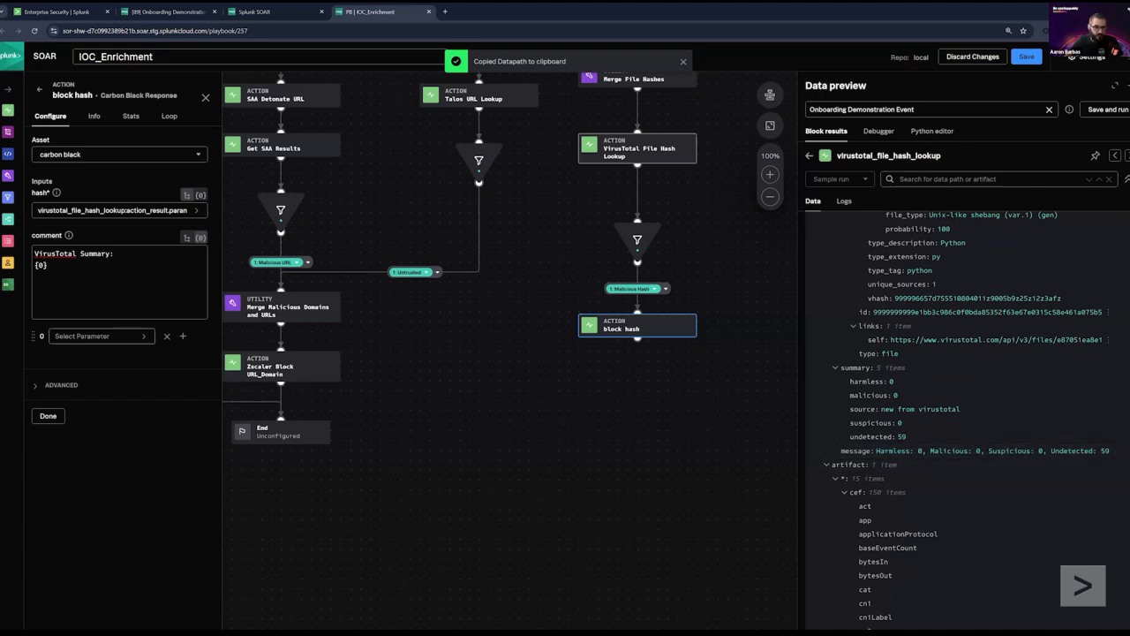
click(106, 335)
key(ctrl+v)
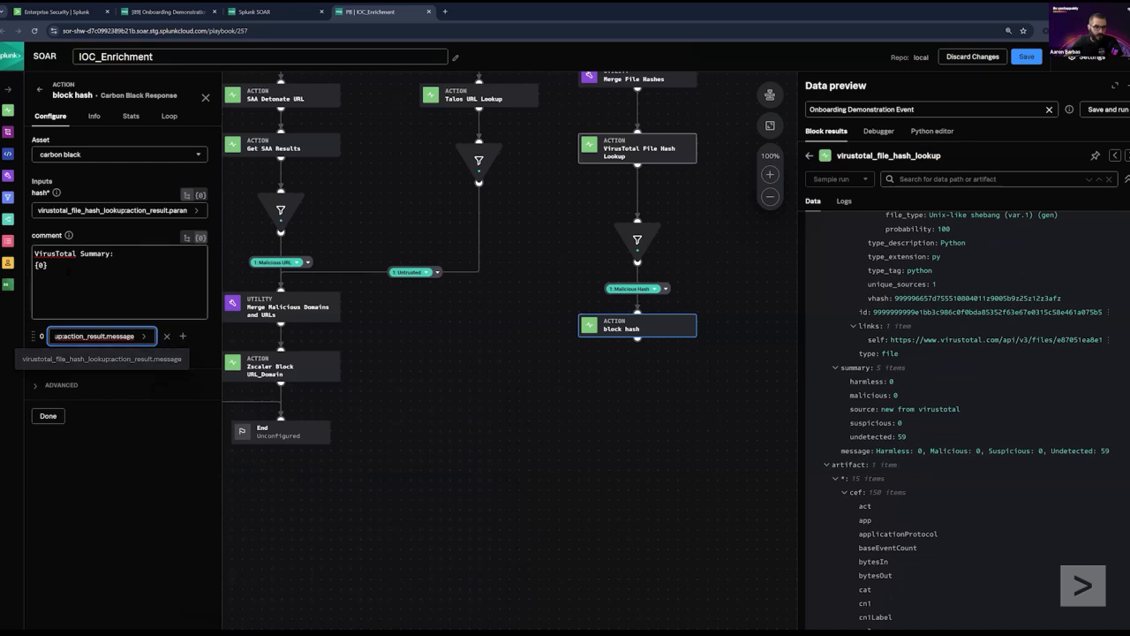
click(48, 264)
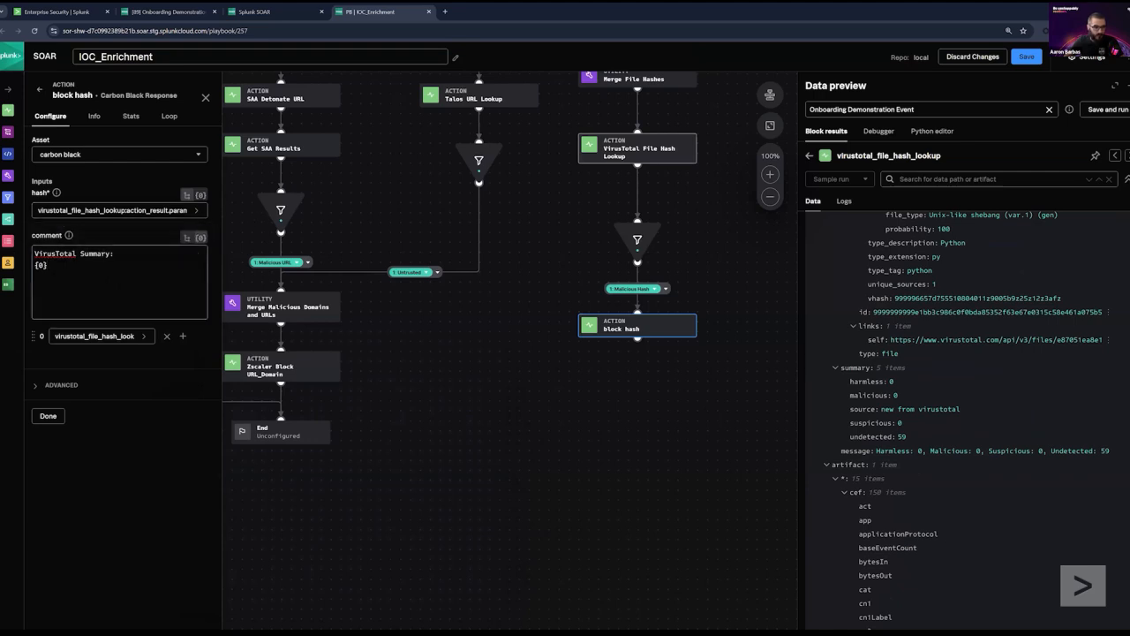
Step: Close the block hash configuration and connect the block's output to the End block
click(610, 358)
drag(559, 379, 595, 411)
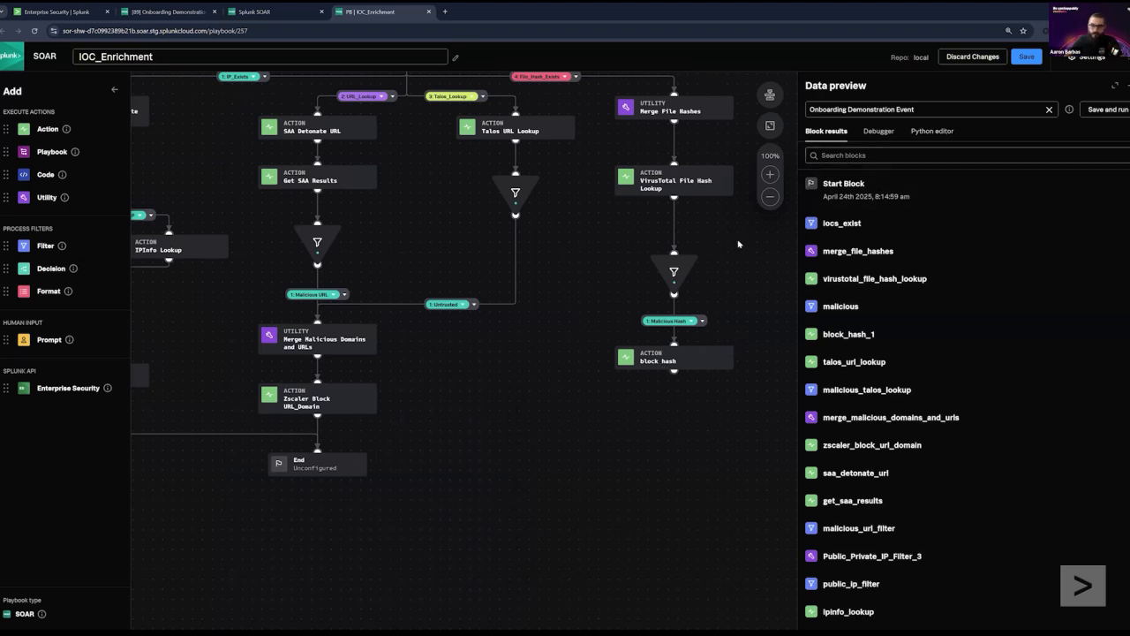
drag(716, 273, 698, 288)
drag(657, 390, 314, 477)
Step: Give the block hash action the custom name "CarbonBlack Block Hash" and close its configuration
click(664, 375)
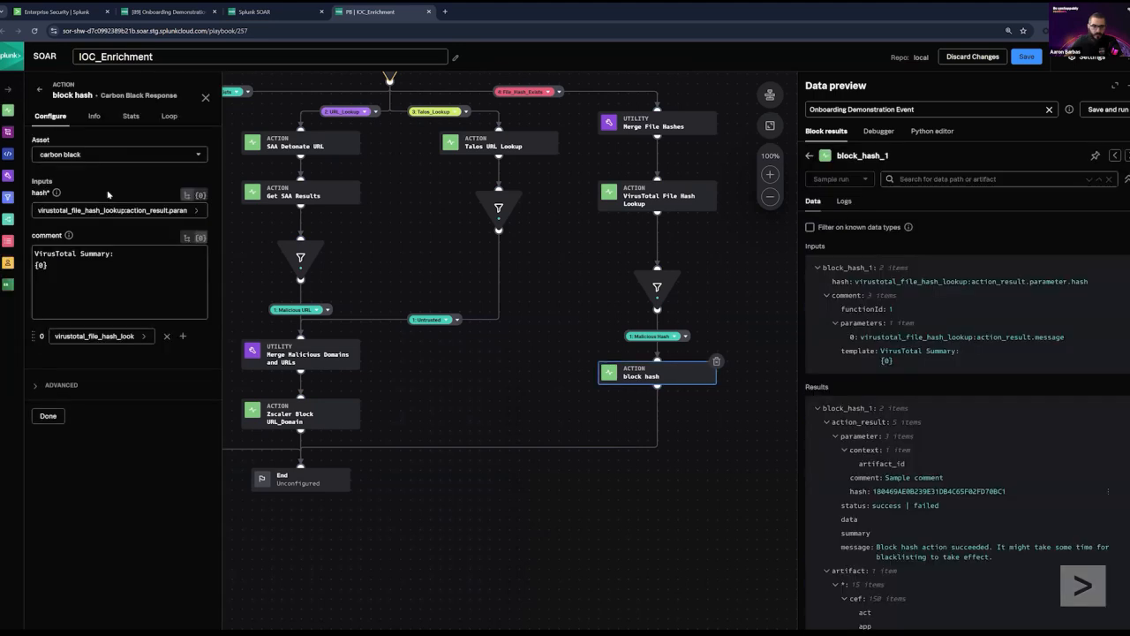
click(94, 116)
text(carbonBlack Block Hash)
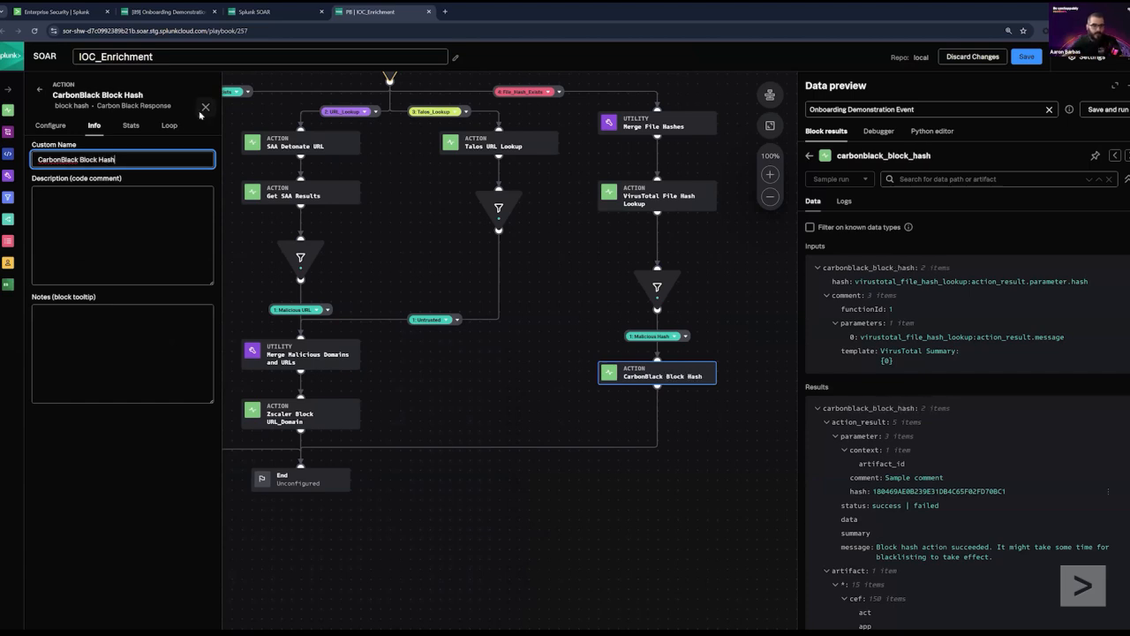
click(204, 109)
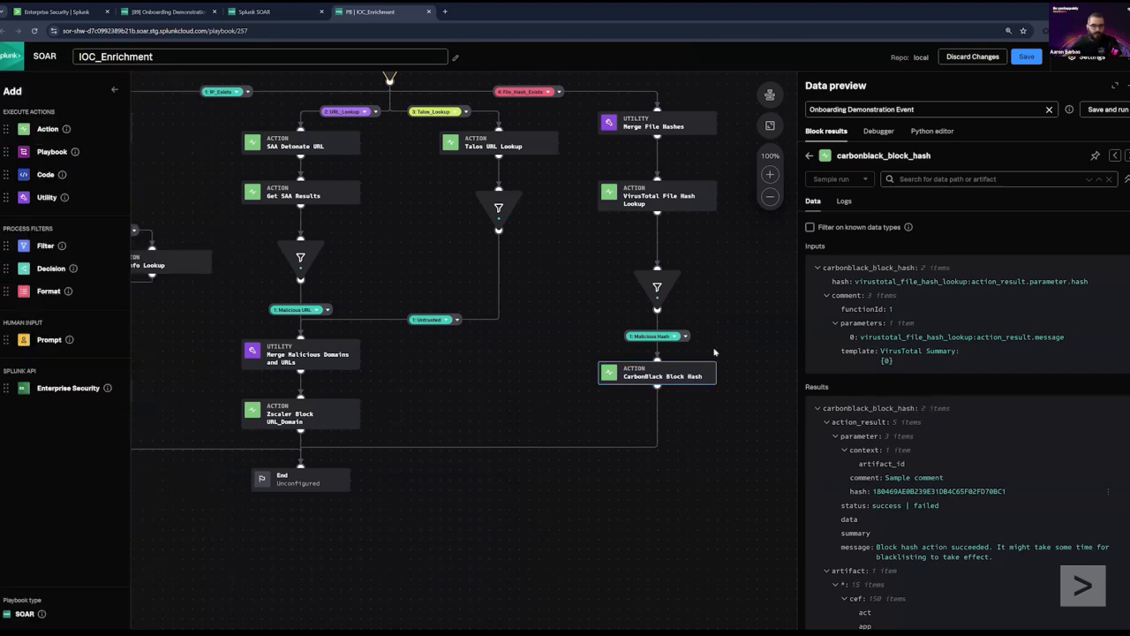
Step: Open the debugger and save the playbook to the local repo with a comment starting "Testing File Hash"
click(114, 90)
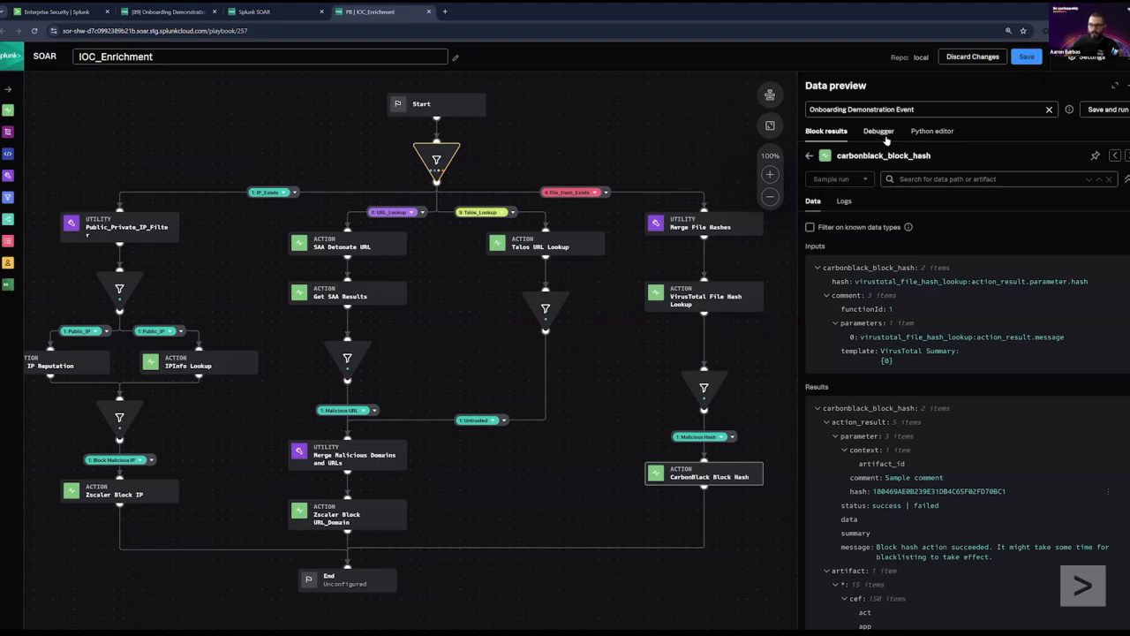
click(882, 133)
click(1028, 58)
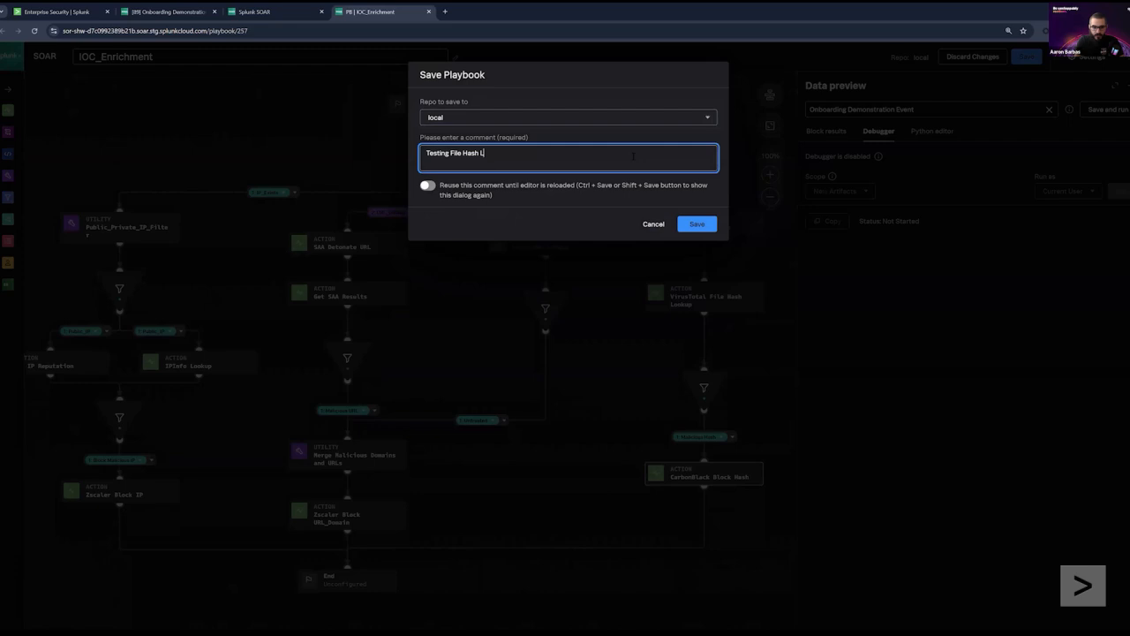
click(698, 225)
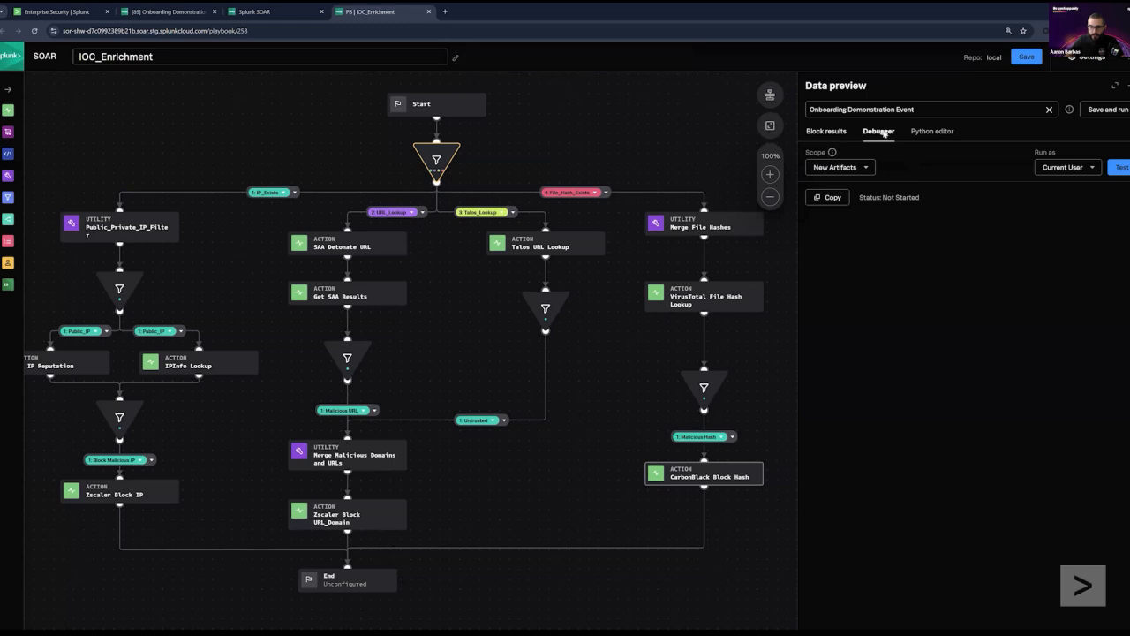
Step: Set the debugger scope to All Artifacts and run a test of the playbook on the demonstration event
click(859, 171)
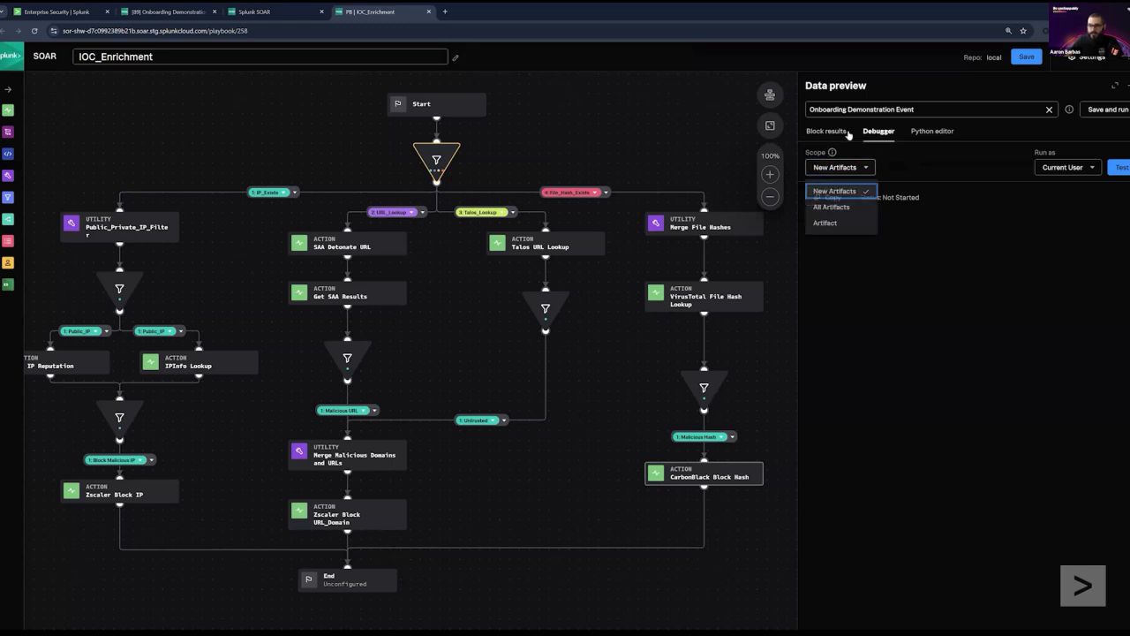
click(853, 208)
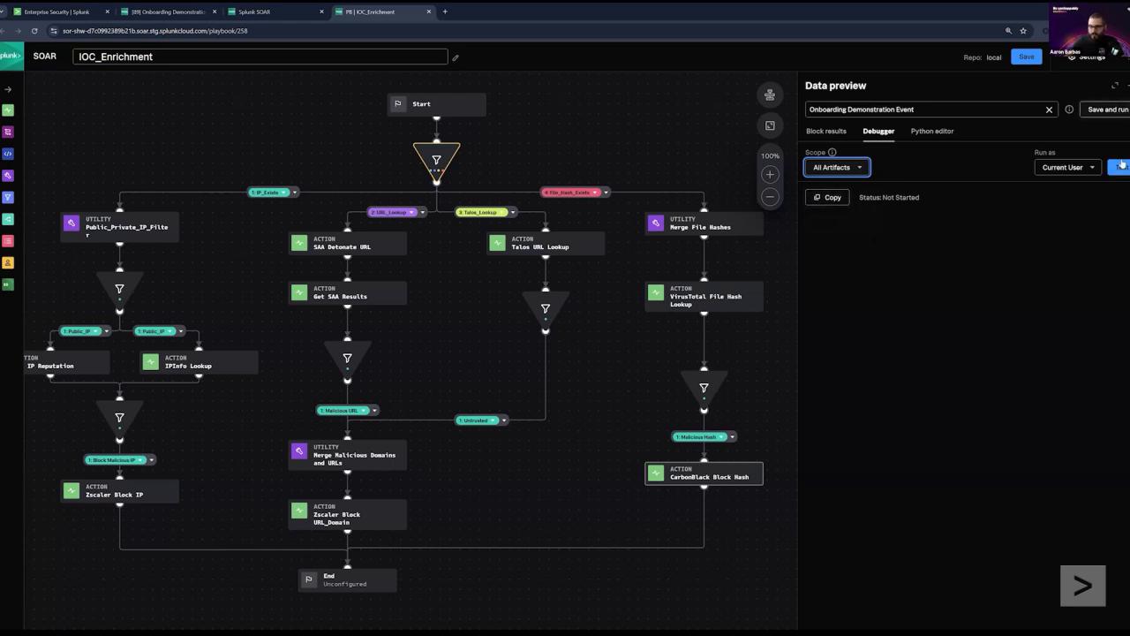
click(1119, 167)
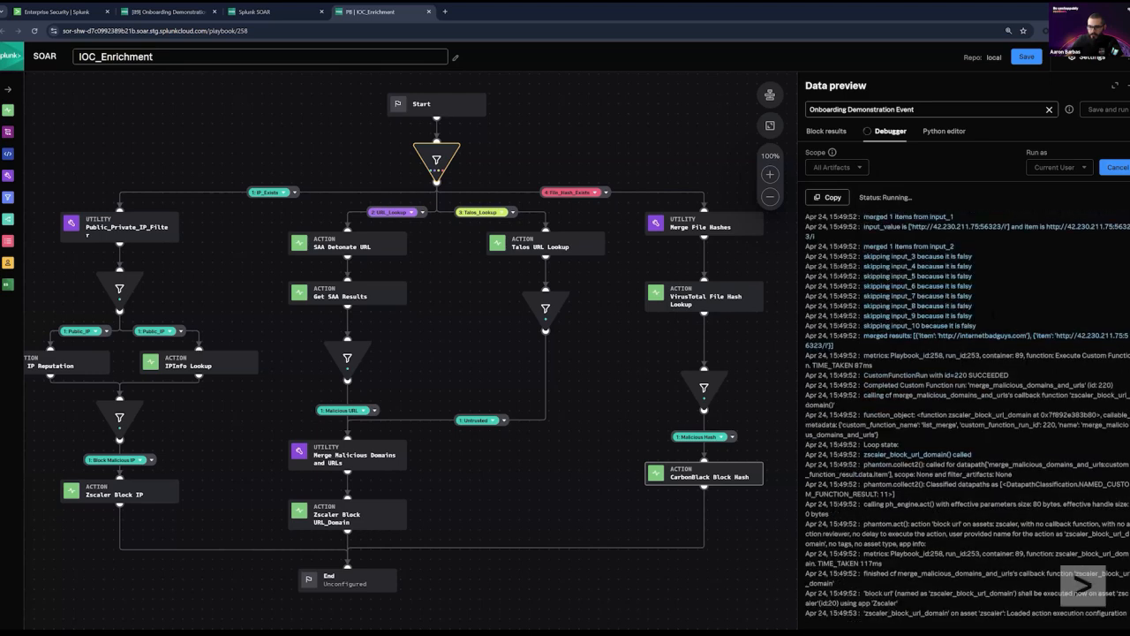
Step: Examine the debugger log for the action statuses and the error messages of the IP actions
scroll(976, 310, up, 10)
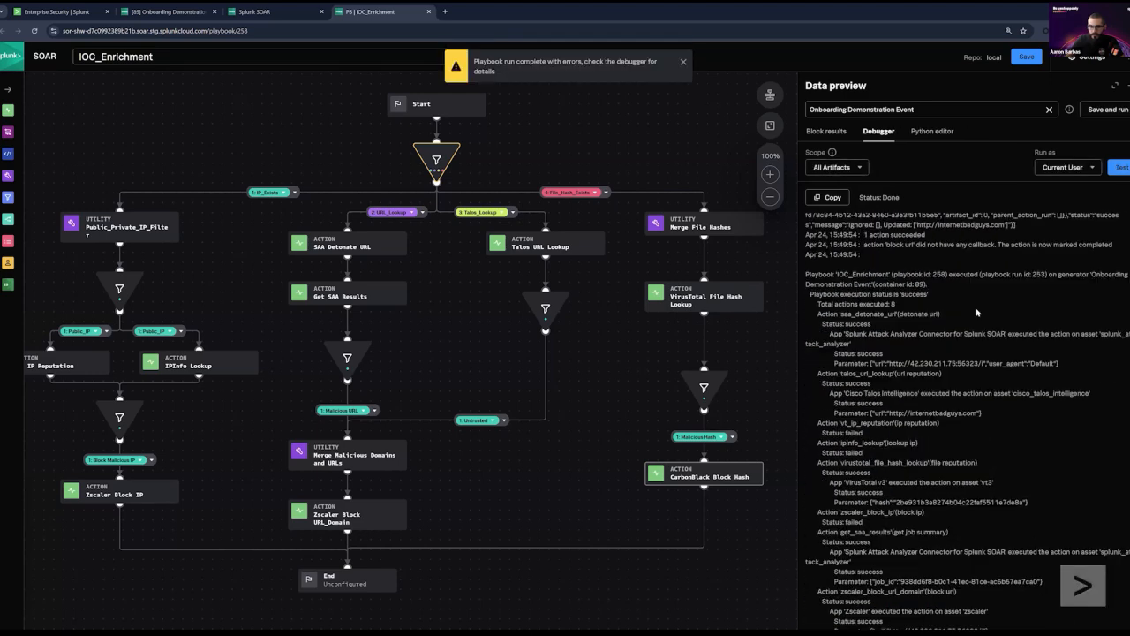
scroll(976, 311, up, 10)
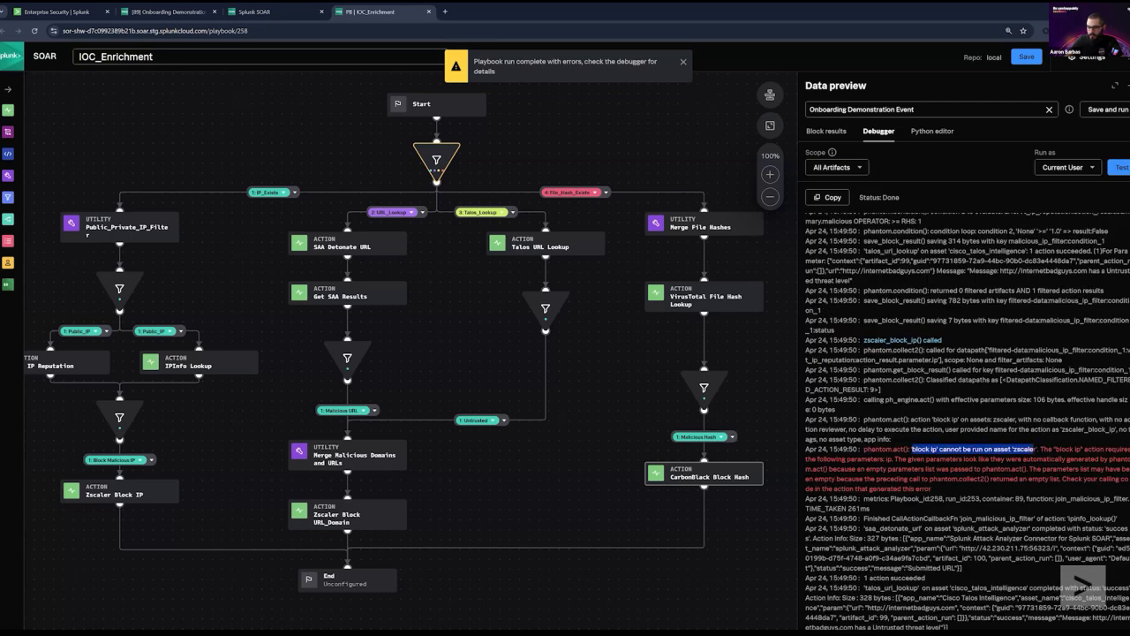
scroll(968, 421, up, 5)
scroll(968, 440, up, 8)
scroll(969, 440, down, 4)
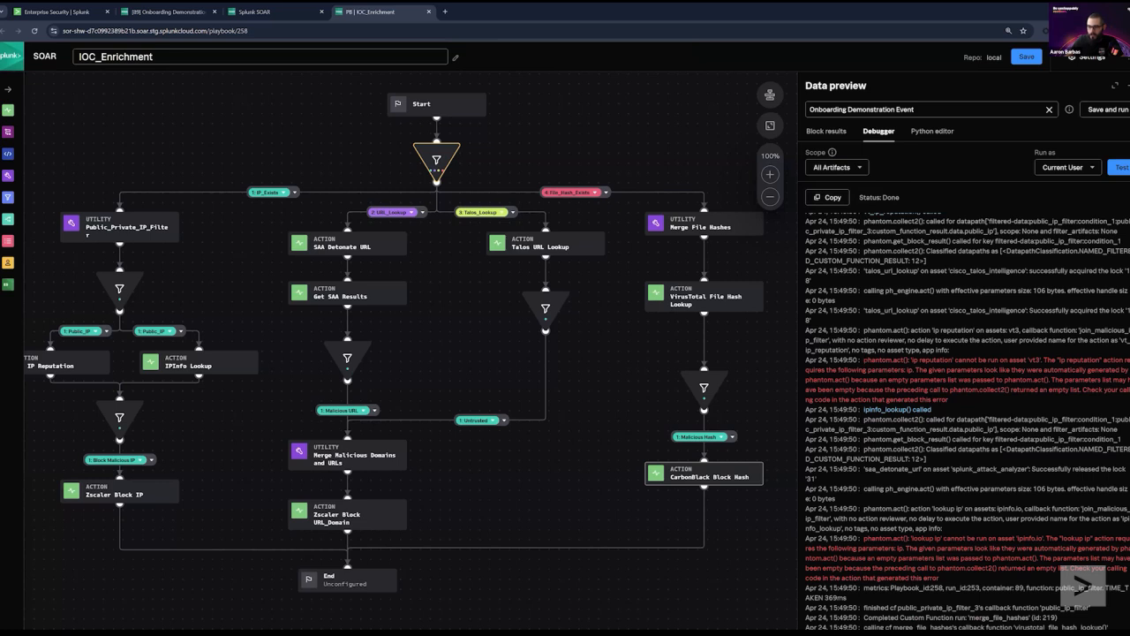
triple_click(970, 398)
drag(953, 402, 865, 361)
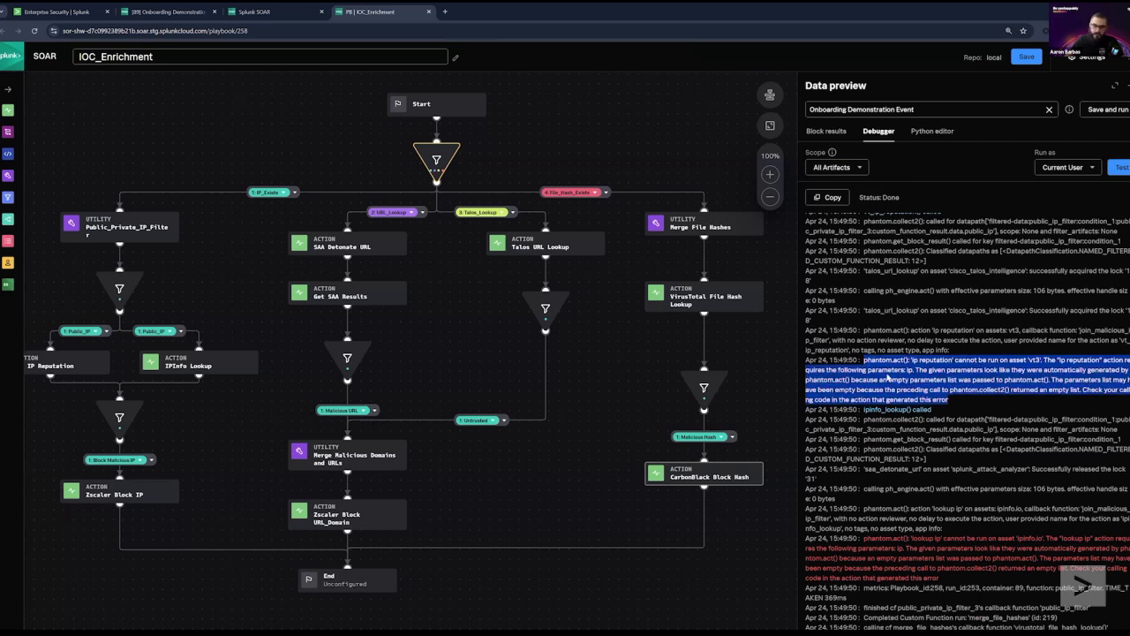
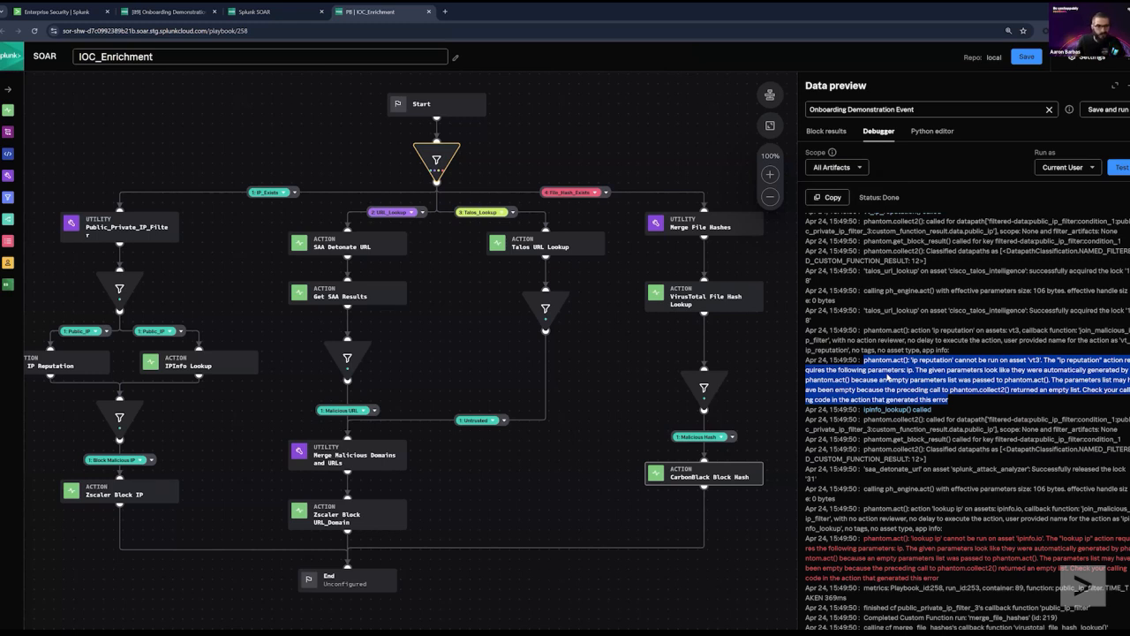
Step: Change the test event to the Onboarding Demonstration Event with ID 87, then save and run the playbook with the comment "testing again"
click(265, 11)
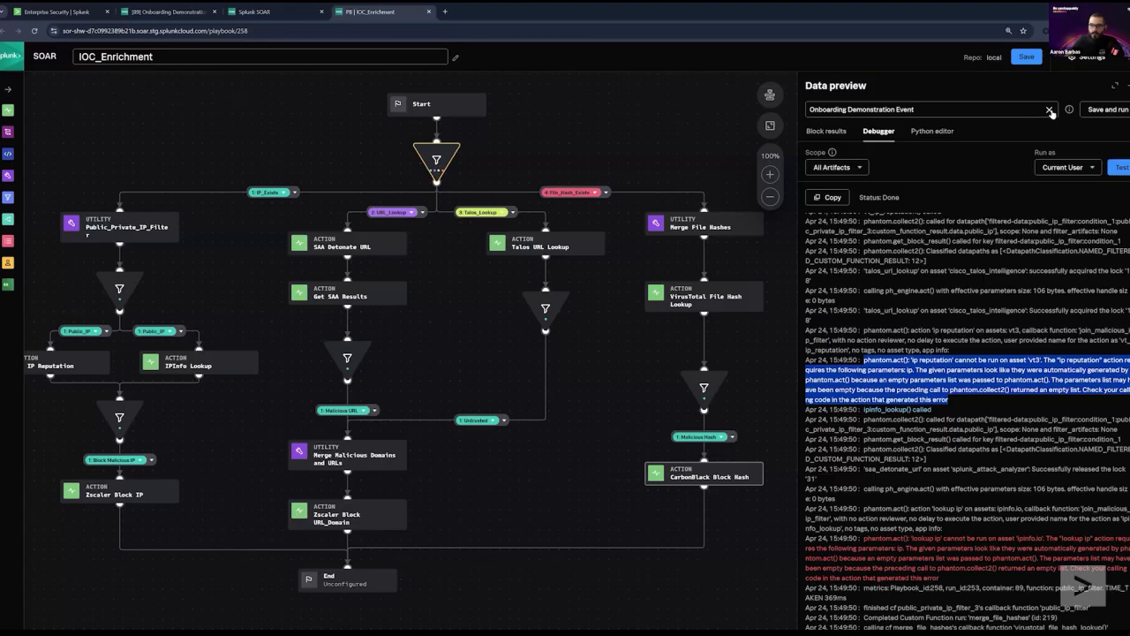
click(1049, 109)
click(971, 110)
key(BackSpace)
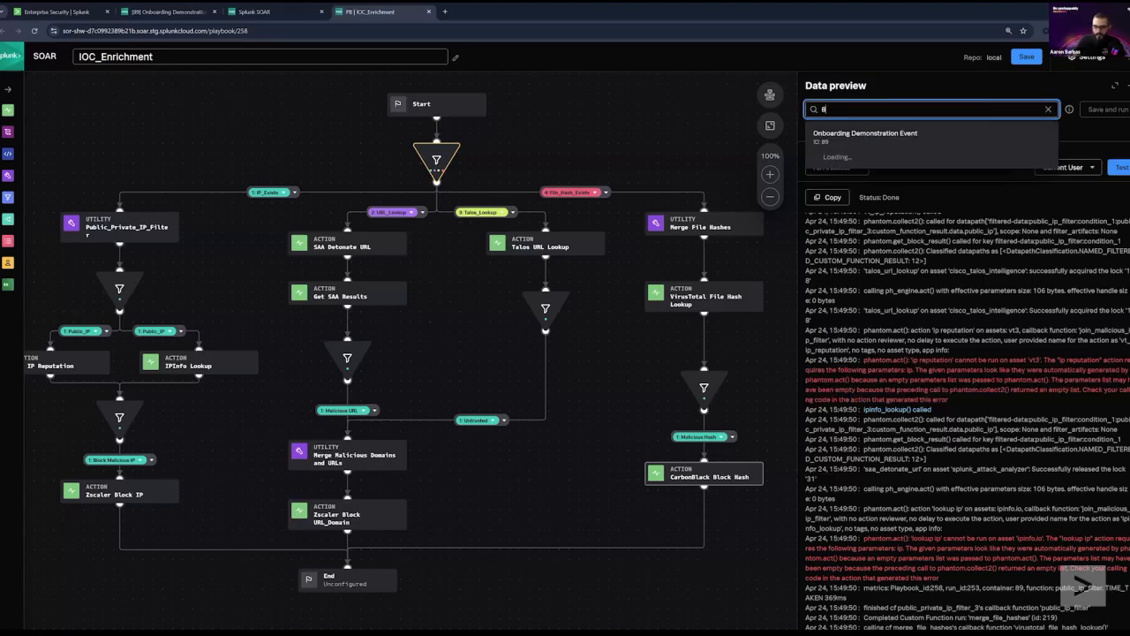
text(9)
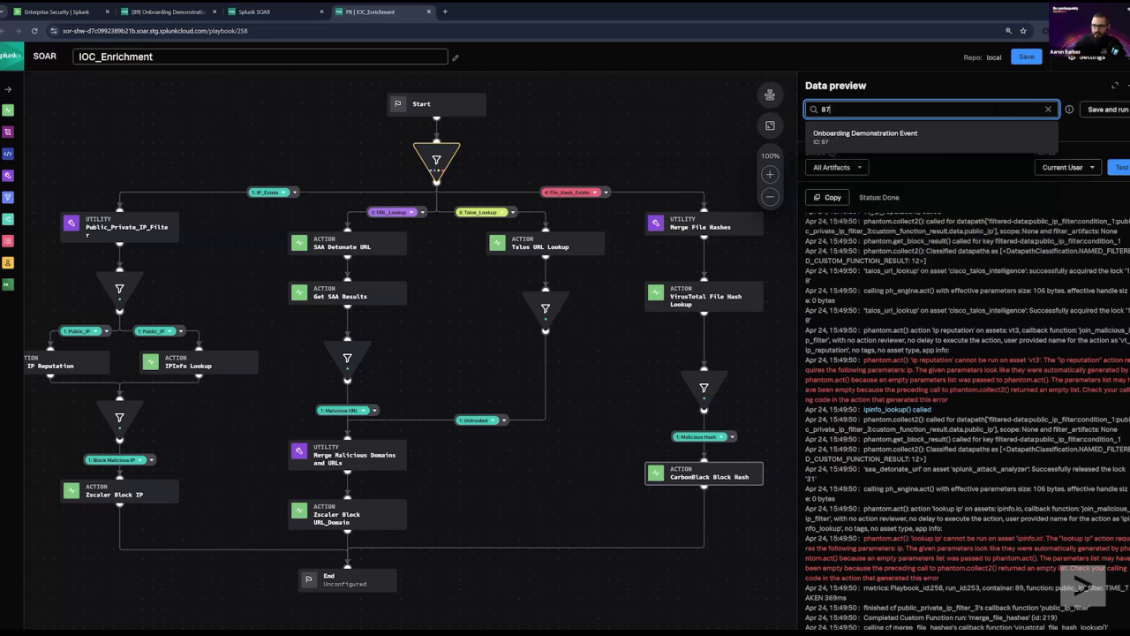
click(865, 146)
click(1110, 110)
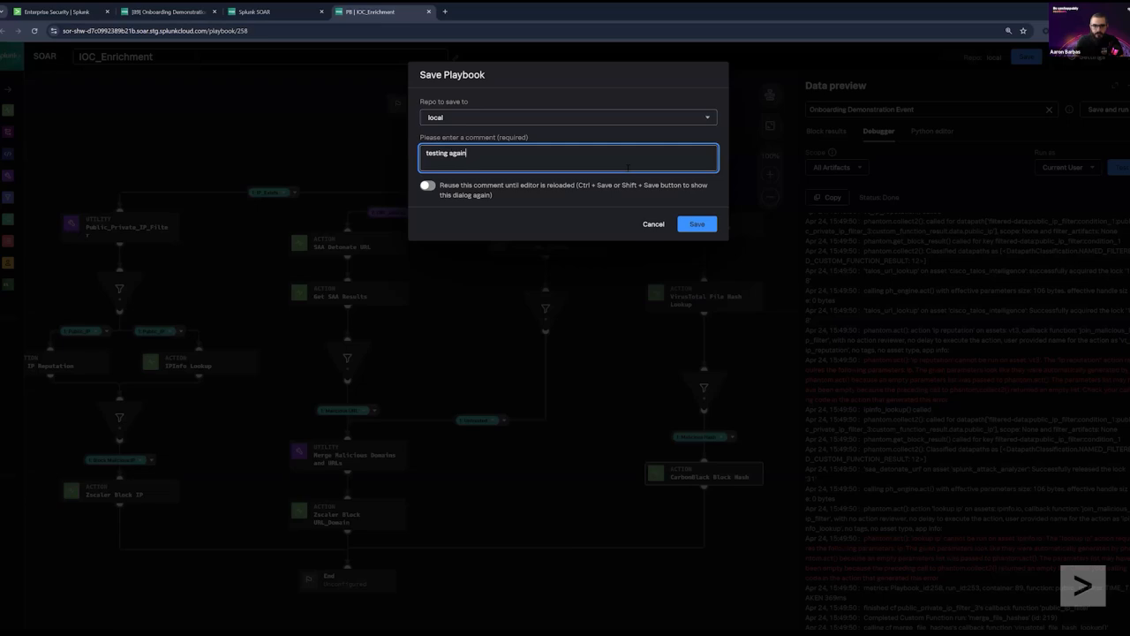
click(697, 224)
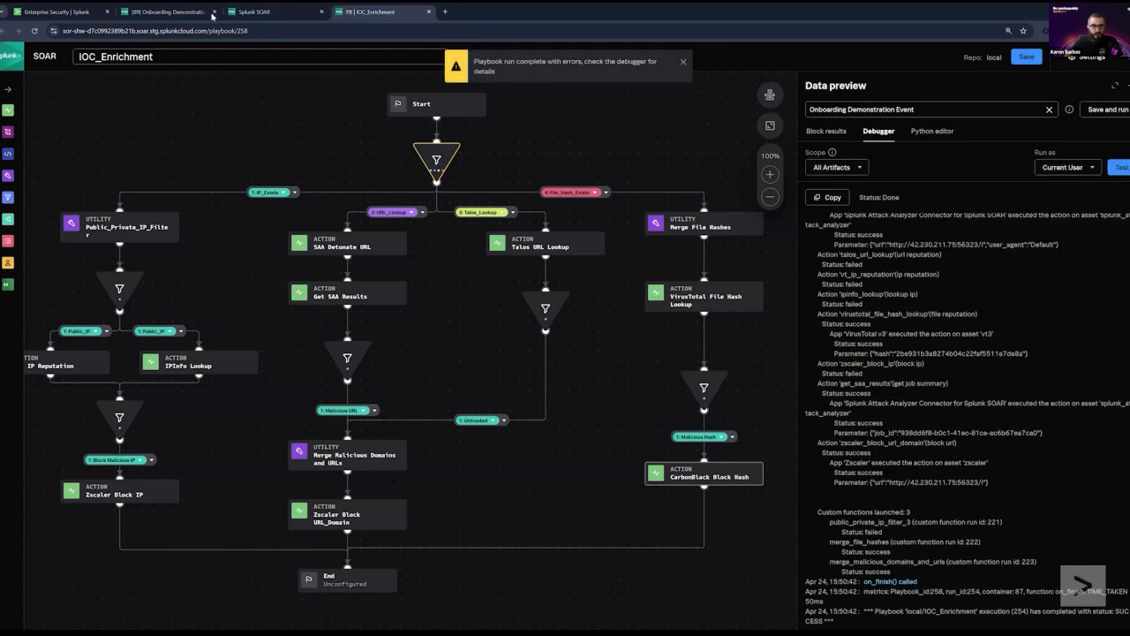
Step: Switch to the Onboarding Demonstration Event investigation (ID 89) and examine its artifacts, playbook activity and result widgets
click(168, 11)
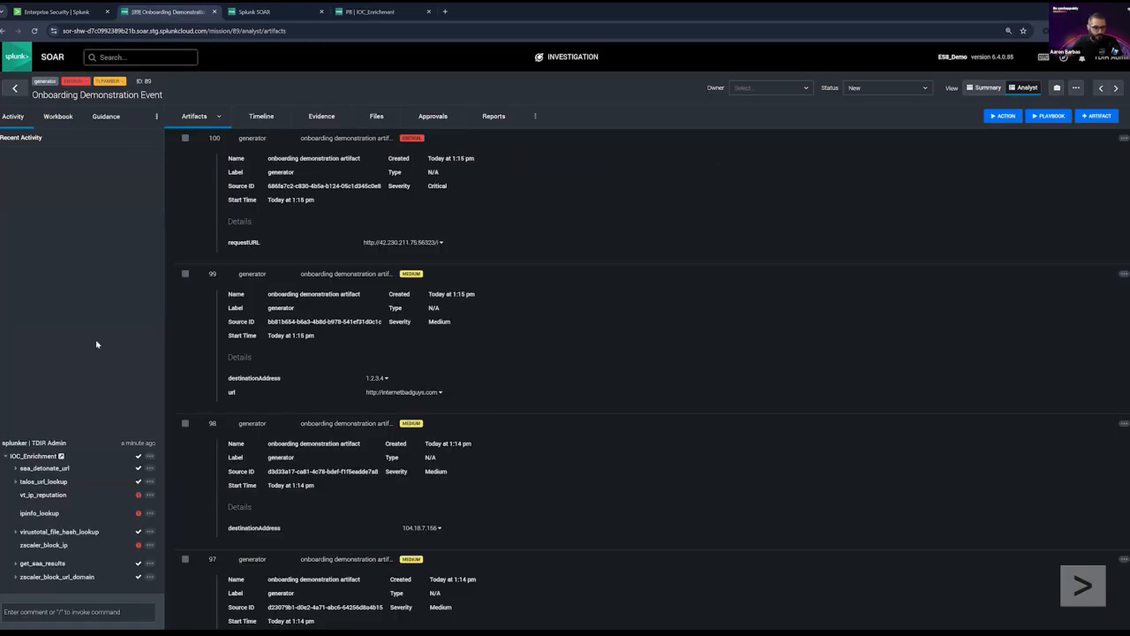
scroll(98, 357, down, 3)
scroll(100, 360, up, 1)
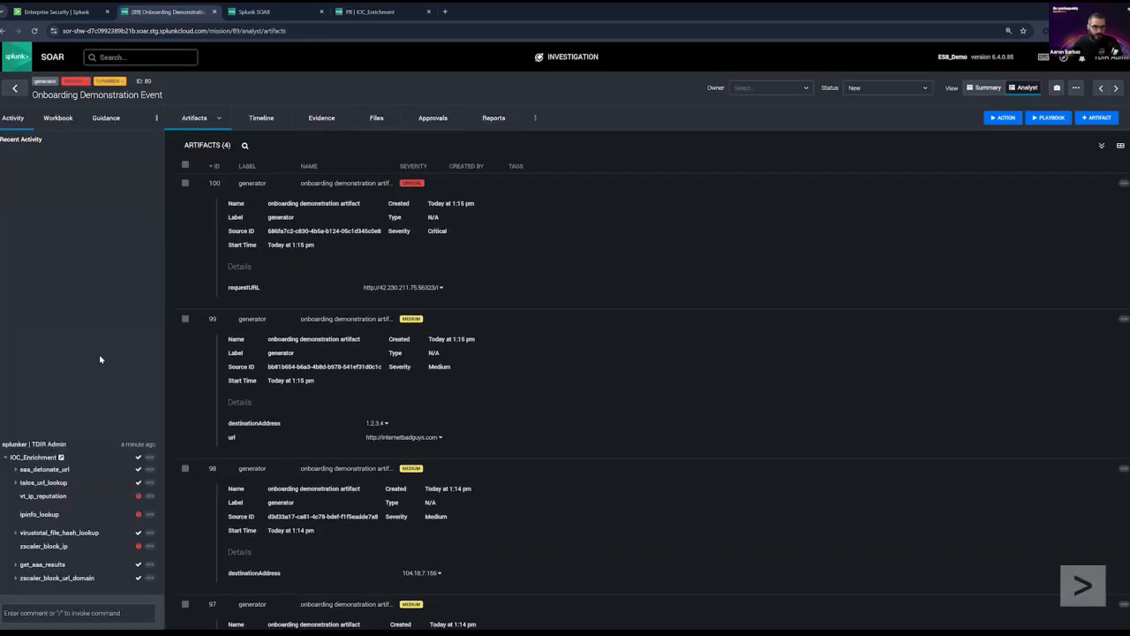
scroll(100, 360, down, 6)
scroll(102, 359, down, 2)
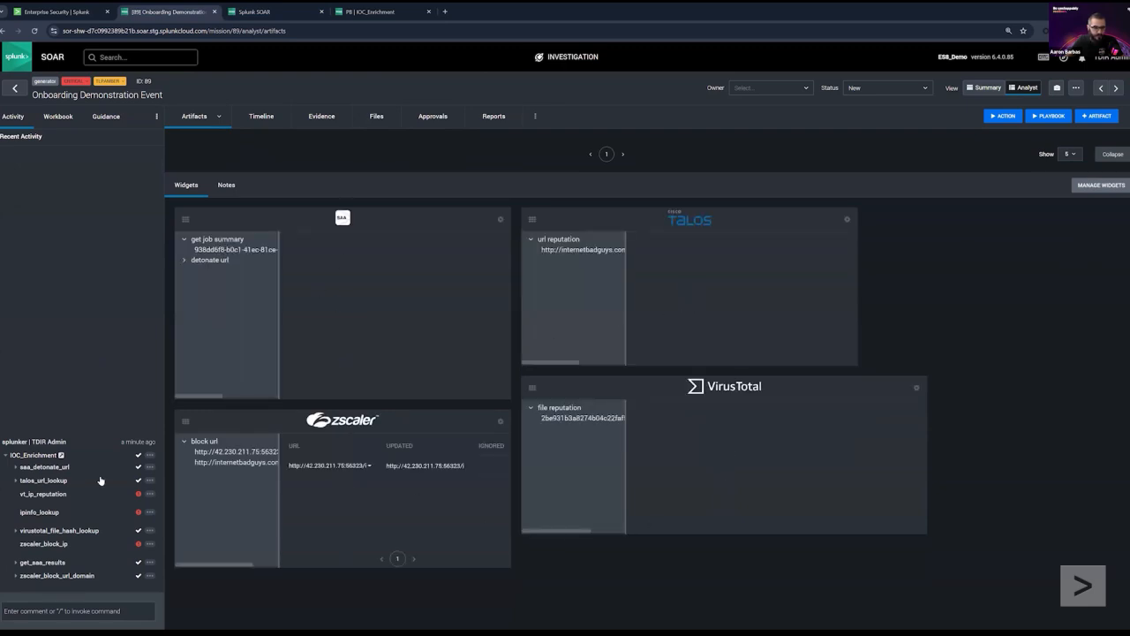
Step: Examine the run details of the failed vt_ip_reputation, ipinfo_lookup and zscaler_block_ip actions in the investigation
click(41, 495)
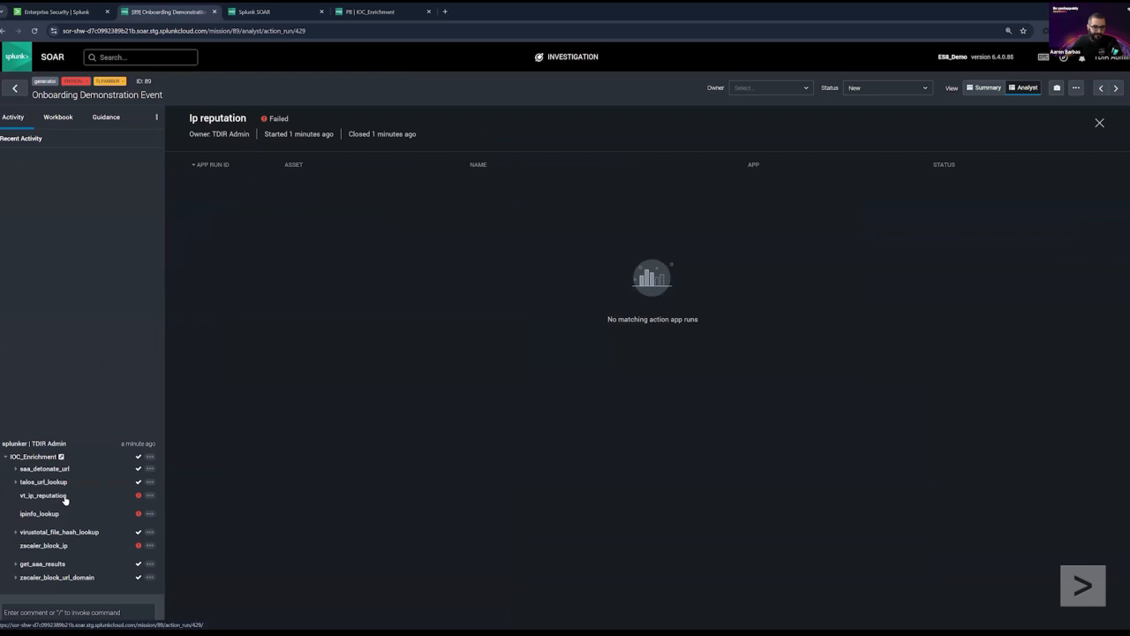
click(48, 514)
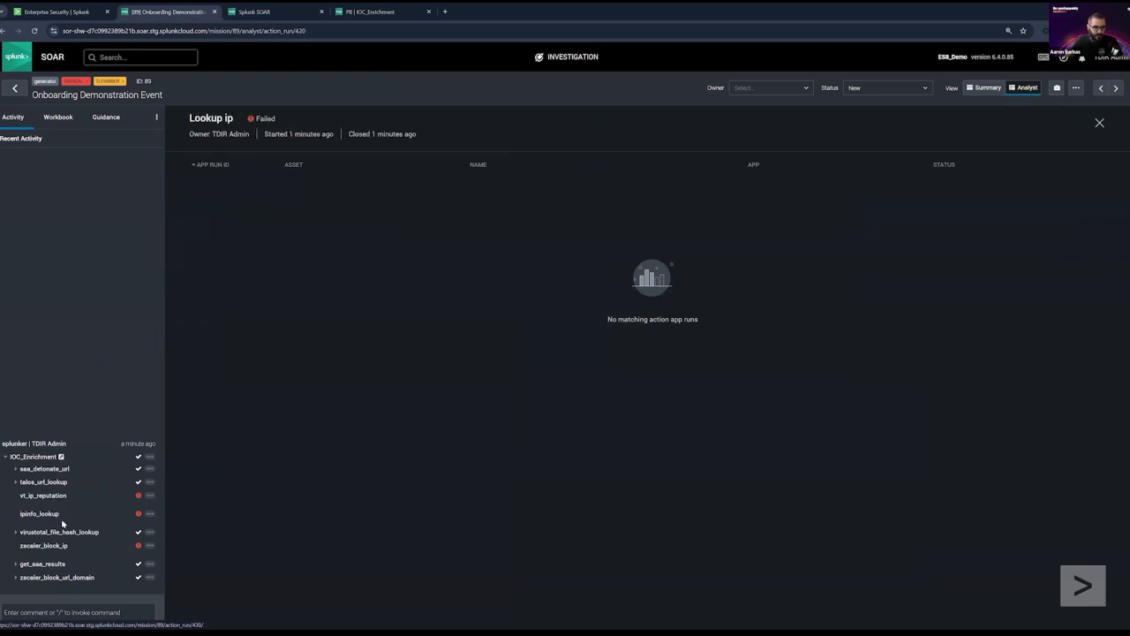
click(56, 551)
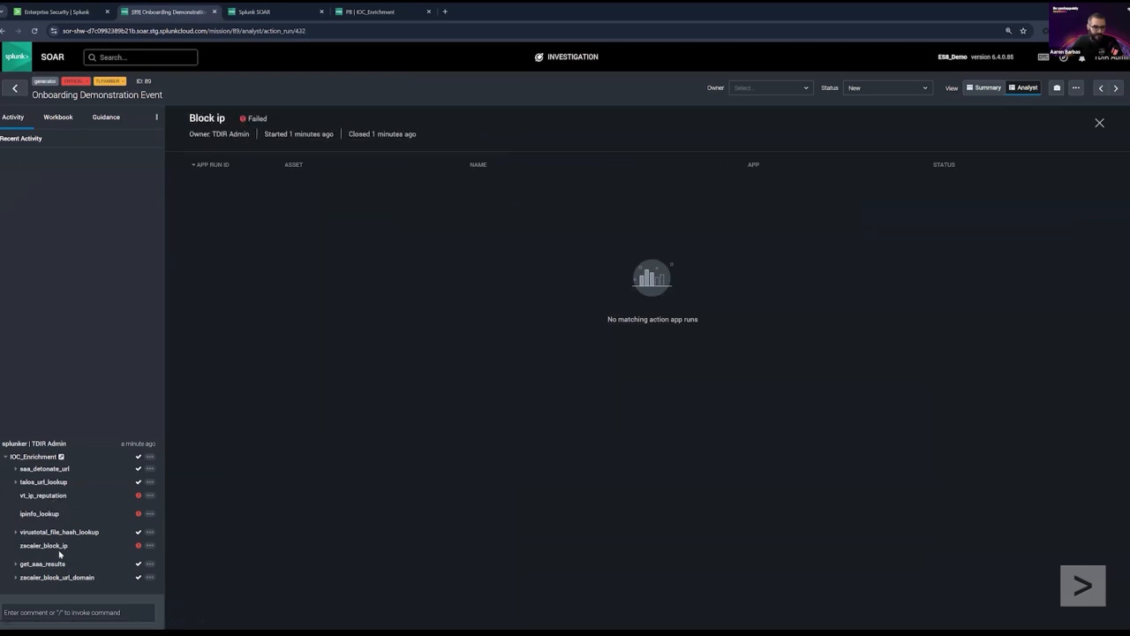
click(55, 500)
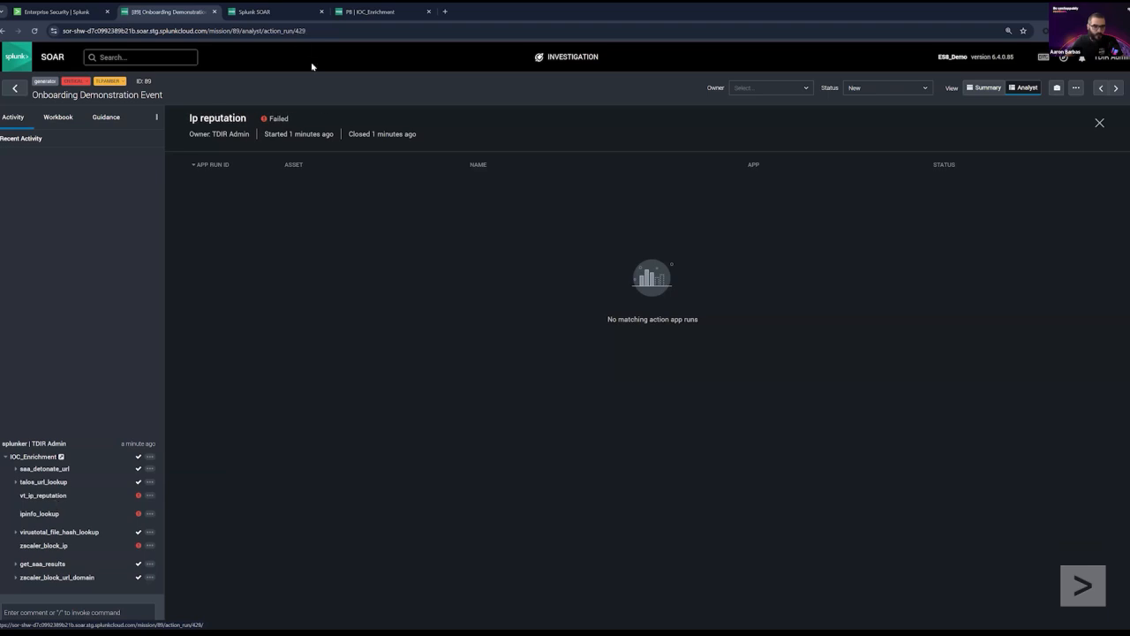
Step: Return to the IOC_Enrichment playbook editor and set the test event to the Onboarding Demonstration Event with ID 89
click(292, 12)
click(388, 13)
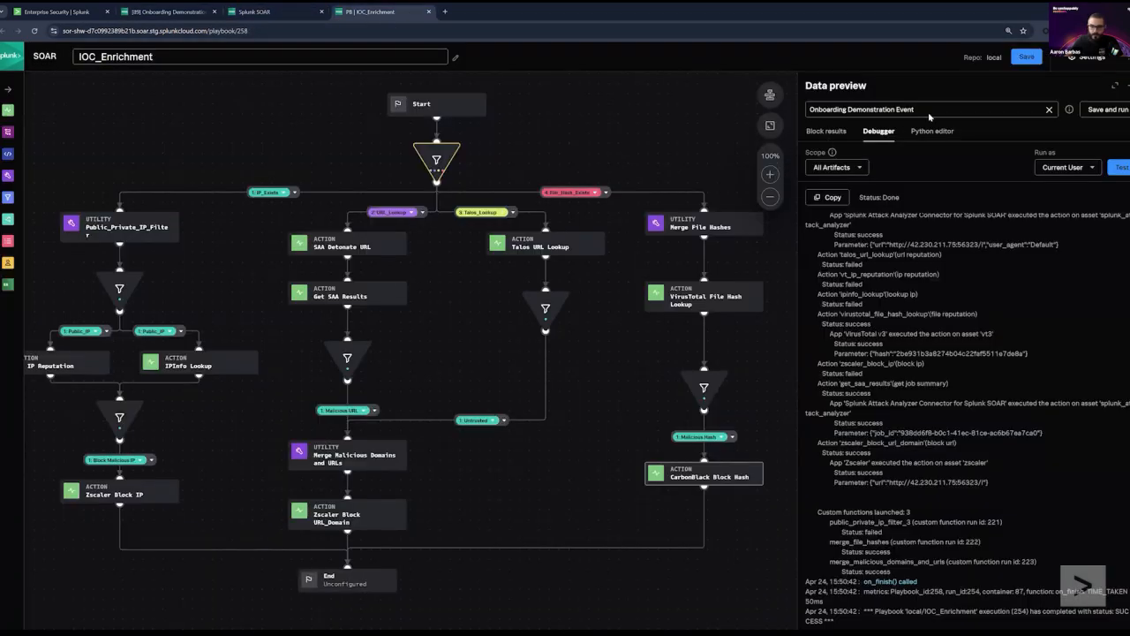
click(1049, 110)
text(87)
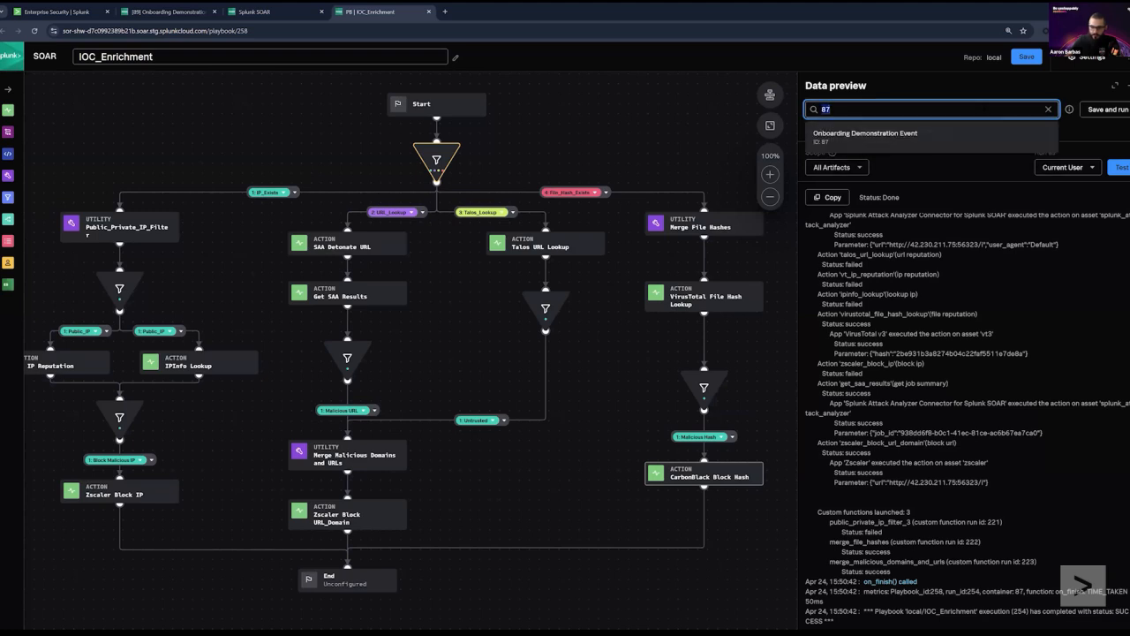
click(896, 133)
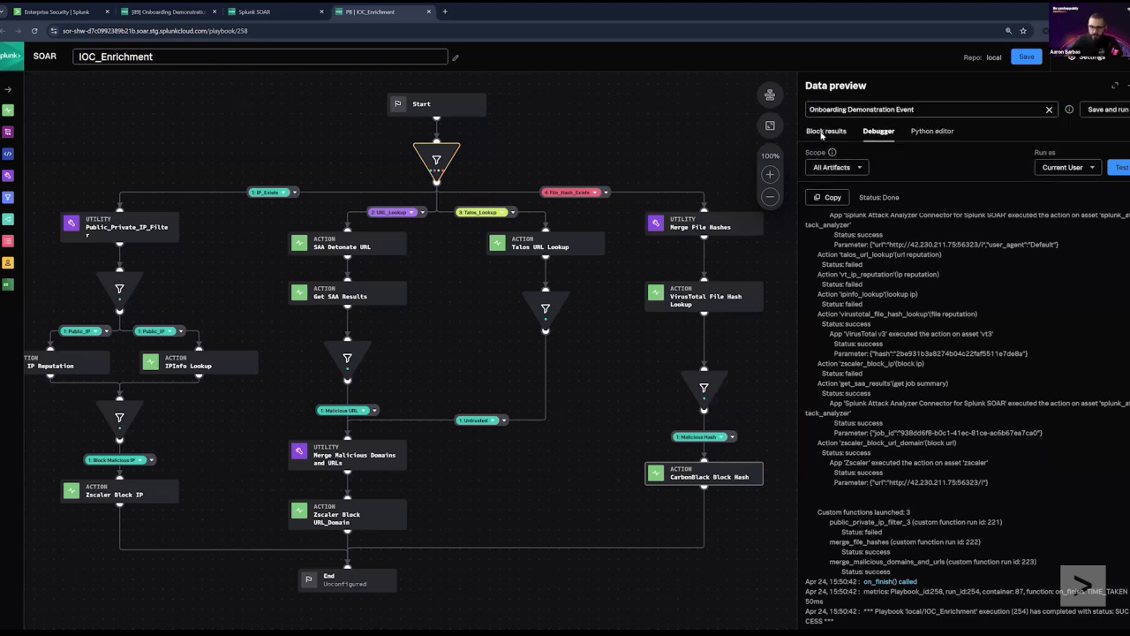
Step: Check the IOCs Exist filter's IP_Exists condition, search the Start block's data for "dest" and copy the destinationAddress datapath
click(442, 164)
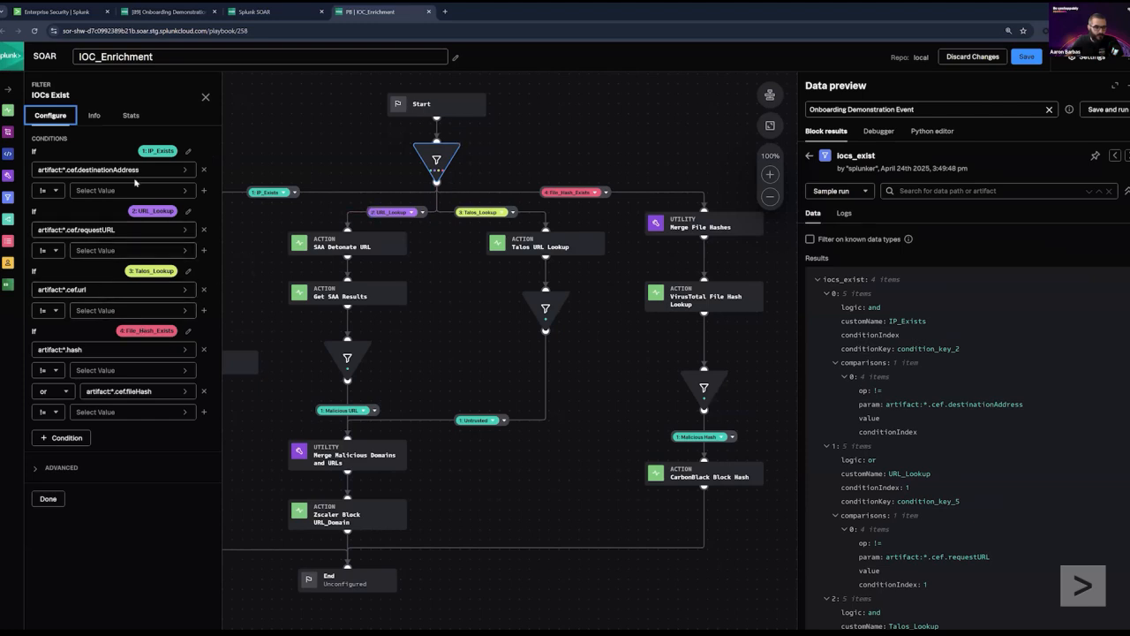
drag(141, 169, 89, 169)
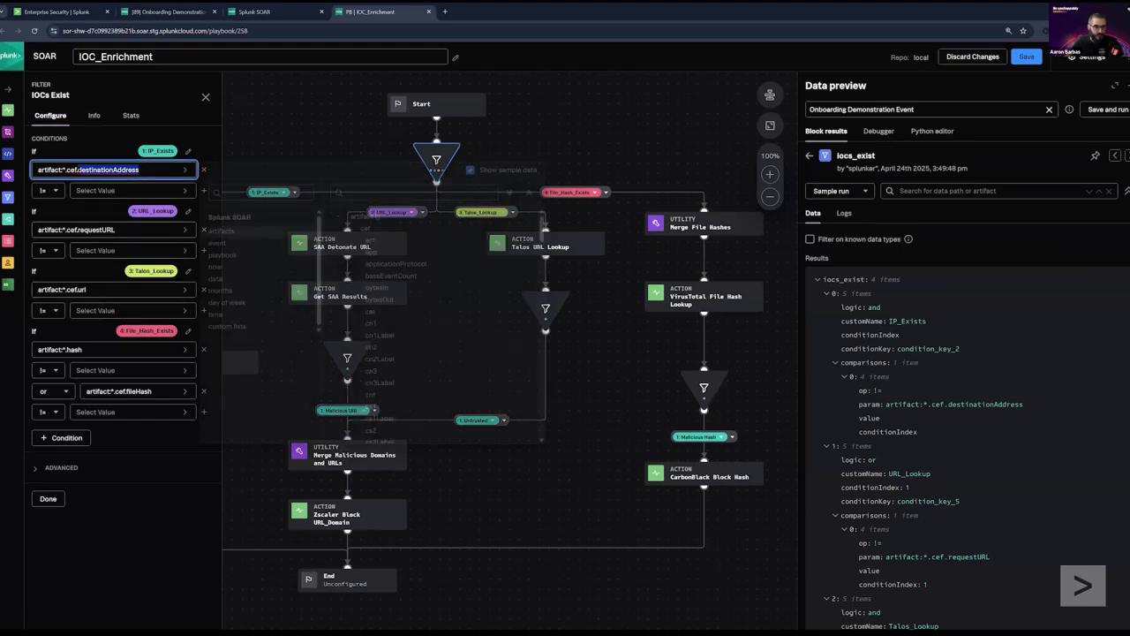
click(809, 156)
click(1097, 166)
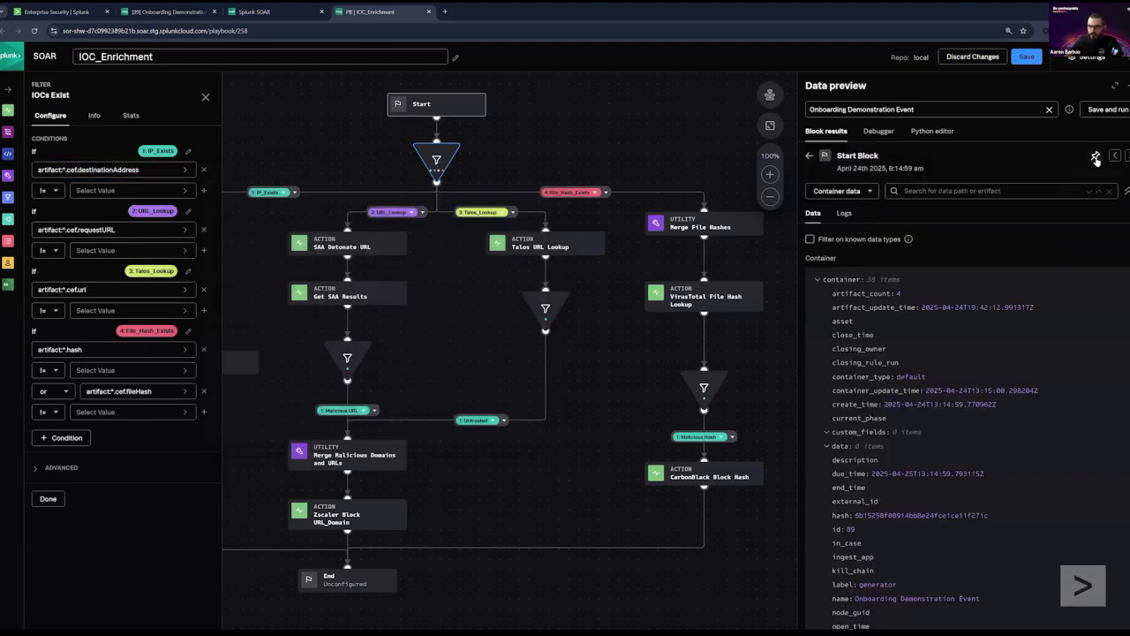
click(1095, 158)
click(968, 191)
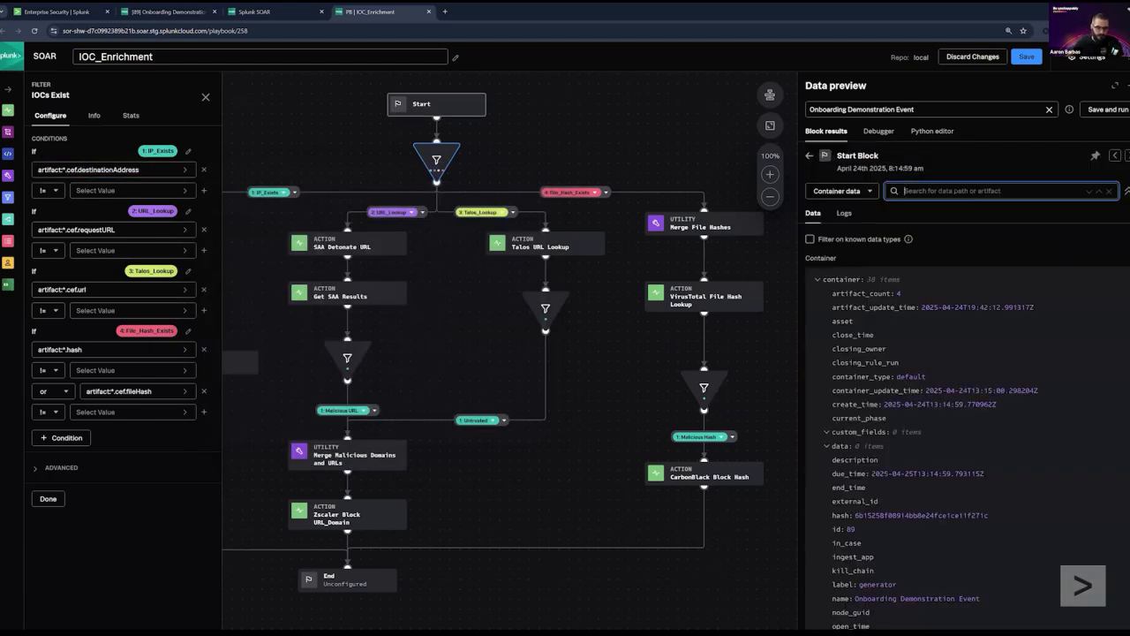
text(dest)
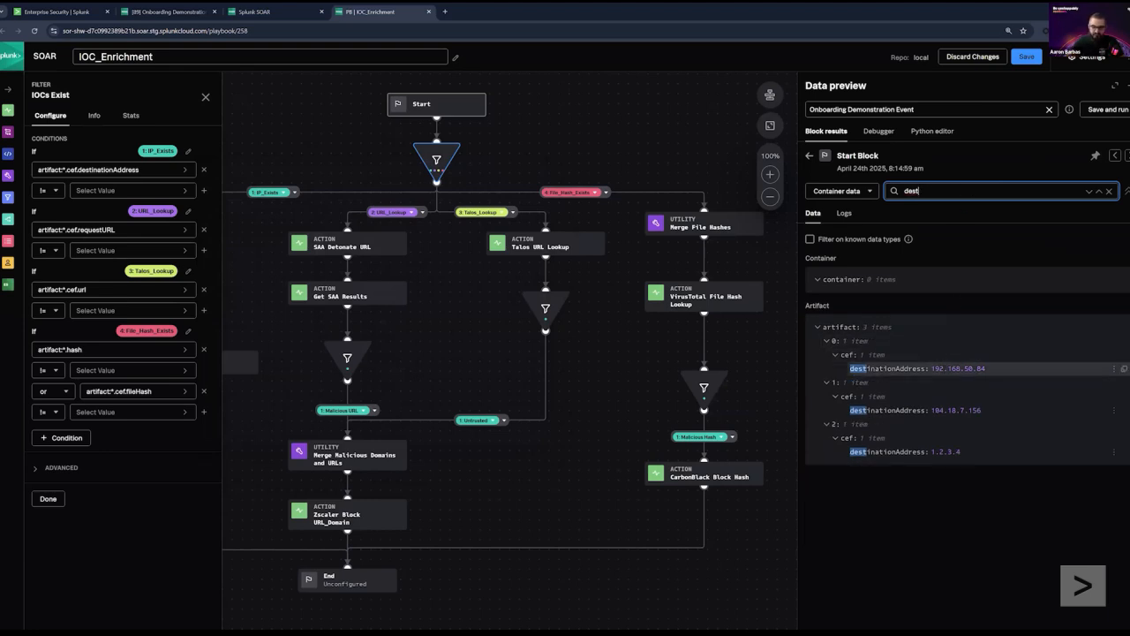
click(1124, 368)
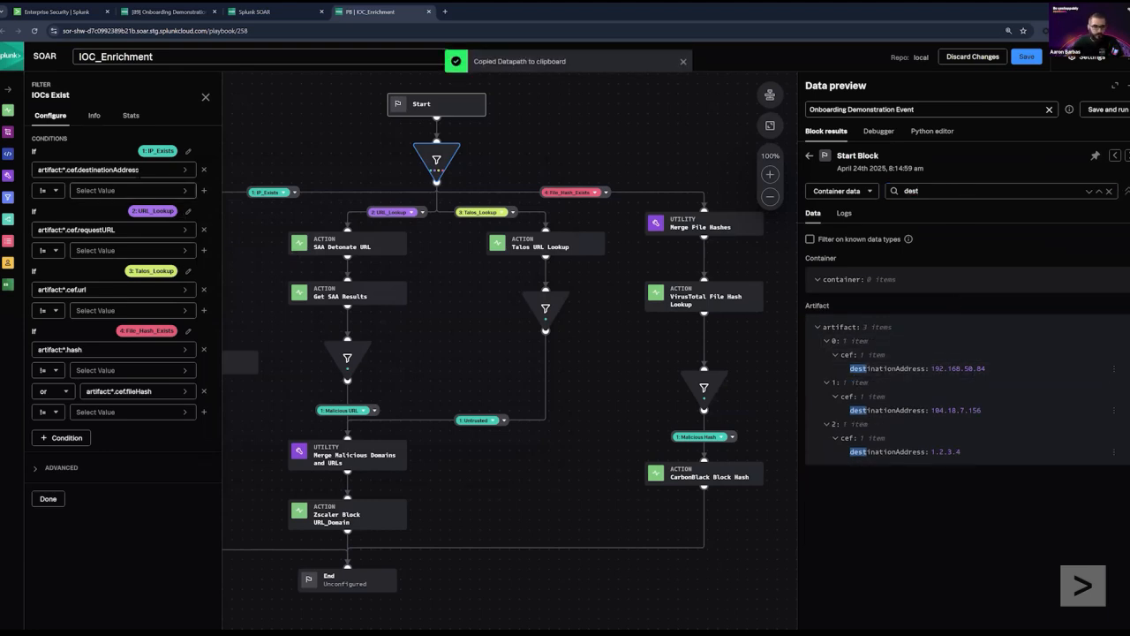
click(139, 171)
click(563, 461)
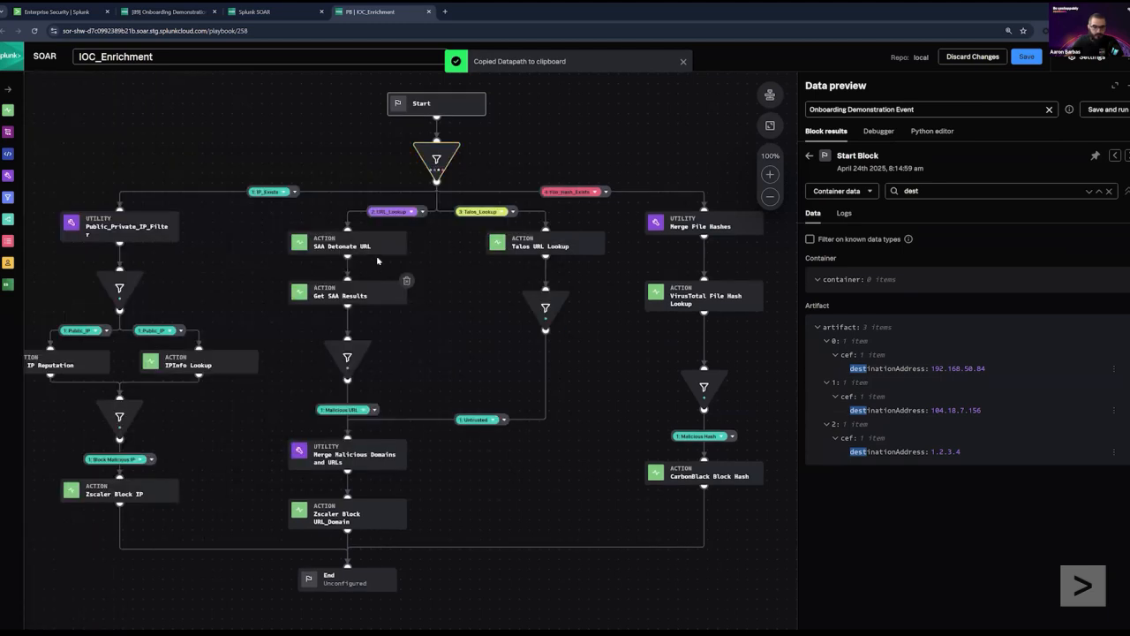
Step: Examine the Public_Private_IP_Filter block's IPv4 input against the iocs_exist block results, searching the blocks for "ioc"
click(126, 226)
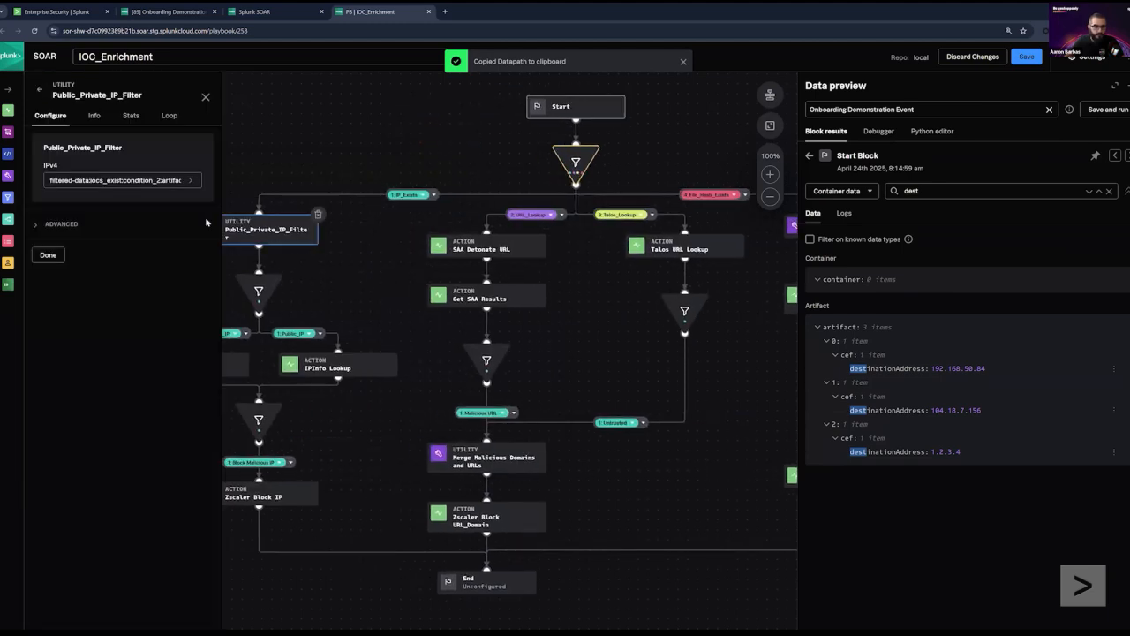
click(115, 180)
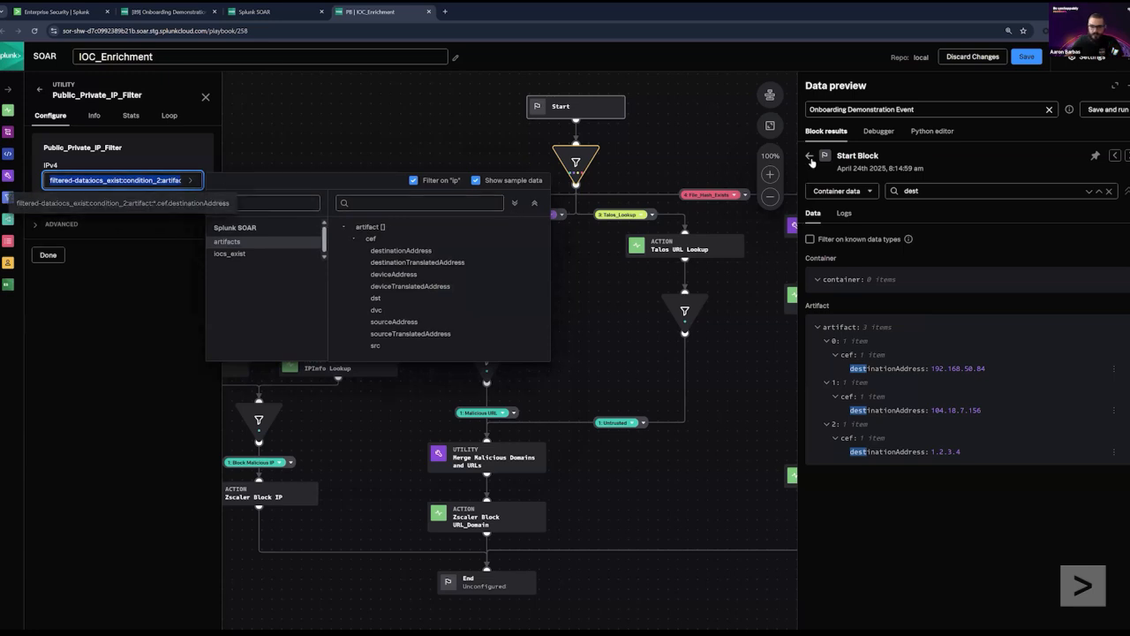
click(809, 155)
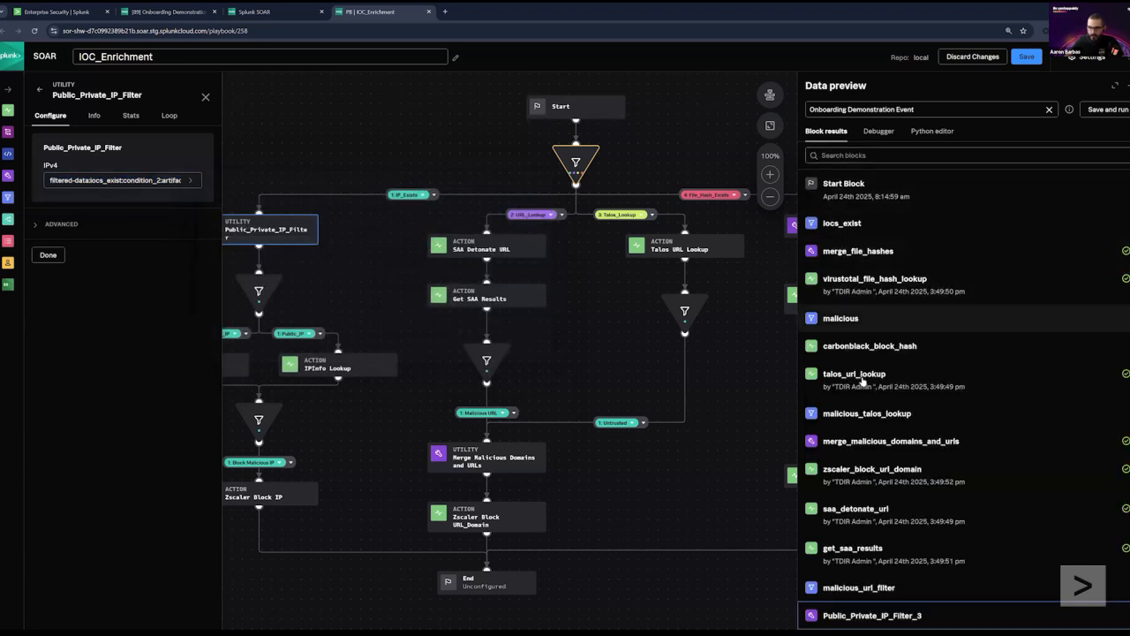
scroll(861, 385, down, 3)
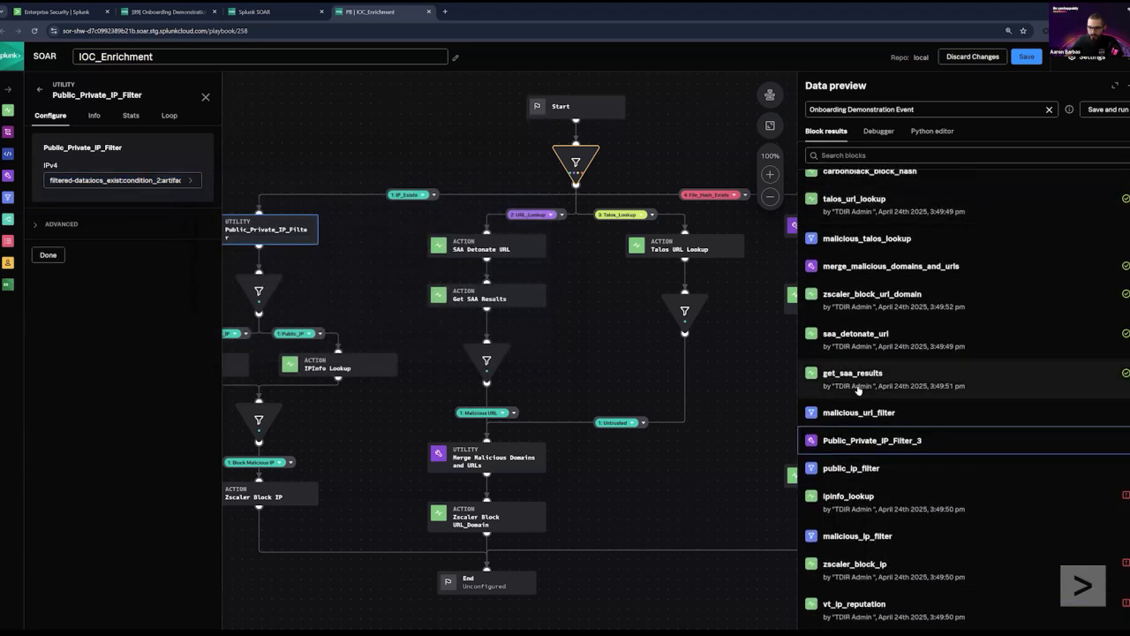
scroll(862, 385, up, 3)
scroll(852, 346, up, 1)
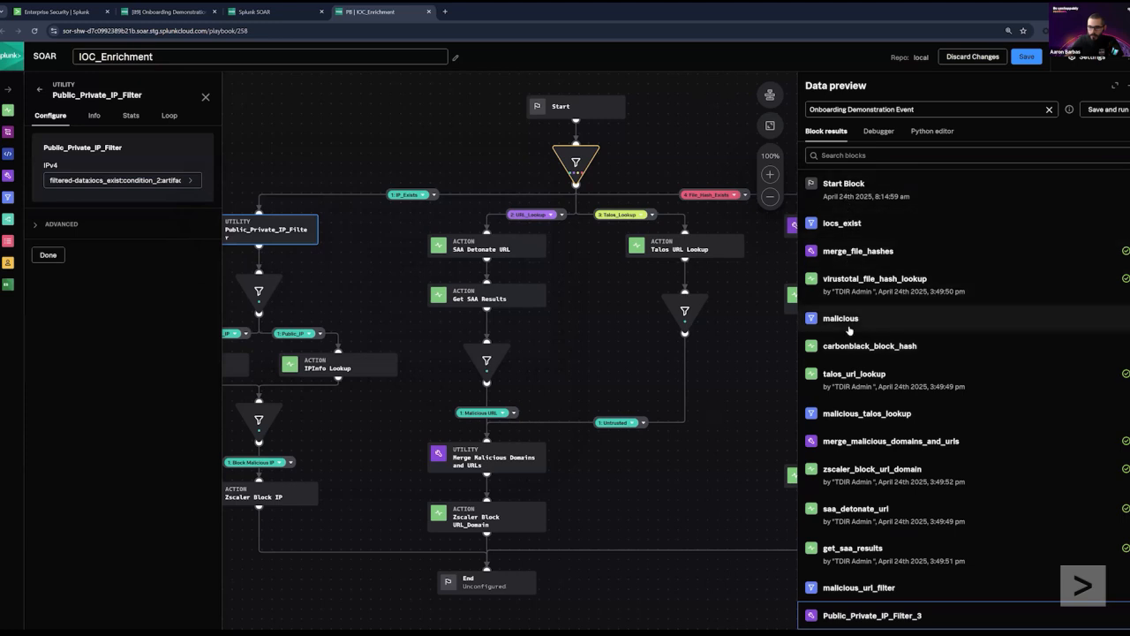
click(883, 155)
text(ioc)
click(859, 183)
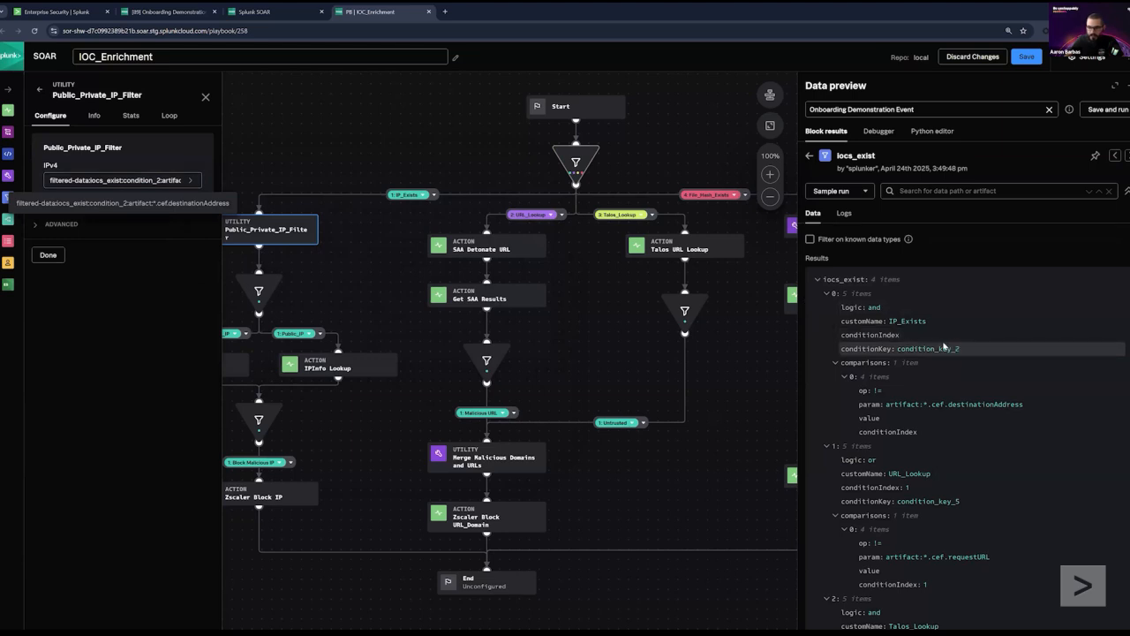
scroll(945, 346, down, 1)
scroll(945, 389, down, 3)
scroll(944, 384, up, 4)
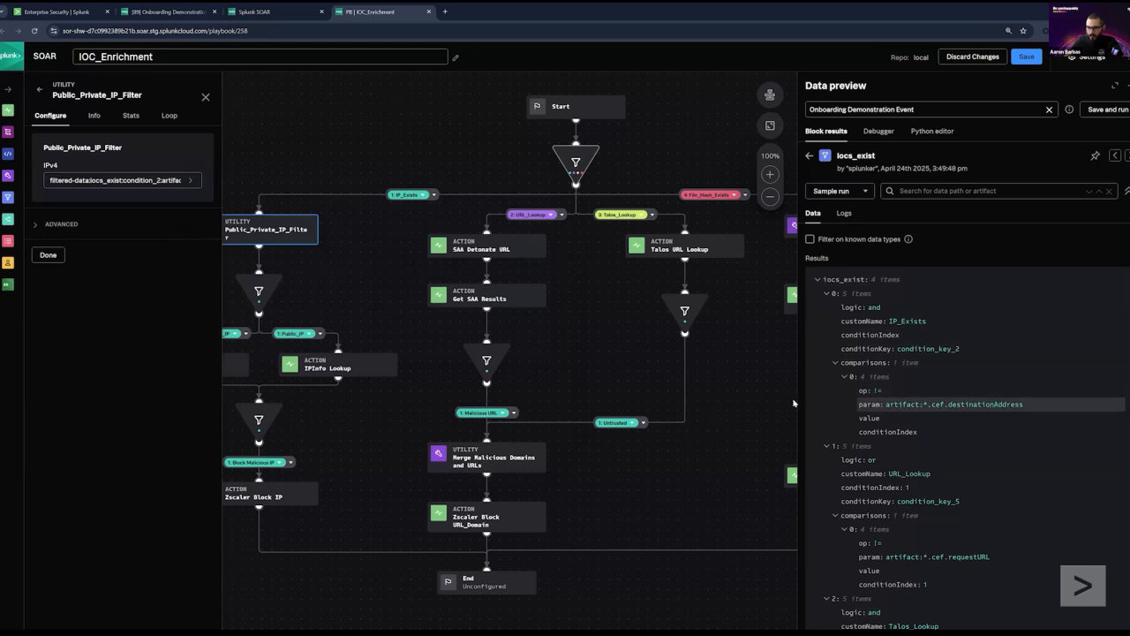
Step: Set the Public_Private_IP_Filter's IPv4 input to artifact:*.cef.destinationAddress and check the Public IP Filter's condition
click(119, 181)
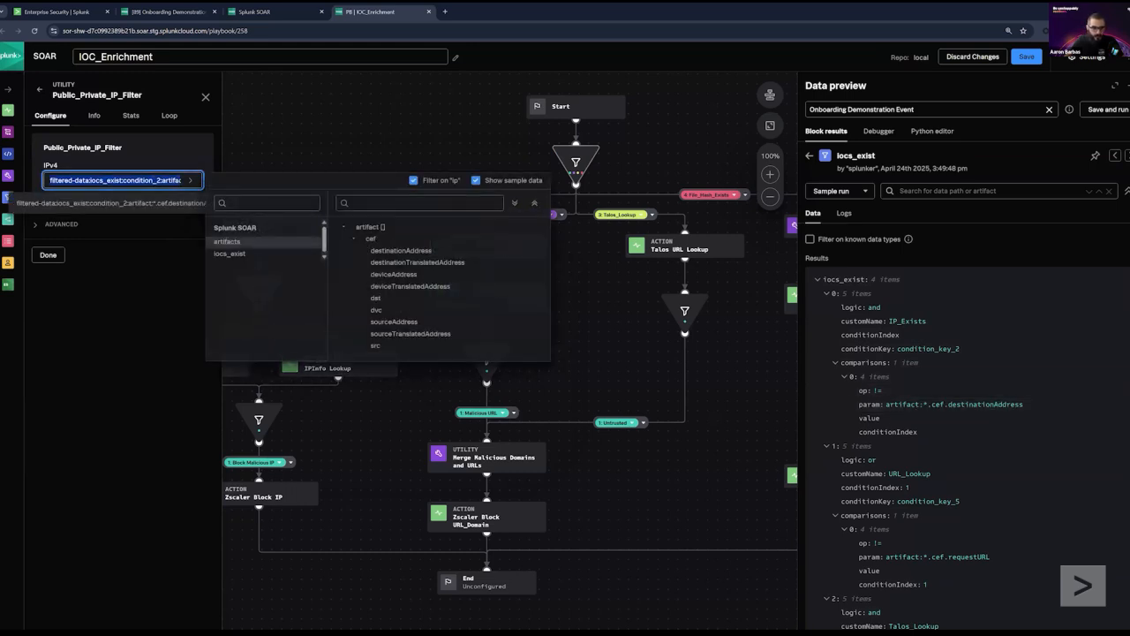
key(ctrl+v)
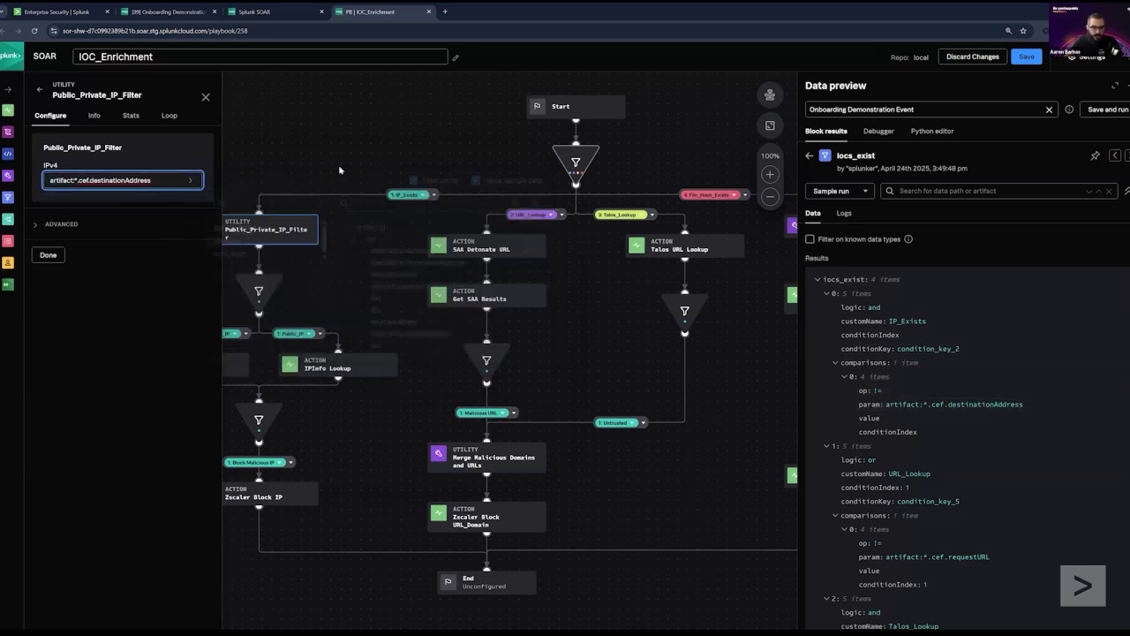
click(331, 155)
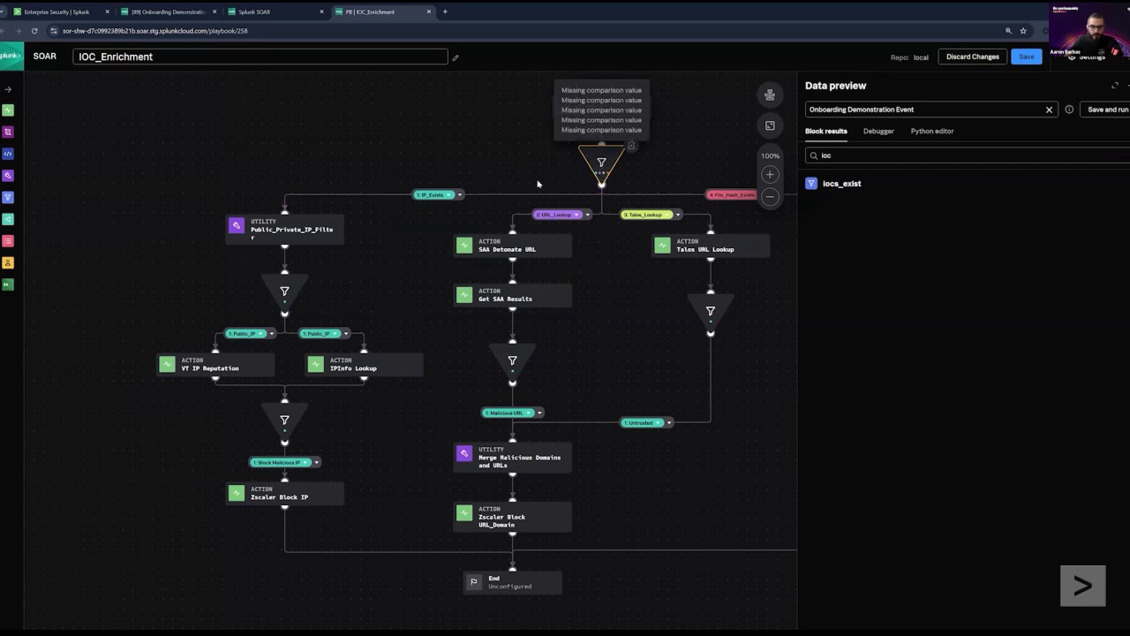
click(288, 289)
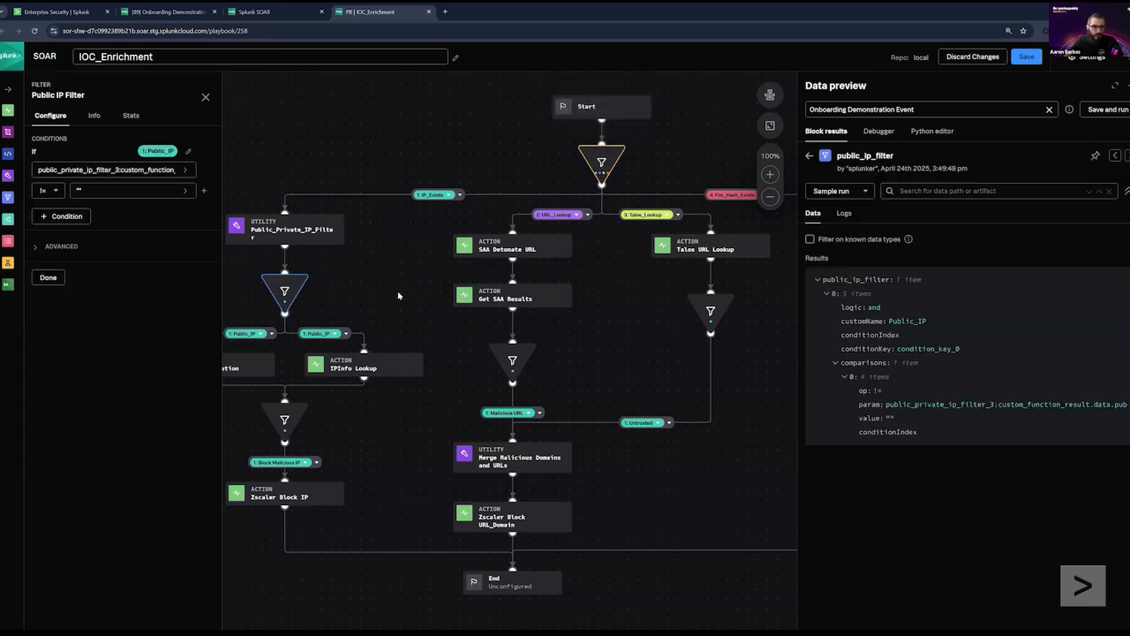
drag(369, 279, 384, 268)
drag(498, 278, 550, 273)
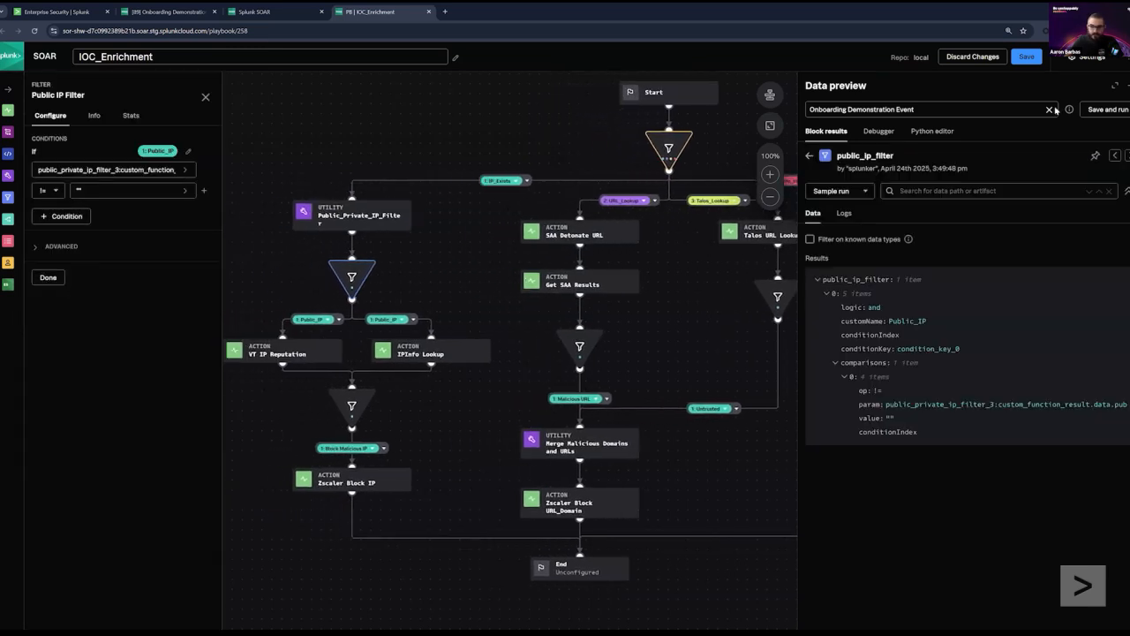
Step: Save the playbook with a comment about testing the IP filter and run a debugger test on all artifacts
click(1109, 109)
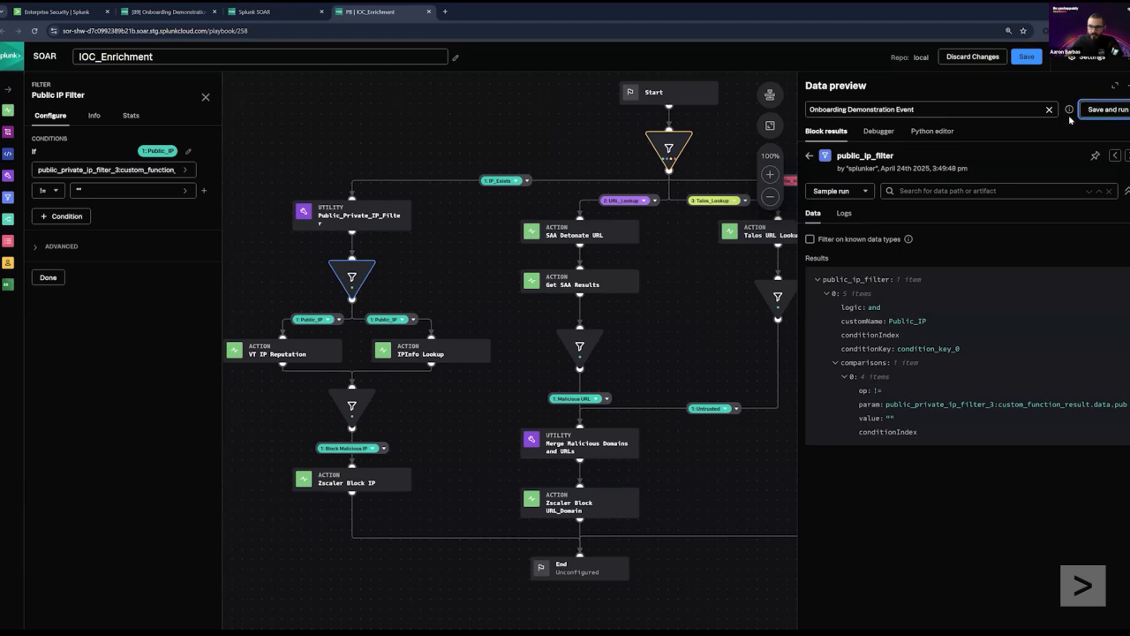
click(881, 132)
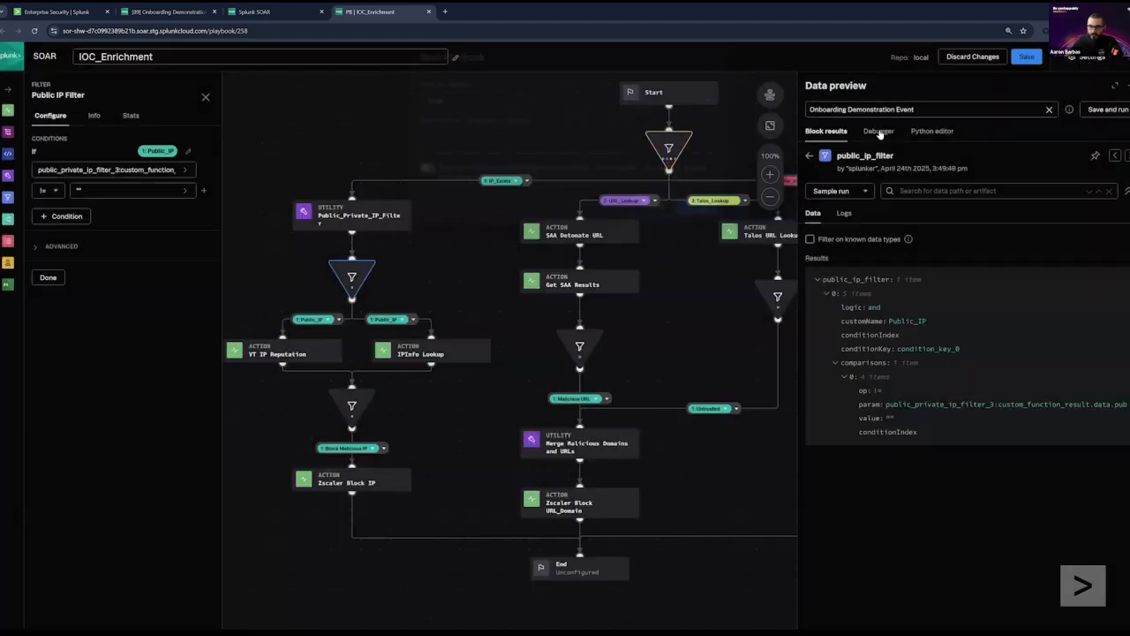
click(879, 132)
click(1026, 58)
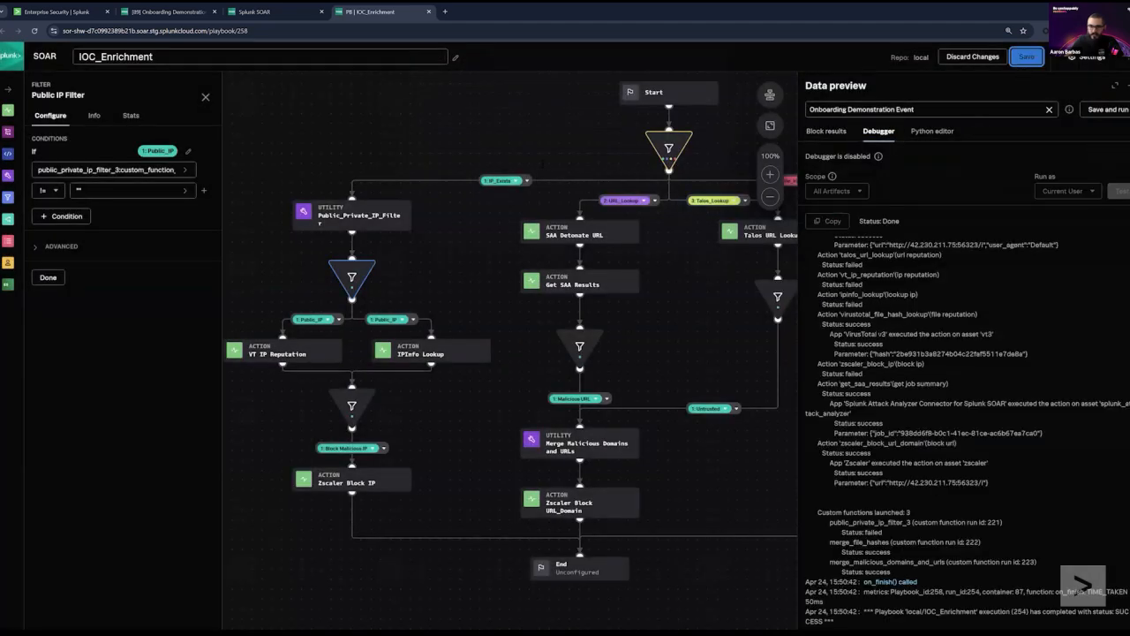
text(testing IP fi)
click(696, 224)
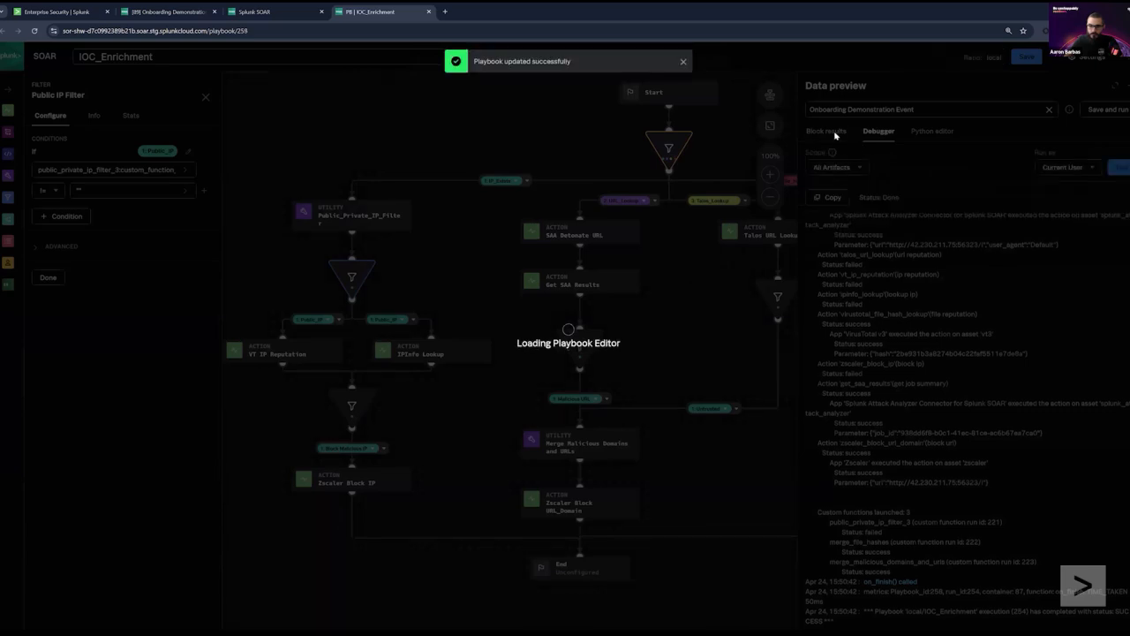
click(1118, 167)
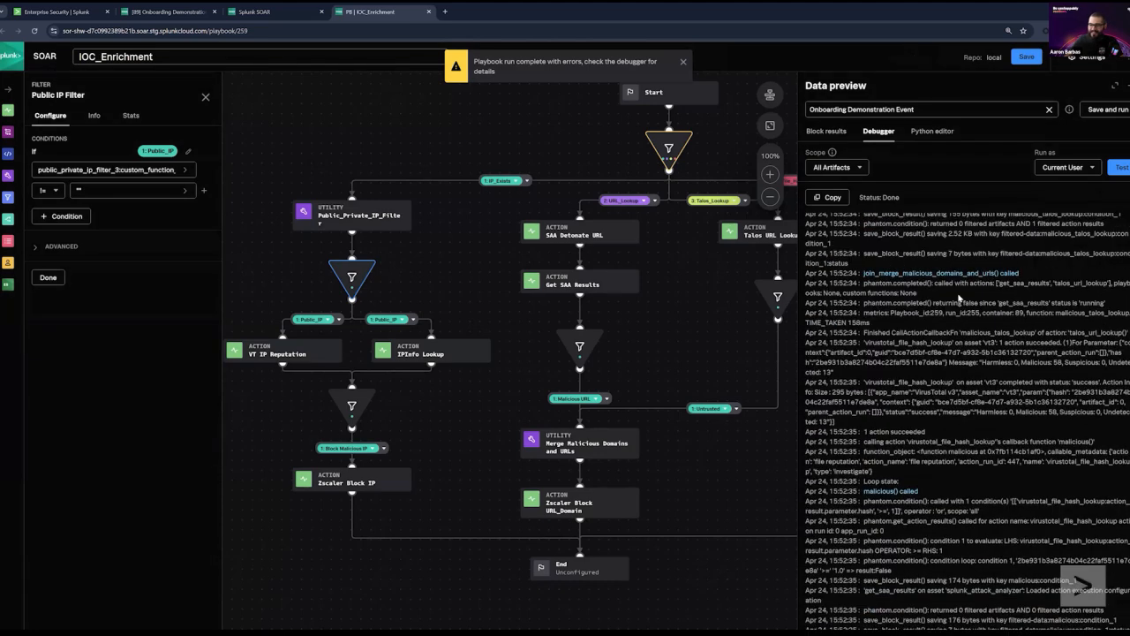
Step: Examine the debugger log's block ip error and the Zscaler Block IP configuration, and collapse the data preview to view the whole playbook
scroll(968, 354, up, 1)
drag(912, 275, 1030, 275)
click(1029, 275)
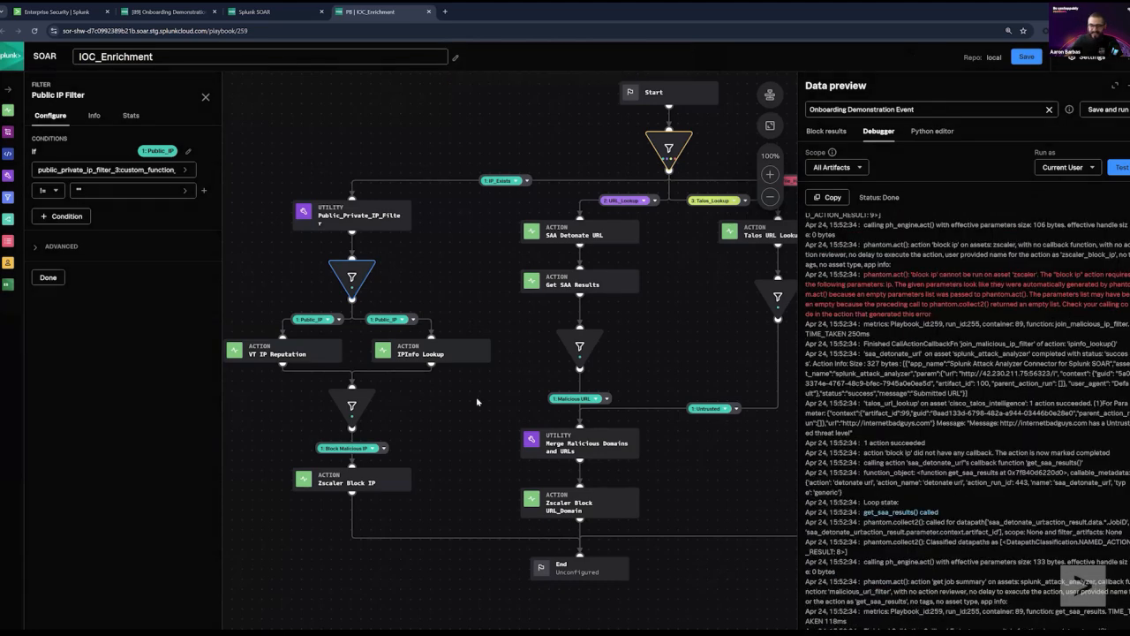
click(378, 481)
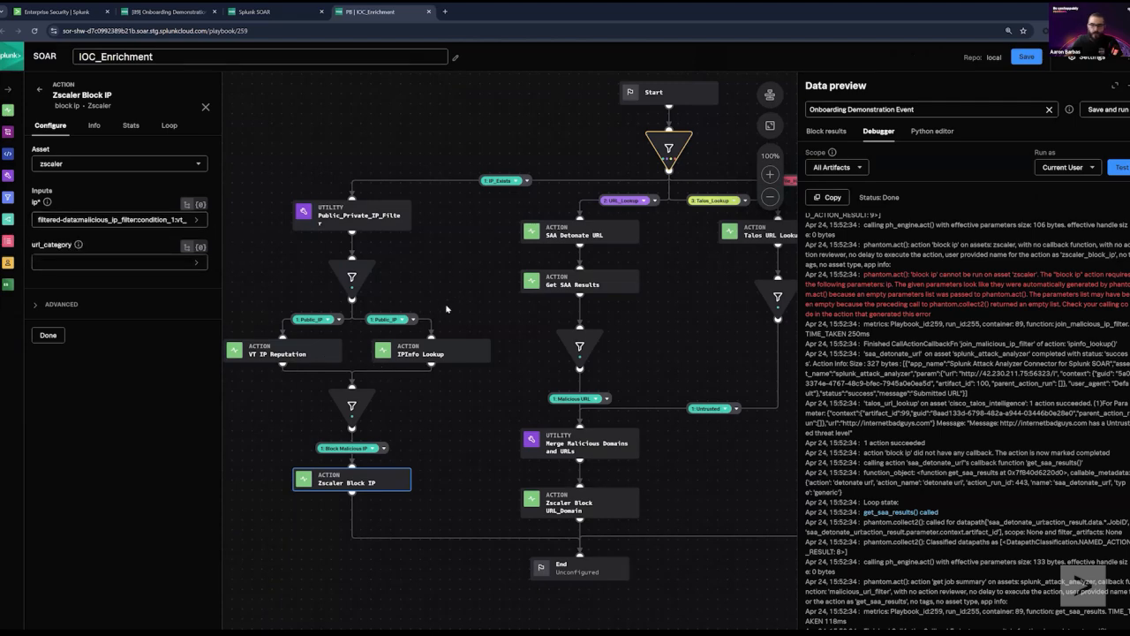
drag(447, 309, 394, 332)
click(1127, 87)
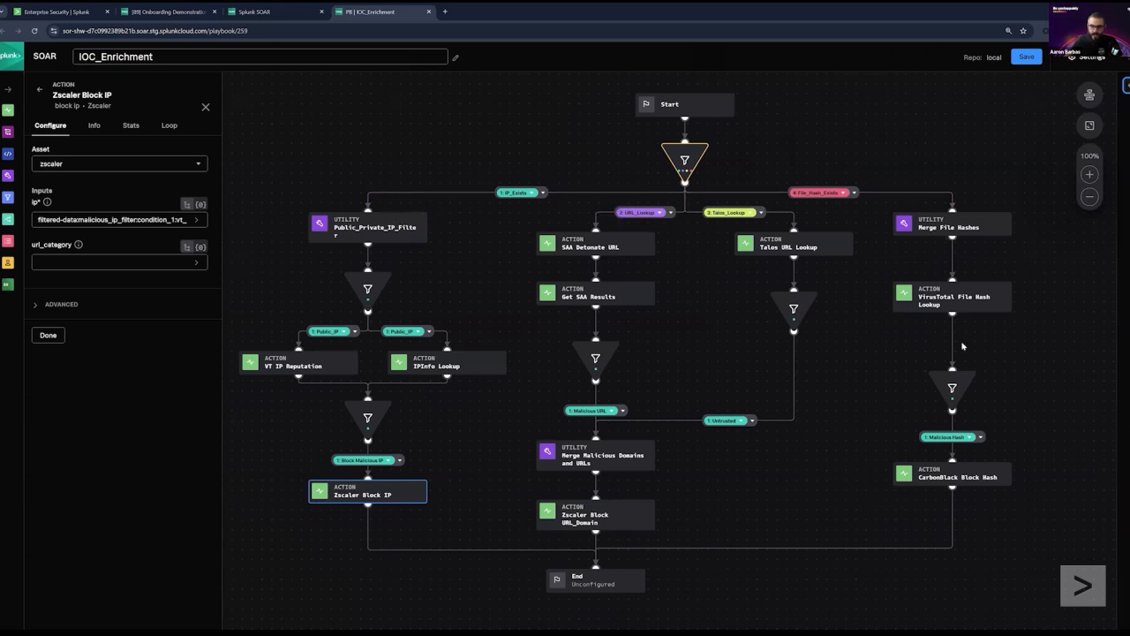
Step: Examine the failed zscaler_block_ip run in the demonstration event's activity, return to the playbook and close the Zscaler Block IP configuration
click(168, 11)
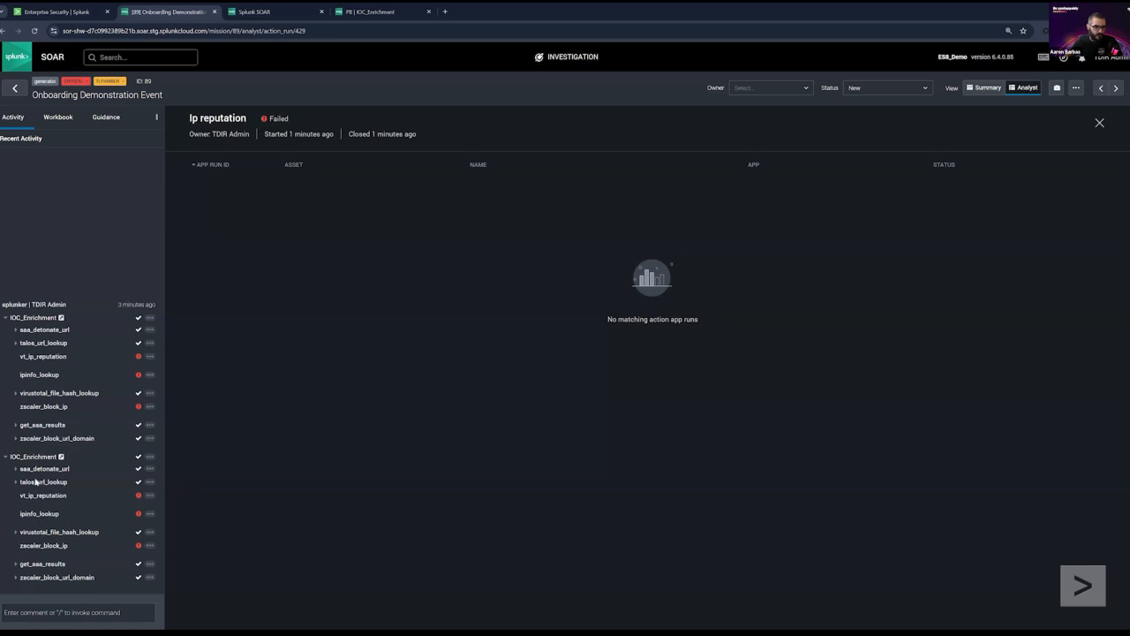
click(30, 410)
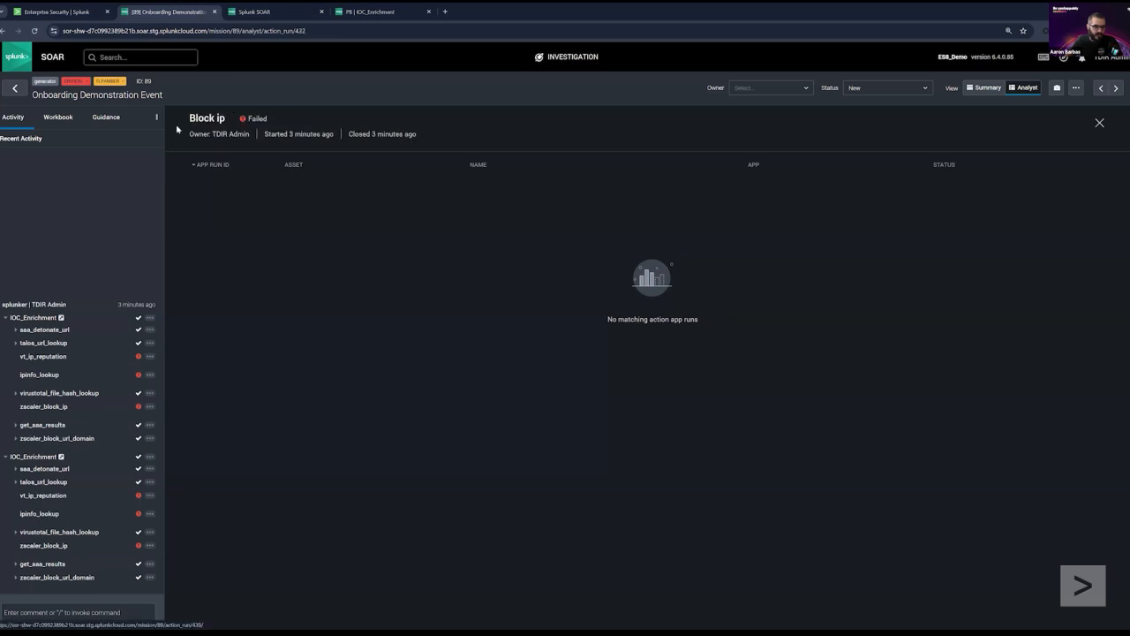
drag(186, 119, 234, 124)
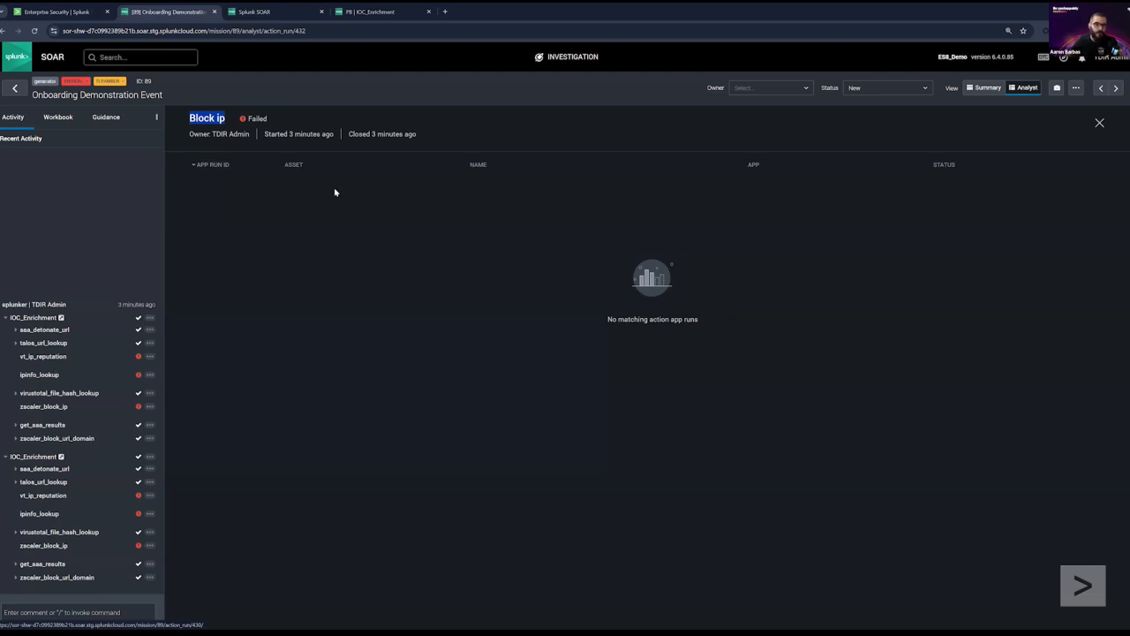
click(277, 16)
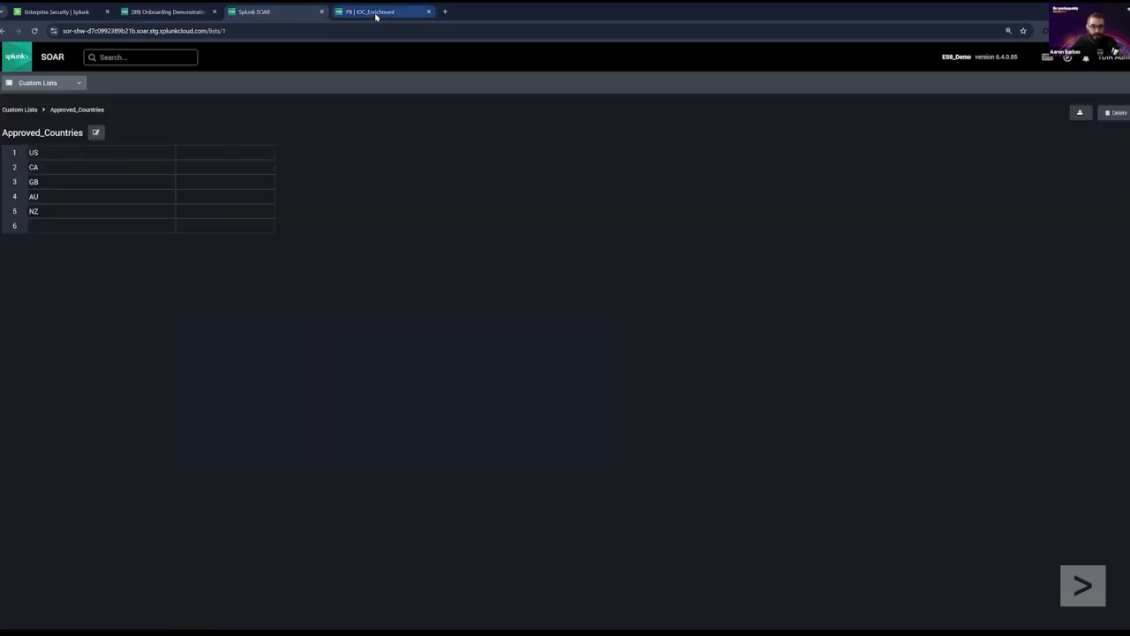
click(377, 16)
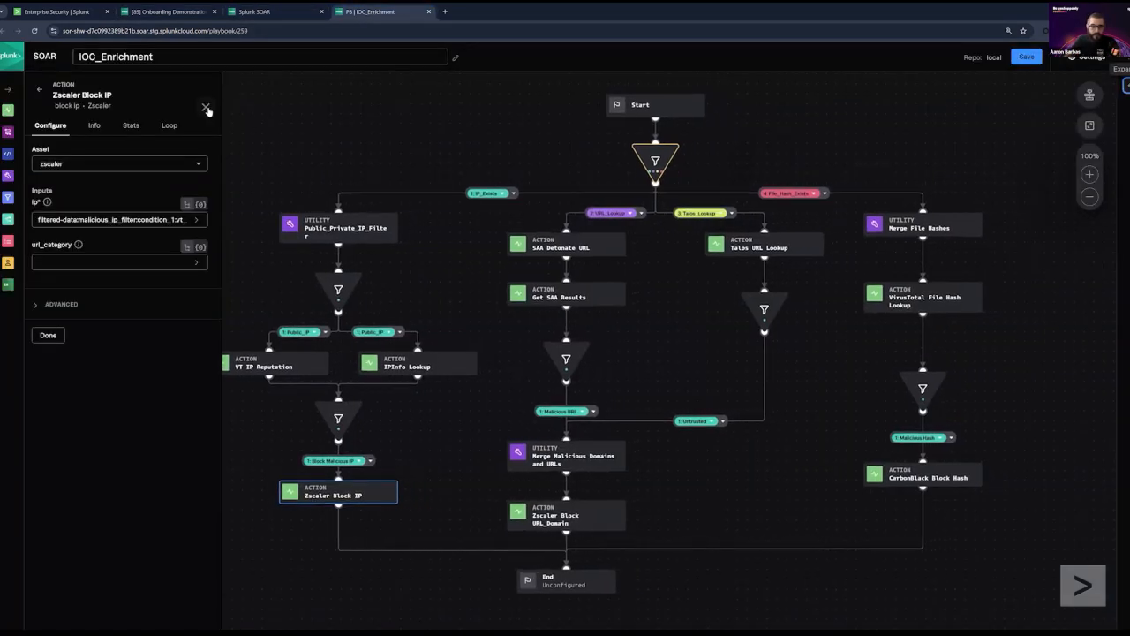
click(206, 109)
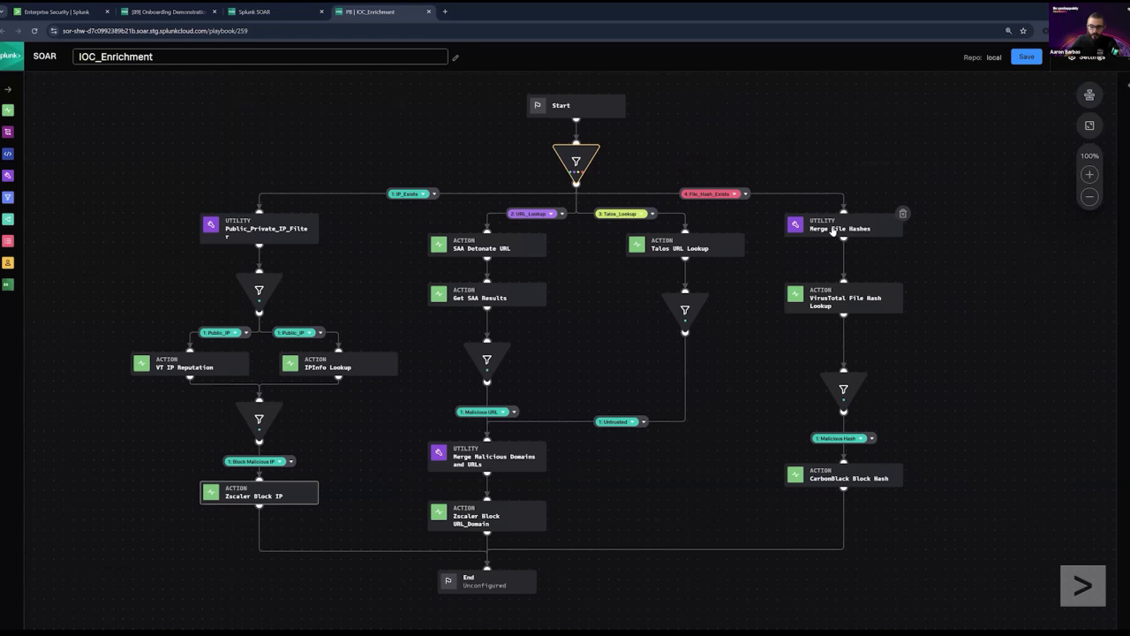
drag(777, 285, 779, 272)
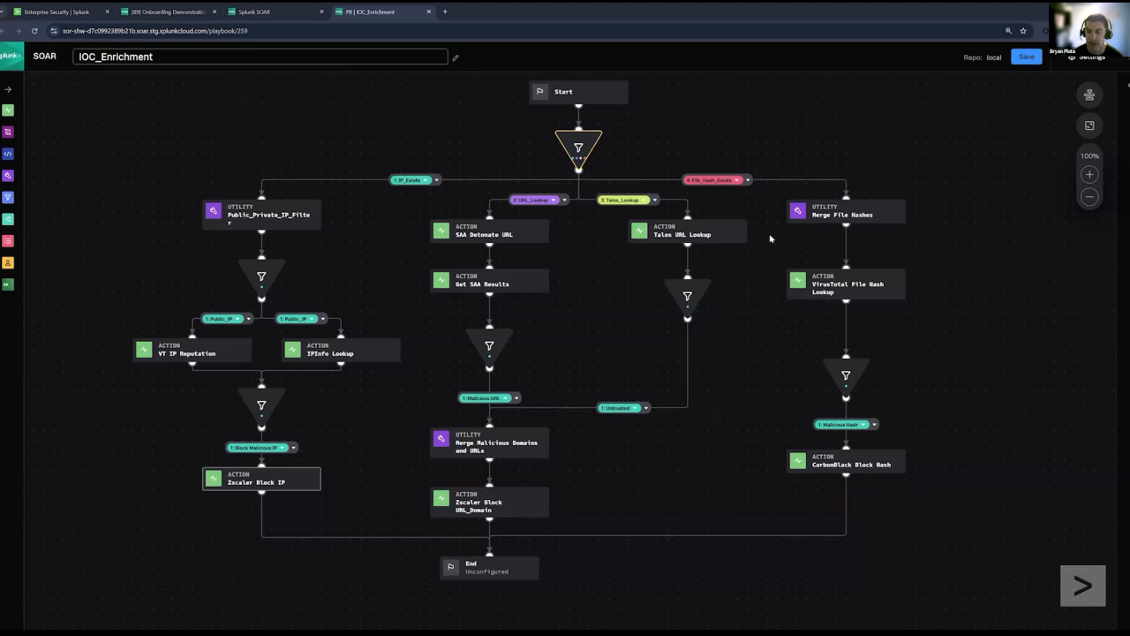
drag(770, 238, 727, 242)
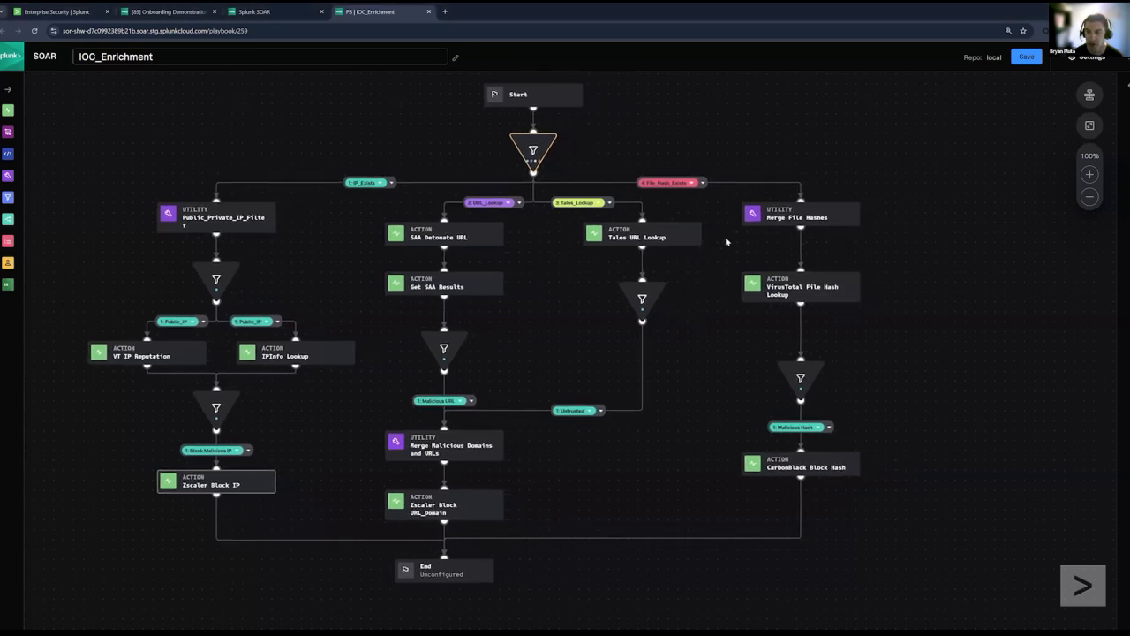
mouse_move(846, 515)
mouse_down()
mouse_move(835, 495)
mouse_move(850, 497)
mouse_up()
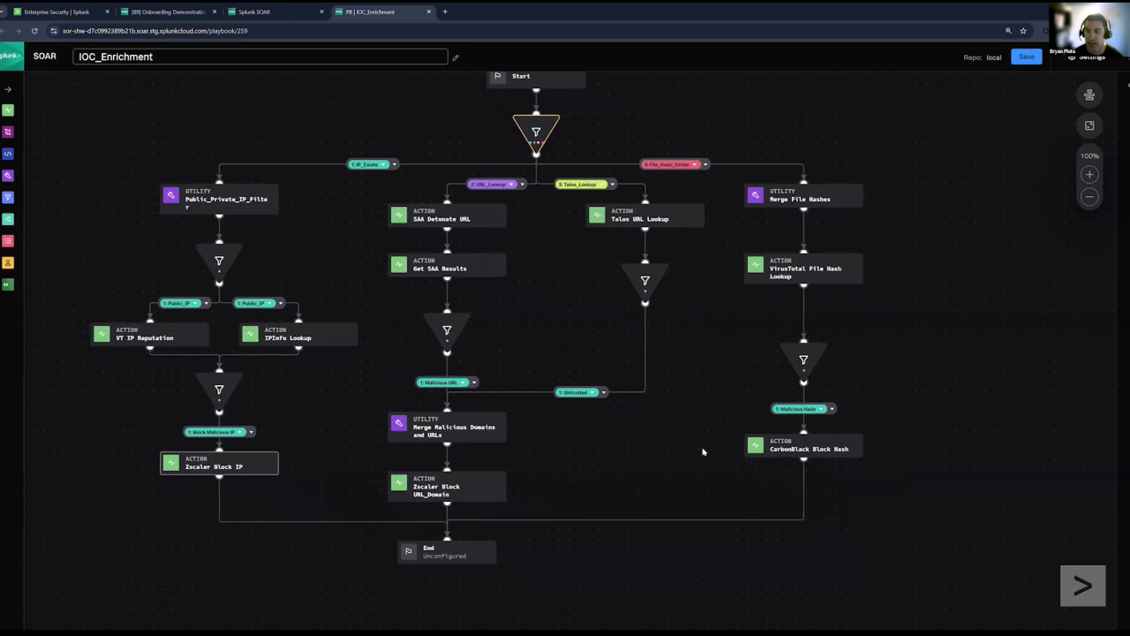
drag(695, 458, 695, 468)
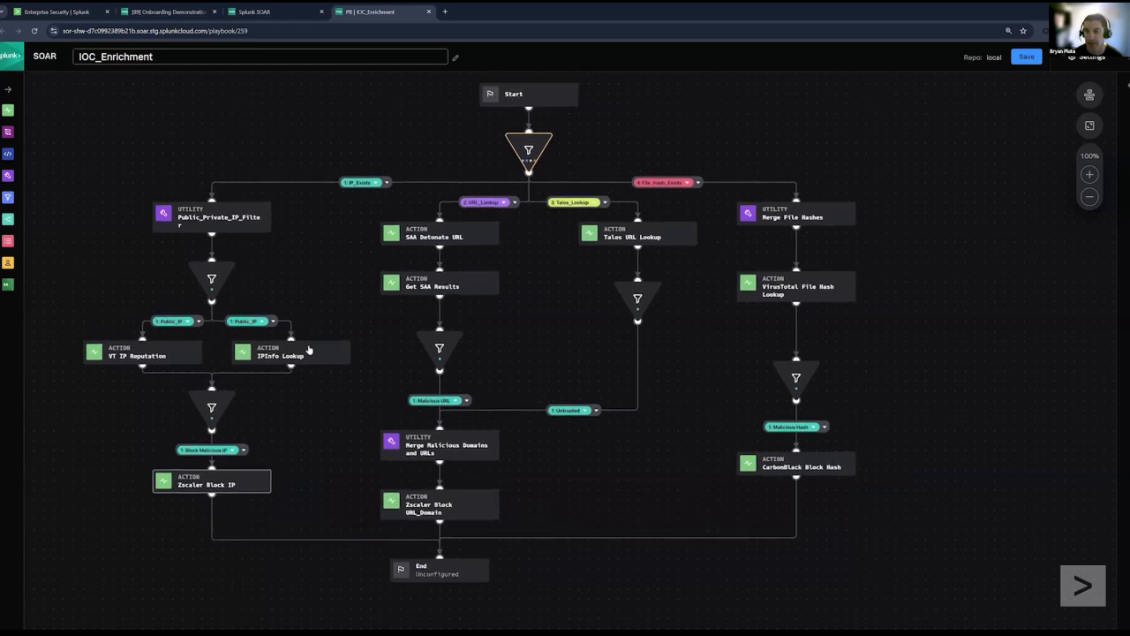
drag(317, 288, 371, 291)
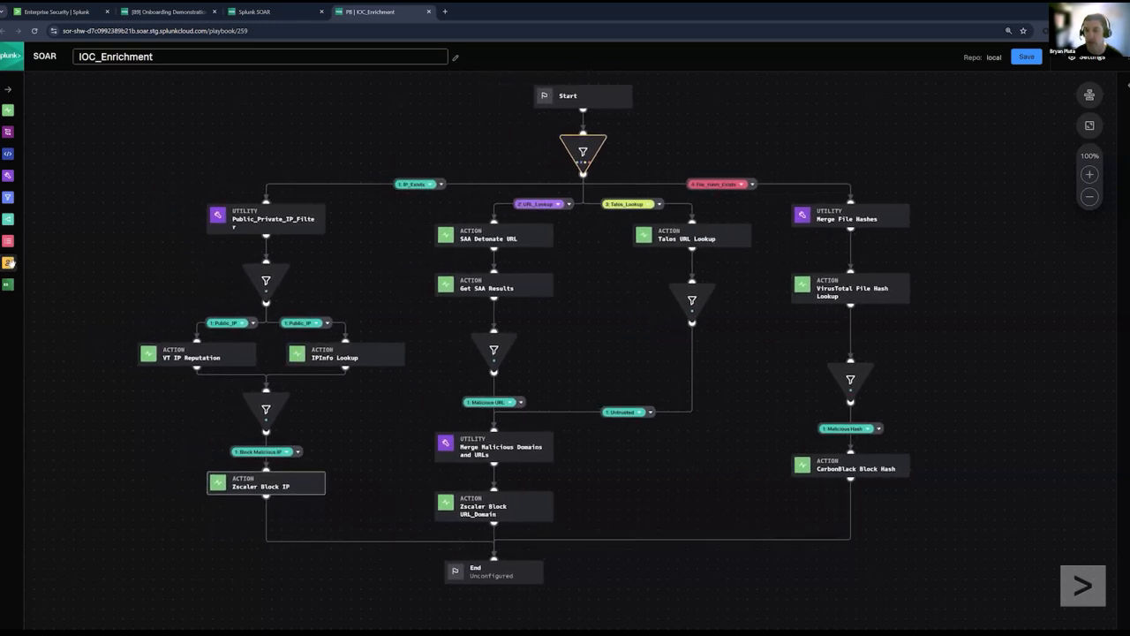
Step: Add a Prompt block beneath Zscaler Block IP and delete it again
drag(8, 262, 305, 558)
drag(340, 509, 512, 371)
drag(314, 336, 469, 451)
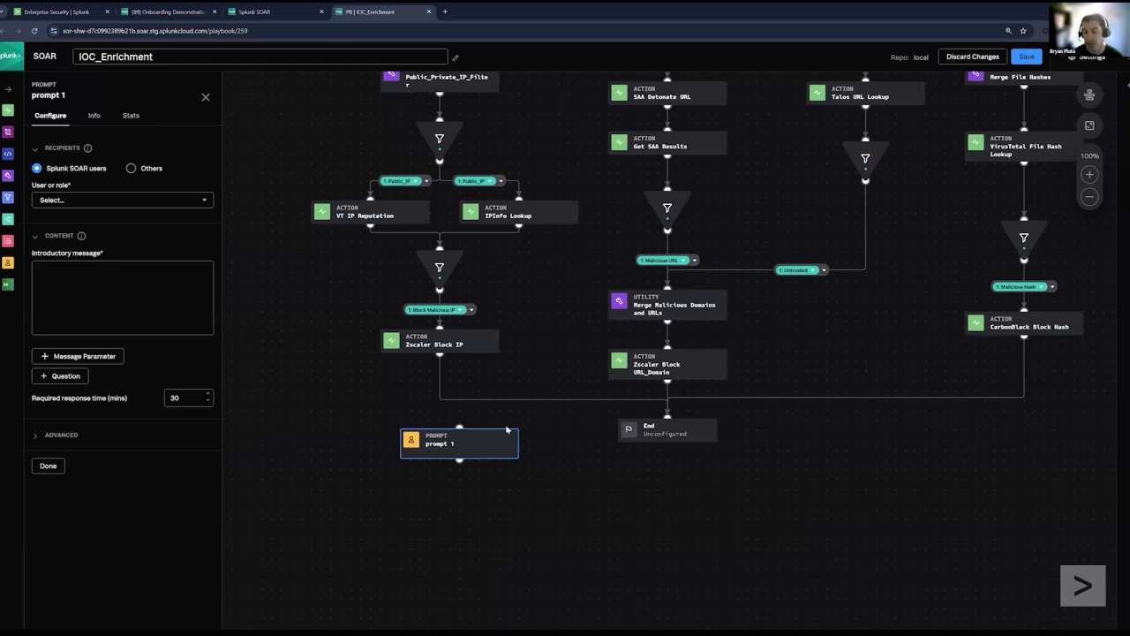
mouse_move(520, 432)
click(520, 430)
Step: Add a Format block directly beneath Zscaler Block IP and leave its configuration without choosing a parameter
drag(8, 242, 425, 510)
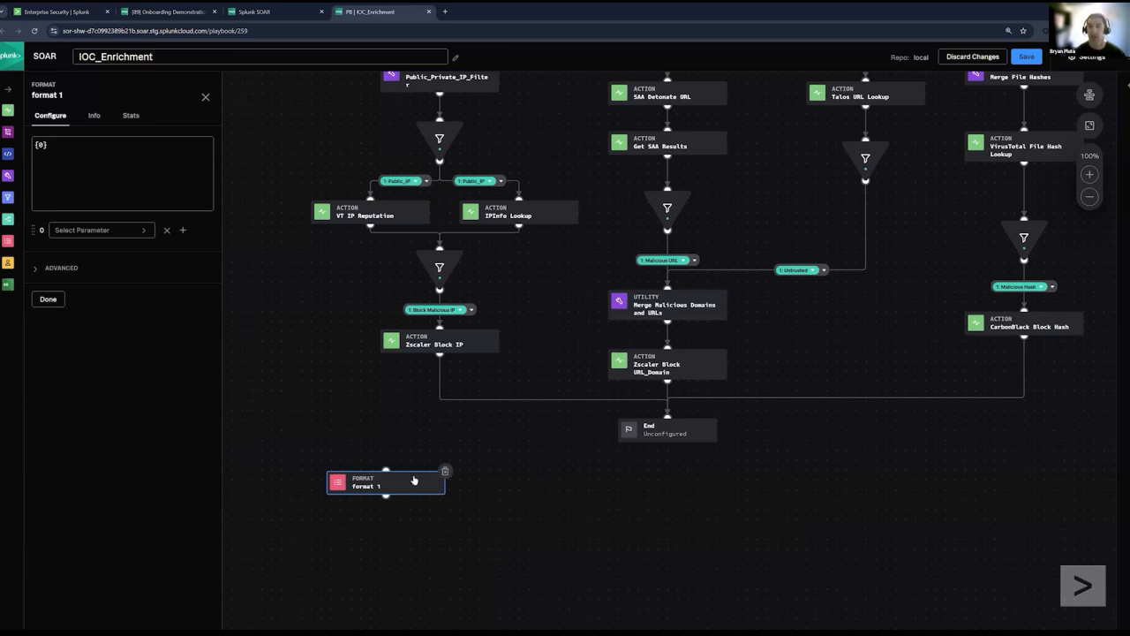
drag(414, 479, 433, 431)
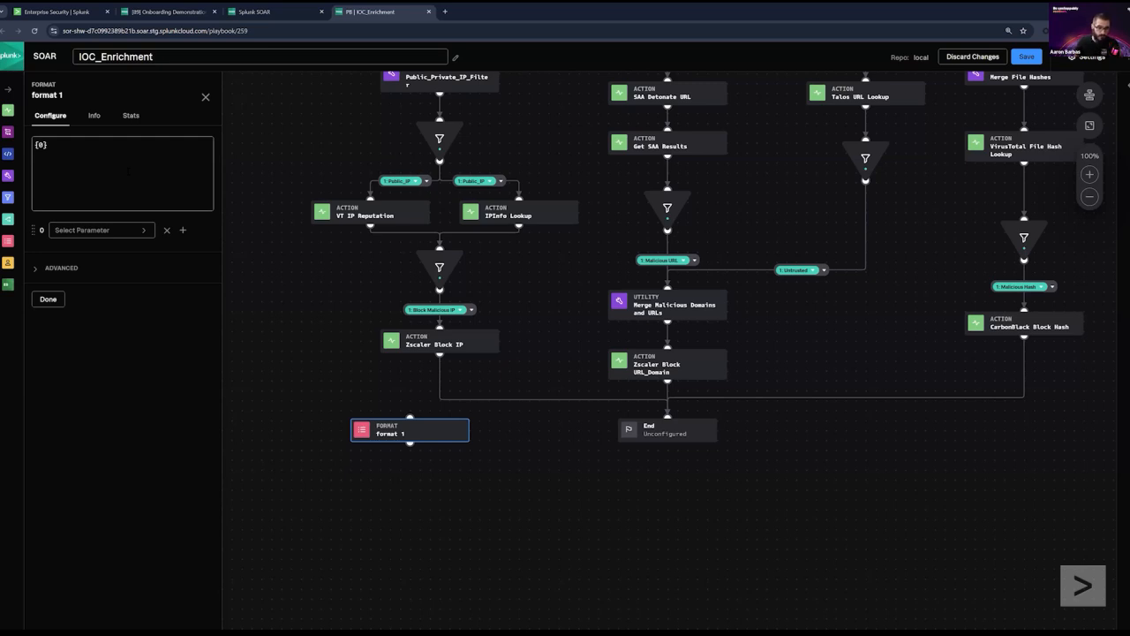
click(89, 229)
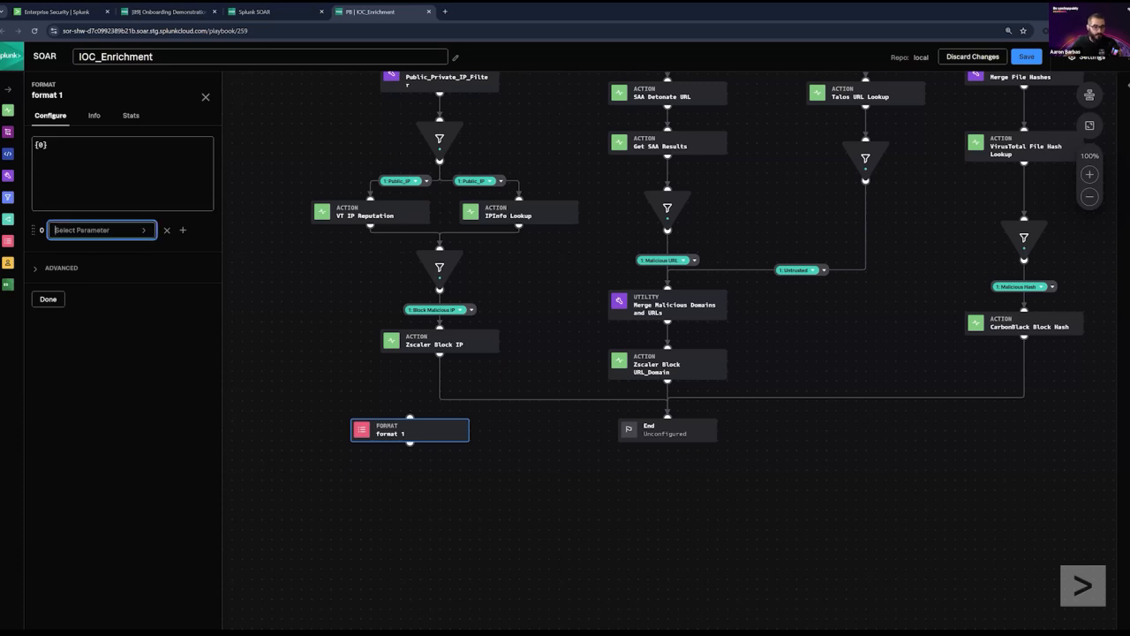
click(101, 230)
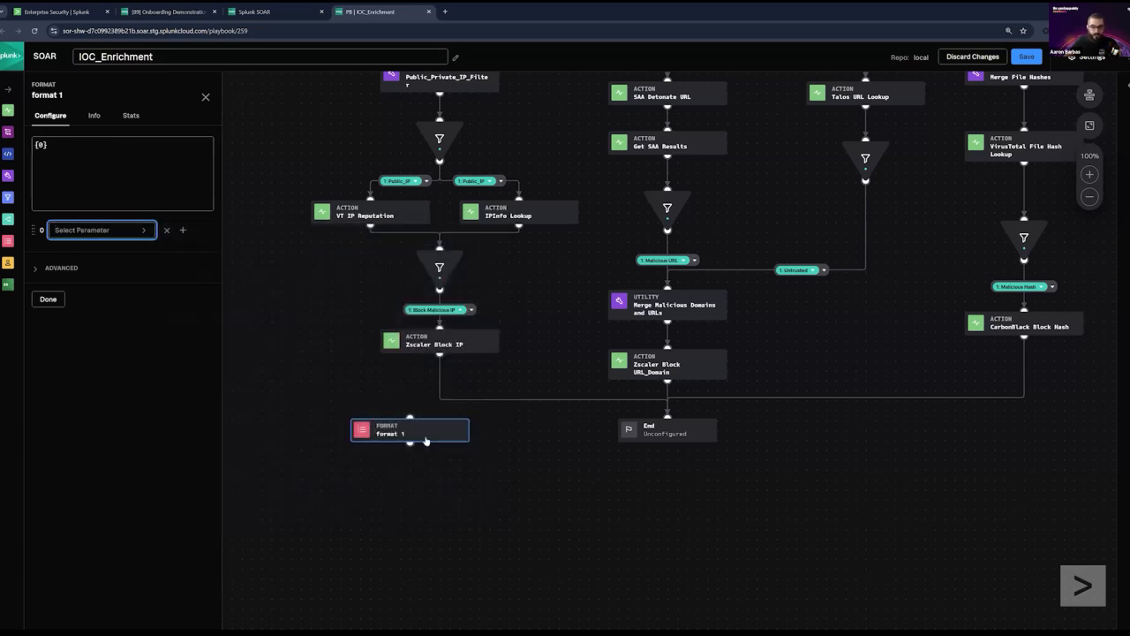
drag(421, 435, 452, 426)
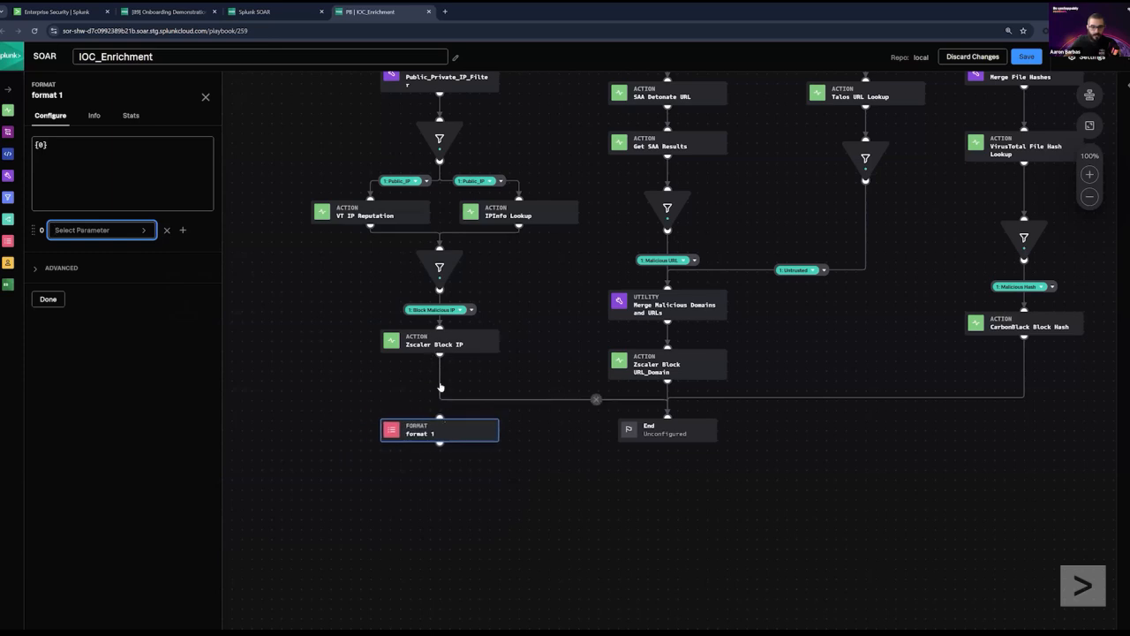
click(414, 371)
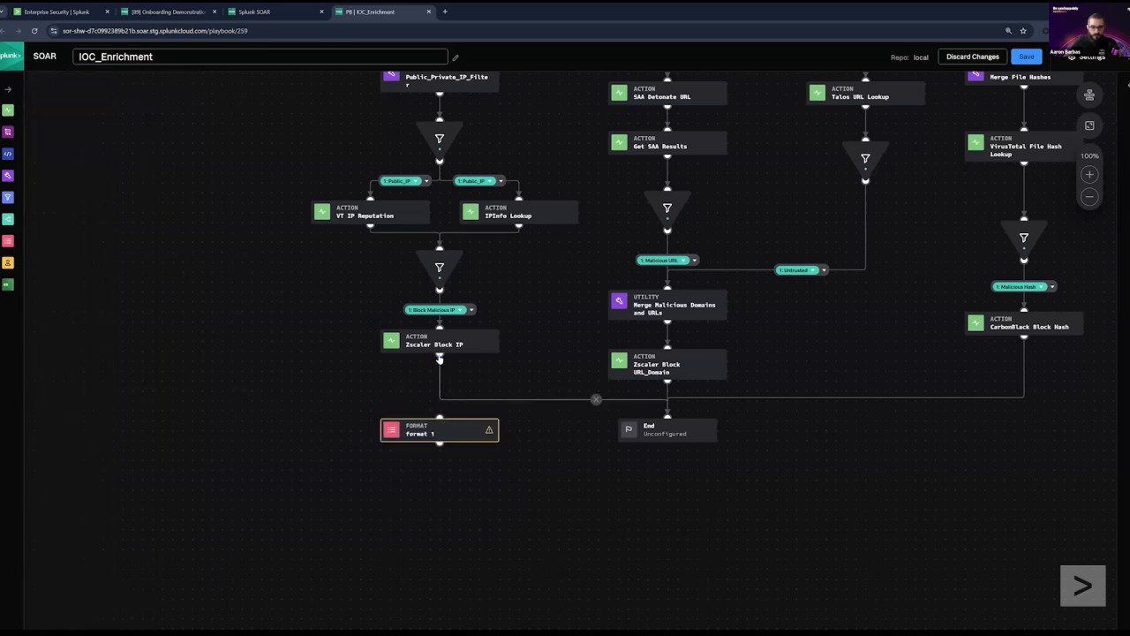
Step: Connect the Format block to the output of Zscaler Block IP and browse the data sources for its first parameter
drag(444, 435, 356, 434)
click(360, 434)
click(97, 230)
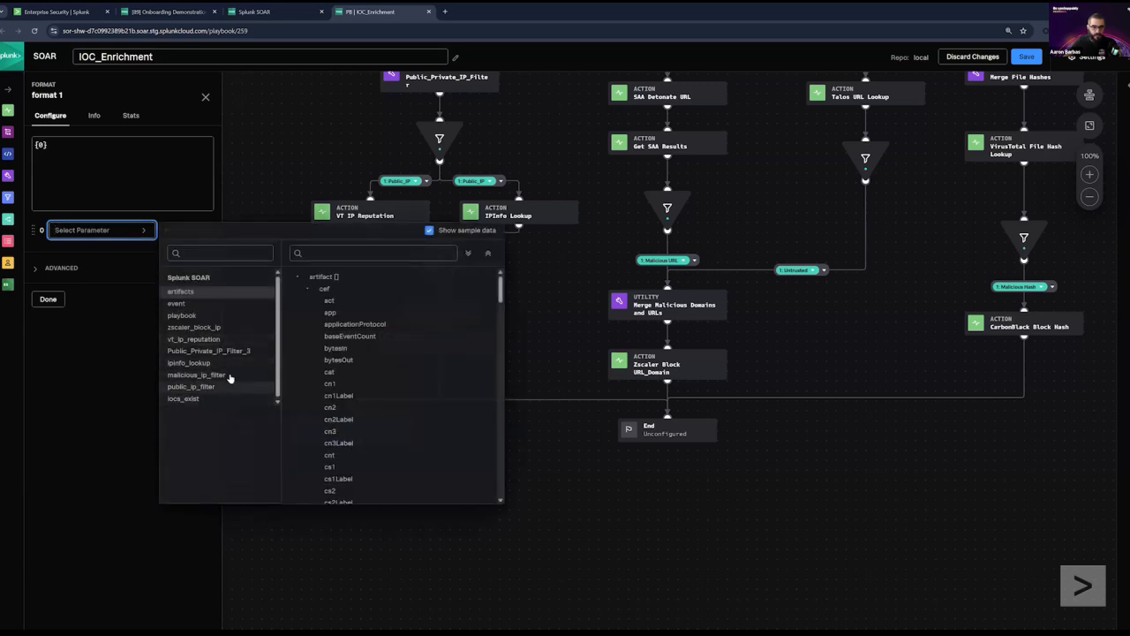
click(421, 545)
Step: Add an action block after the Format block using the MS Graph for Office 365 send email action
drag(402, 345, 404, 399)
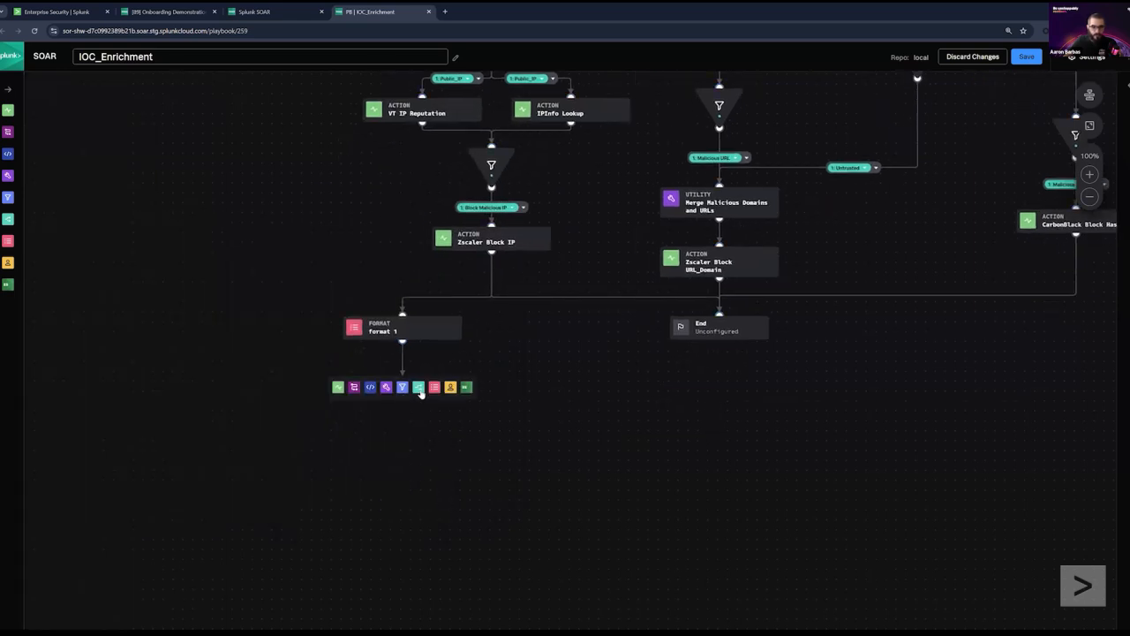
click(337, 388)
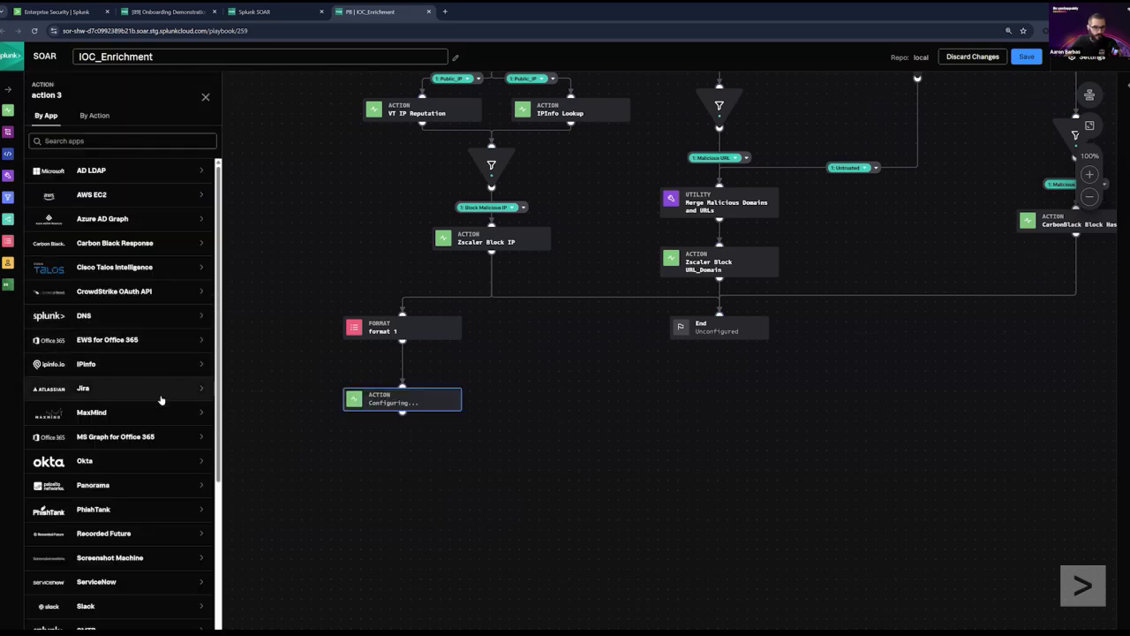
scroll(162, 389, down, 3)
scroll(150, 397, up, 2)
click(138, 402)
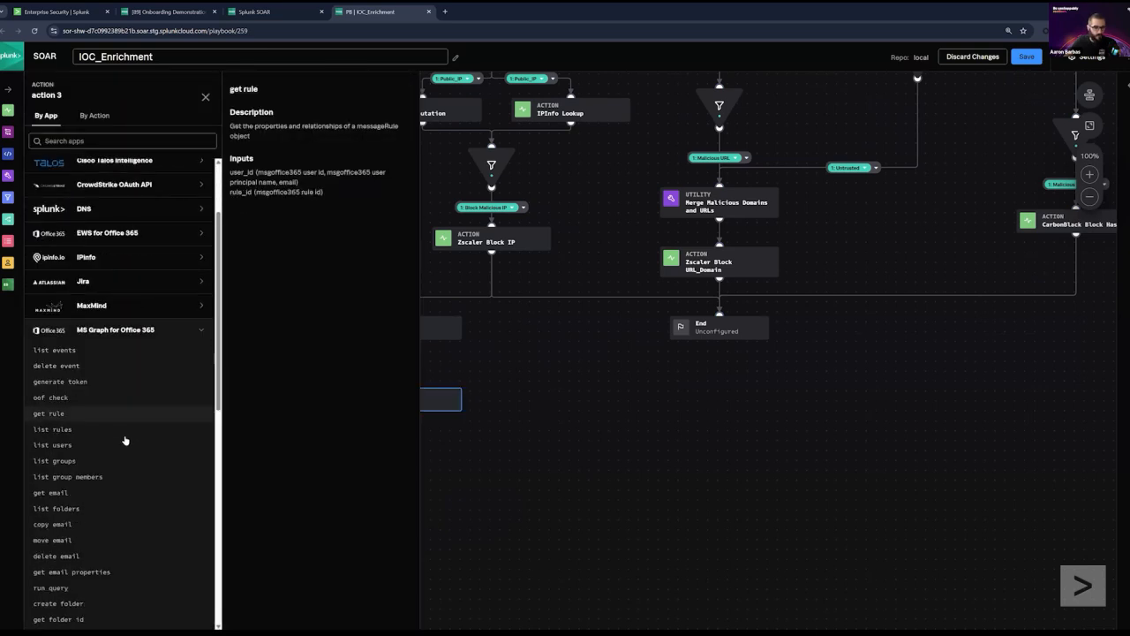
scroll(124, 441, down, 3)
click(67, 483)
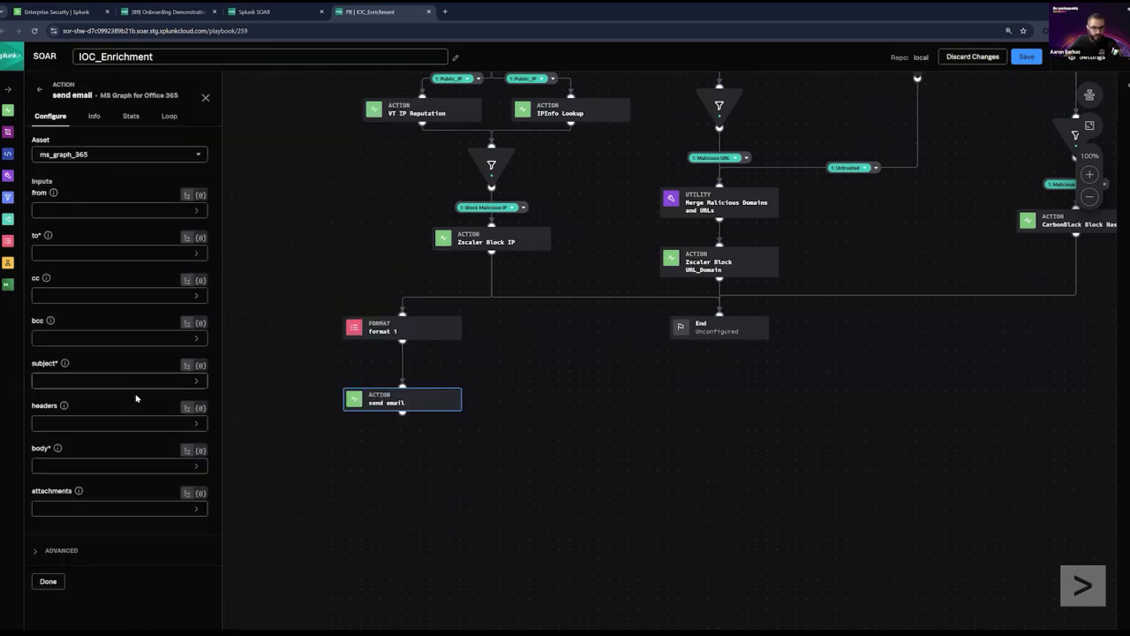
Step: Switch the send email body to a formatted text template, and delete both the Format and send email blocks
click(200, 450)
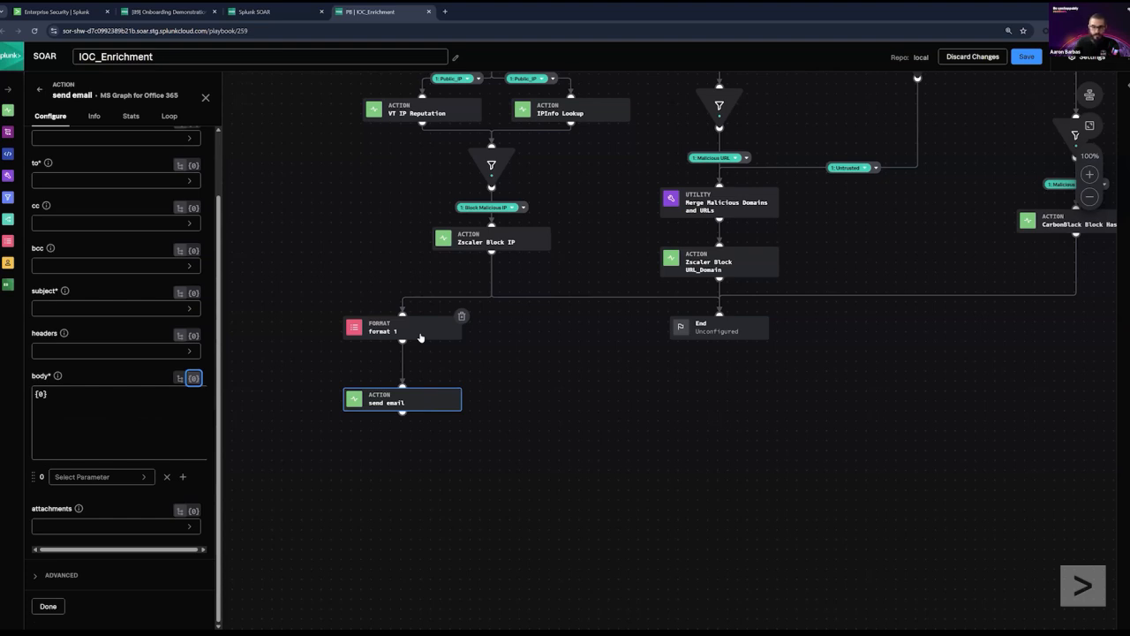
click(461, 316)
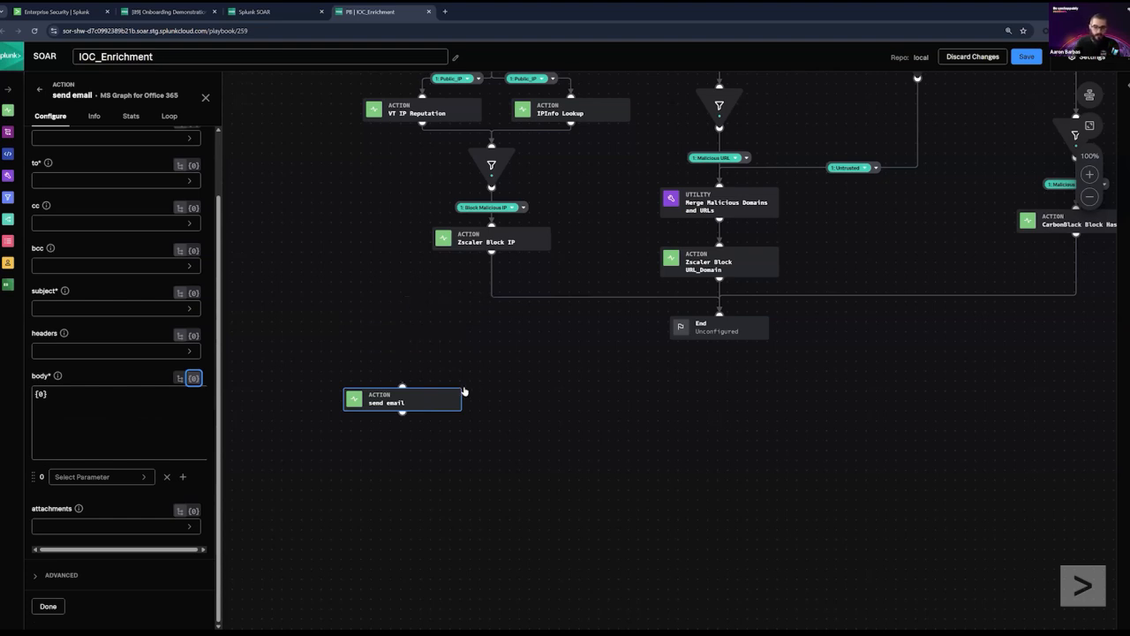
click(463, 390)
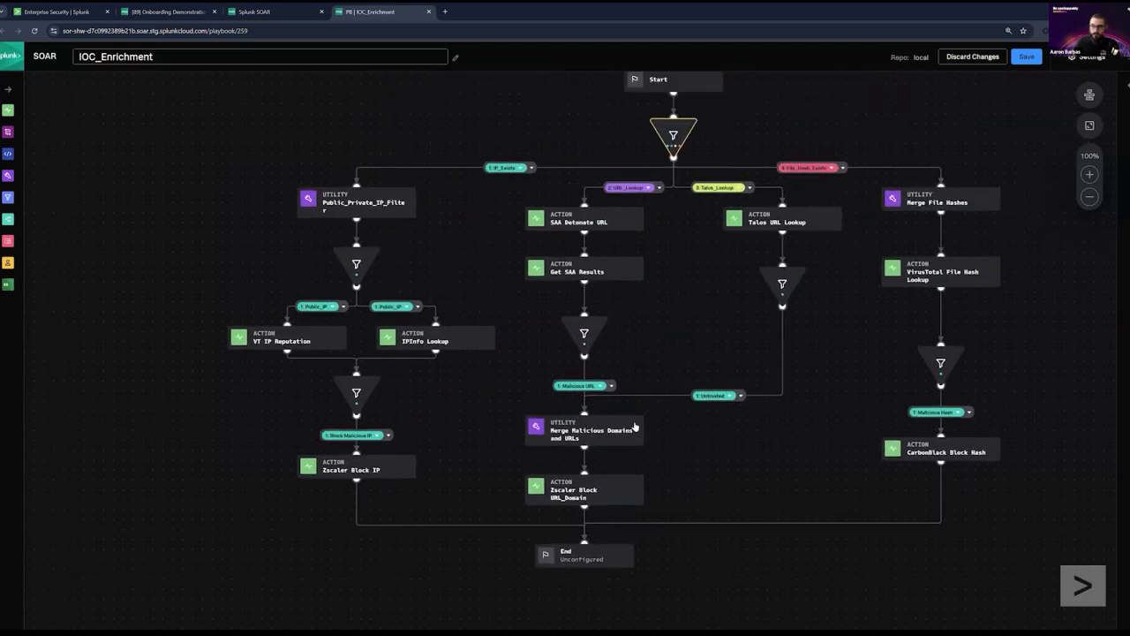
Step: Revert the playbook to the "Full PB" revision from its history, discarding the unsaved changes
click(1089, 57)
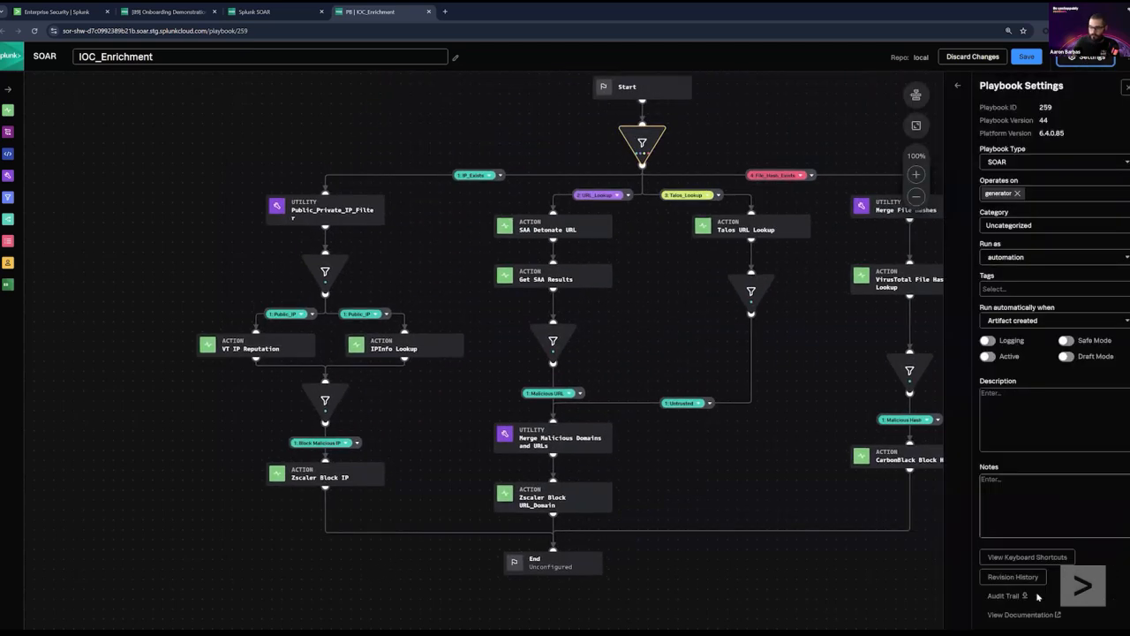
click(1018, 577)
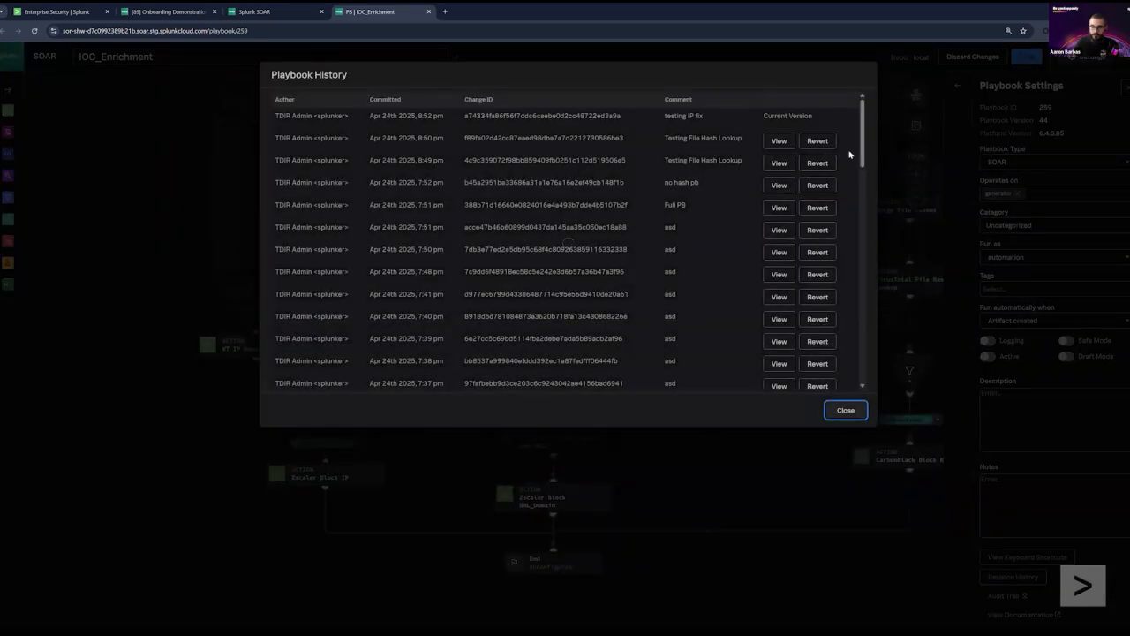
click(819, 209)
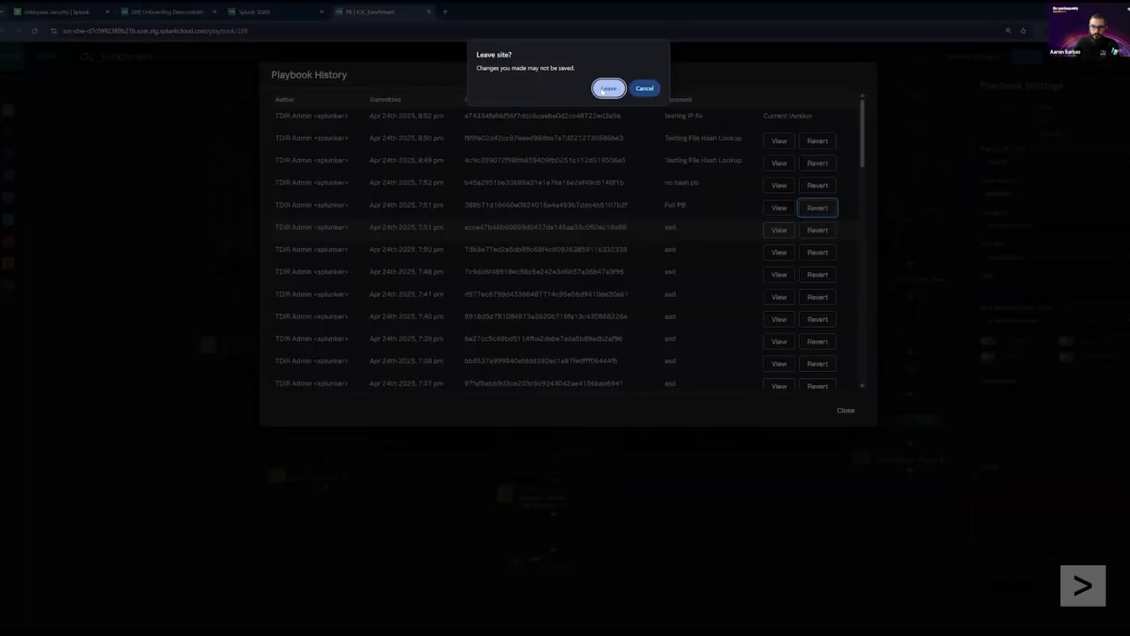
click(604, 91)
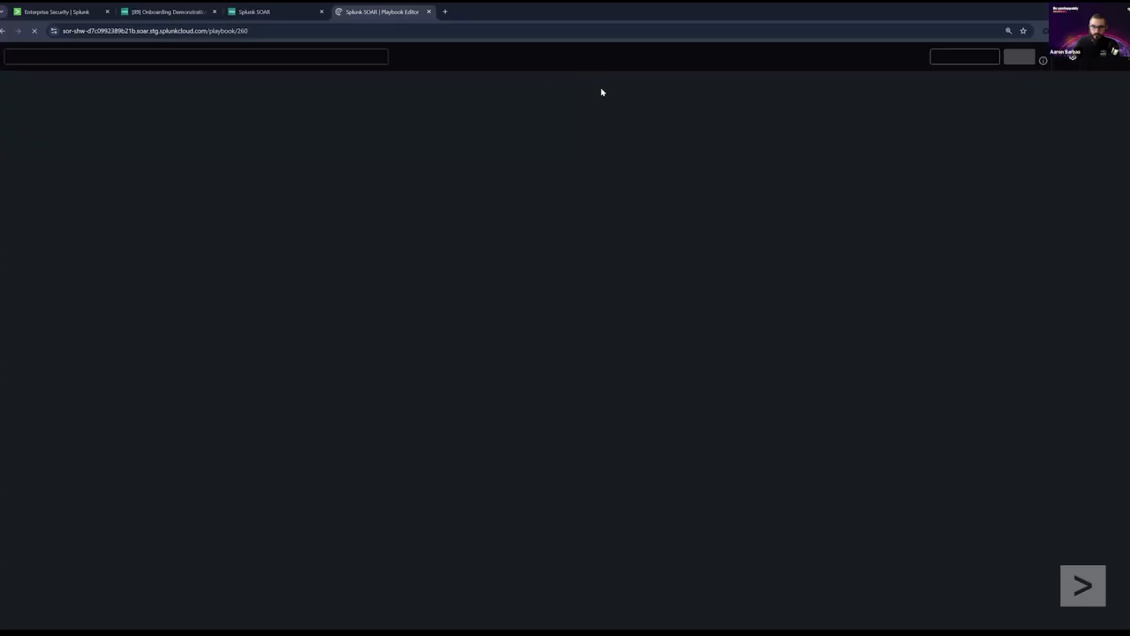